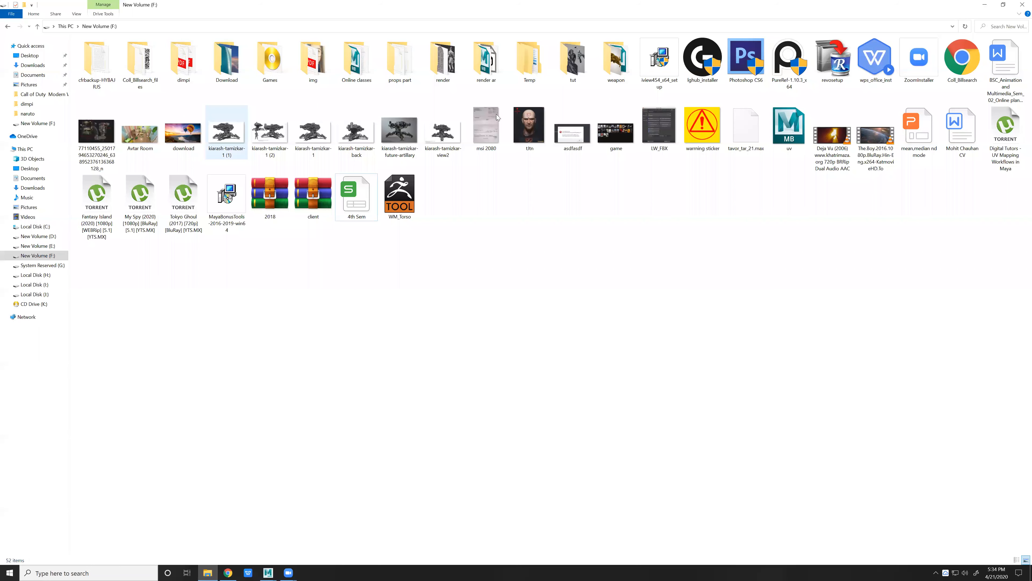
Open the Online classes folder on New Volume (F:) and show its contents as large icons.
click(370, 74)
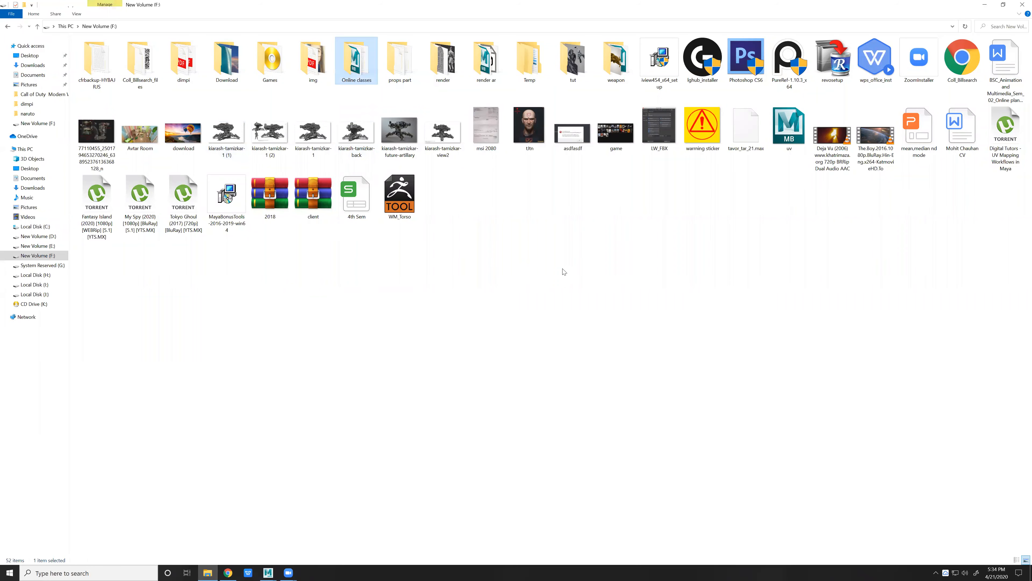
key(Return)
right_click(396, 257)
click(424, 290)
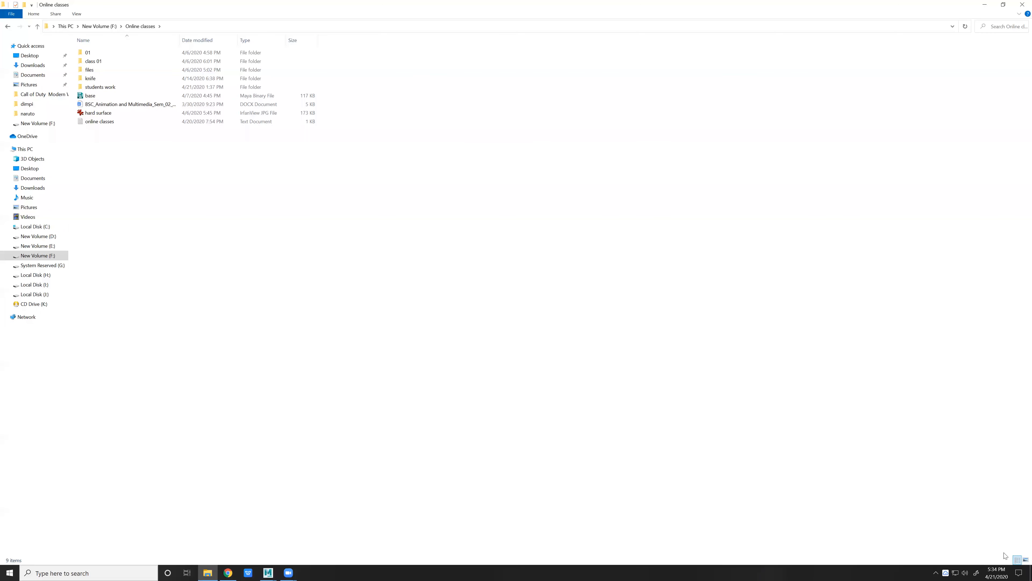
click(1025, 560)
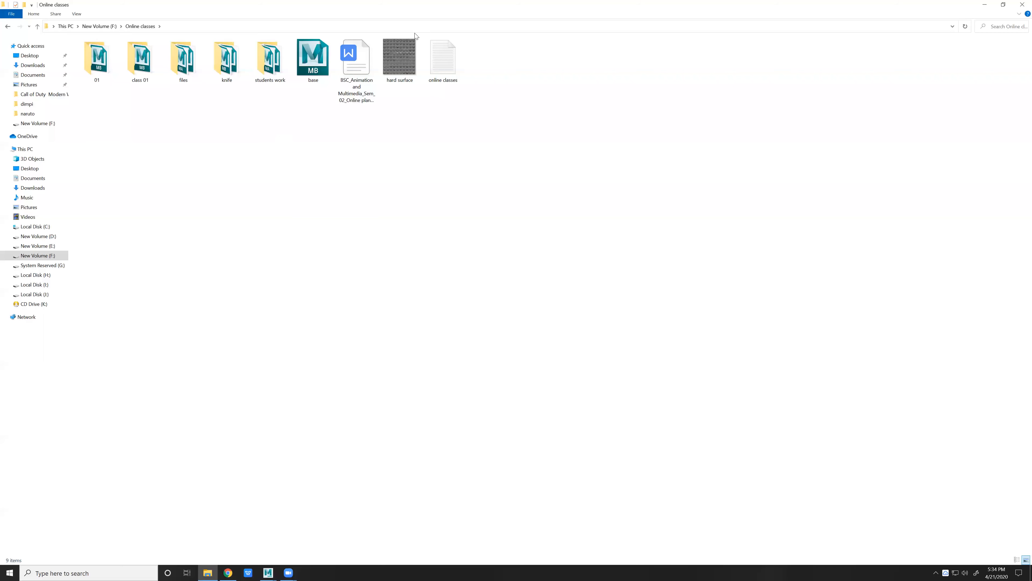
Switch to Maya and open "knife 03 (1).mb" from students work\New folder (2), discarding the unsaved scene and accepting the student version notice.
key(alt+Tab)
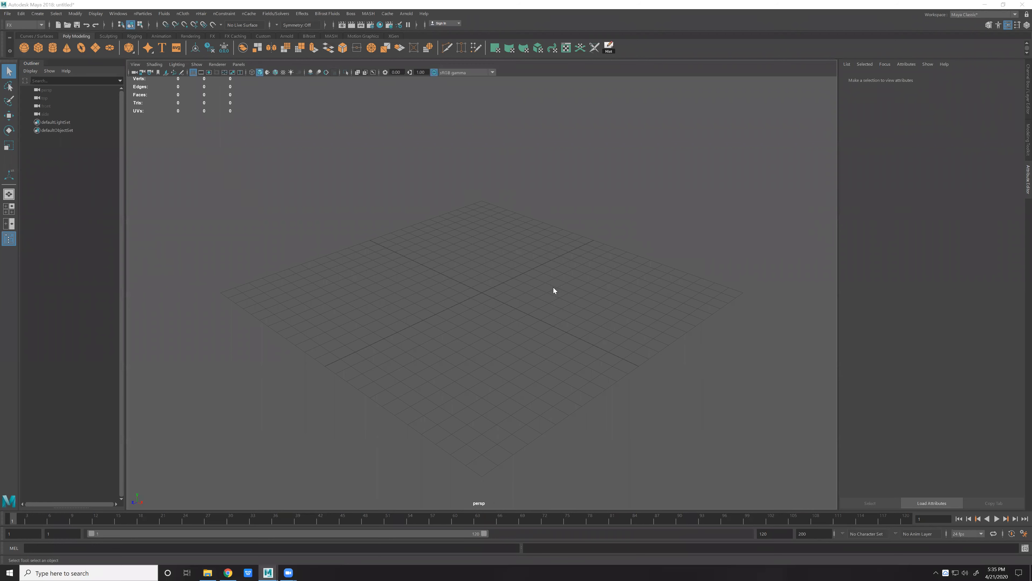
key(ctrl+n)
click(521, 291)
key(alt+Tab)
click(563, 266)
key(ctrl+o)
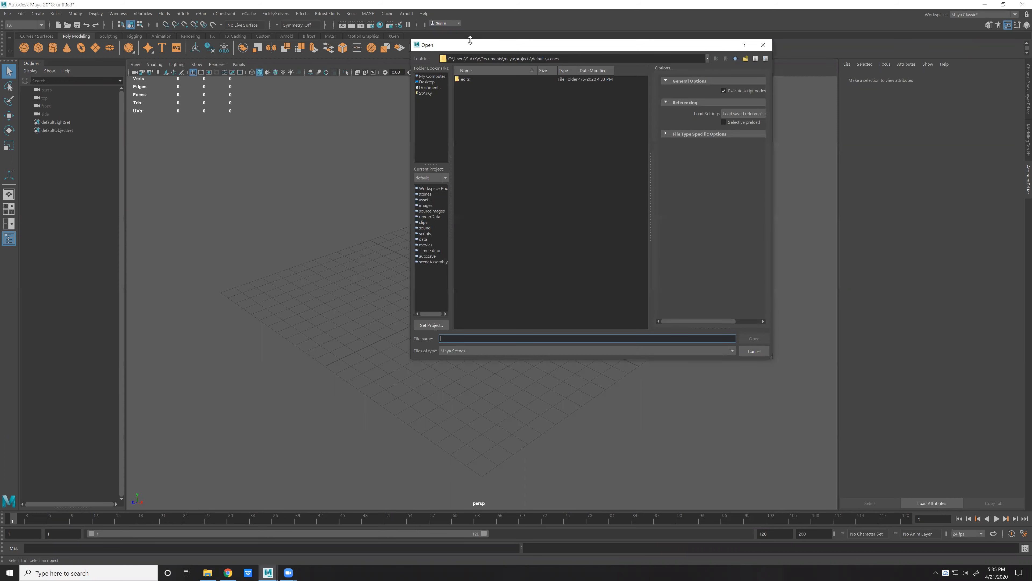
double_click(544, 79)
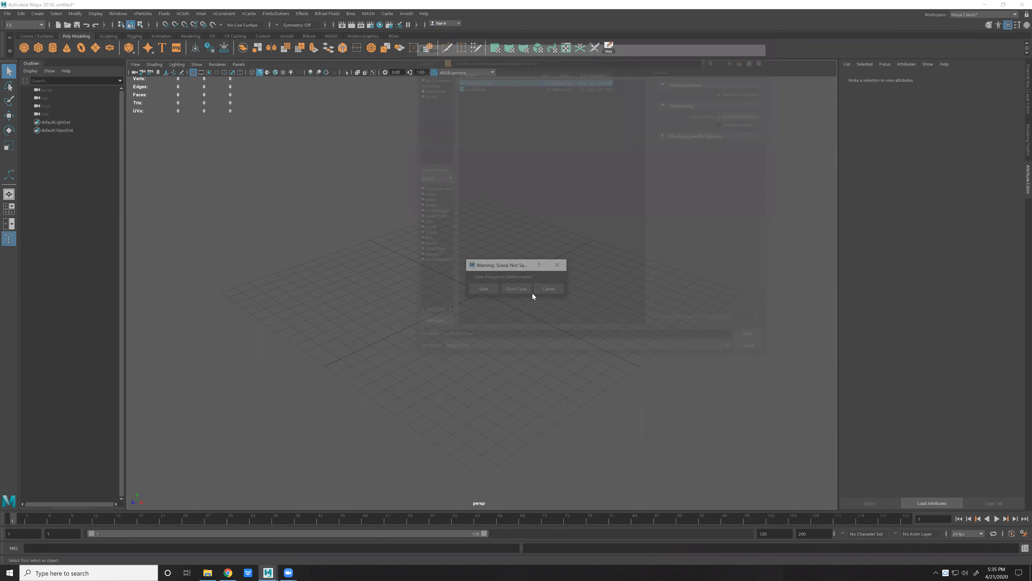
click(516, 288)
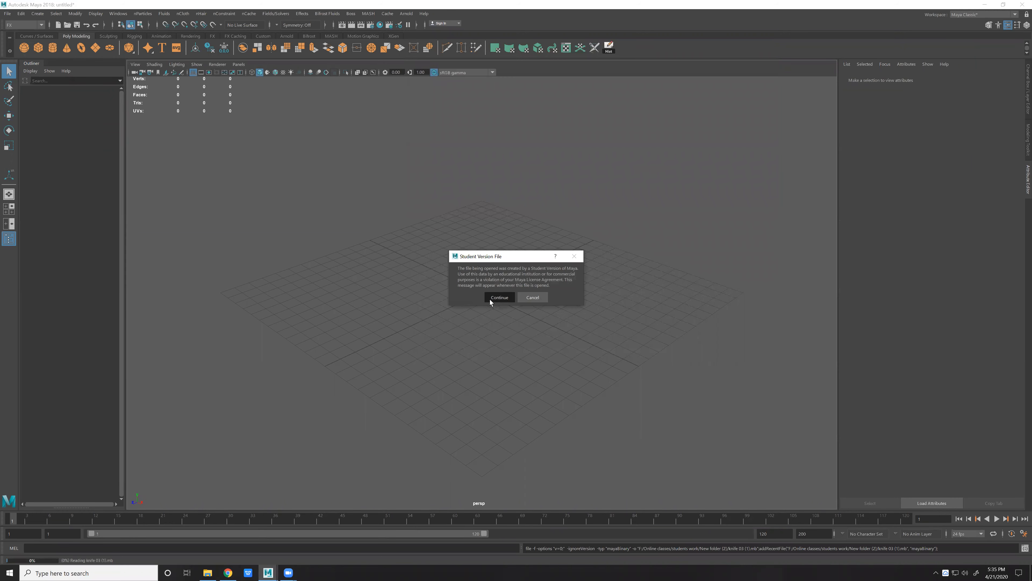
click(499, 298)
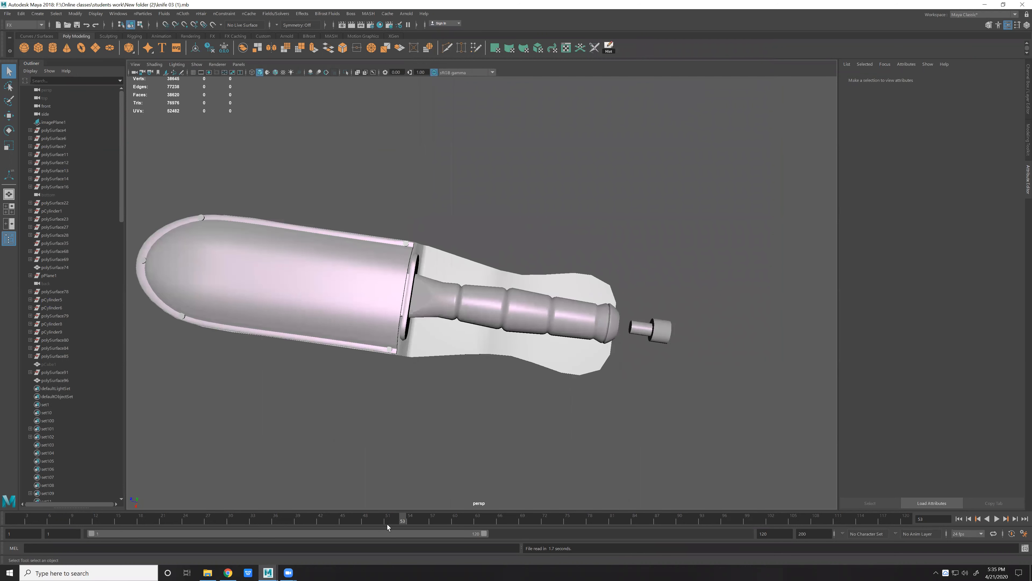
Set the timeline to frame 1 and look over the sheathed knife and the separate knife.
click(12, 520)
alt+drag(639, 319, 648, 287)
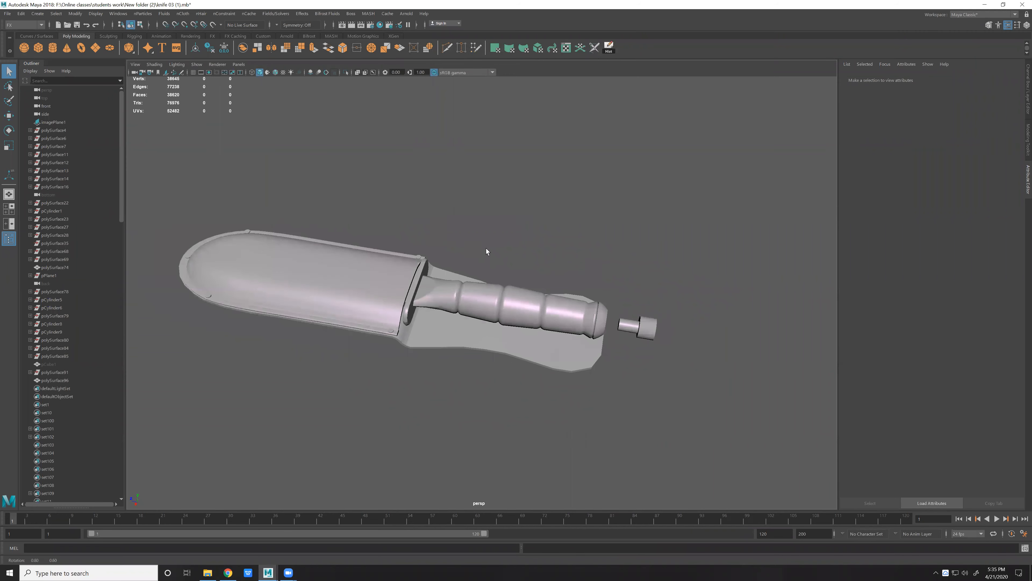
alt+drag(486, 252, 574, 201)
scroll(574, 201, down, 5)
alt+middle_drag(309, 179, 617, 196)
scroll(617, 196, up, 4)
alt+drag(326, 234, 574, 350)
Examine the separate knife's mesh from several angles, with smooth preview on and off.
click(574, 351)
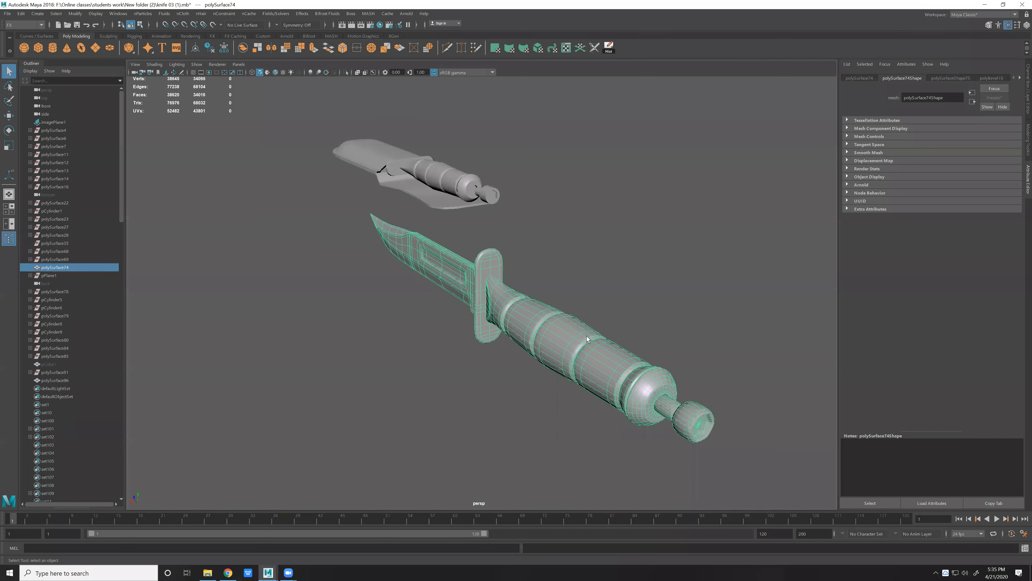
scroll(536, 327, down, 2)
click(636, 354)
alt+drag(636, 354, 612, 283)
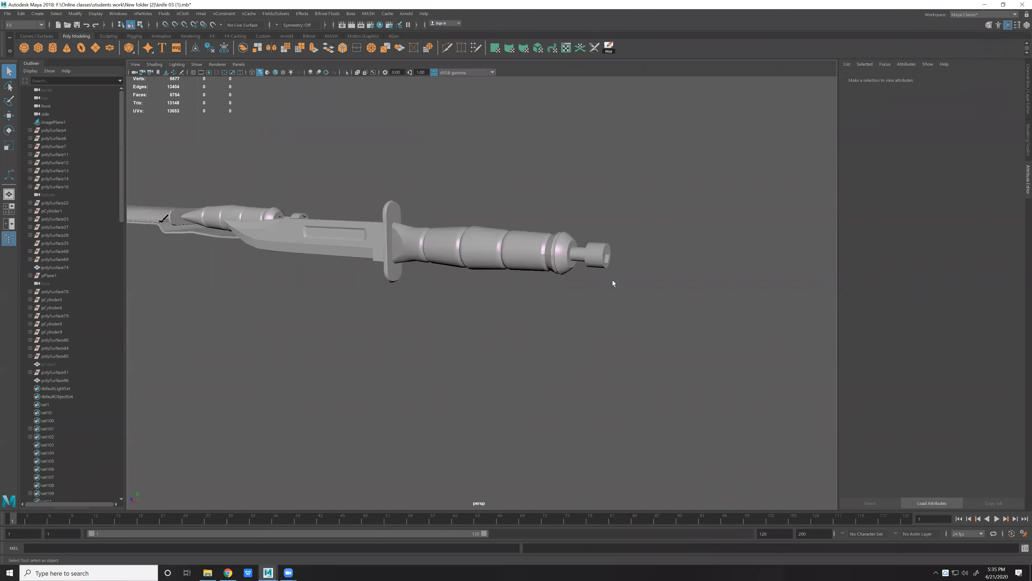
click(436, 249)
alt+drag(437, 249, 459, 316)
alt+middle_drag(362, 319, 431, 324)
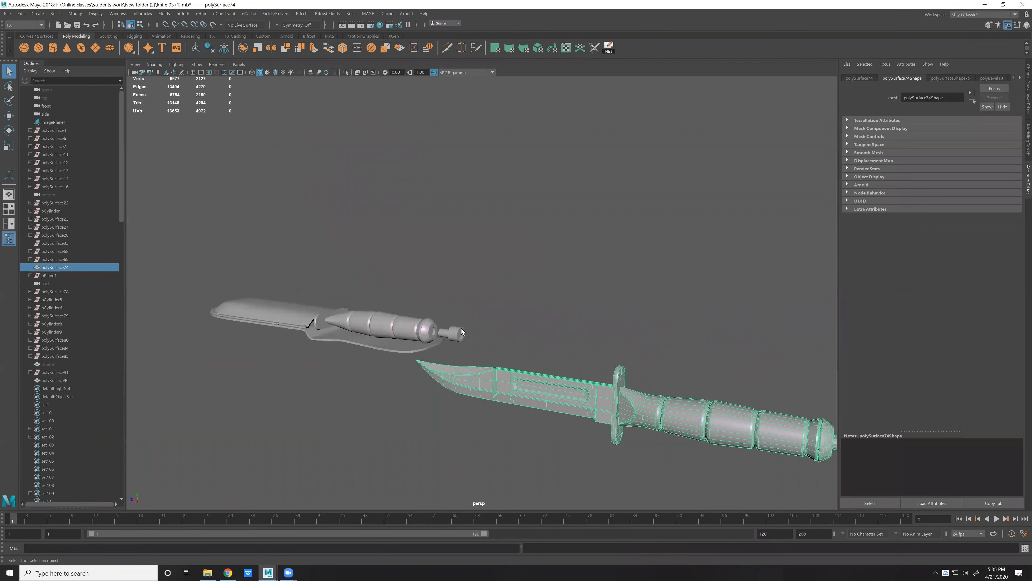
drag(462, 331, 465, 338)
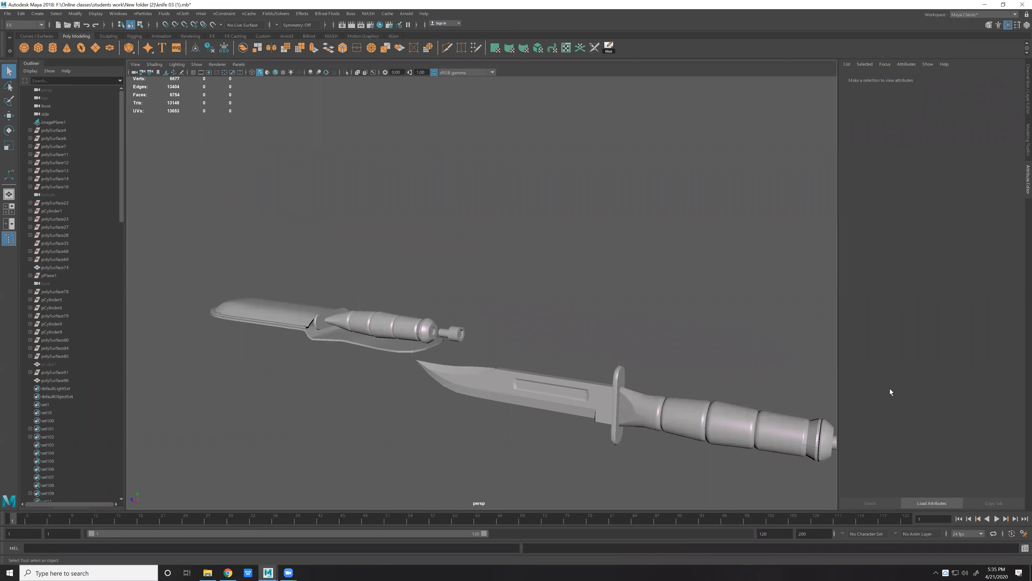
Show the Channel Box and display layers in place of the Attribute Editor.
key(ctrl+a)
click(944, 434)
click(941, 410)
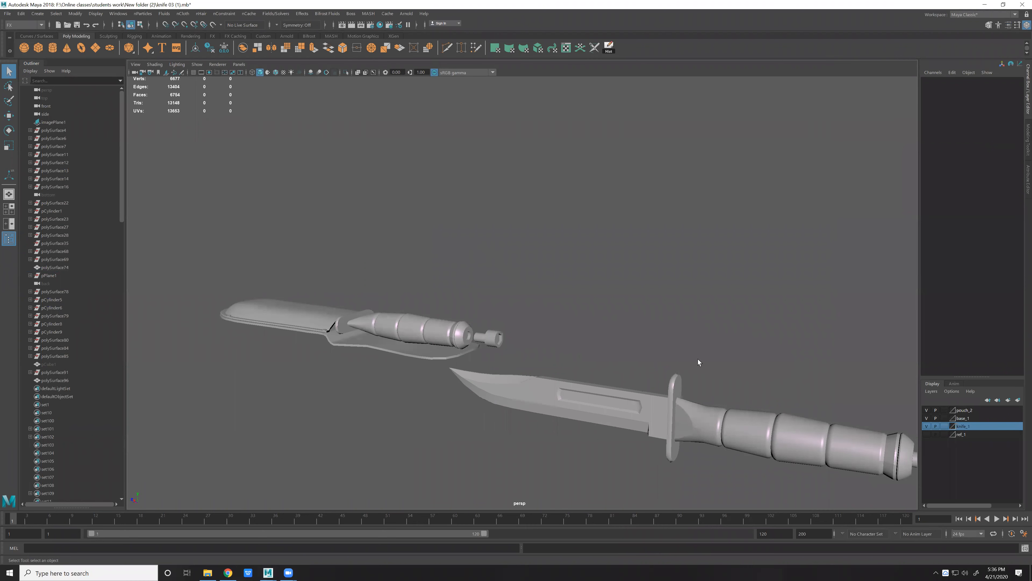
Compare the smoothed and unsmoothed display of the separate knife's pommel and screw cap.
click(753, 410)
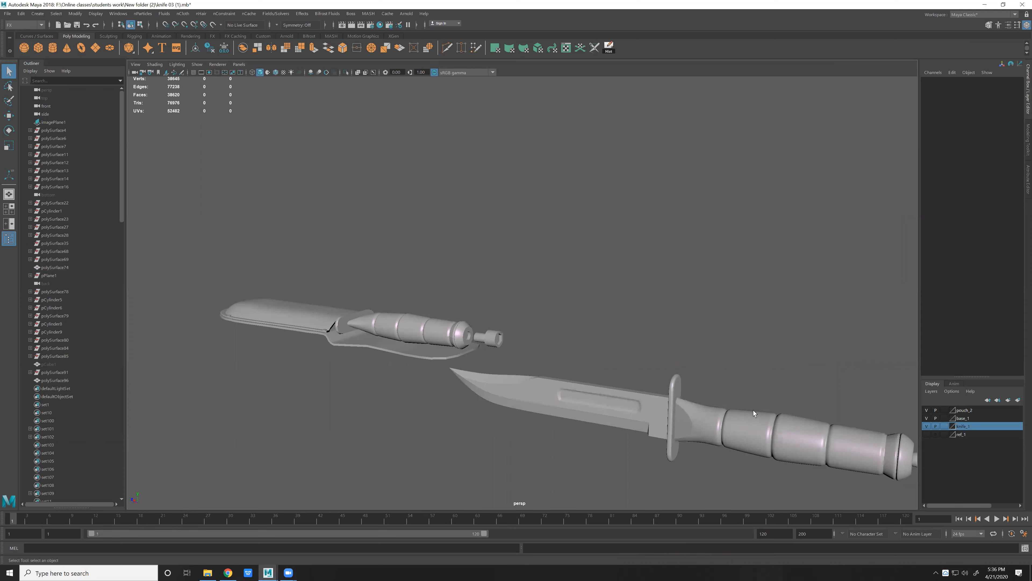
key(3)
key(f)
alt+middle_drag(753, 410, 618, 330)
key(1)
alt+drag(618, 330, 634, 341)
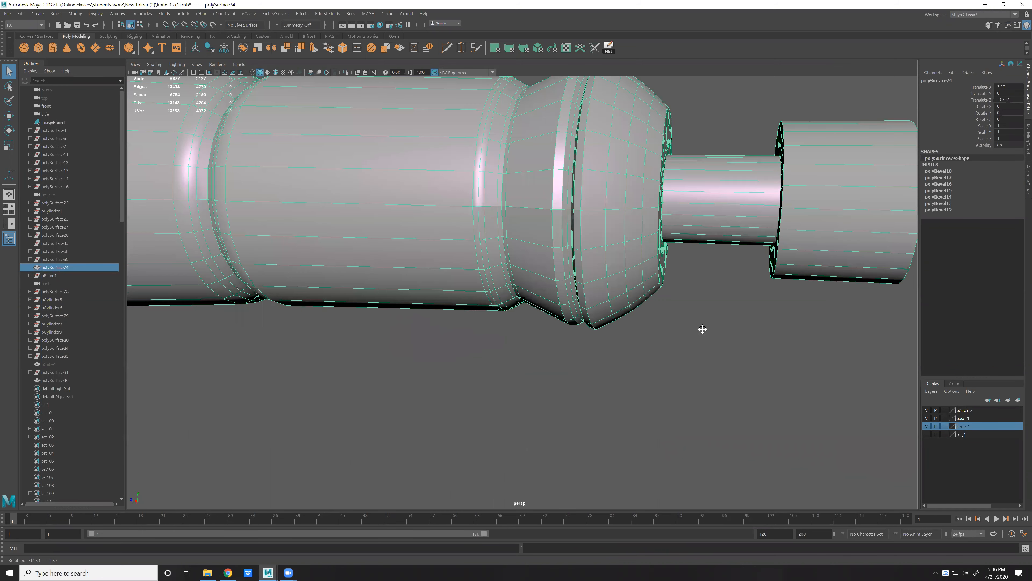
key(3)
alt+drag(702, 330, 674, 342)
key(1)
click(692, 401)
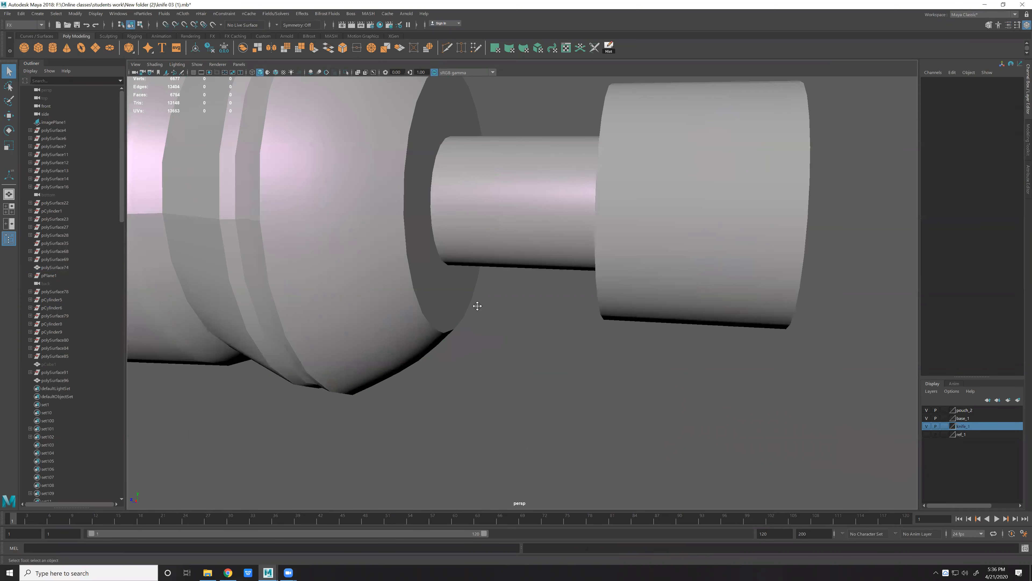
Compare the smoothed and unsmoothed display of the separate knife's guard, blade groove and grip transition.
alt+right_drag(477, 305, 362, 304)
alt+middle_drag(361, 304, 374, 366)
alt+right_drag(374, 366, 467, 366)
click(594, 363)
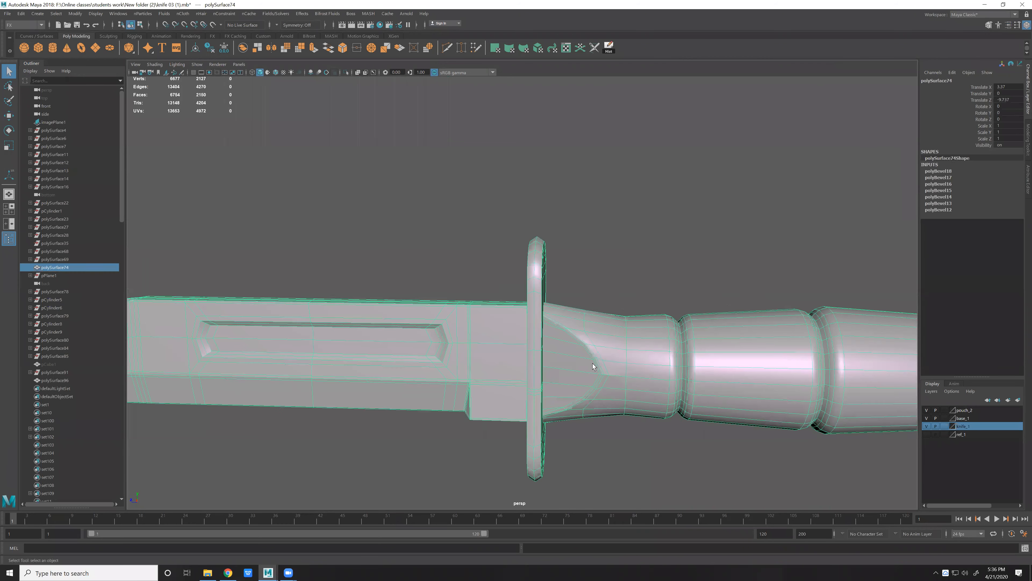
key(3)
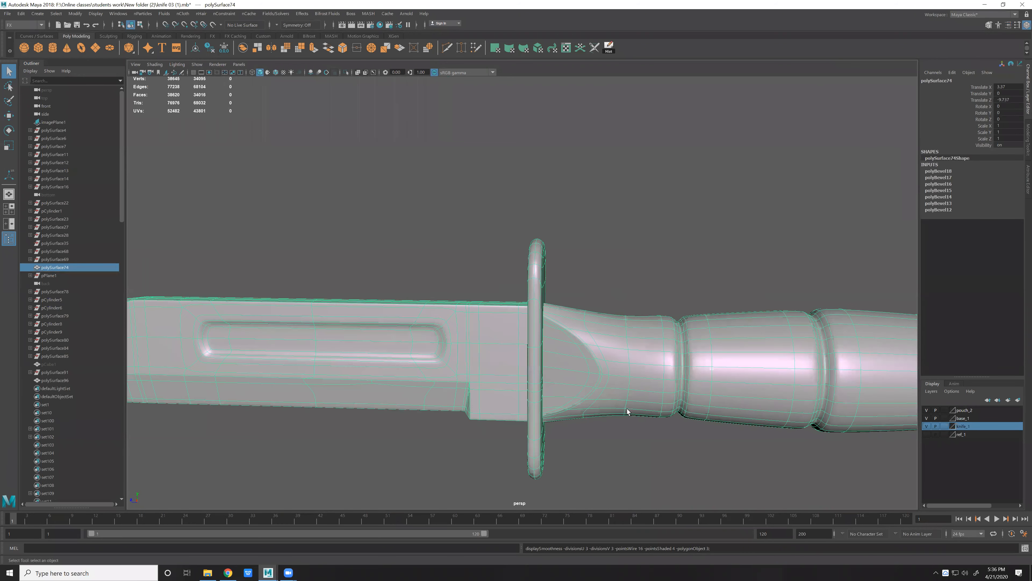
key(1)
Examine the topology of the sheathed knife's handle along its whole length.
alt+right_drag(492, 320, 377, 320)
alt+middle_drag(378, 320, 731, 325)
click(516, 307)
key(f)
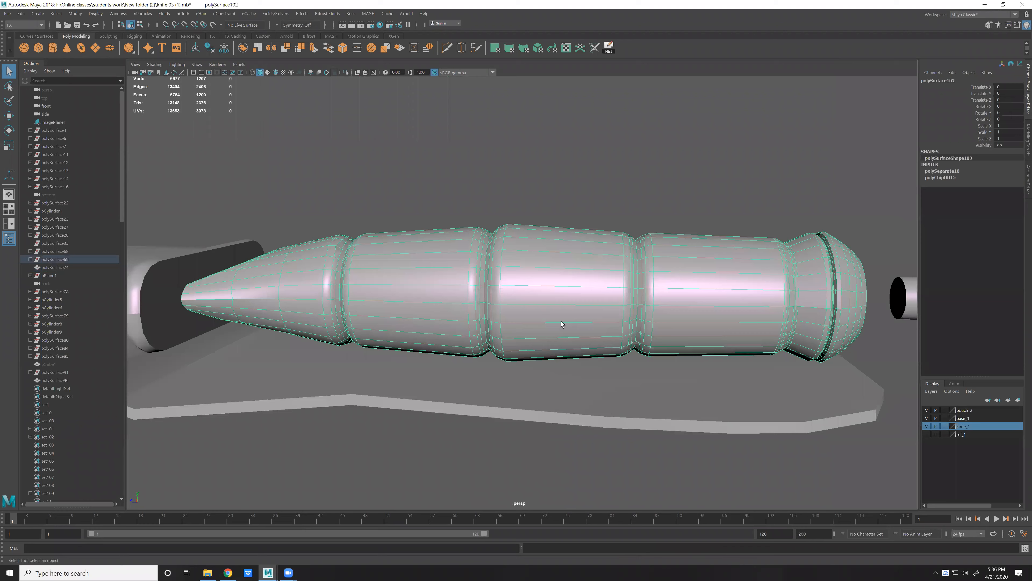
alt+drag(594, 327, 565, 301)
alt+middle_drag(565, 301, 325, 268)
alt+right_drag(609, 345, 708, 350)
click(618, 301)
alt+middle_drag(760, 339, 585, 348)
alt+right_drag(585, 348, 603, 350)
alt+drag(603, 350, 575, 330)
Check the sheathed knife's pommel end with smooth preview on and off.
click(255, 252)
key(3)
click(444, 157)
alt+middle_drag(357, 225, 524, 191)
click(373, 216)
key(1)
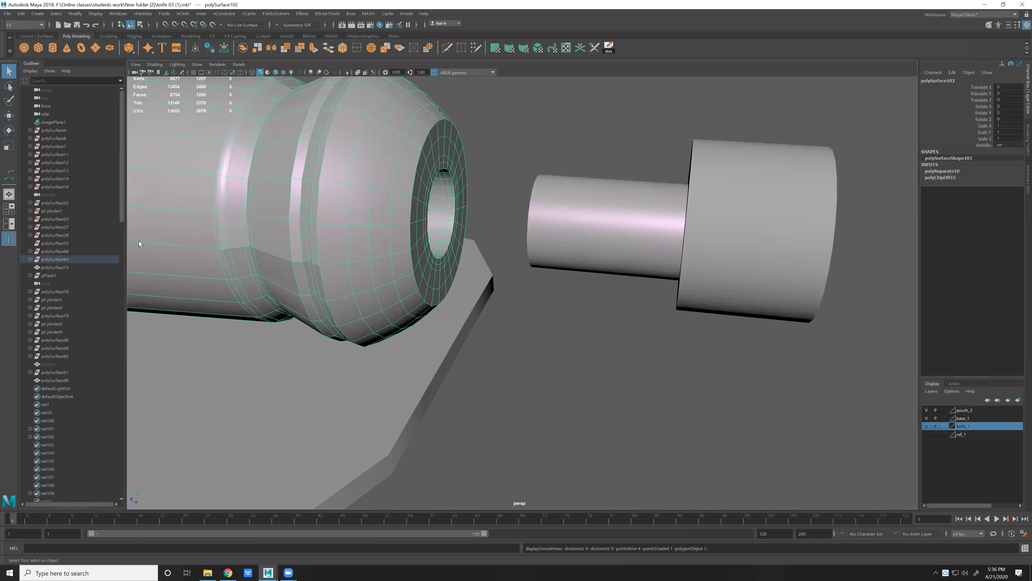
Examine the sheathed knife's handle, guard and sheath opening from several angles.
alt+middle_drag(139, 241, 705, 240)
alt+middle_drag(244, 222, 645, 257)
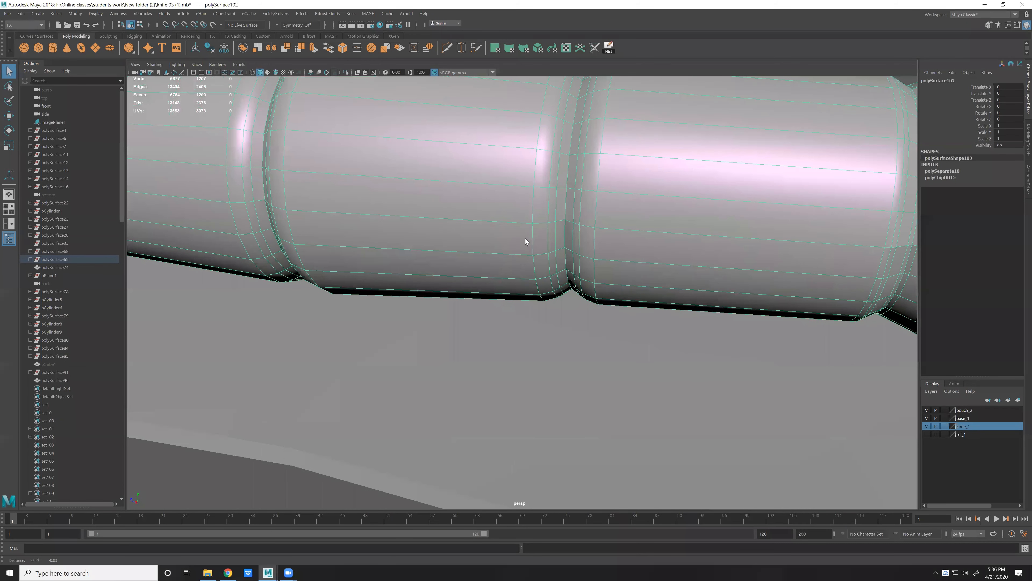
alt+middle_drag(525, 238, 870, 256)
alt+right_drag(871, 255, 593, 245)
alt+middle_drag(423, 204, 594, 210)
alt+drag(653, 286, 689, 440)
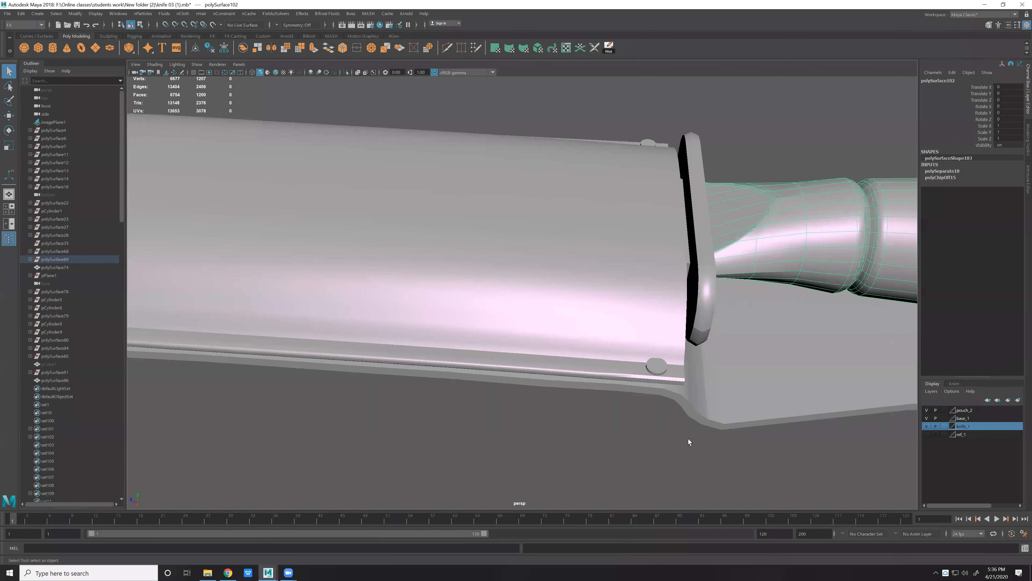
alt+right_drag(772, 421, 680, 307)
alt+drag(730, 329, 452, 362)
alt+right_drag(452, 362, 517, 406)
alt+drag(506, 422, 627, 385)
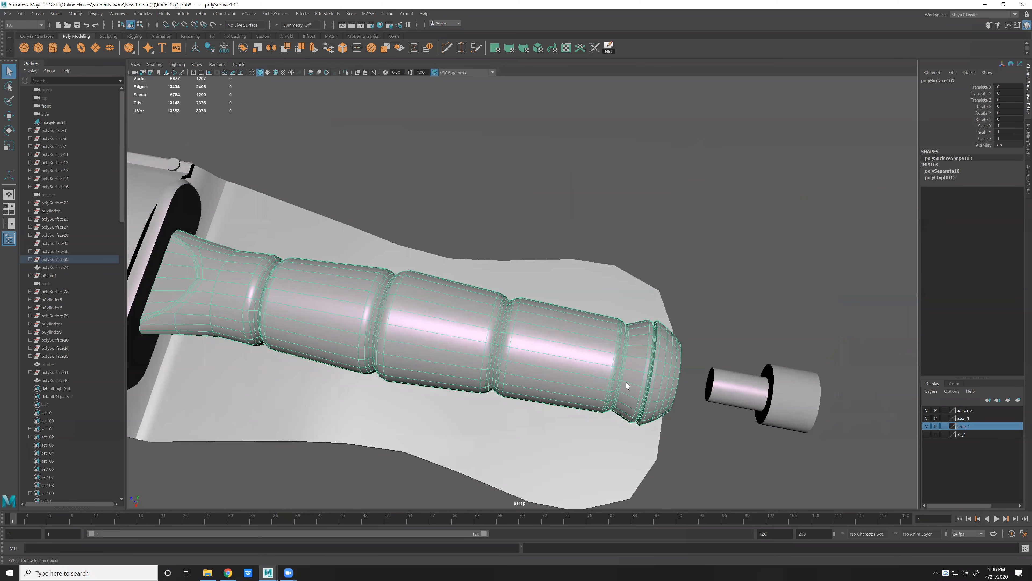
alt+middle_drag(626, 385, 546, 356)
alt+middle_drag(354, 268, 813, 286)
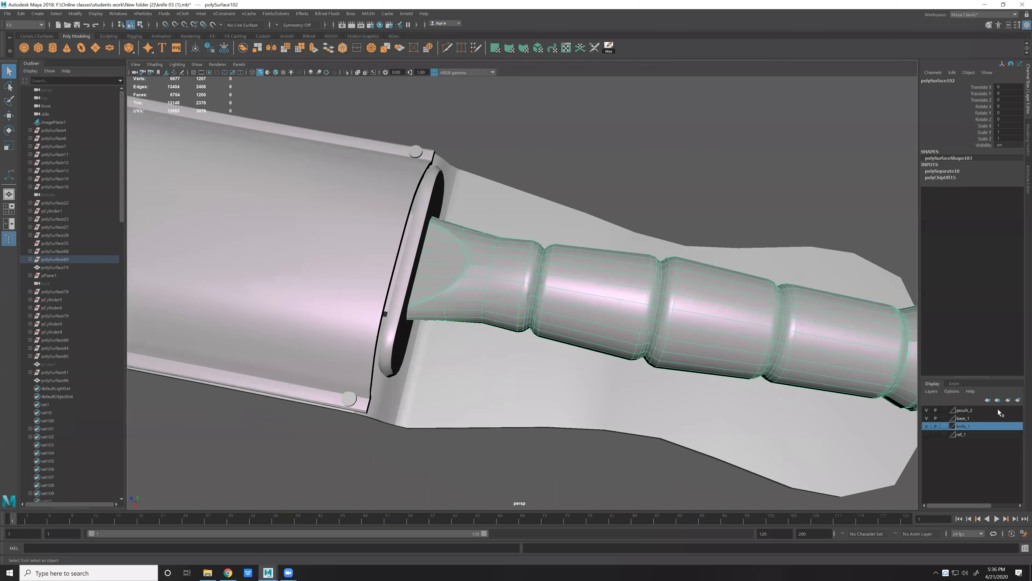
Hide the base_1 and pouch_2 layers, select the pouch_2 layer and clear the mesh selection.
click(927, 418)
click(927, 409)
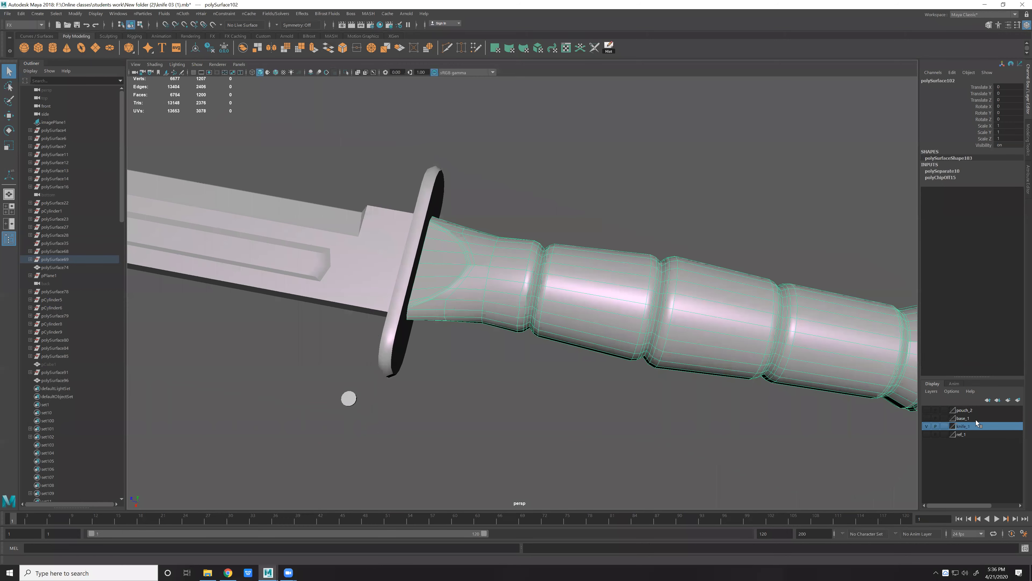
click(975, 419)
click(970, 411)
click(465, 388)
Examine the exposed blade and guard up close, previewing their smoothed shape.
click(296, 277)
alt+middle_drag(296, 276, 743, 360)
key(3)
alt+drag(743, 360, 412, 269)
click(588, 408)
alt+middle_drag(412, 270, 228, 240)
scroll(523, 301, up, 4)
alt+middle_drag(797, 378, 567, 323)
alt+drag(467, 264, 524, 325)
scroll(359, 316, up, 4)
alt+middle_drag(359, 316, 506, 296)
alt+drag(506, 296, 319, 199)
Try a Multi-Cut edge across the handle-side face of the blade mesh's guard, near its rounded end.
click(318, 199)
alt+right_drag(386, 213, 483, 243)
alt+drag(483, 243, 451, 270)
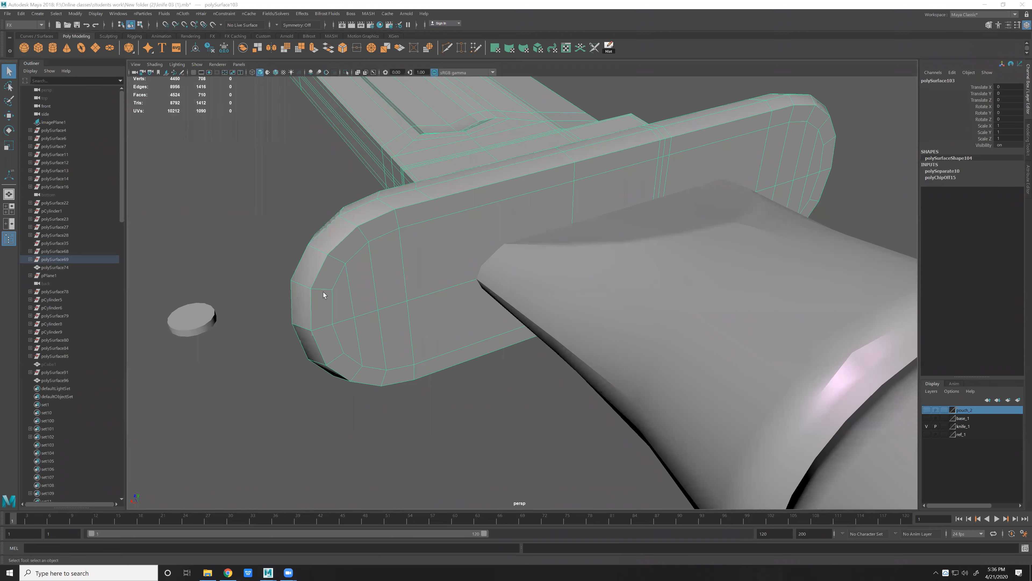
alt+middle_drag(471, 235, 506, 190)
shift+right_drag(490, 182, 443, 181)
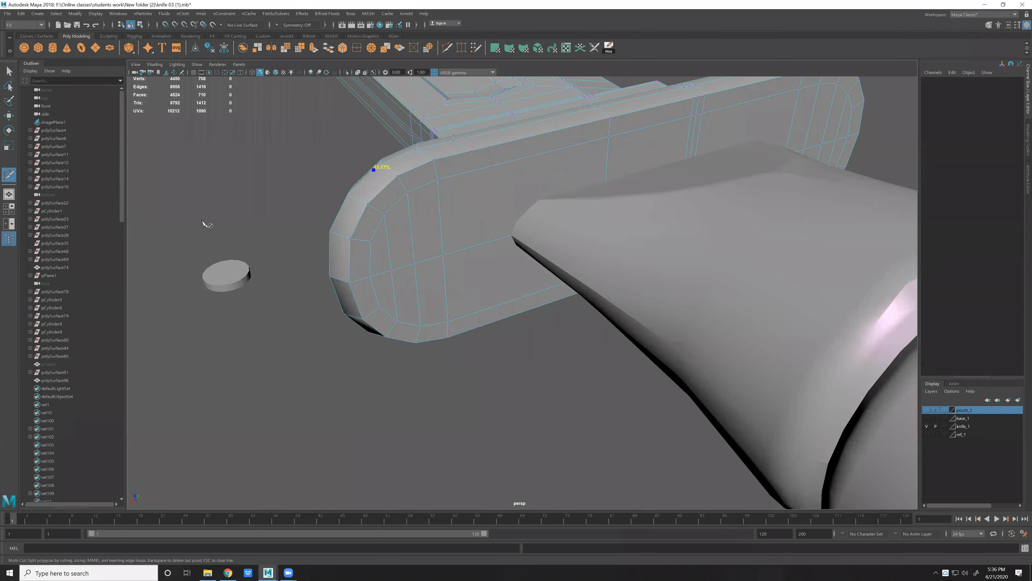
click(471, 151)
drag(516, 316, 236, 361)
right_click(528, 333)
Check the guard's new cut from other angles and undo it.
alt+right_drag(527, 334, 484, 188)
alt+drag(485, 187, 503, 231)
alt+right_drag(502, 231, 536, 232)
click(520, 264)
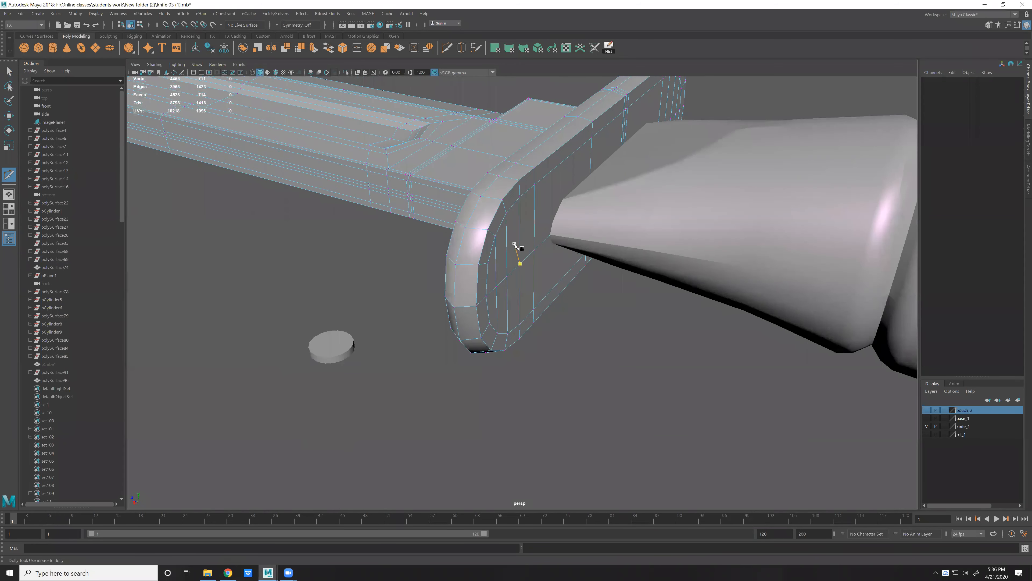
alt+drag(645, 208, 600, 175)
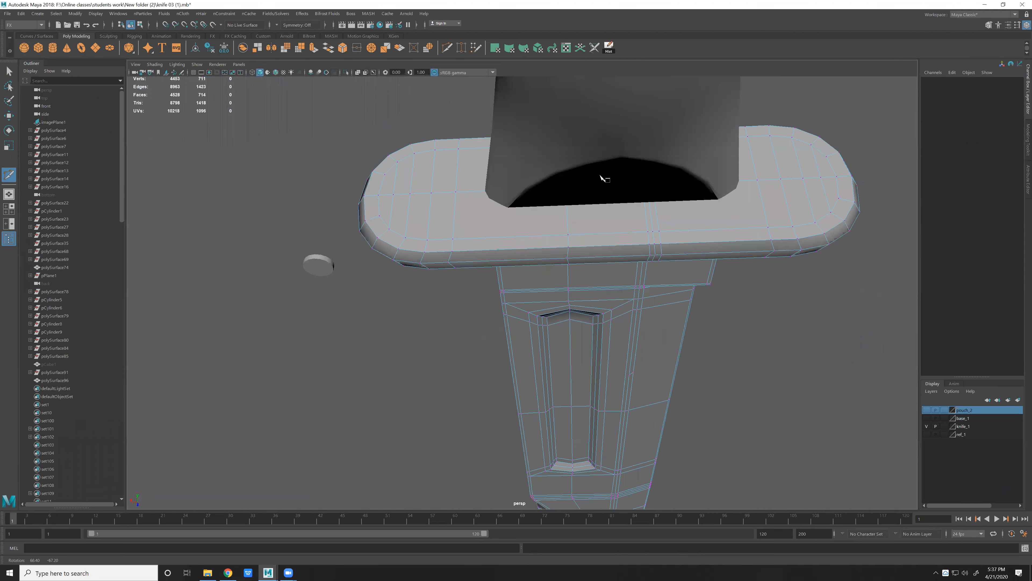
key(ctrl+z)
key(ctrl+z)
key(ctrl+z)
Cut an edge straight across the guard's handle-side face with Multi-Cut, between its rounded end and the grip.
alt+middle_drag(487, 221, 533, 251)
alt+right_drag(533, 251, 569, 248)
alt+right_drag(467, 123, 478, 122)
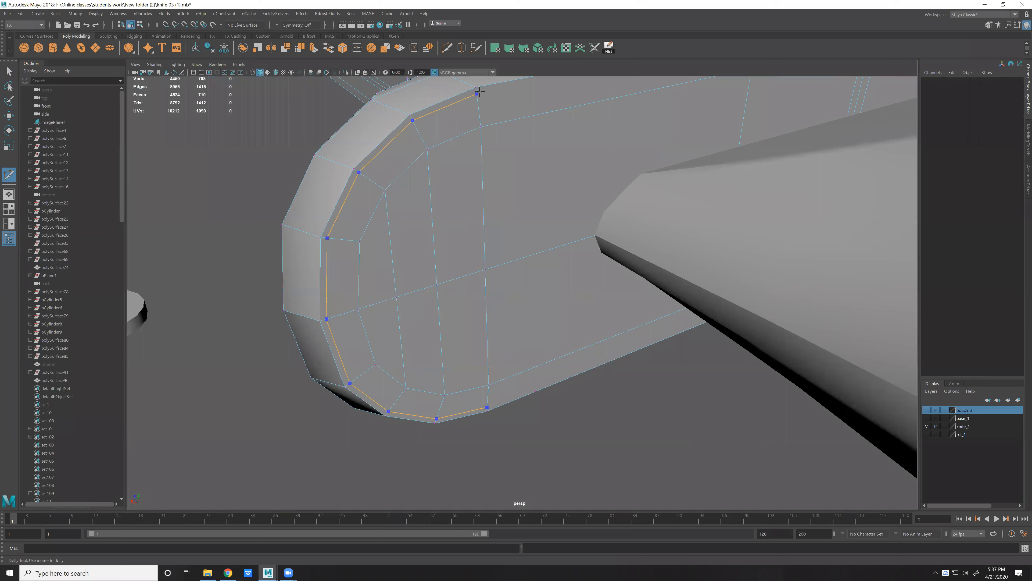
alt+middle_drag(468, 127, 455, 190)
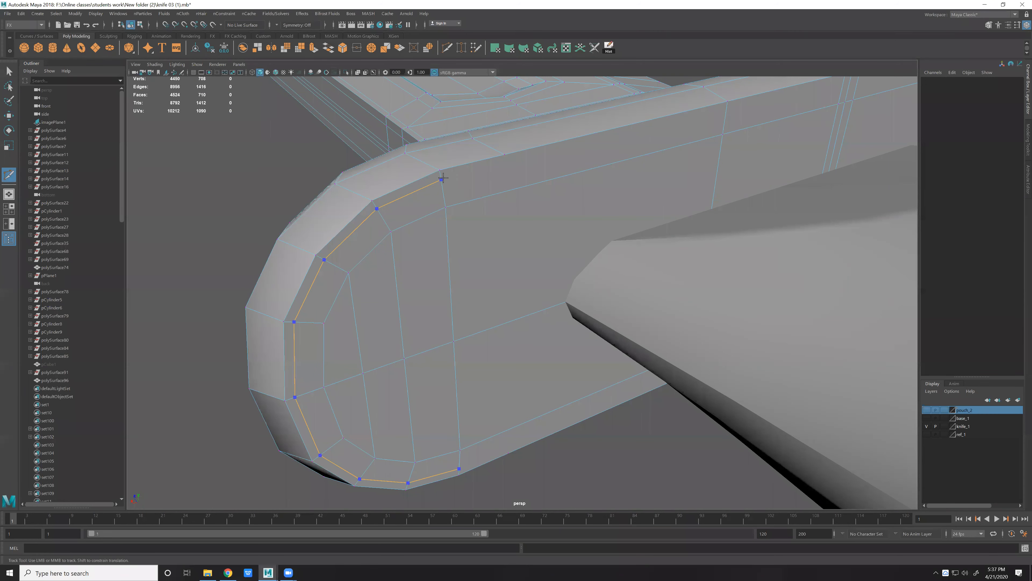
click(504, 155)
click(508, 452)
key(Return)
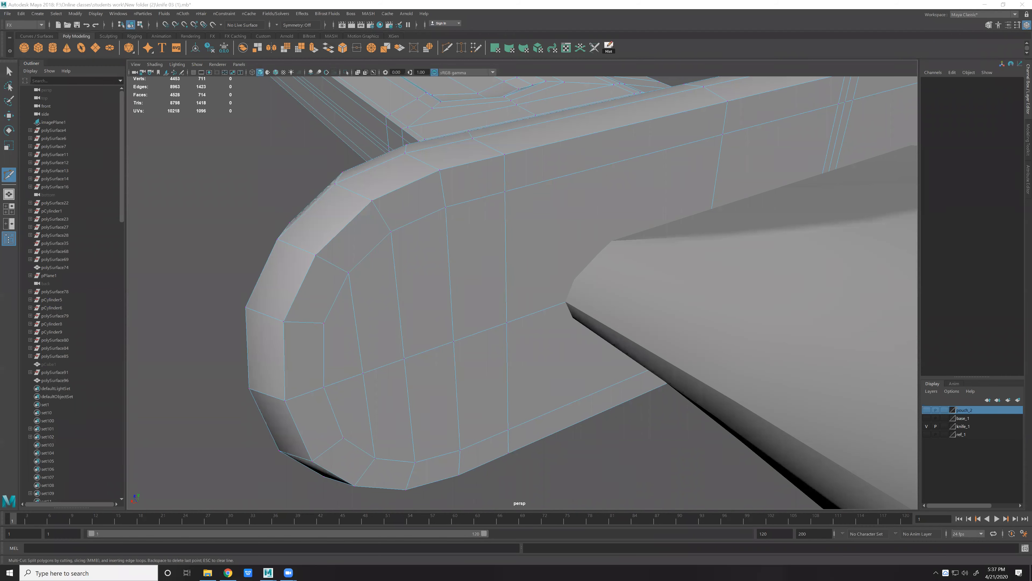
Preview the guard's smoothed shape with the added cut and return to the unsmoothed display.
alt+middle_drag(524, 252, 463, 198)
alt+drag(463, 198, 514, 260)
scroll(514, 260, down, 5)
key(3)
key(1)
alt+drag(503, 183, 472, 159)
alt+middle_drag(471, 158, 539, 329)
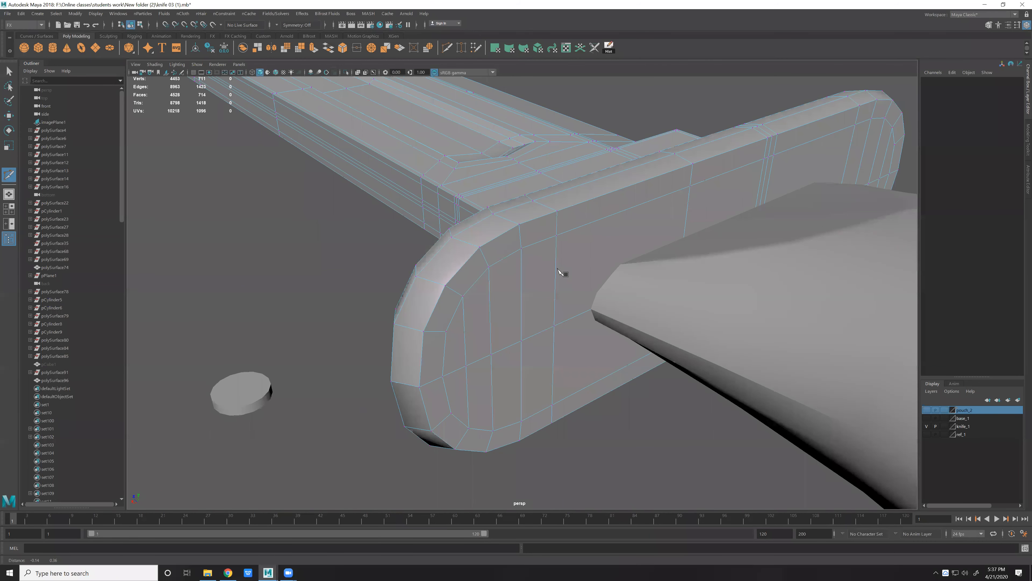
Insert an edge loop around the guard's handle-side face close to its outer rim, and turn to the blade-side face.
scroll(560, 269, up, 4)
ctrl+click(576, 180)
alt+drag(465, 274, 633, 251)
alt+middle_drag(696, 226, 675, 270)
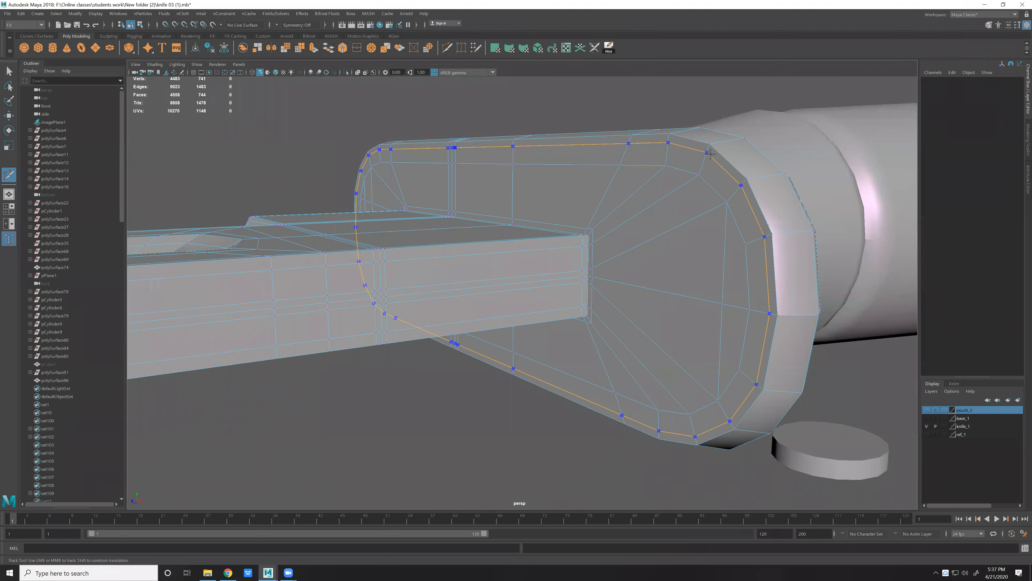
Insert an edge loop around the guard's blade-side face close to its outer rim and preview the guard smoothed.
ctrl+click(707, 161)
key(w)
right_drag(692, 305, 759, 231)
key(3)
click(613, 452)
alt+drag(680, 367, 717, 388)
click(604, 325)
click(822, 436)
alt+drag(823, 436, 613, 306)
Scale the edge loop beside the handle groove nearest the guard from a pivot snapped to a nearby vertex.
click(557, 292)
click(622, 314)
alt+drag(629, 352, 610, 241)
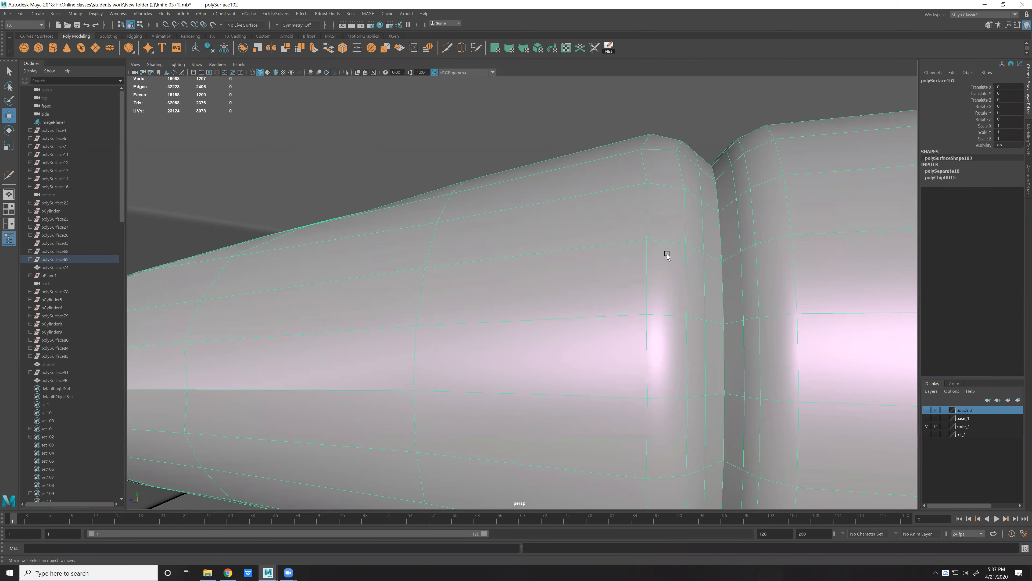
key(ctrl+z)
scroll(678, 275, down, 1)
alt+drag(663, 263, 660, 251)
key(d)
key(v)
middle_drag(659, 252, 656, 266)
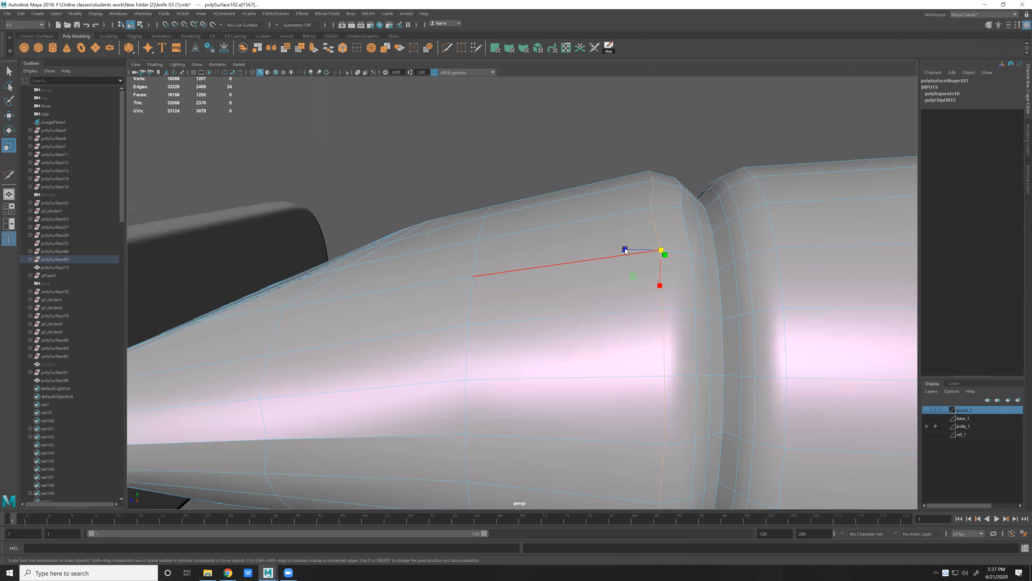
alt+drag(702, 264, 694, 293)
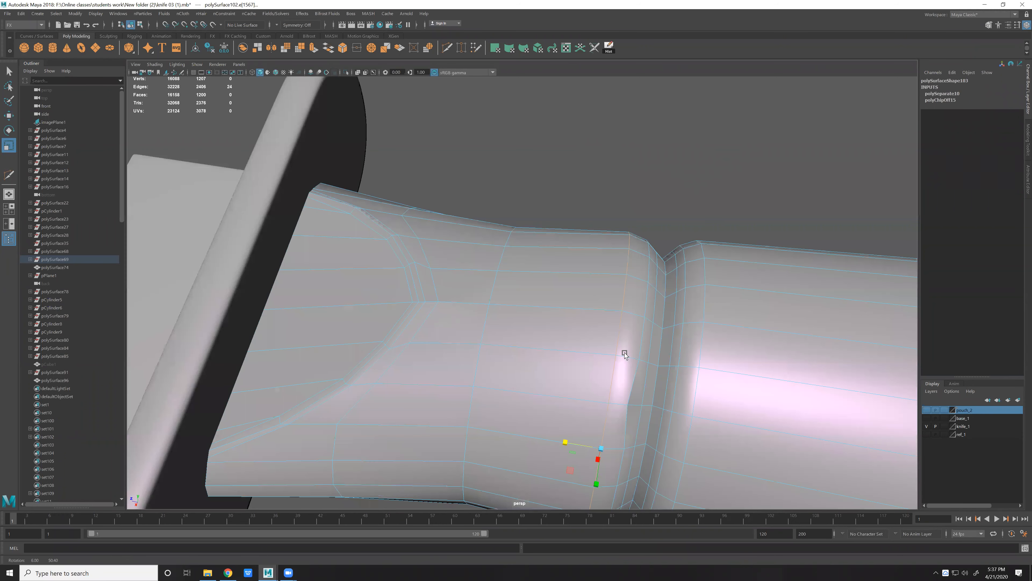
alt+drag(624, 352, 619, 342)
key(d)
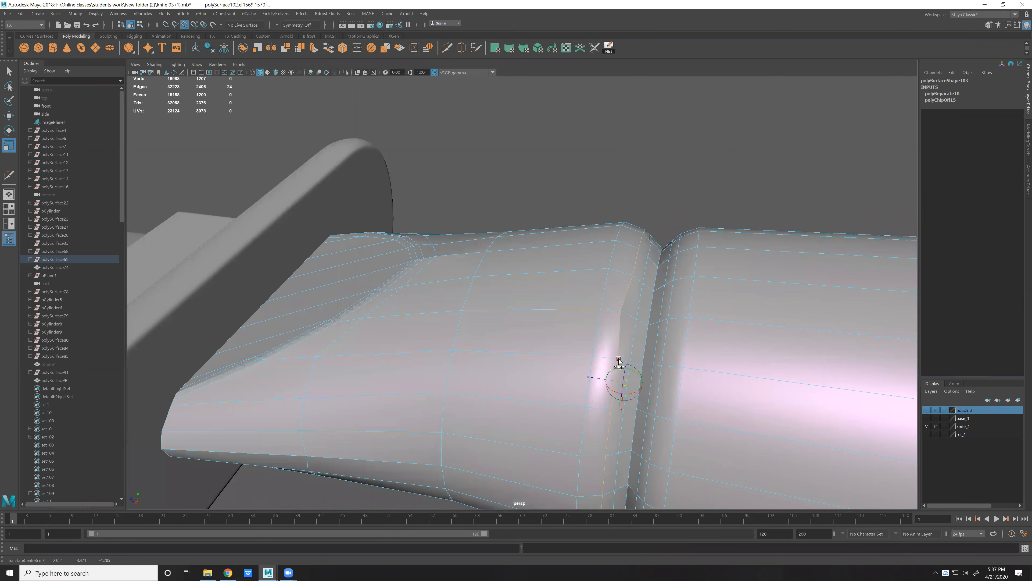
key(r)
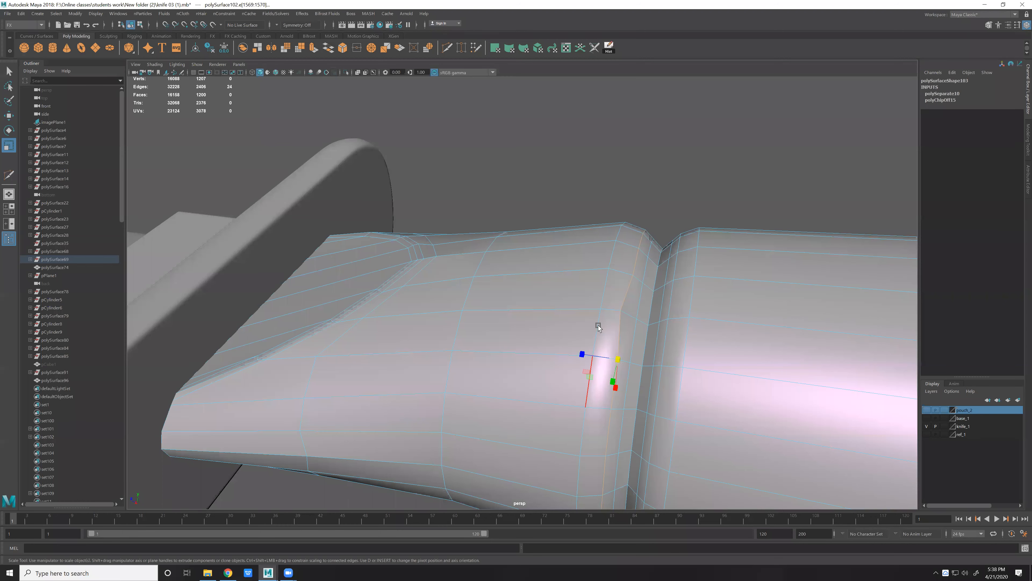
Replace the edge loop on the shoulder before the handle's front groove with a new one and apply Edit Edge Flow.
key(F8)
alt+drag(616, 451, 625, 381)
key(1)
scroll(589, 261, up, 3)
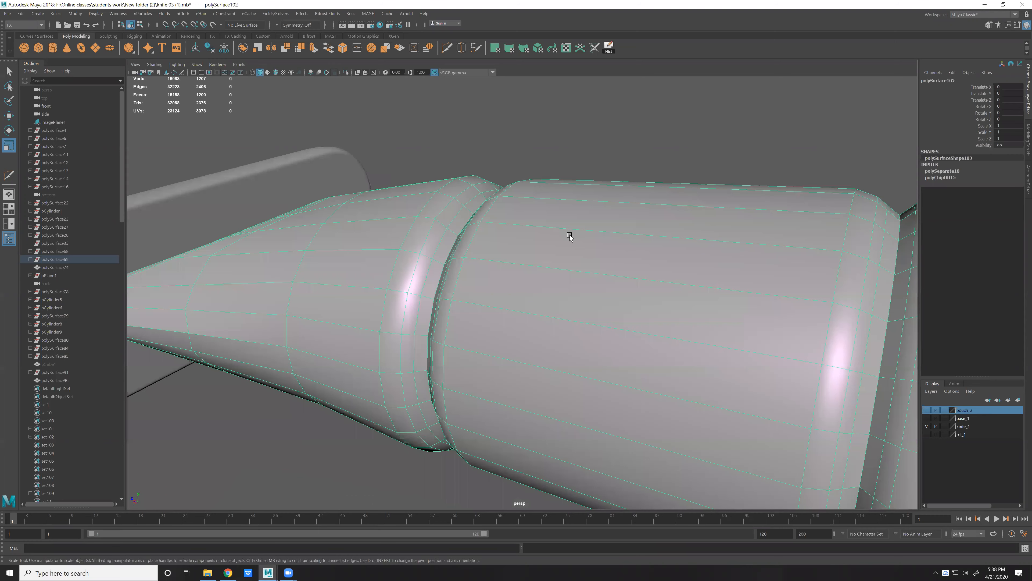
scroll(581, 272, up, 4)
alt+drag(582, 272, 526, 238)
scroll(572, 271, down, 5)
key(F10)
double_click(557, 308)
key(ctrl+Delete)
shift+right_drag(575, 206, 576, 287)
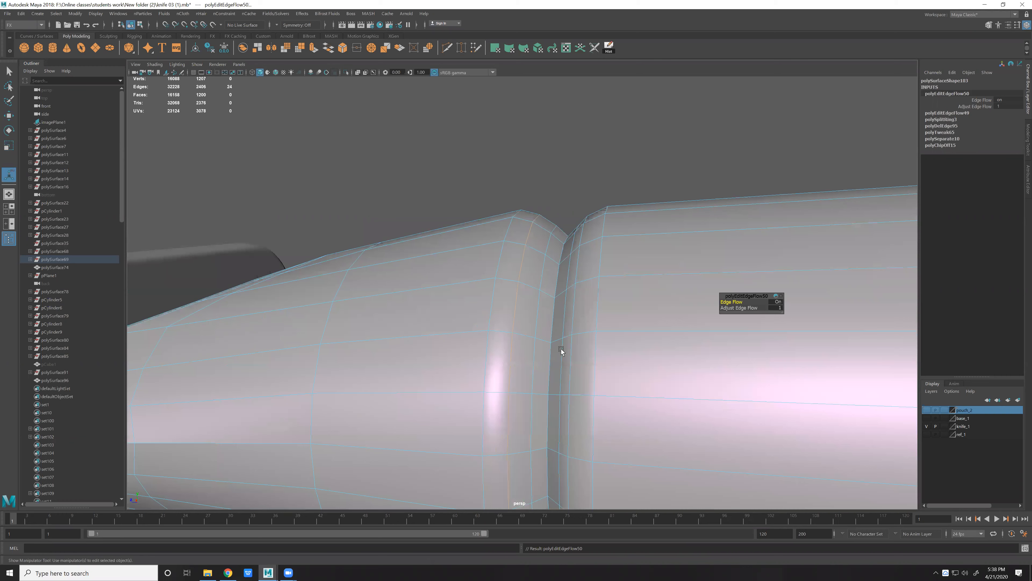
alt+drag(561, 348, 571, 333)
right_drag(604, 293, 572, 257)
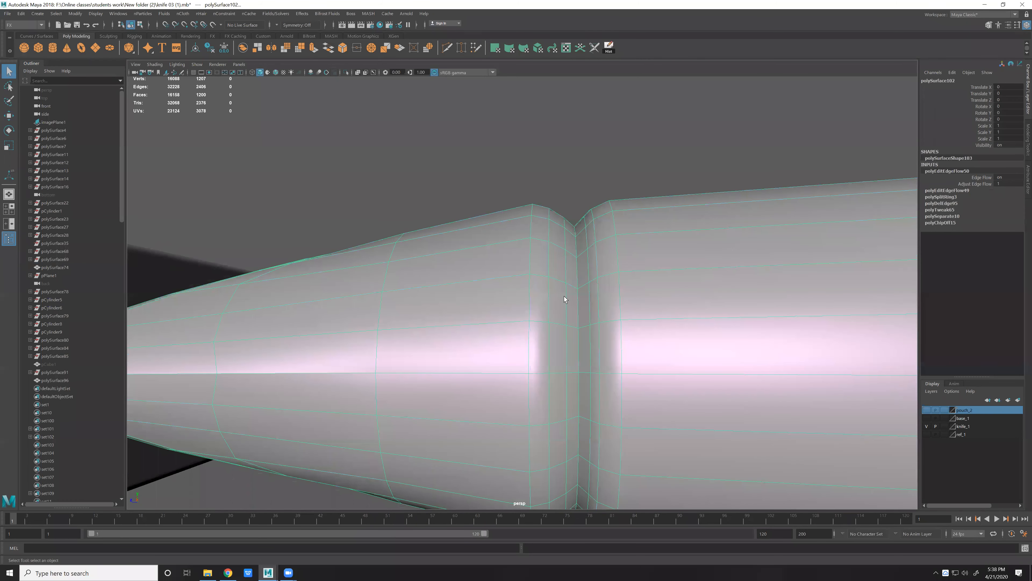
Scale the edge loop on the guard-side wall of the front groove along the handle's length.
right_drag(563, 295, 552, 259)
key(r)
drag(551, 362, 522, 363)
key(w)
alt+drag(562, 258, 554, 267)
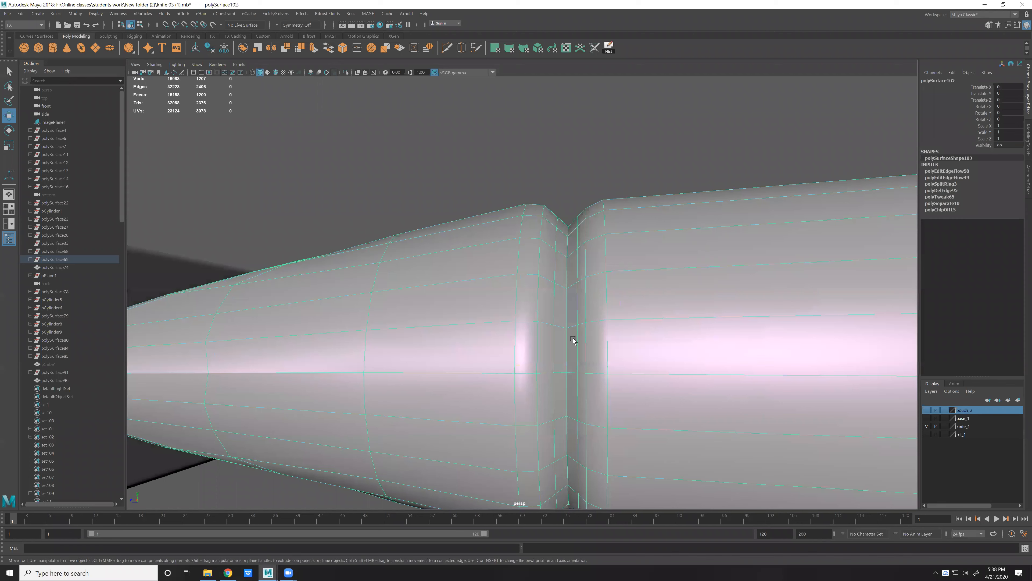
Delete the surplus edge loop inside the handle's front groove.
click(570, 304)
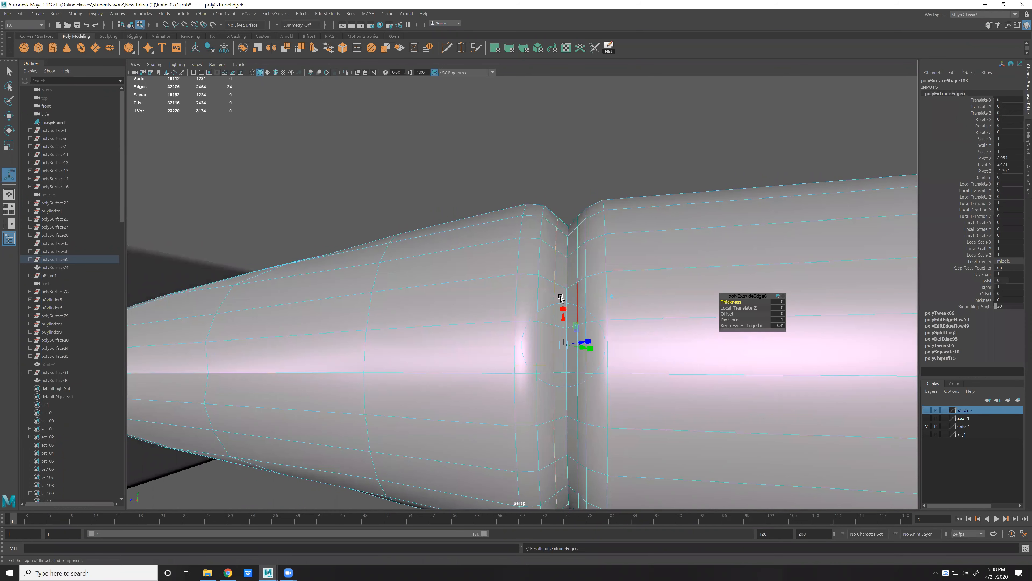
key(t)
key(ctrl+Delete)
key(w)
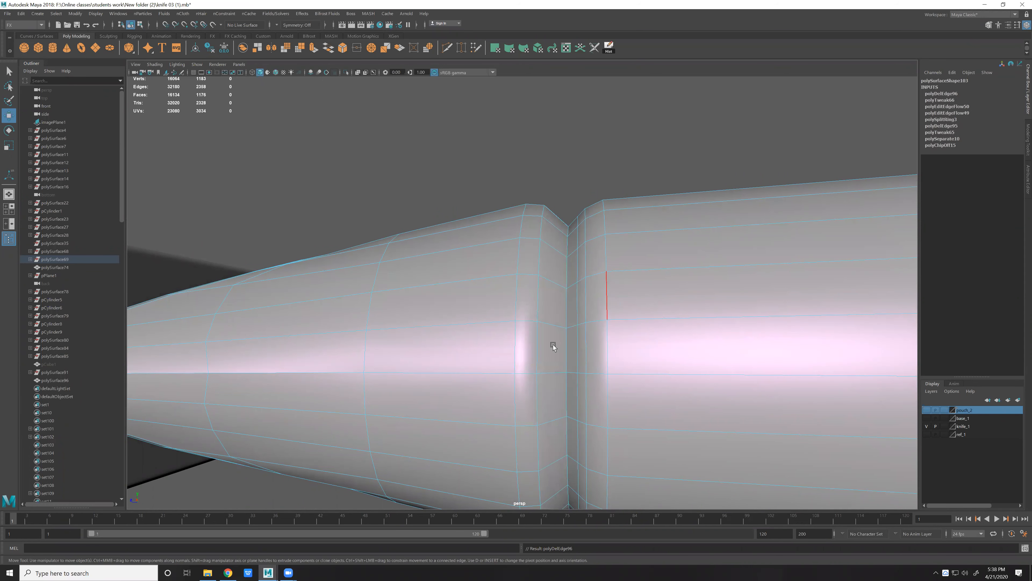
Bevel the edge loop at the bottom of the front groove with 2 segments and a fraction of 0.27.
alt+drag(553, 345, 576, 281)
key(ctrl+b)
click(733, 307)
drag(733, 308, 643, 306)
click(729, 301)
drag(728, 302, 642, 306)
middle_drag(573, 271, 574, 261)
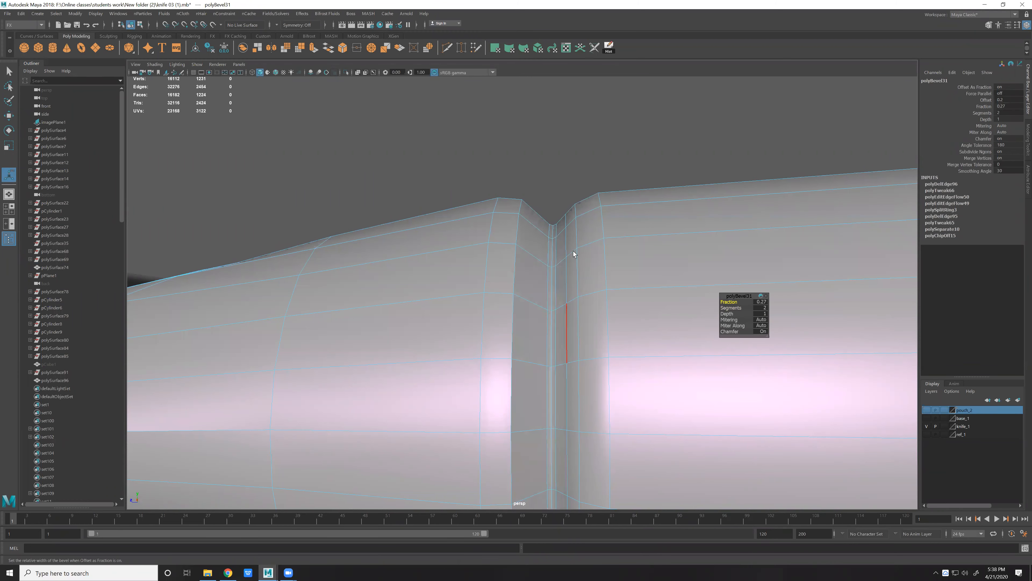
Collapse the extra edge ring beside the beveled front groove and check the handle's smoothed shape.
key(q)
click(636, 236)
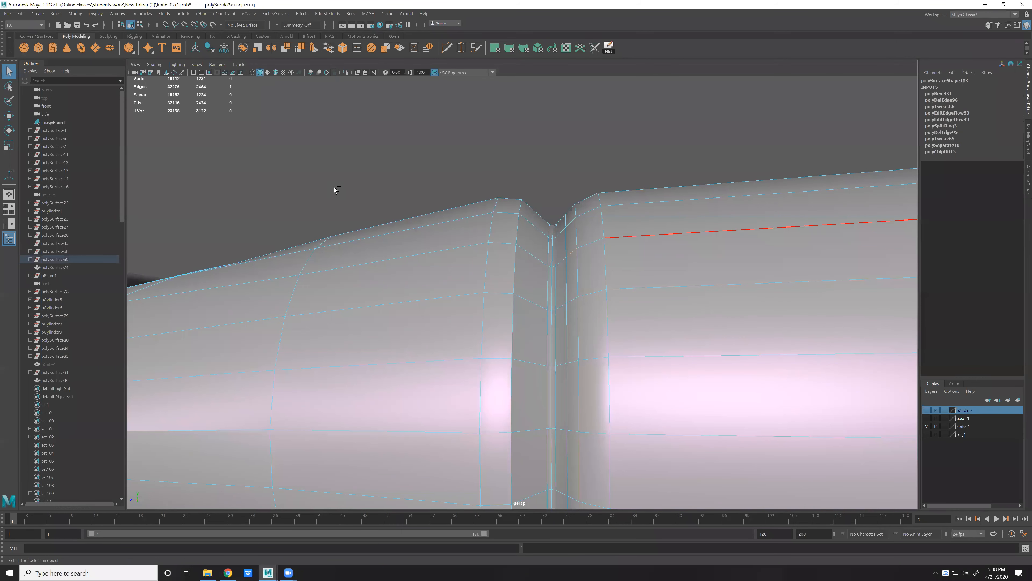
click(700, 203)
alt+drag(618, 265, 631, 295)
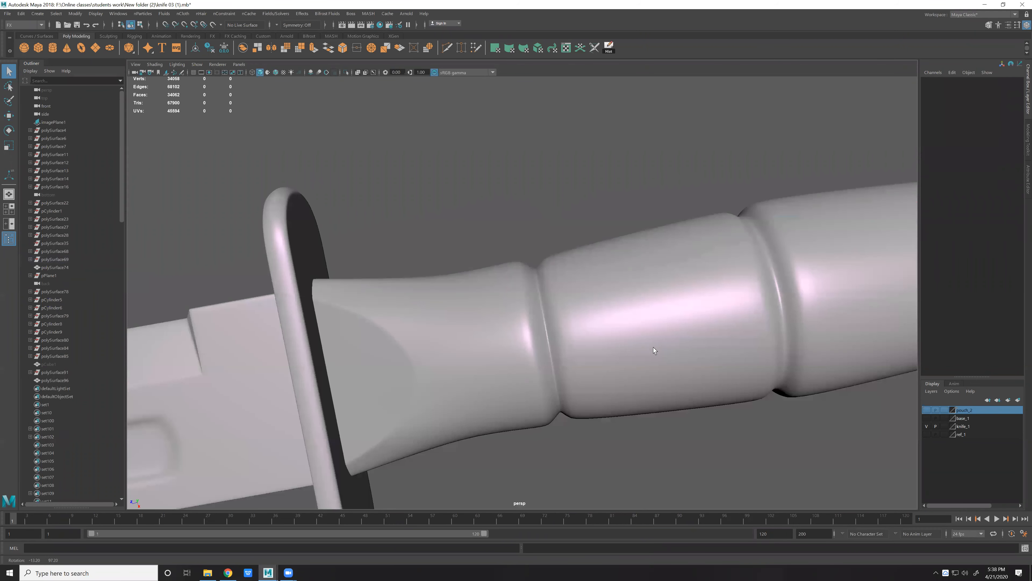
alt+drag(396, 332, 546, 316)
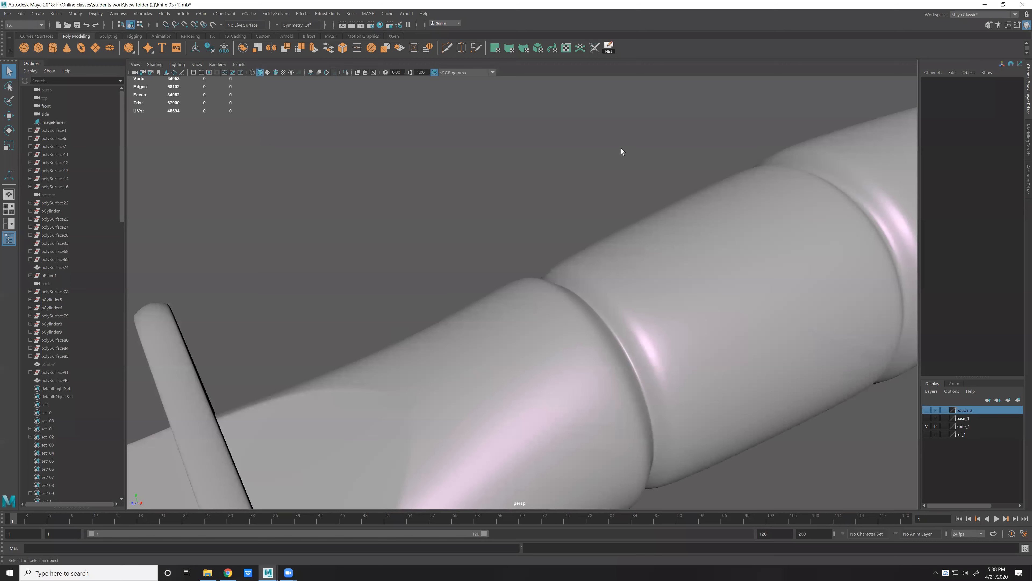
alt+drag(622, 152, 547, 271)
click(547, 272)
alt+drag(531, 220, 546, 303)
key(1)
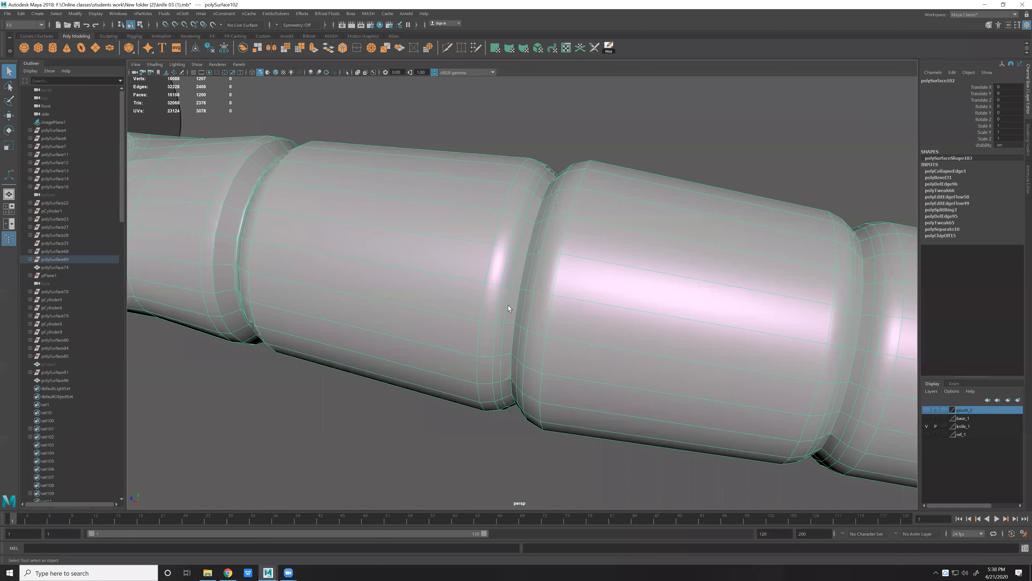
Bevel the edge loop at the bottom of the handle's second groove with 2 segments and a fraction of 0.35.
alt+right_drag(509, 309, 508, 264)
alt+drag(518, 220, 546, 198)
key(F10)
shift+right_drag(550, 194, 729, 309)
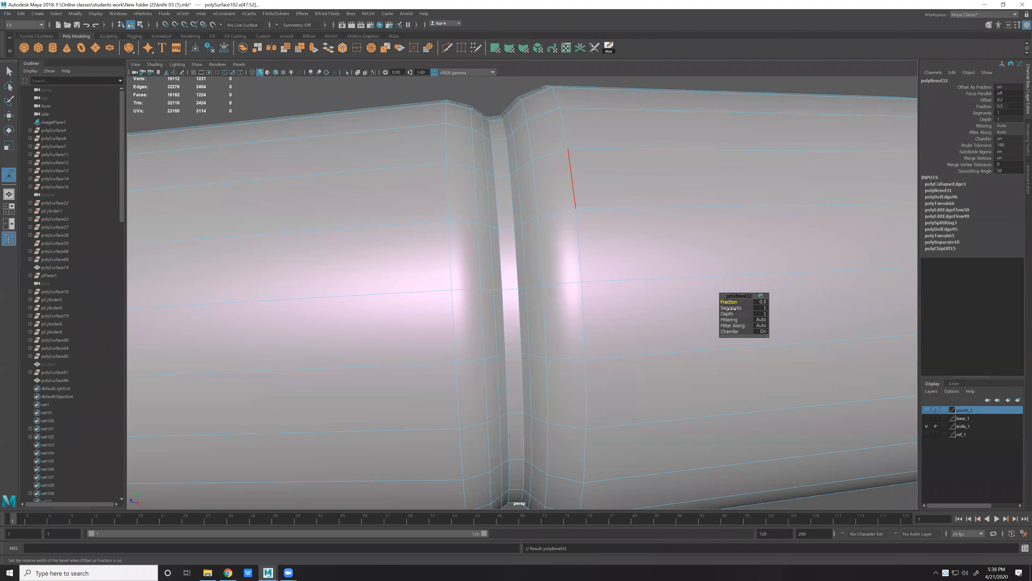
drag(731, 309, 731, 301)
drag(648, 293, 646, 293)
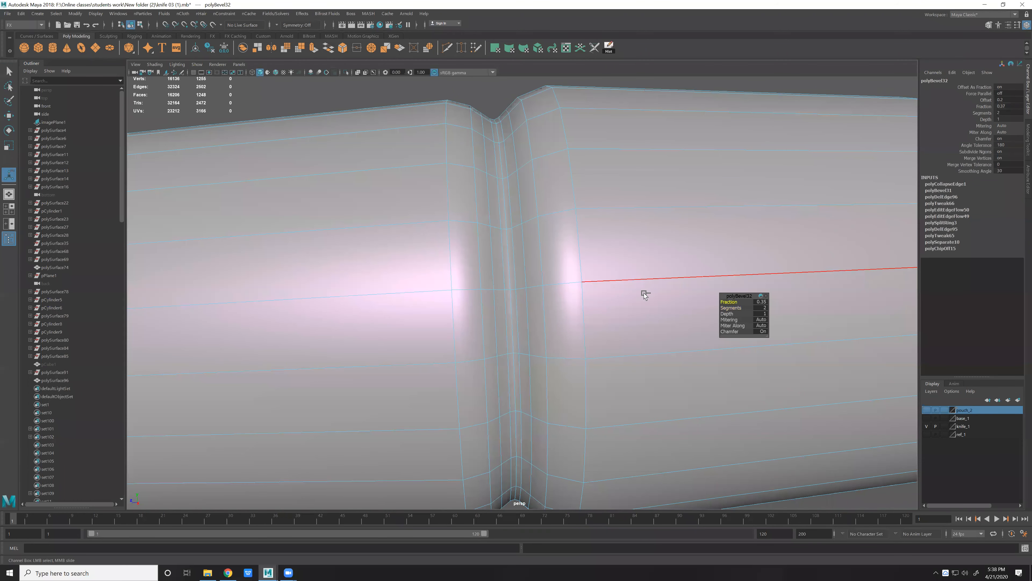
Split the edge ring on the guard-side shoulder of the second groove and apply Edit Edge Flow to the new loop.
alt+drag(552, 296, 429, 246)
click(519, 192)
click(481, 249)
shift+right_drag(481, 291, 483, 300)
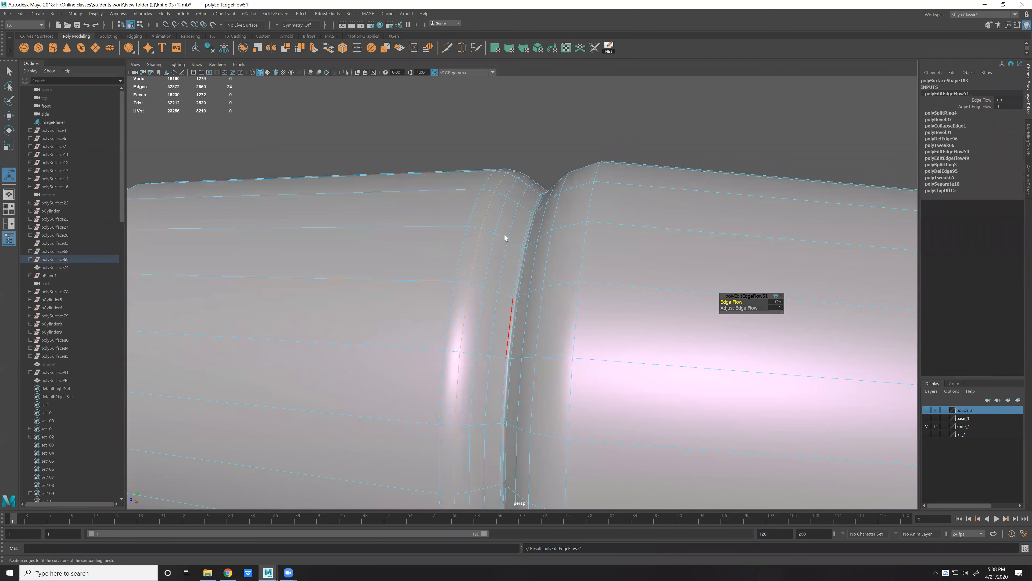
Collapse the edge ring on the pommel-side shoulder of the second groove and preview the handle smoothed.
click(570, 235)
ctrl+right_drag(570, 235, 748, 177)
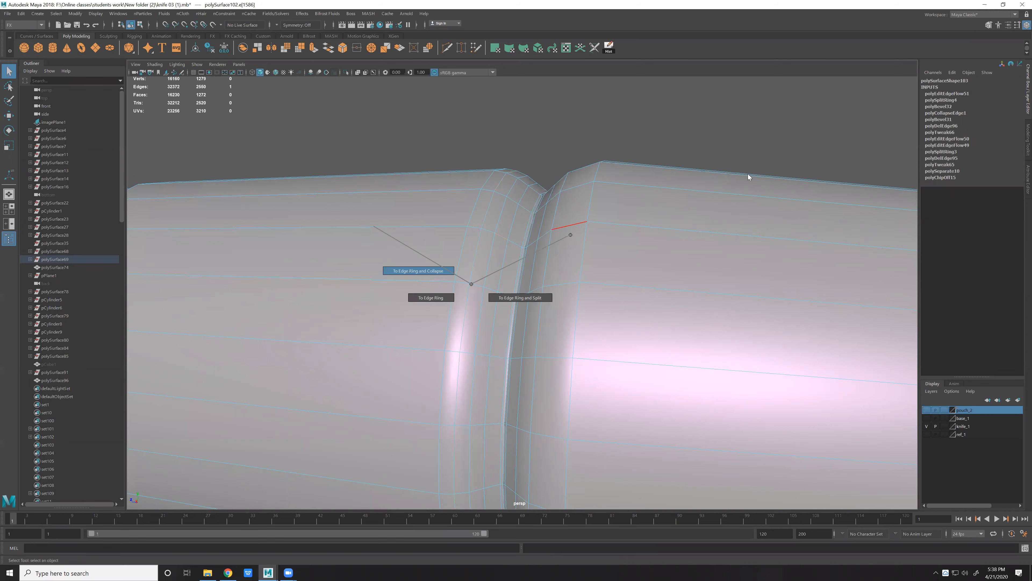
key(F8)
key(3)
click(622, 138)
scroll(627, 222, down, 5)
alt+drag(627, 221, 633, 232)
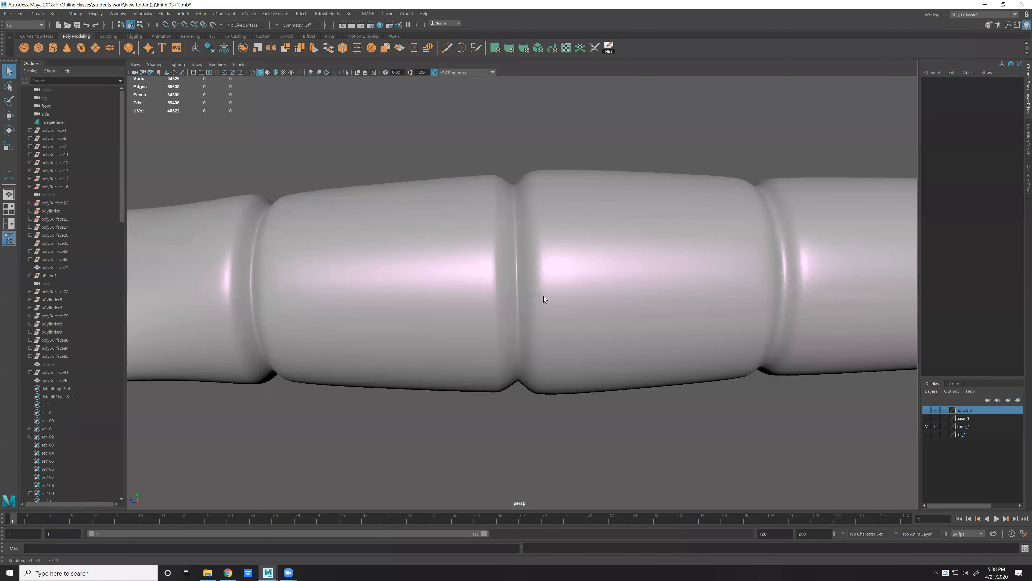
Split the edge ring on the other shoulder of the second groove and round the new loop with Edit Edge Flow.
click(606, 310)
key(1)
scroll(588, 295, up, 5)
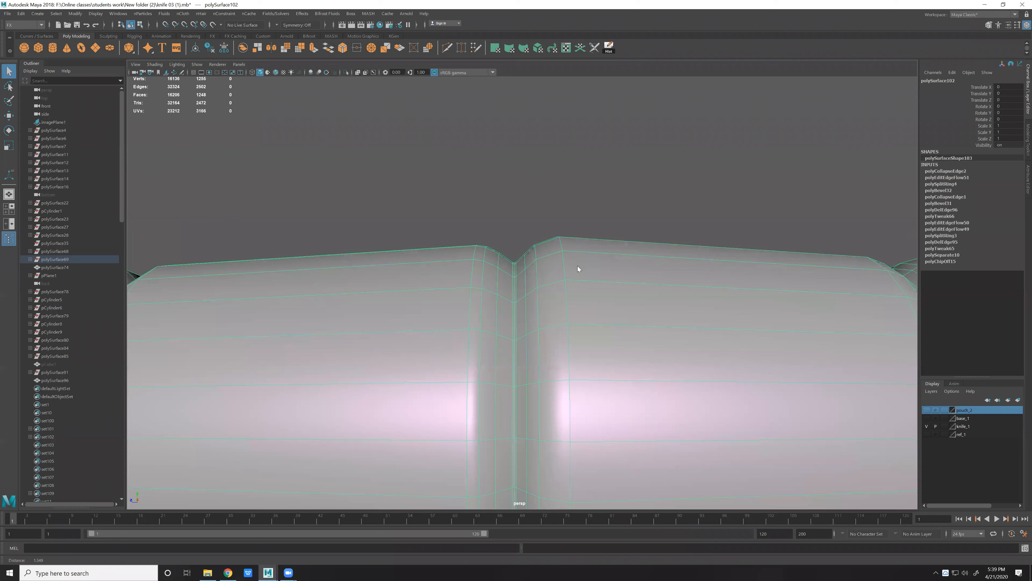
key(F10)
alt+drag(496, 322, 591, 336)
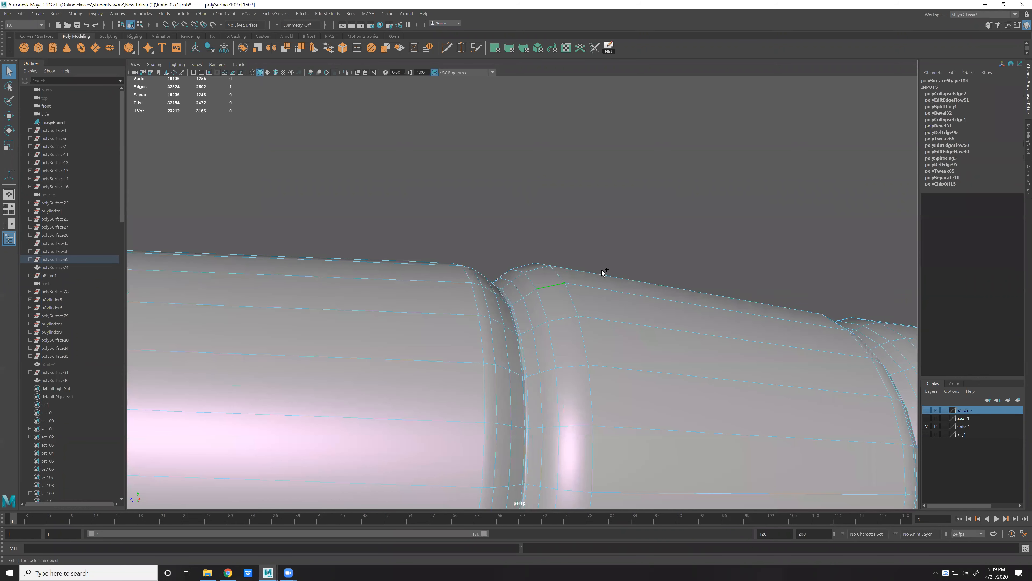
ctrl+right_drag(601, 270, 611, 369)
shift+right_click(600, 348)
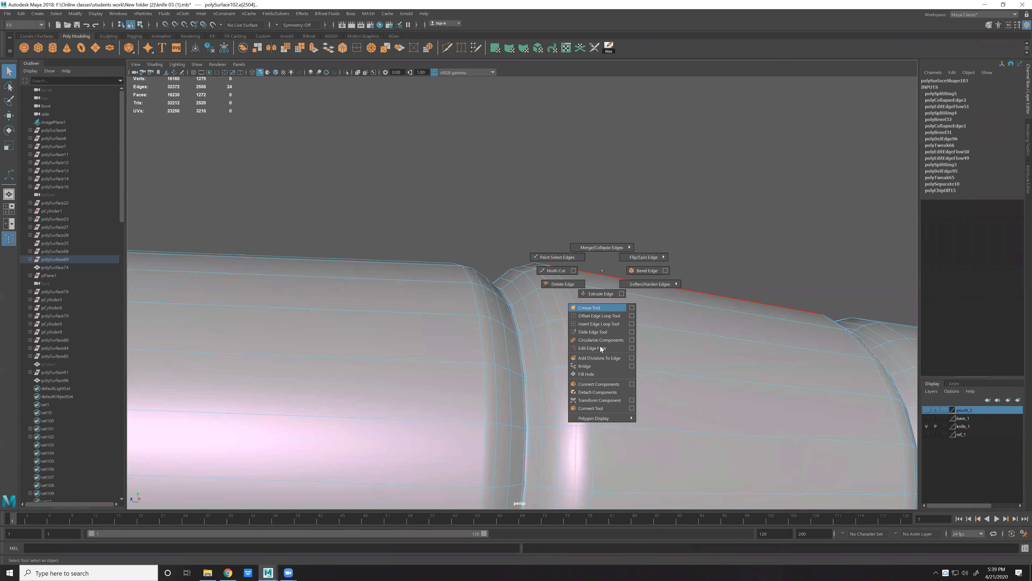
click(597, 348)
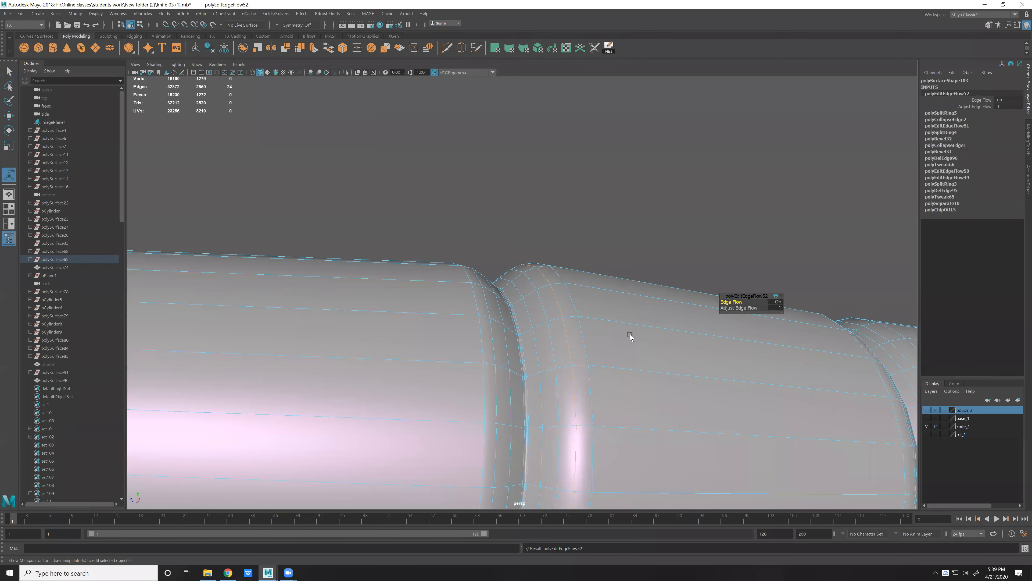
click(581, 281)
shift+right_click(582, 278)
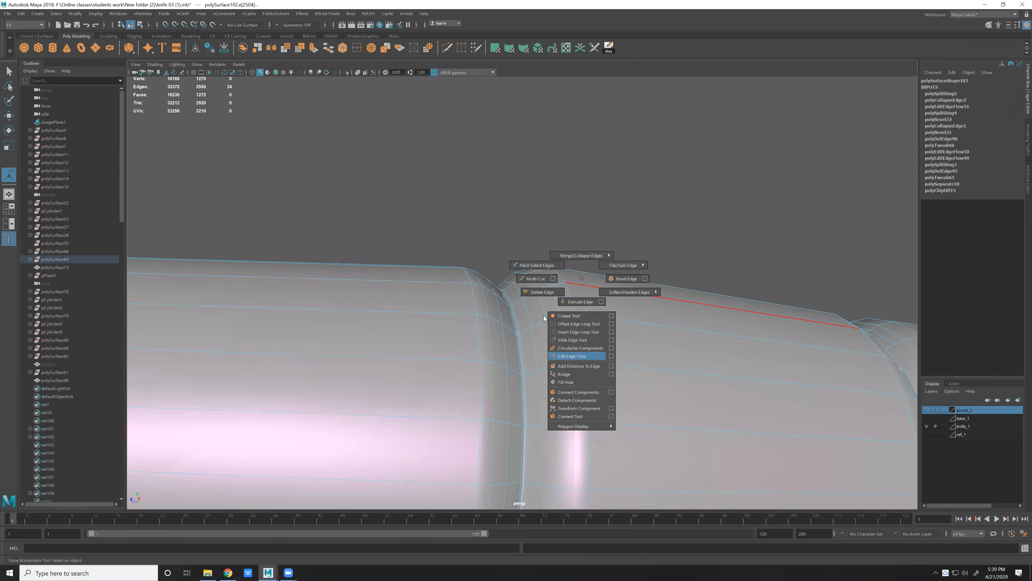
click(571, 356)
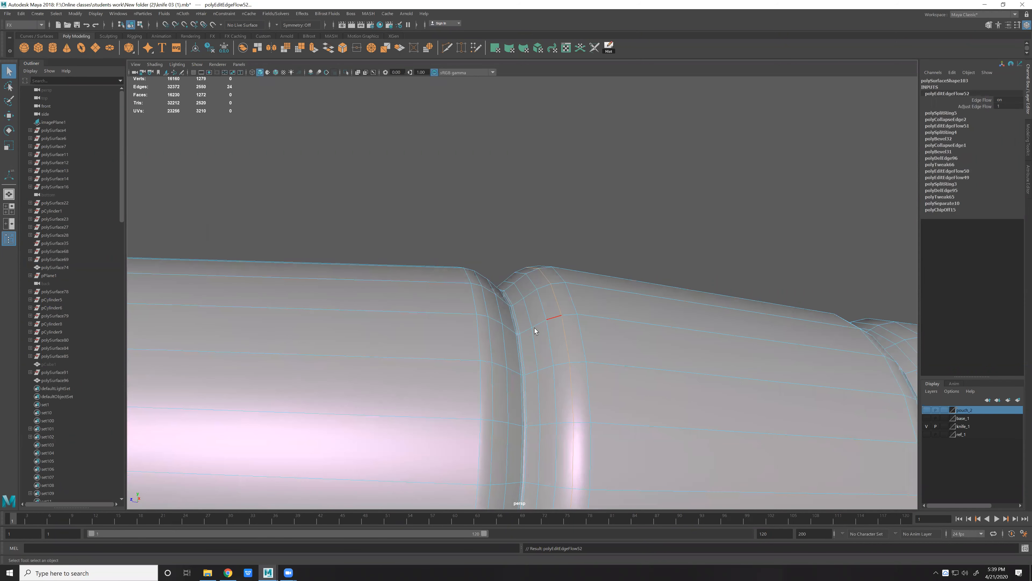
Delete the surplus edge loop beside the second groove and frame the smoothed handle.
click(625, 309)
key(Delete)
alt+drag(575, 391, 500, 364)
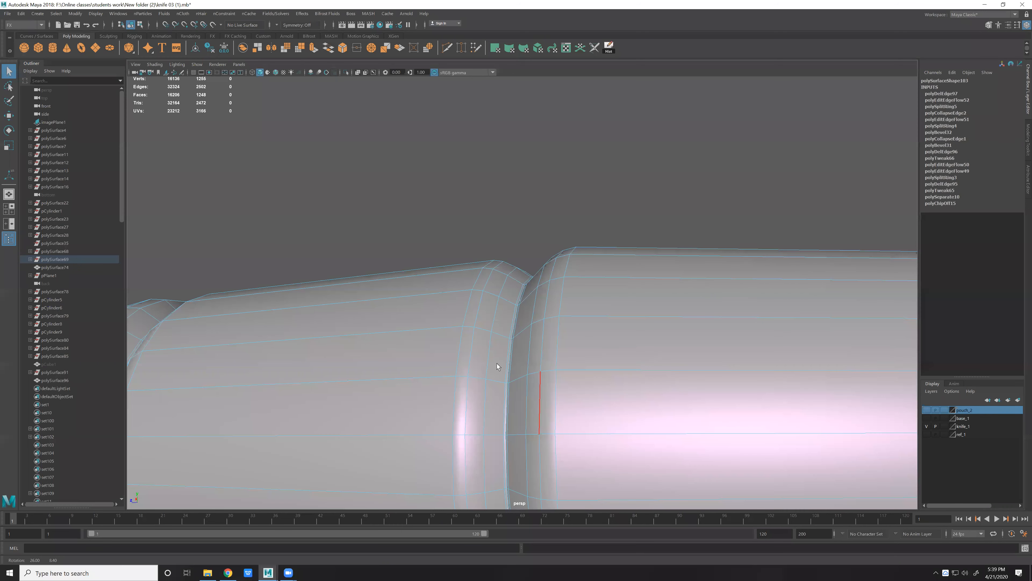
key(3)
click(770, 345)
click(665, 284)
key(f)
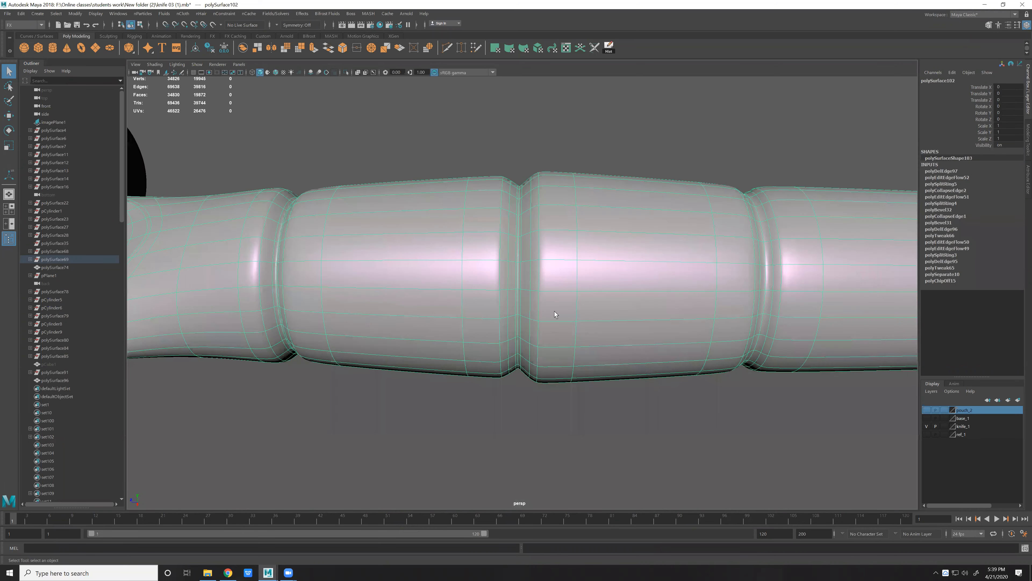
Examine the rear of the handle and the pommel in smoothed and unsmoothed display.
alt+drag(554, 311, 592, 316)
alt+drag(691, 339, 596, 358)
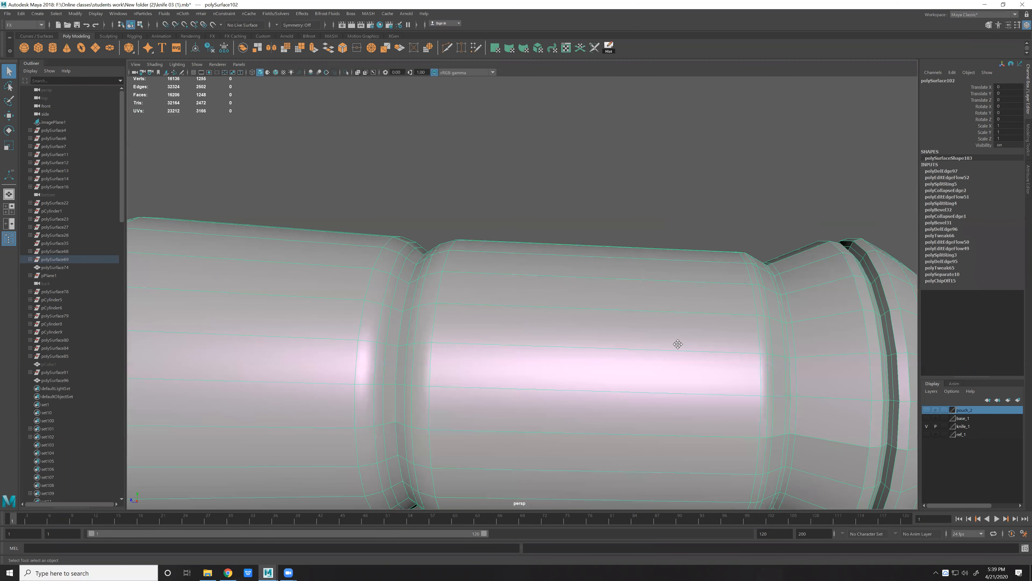
alt+right_drag(596, 358, 678, 345)
alt+middle_drag(678, 344, 650, 313)
key(3)
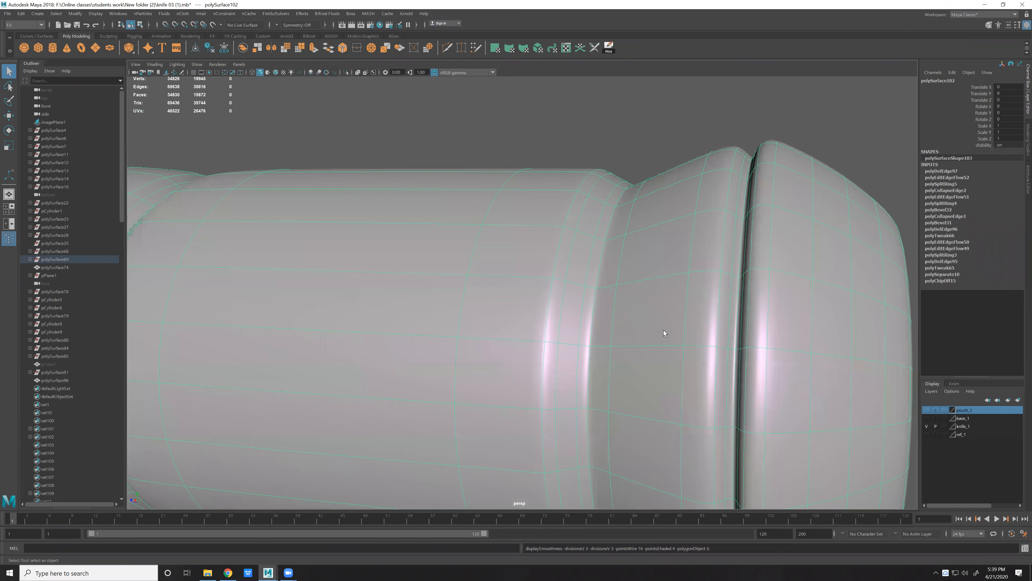
alt+right_drag(736, 371, 678, 380)
click(783, 408)
alt+drag(616, 354, 557, 314)
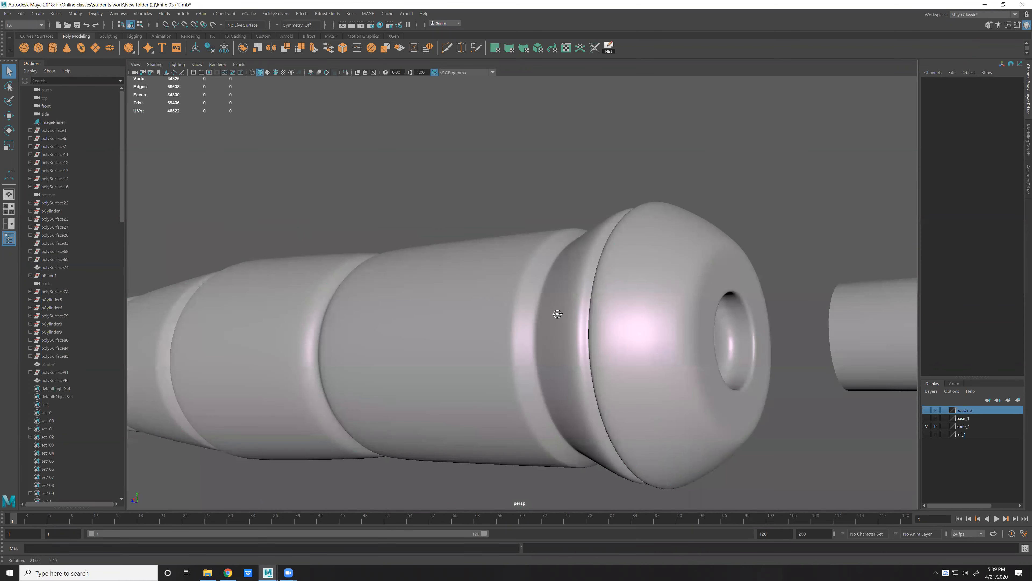
key(3)
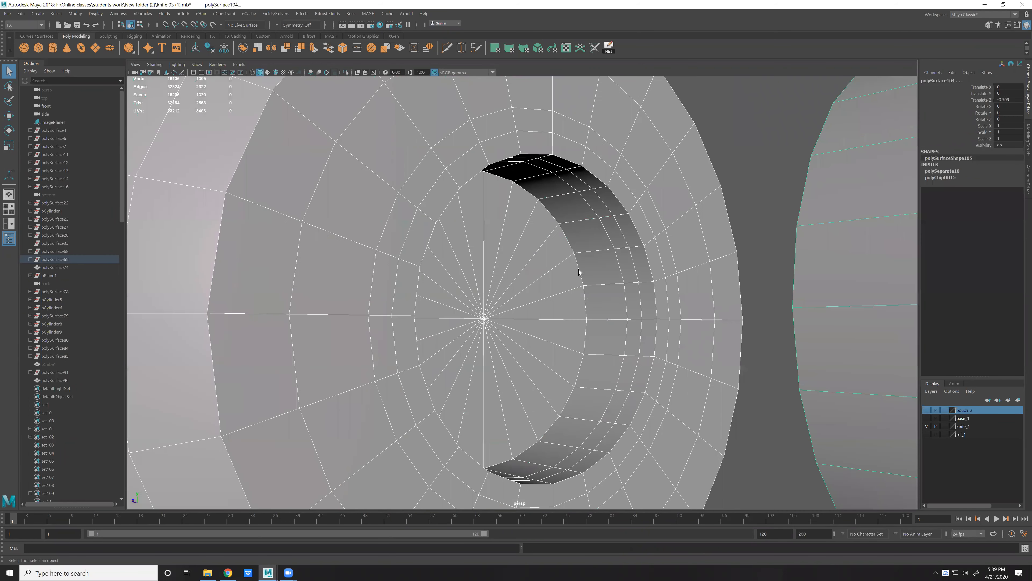
Bevel the edge loop around the floor of the pommel recess at fraction 0.11 with chamfer off, and preview the handle smoothed.
right_drag(578, 269, 575, 236)
shift+right_drag(494, 220, 528, 220)
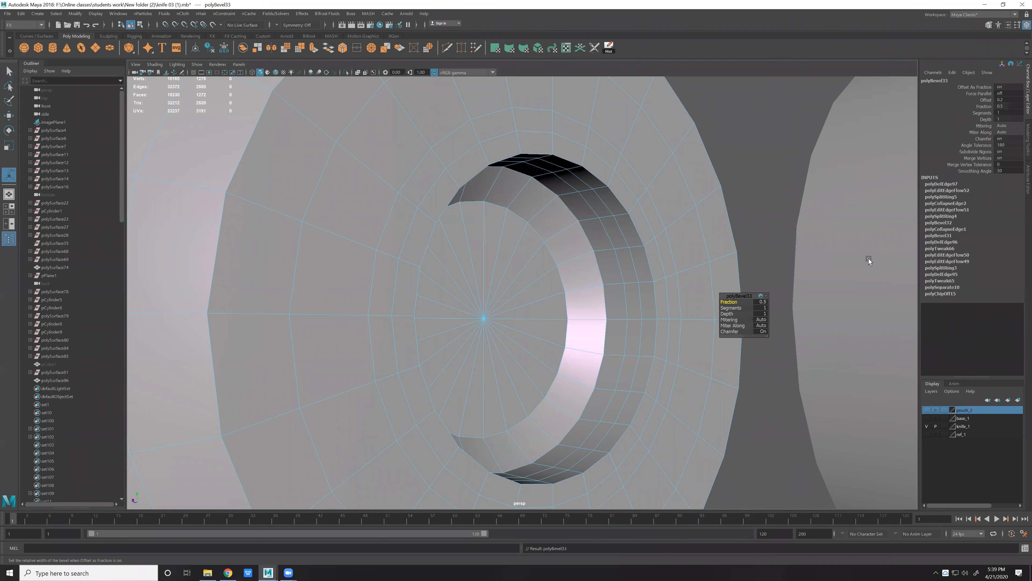
drag(738, 331, 702, 326)
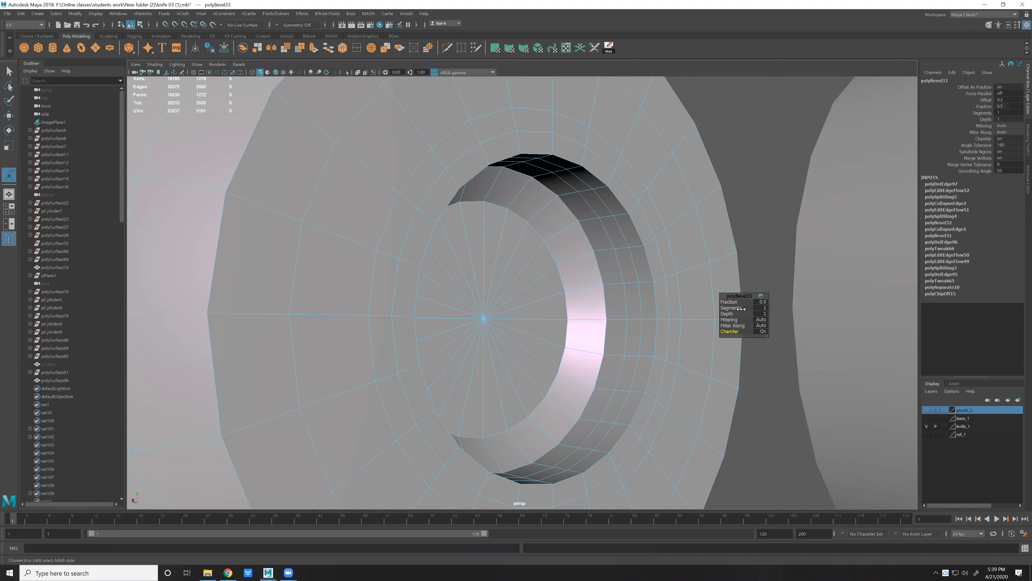
click(729, 304)
drag(662, 296, 654, 299)
key(q)
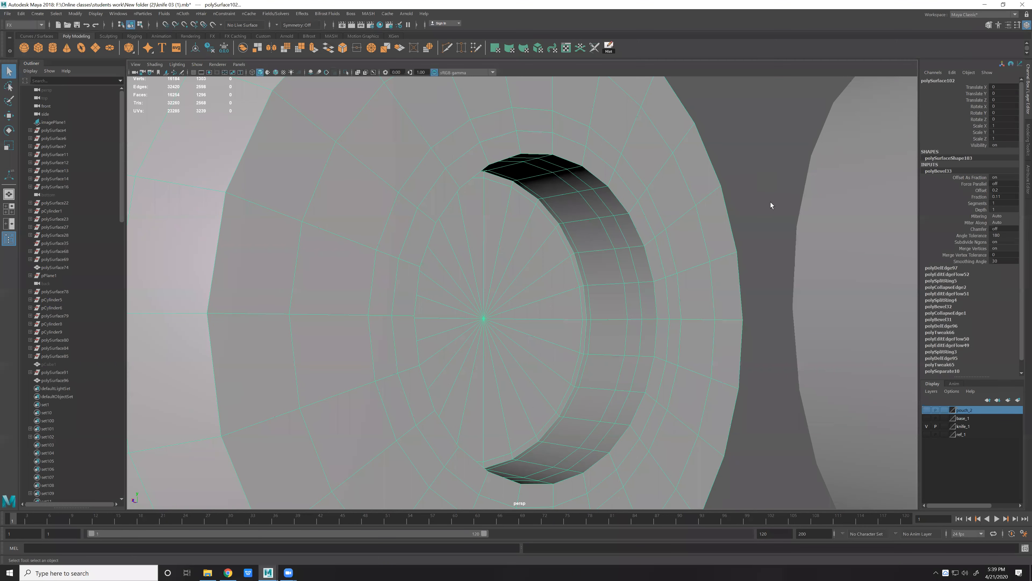
key(3)
click(771, 202)
scroll(568, 202, down, 8)
alt+drag(568, 202, 555, 256)
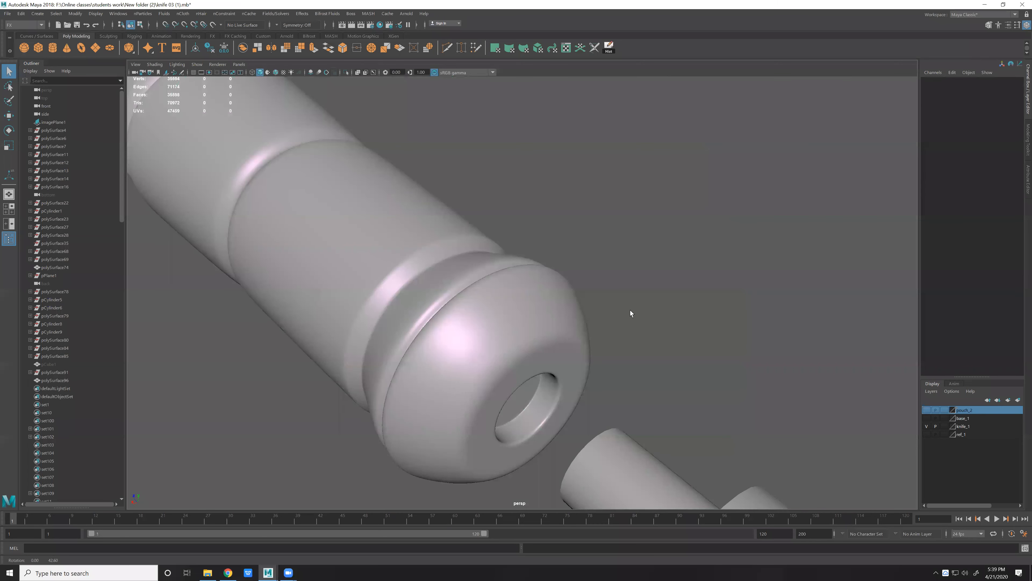
alt+drag(629, 310, 643, 296)
Return the handle to unsmoothed display and delete the surplus edge loop on the pommel's end face between rim and recess.
key(ctrl+z)
key(ctrl+z)
key(1)
alt+middle_drag(508, 354, 546, 294)
scroll(546, 293, up, 4)
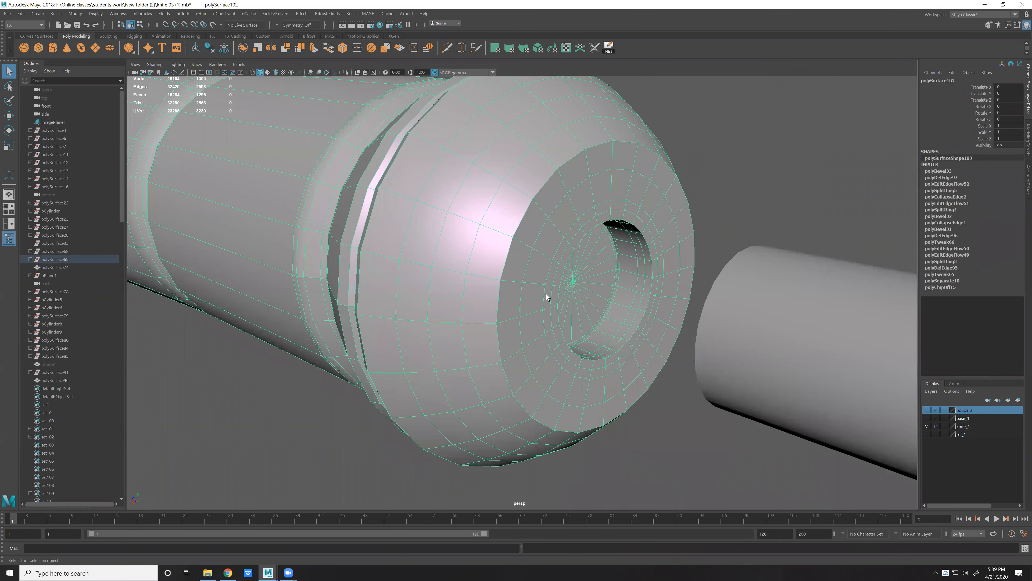
key(Delete)
Bevel the rim loop of the pommel's end face at fraction 0.18 with chamfer off, and preview the handle smoothed.
double_click(507, 255)
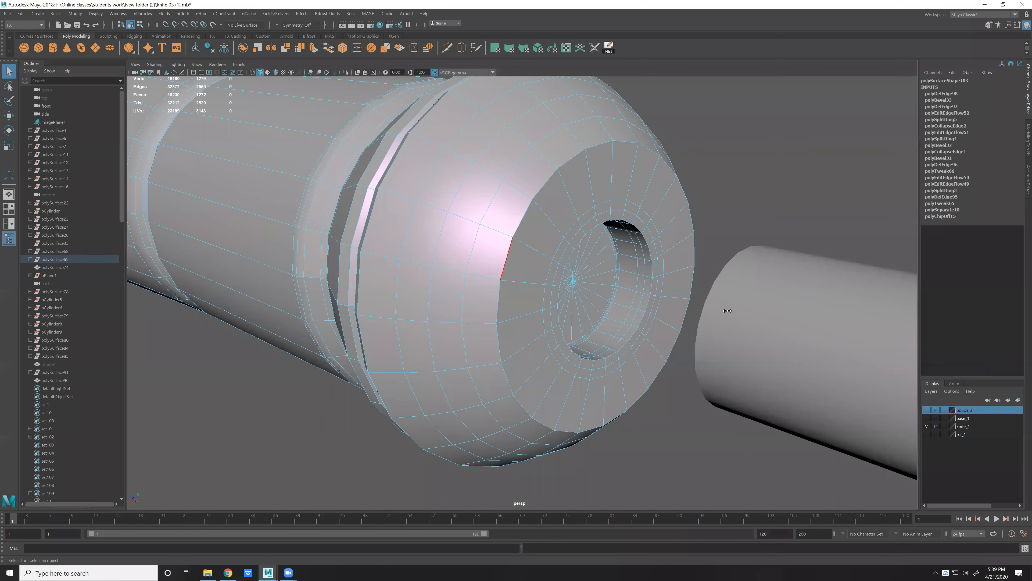
key(ctrl+b)
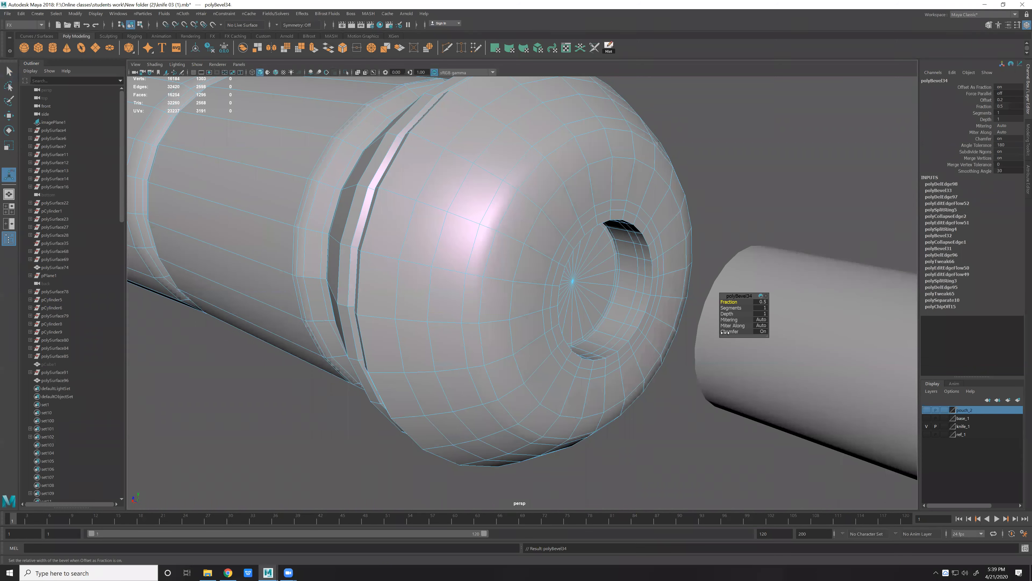
click(730, 331)
click(729, 302)
middle_drag(647, 303, 521, 297)
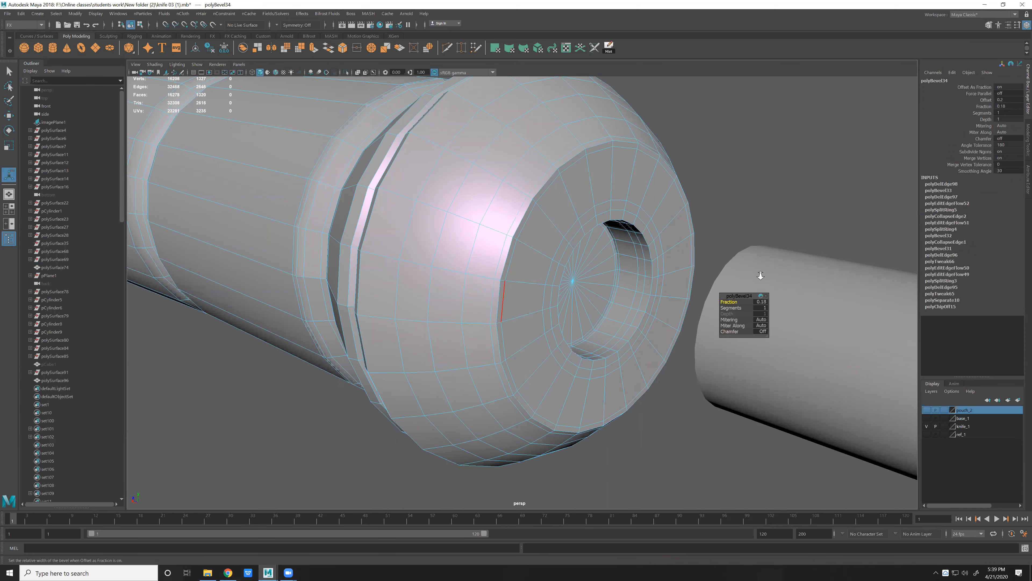
key(q)
key(3)
click(723, 249)
alt+drag(691, 230, 551, 217)
scroll(673, 225, down, 5)
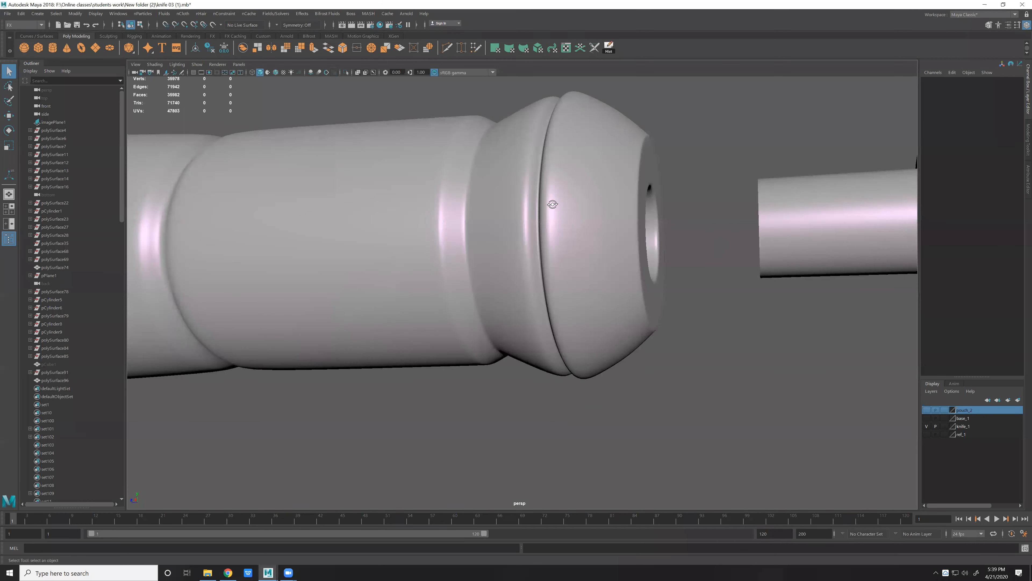
scroll(550, 217, down, 5)
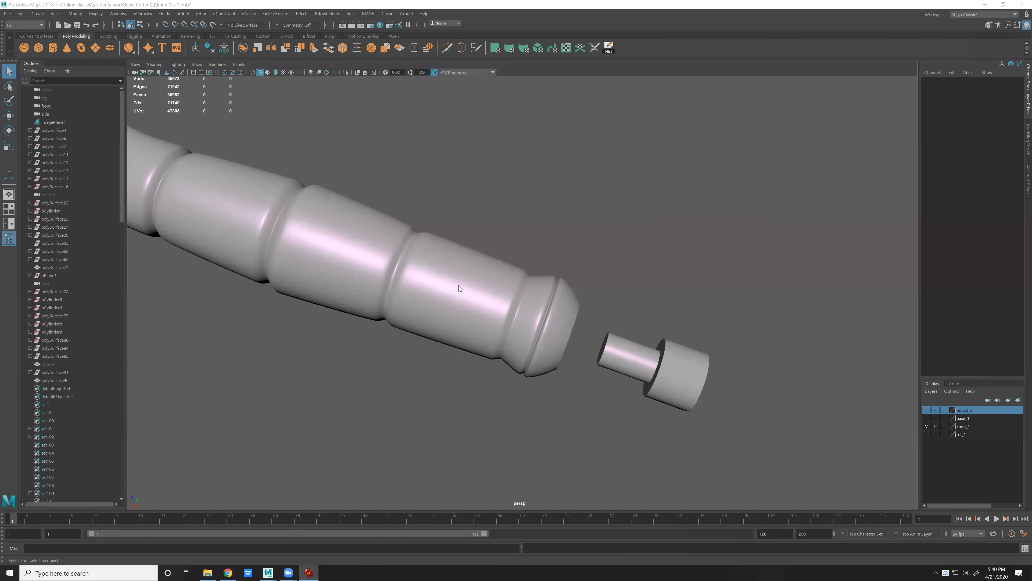
Select three edge loops around the pommel's bulge, even them out together with Edit Edge Flow, and preview the smoothed result.
click(571, 328)
key(1)
alt+drag(571, 329, 591, 196)
scroll(594, 277, up, 3)
key(F10)
double_click(582, 207)
key(ctrl+z)
shift+double_click(601, 221)
shift+double_click(629, 167)
shift+right_drag(634, 141, 624, 219)
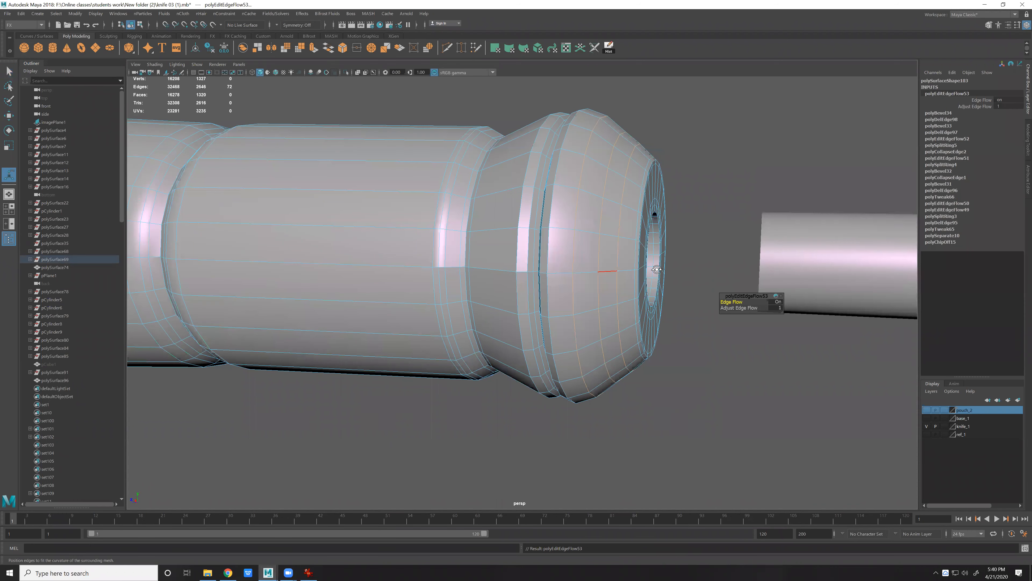
alt+drag(657, 269, 673, 279)
key(F8)
key(3)
alt+drag(602, 267, 585, 195)
Return the handle to unsmoothed display and delete the support loop on the outer side of the pommel rim.
click(634, 264)
key(1)
alt+right_drag(585, 195, 599, 190)
alt+drag(596, 172, 574, 264)
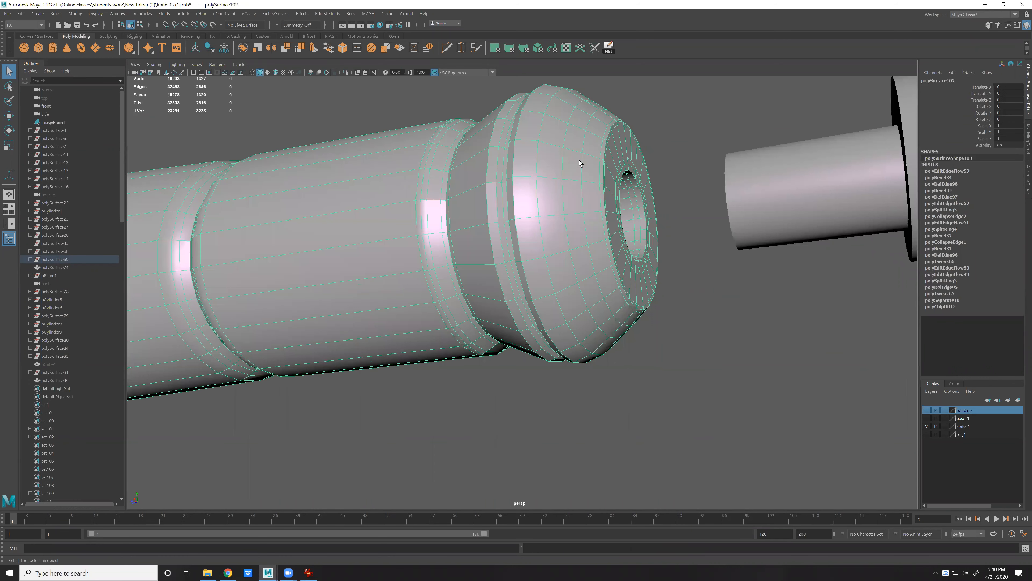
right_drag(579, 159, 578, 136)
double_click(600, 166)
shift+right_drag(579, 203, 580, 251)
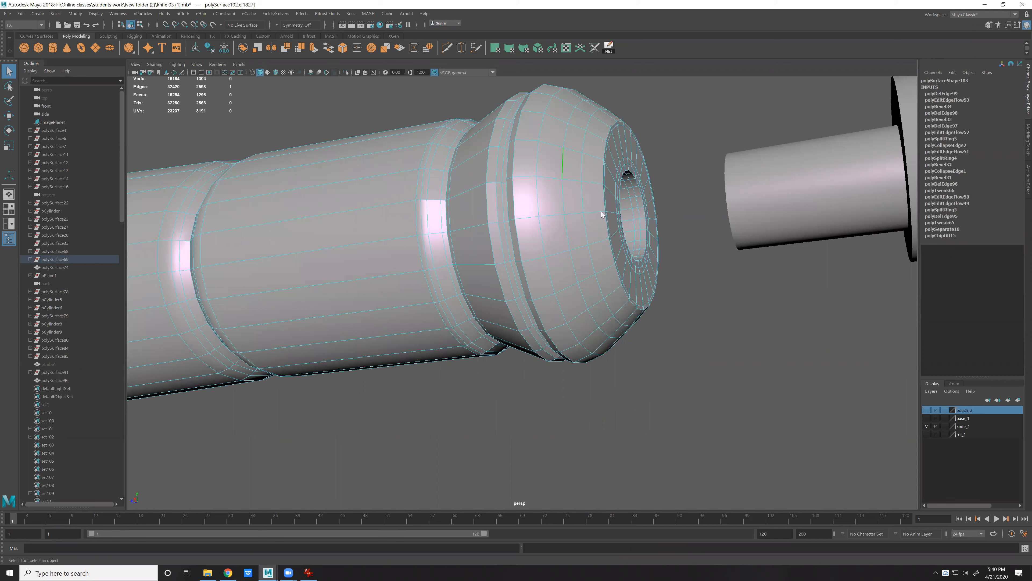
Apply Edit Edge Flow repeatedly to the individual edge loops around the pommel's bulge until its profile is evenly rounded.
double_click(562, 163)
shift+right_drag(611, 135, 601, 212)
shift+right_drag(588, 176, 602, 213)
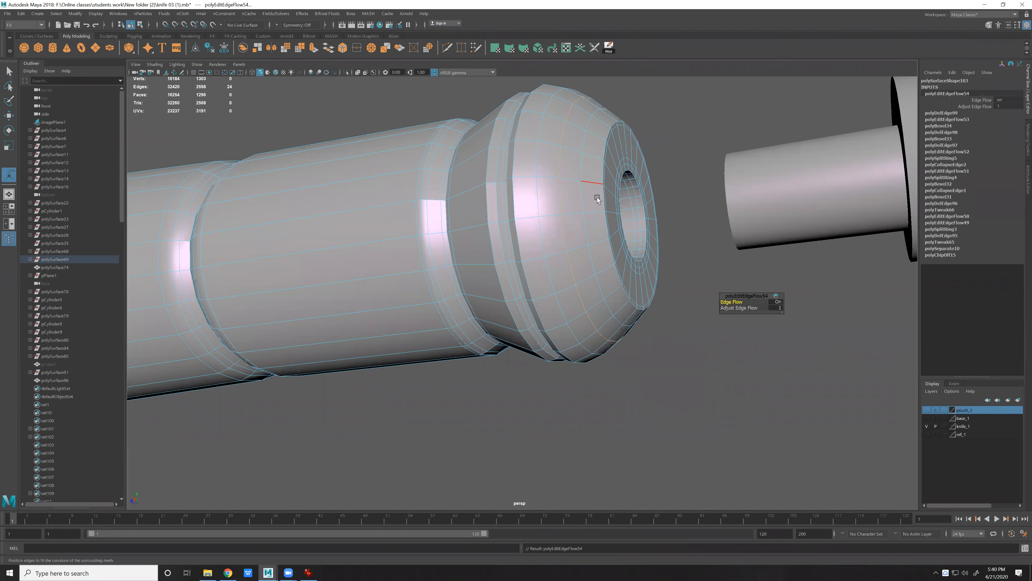
key(g)
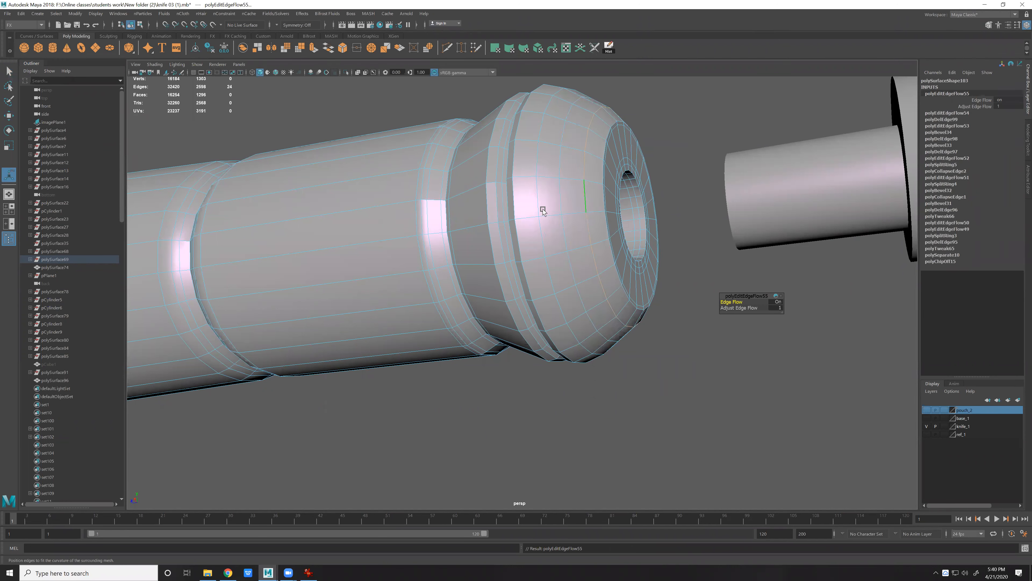
double_click(542, 208)
key(g)
key(g)
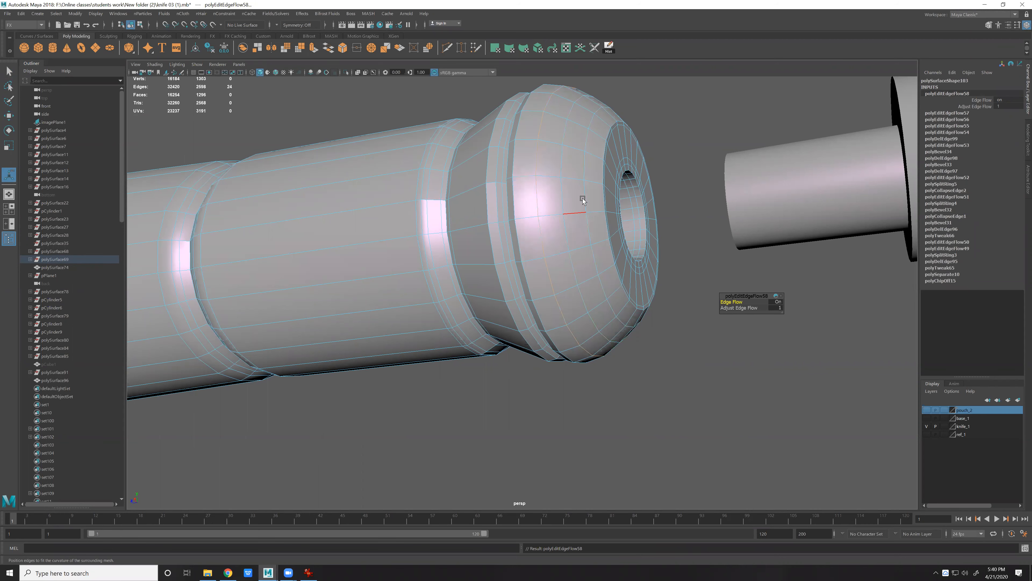
double_click(582, 198)
key(g)
key(g)
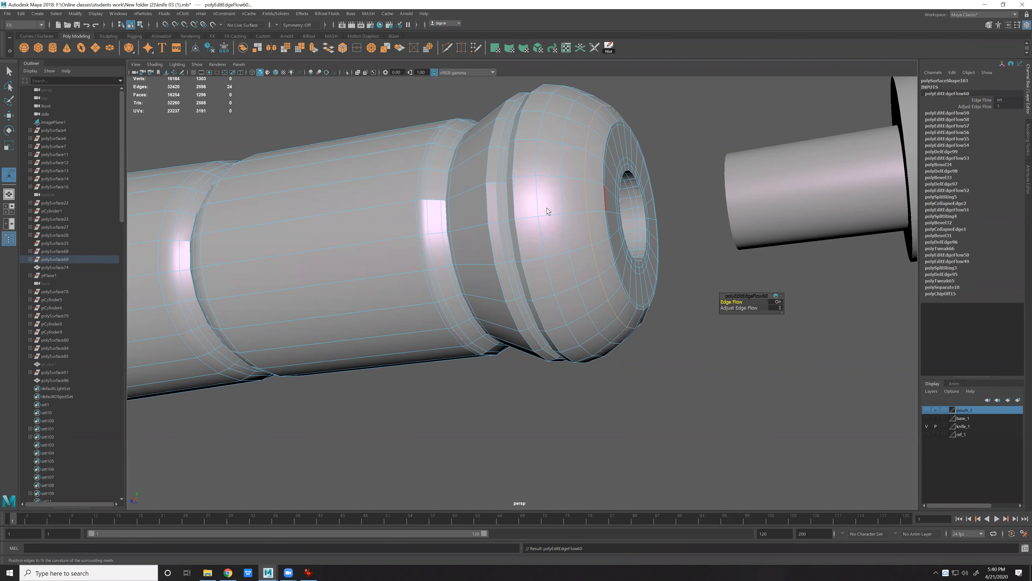
Delete the remaining support loop just inside the rim on the pommel's end face.
key(q)
alt+drag(546, 207, 545, 199)
key(Delete)
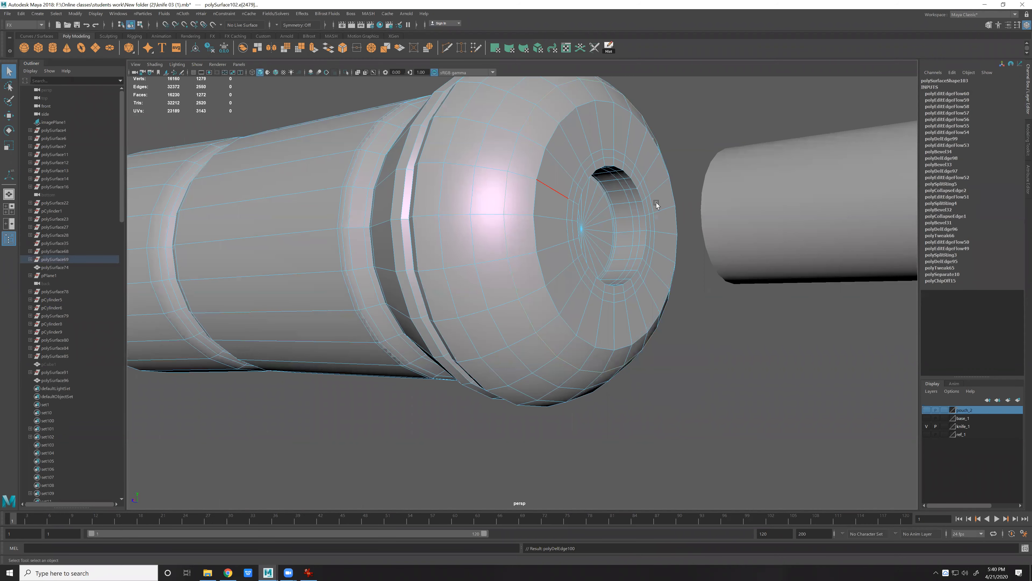
Bevel the pommel's end-face rim at fraction 0.13 with chamfer off, and preview the handle and pommel smoothed.
double_click(535, 197)
key(ctrl+b)
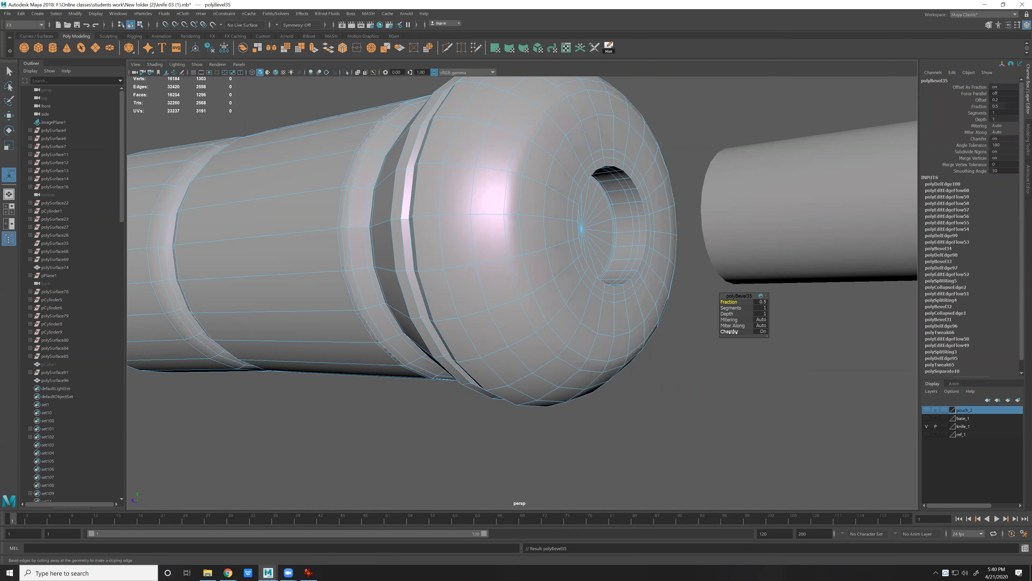
click(730, 332)
middle_drag(597, 273, 573, 289)
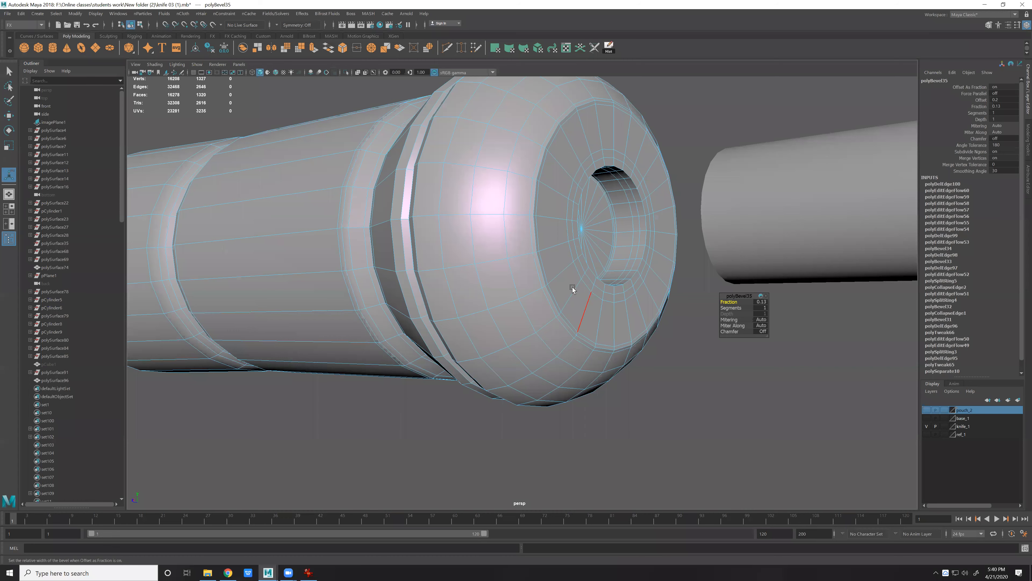
key(3)
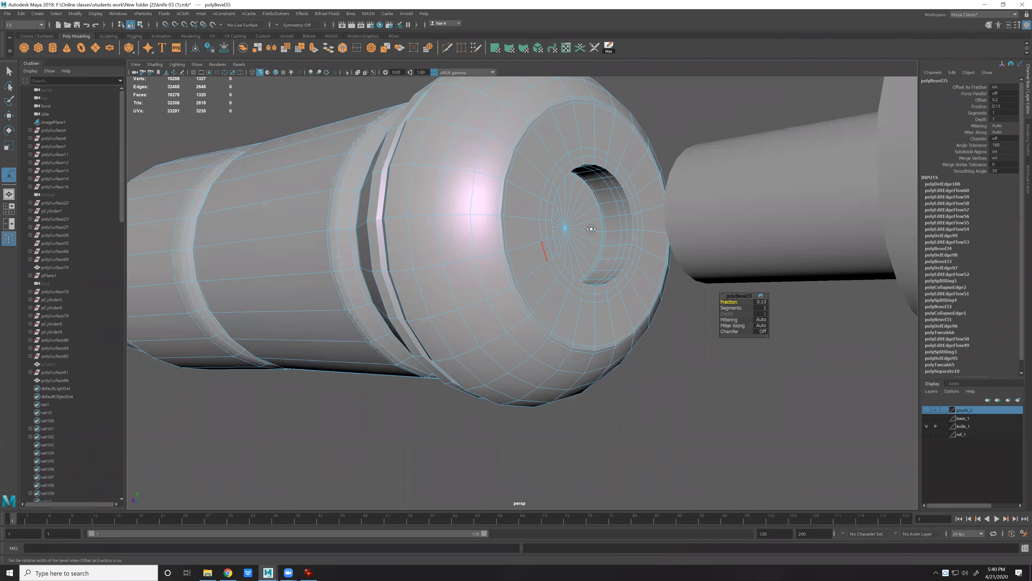
key(q)
scroll(606, 244, down, 5)
alt+drag(607, 222, 594, 219)
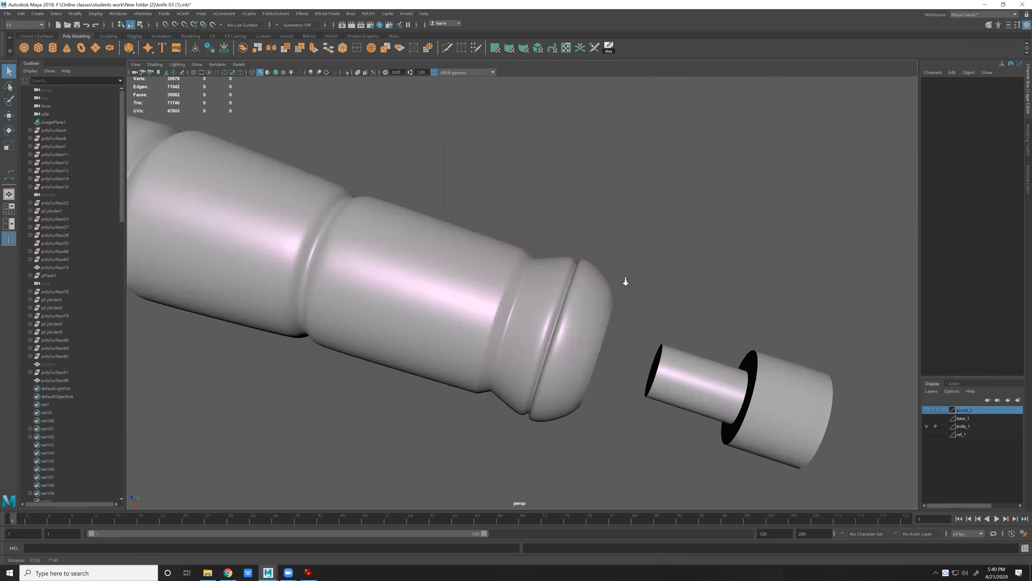
scroll(522, 285, up, 5)
Switch to IrfanView, zoom in on the handle end in Fallout4_Combat_knife.png, and return to Maya to compare the smoothed pommel.
key(alt+Tab)
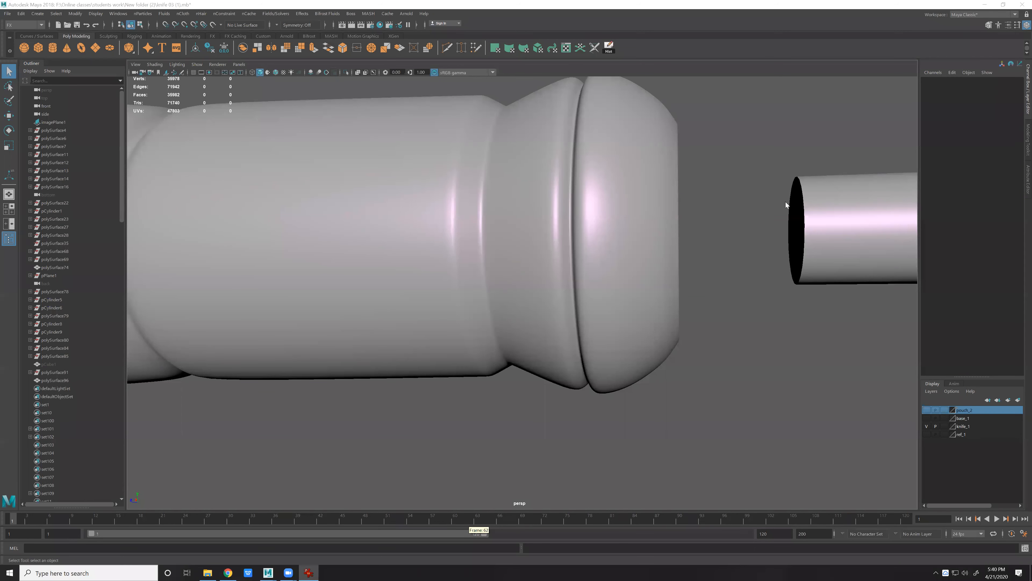
ctrl+scroll(748, 184, up, 5)
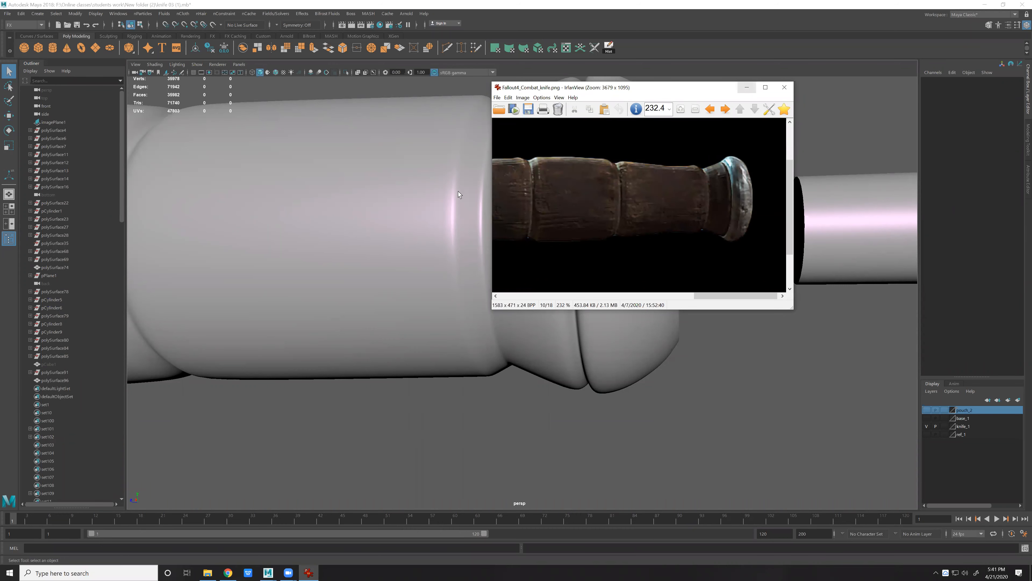
click(458, 191)
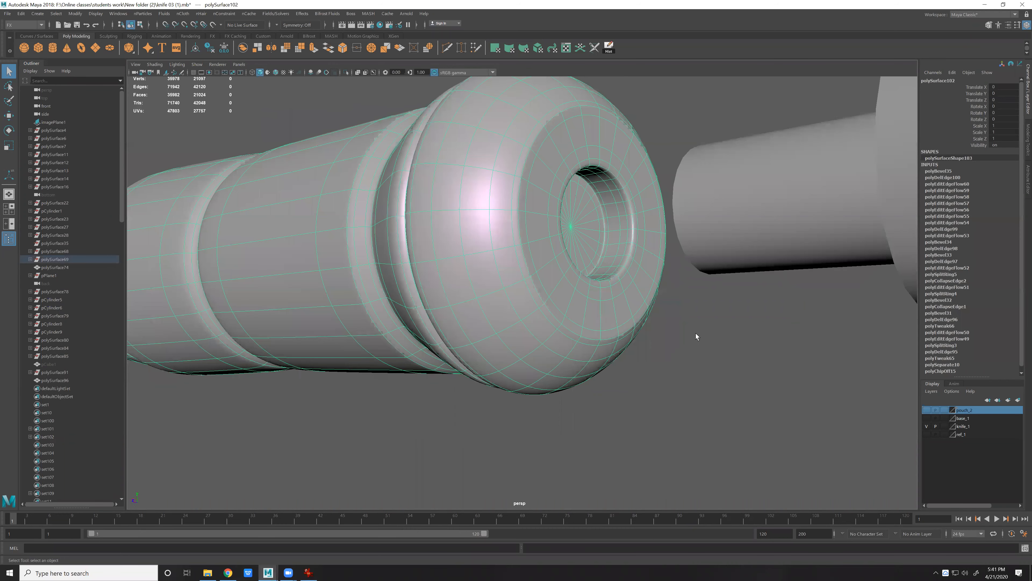
click(696, 333)
alt+right_drag(696, 333, 713, 318)
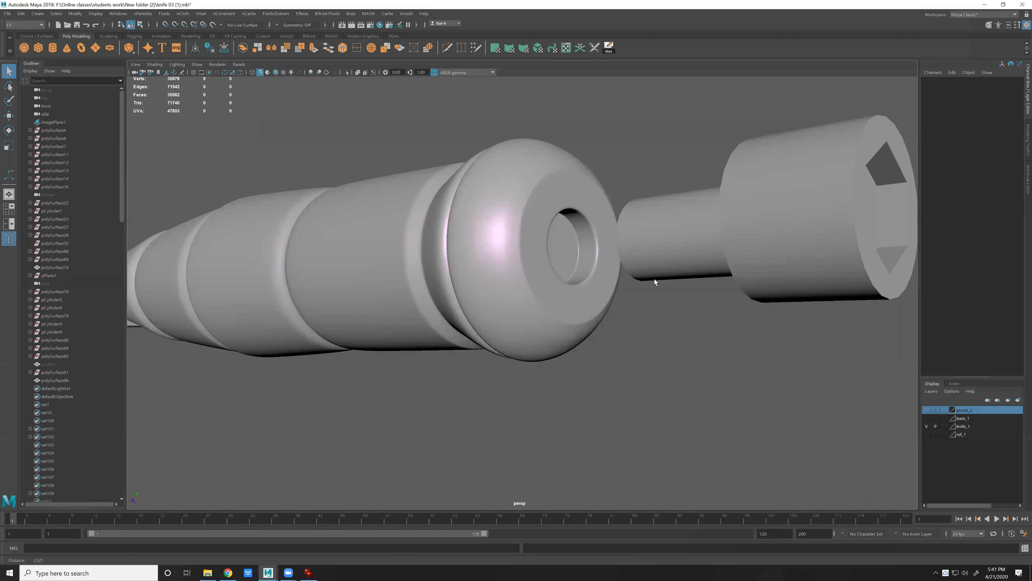
Frame the small cylinder behind the pommel and select its ring of lengthwise edges to check its subdivision.
alt+drag(589, 260, 634, 289)
alt+right_drag(738, 308, 714, 316)
click(714, 316)
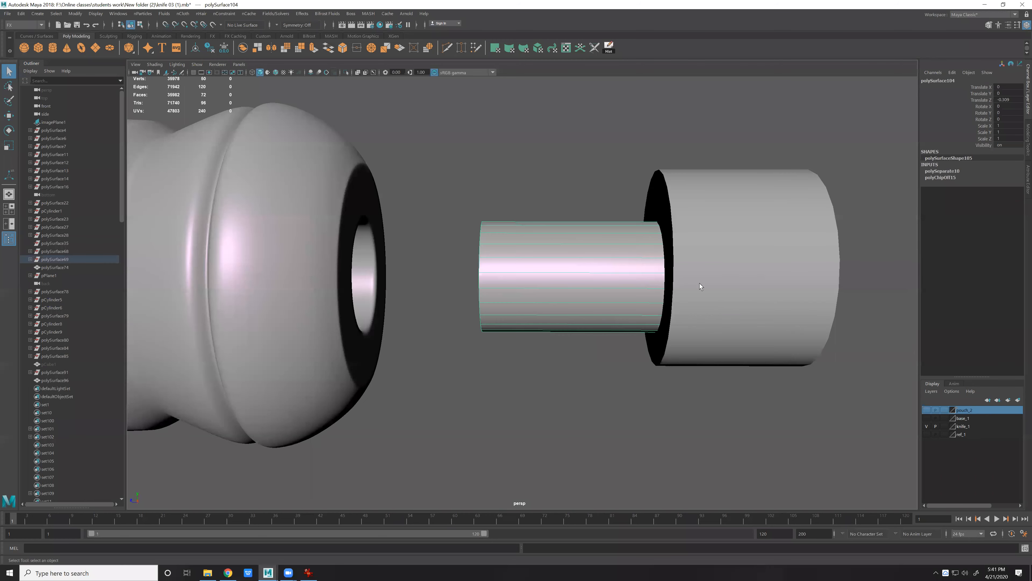
alt+drag(699, 283, 640, 276)
click(611, 308)
key(f)
alt+drag(731, 296, 456, 277)
key(w)
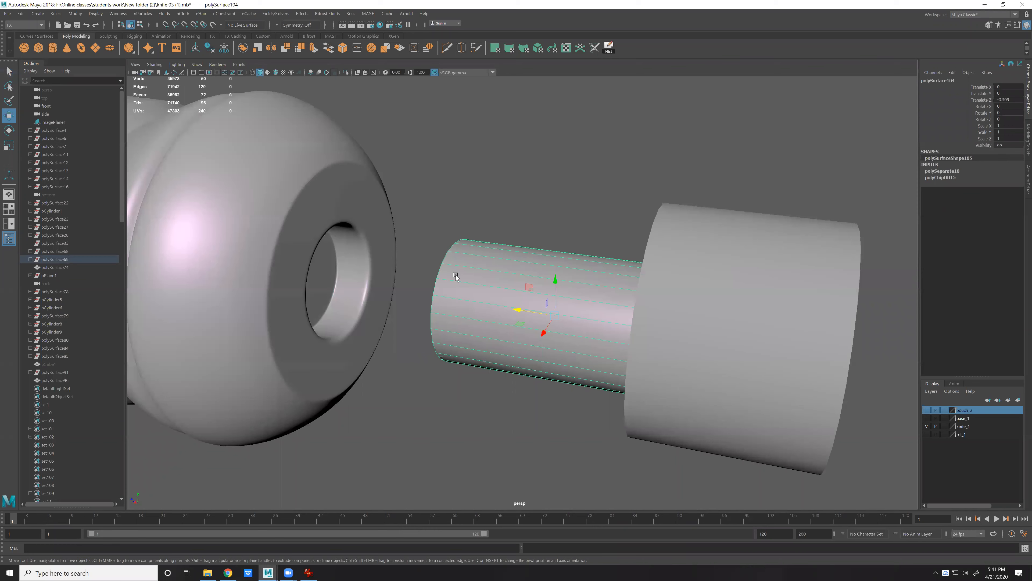
key(F10)
double_click(563, 356)
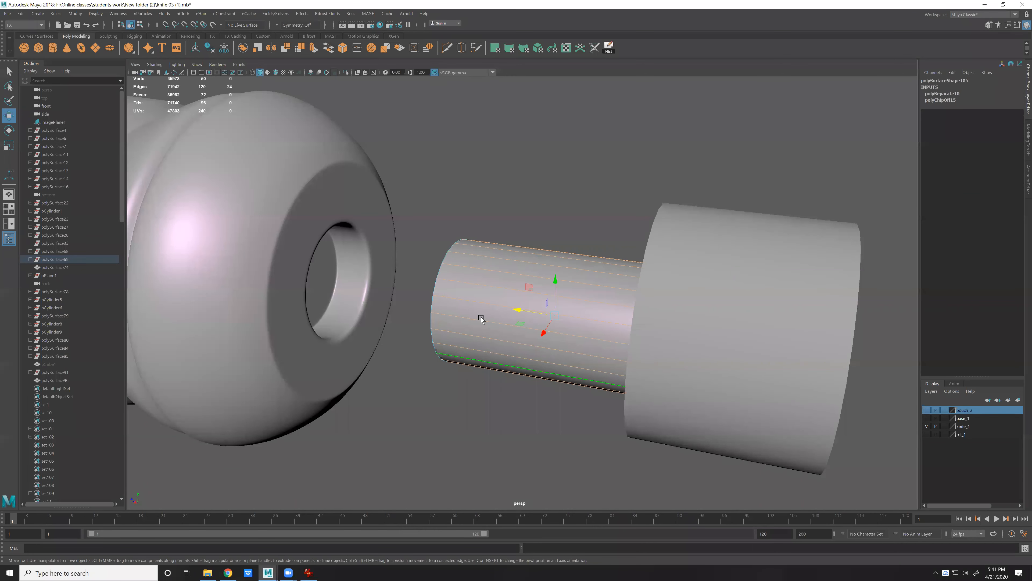
right_drag(481, 320, 512, 294)
Select an edge loop around the unsmoothed pommel to compare its edge count with the small cylinder's.
alt+middle_drag(324, 282, 393, 255)
right_drag(379, 275, 380, 245)
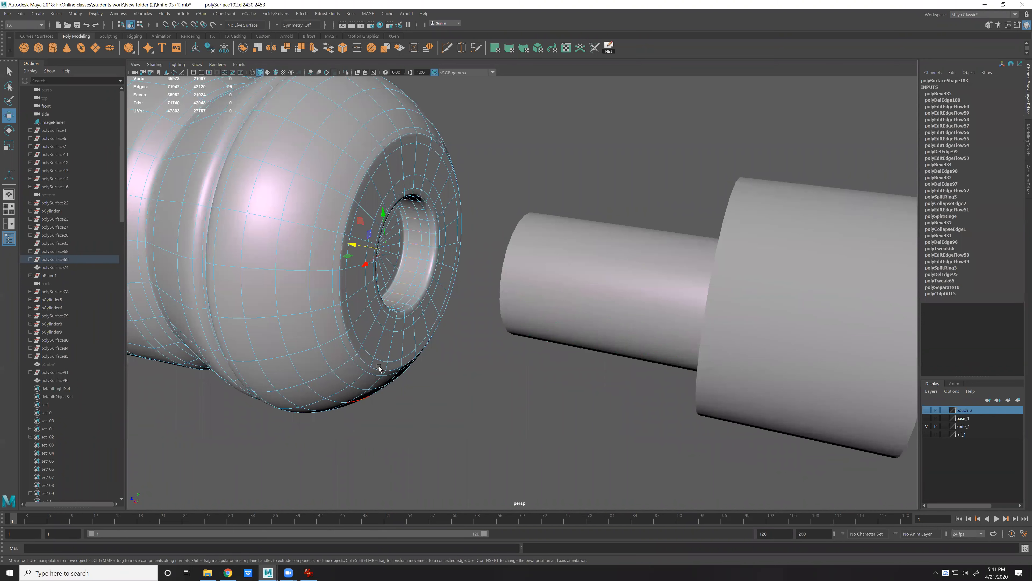
key(1)
key(F8)
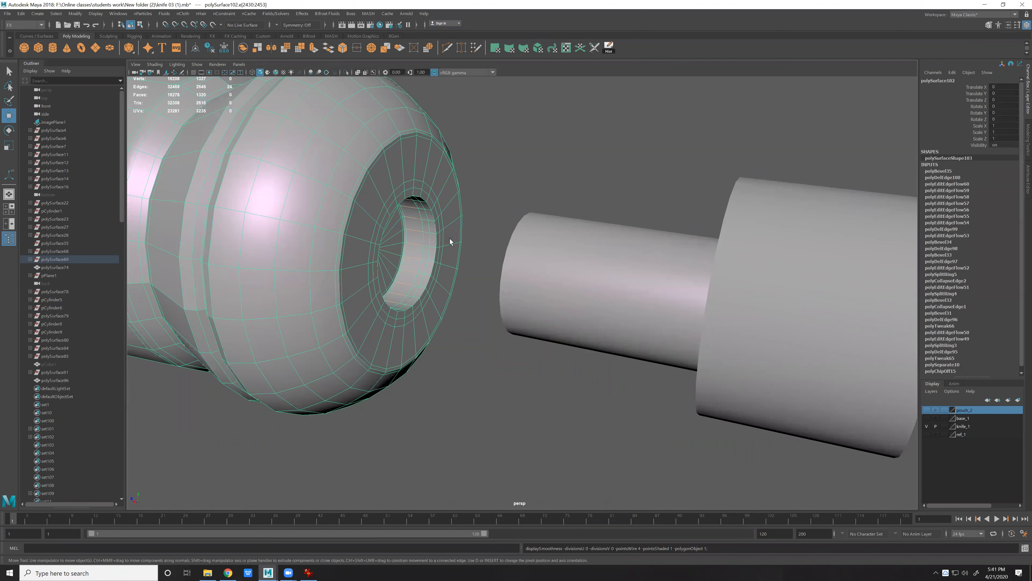
alt+drag(450, 238, 508, 239)
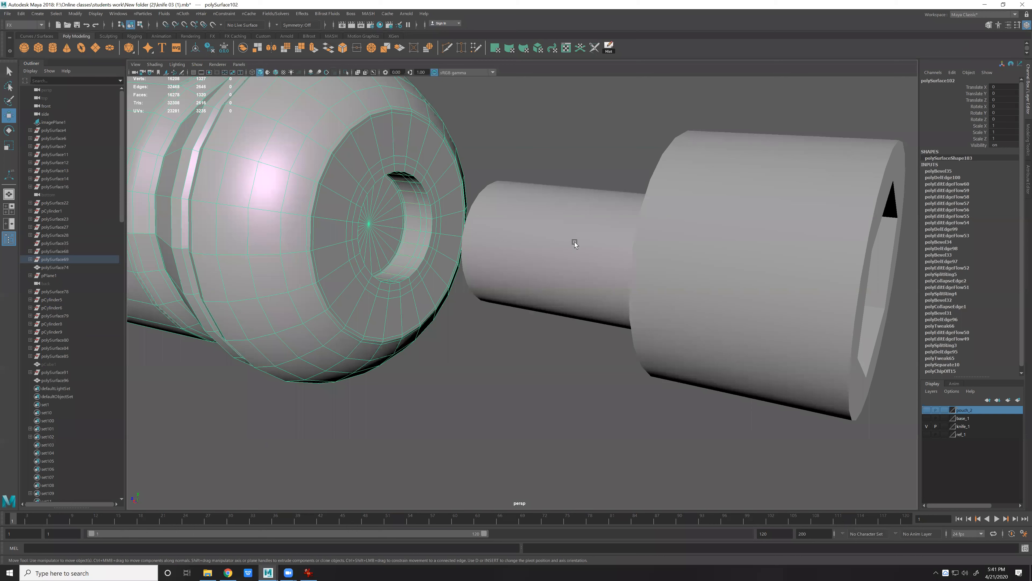
Slide the small cylinder along its axis to just behind the pommel recess and select the large end cap.
click(574, 241)
drag(554, 230, 454, 264)
scroll(256, 235, down, 2)
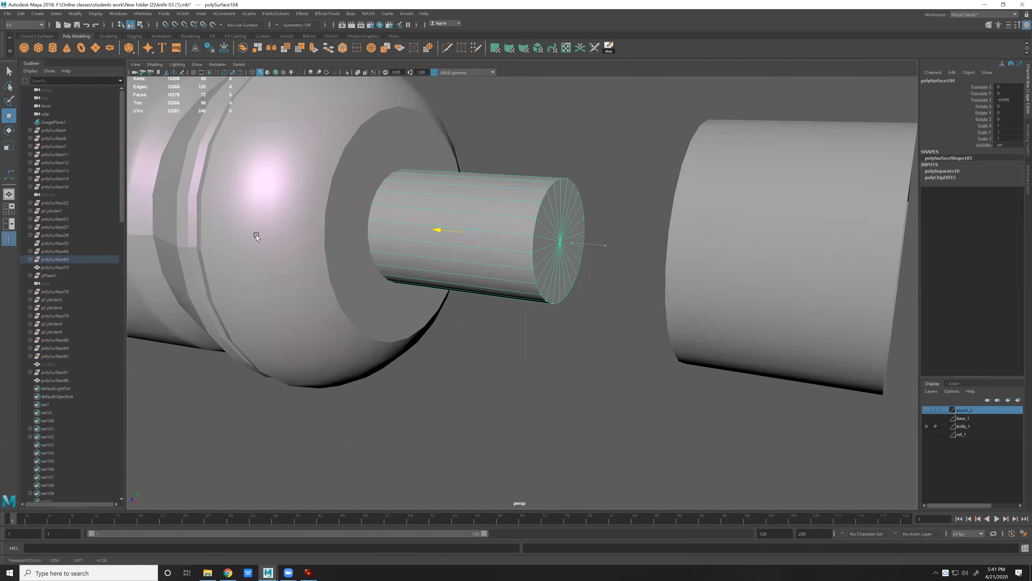
key(f)
key(3)
key(1)
alt+drag(601, 284, 578, 284)
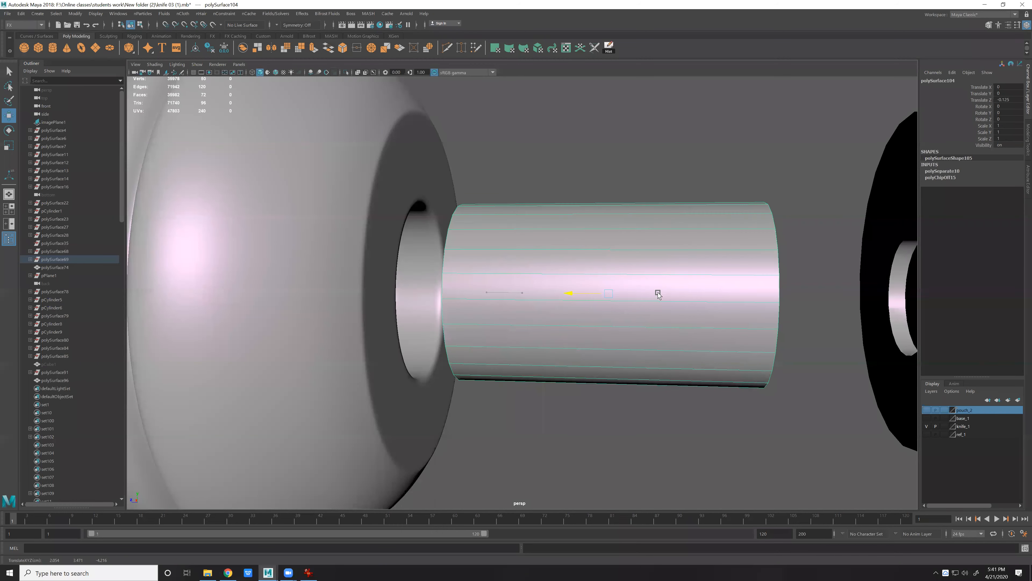
scroll(656, 293, down, 3)
click(853, 284)
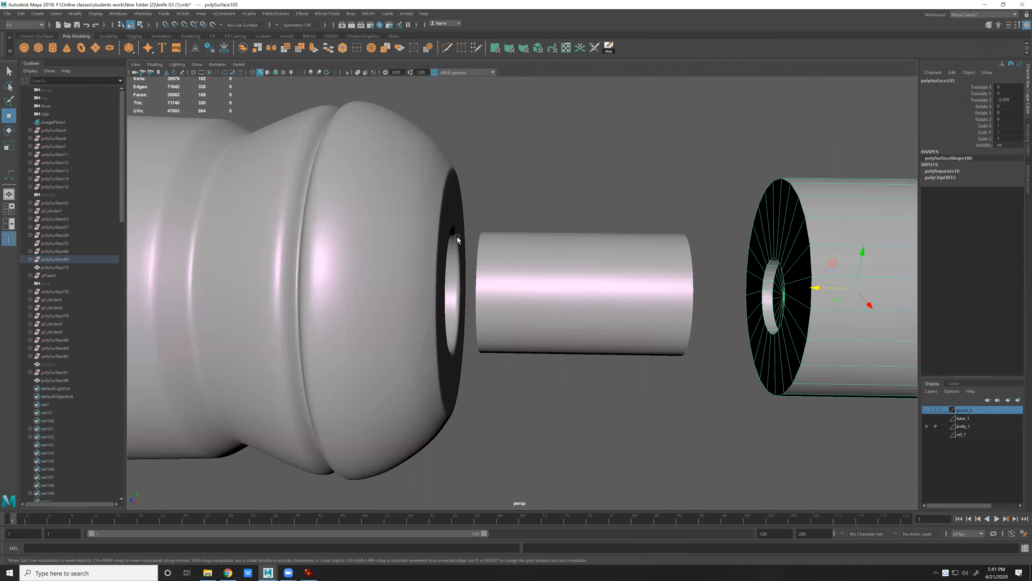
Select the ring of lengthwise edges on the large end cap and four edges on its recess wall to check its subdivision.
key(f)
alt+drag(458, 239, 434, 174)
right_drag(393, 354, 380, 416)
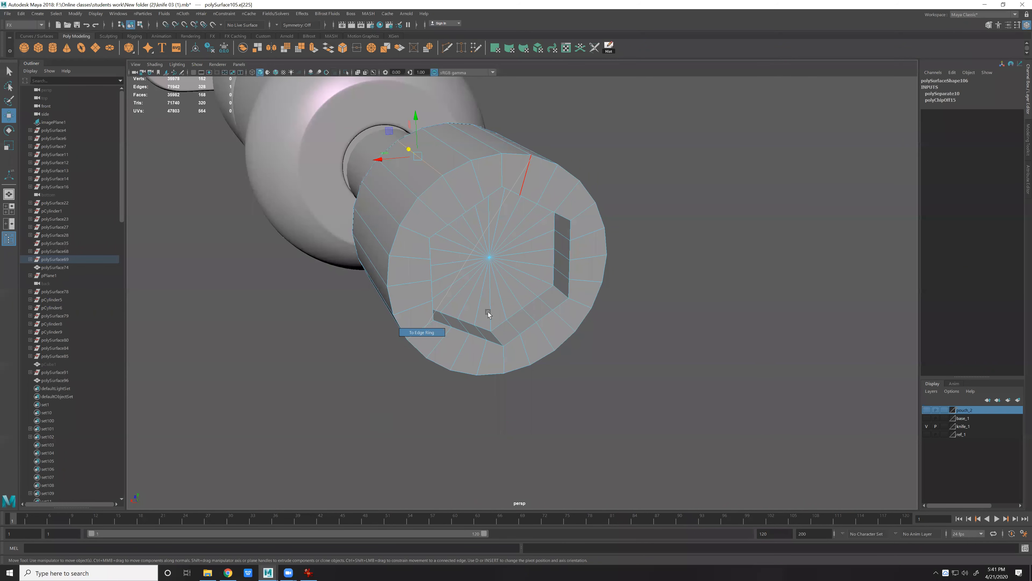
alt+drag(488, 311, 603, 195)
alt+drag(414, 239, 531, 288)
key(F8)
alt+drag(511, 332, 430, 253)
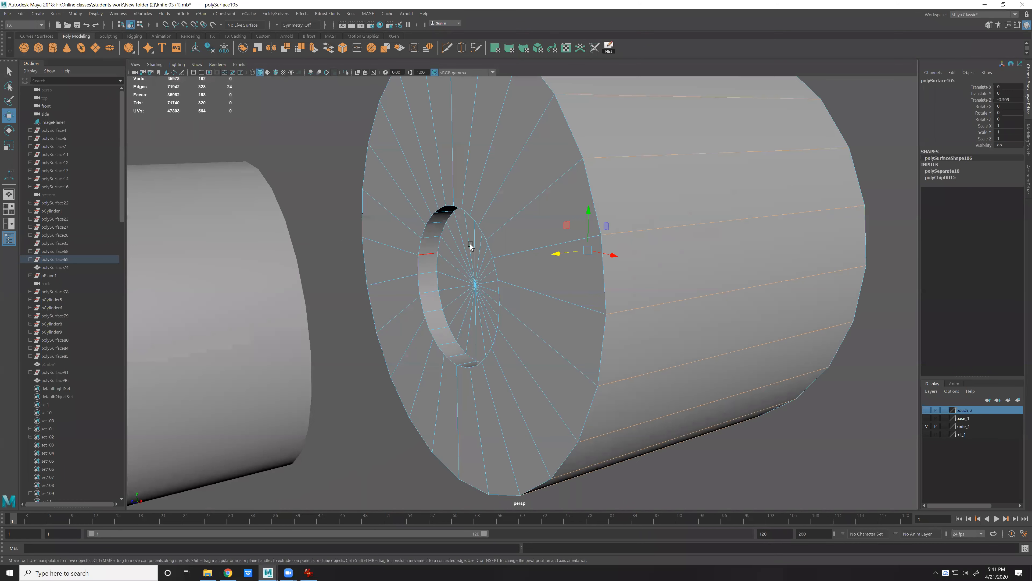
key(F11)
key(ctrl+z)
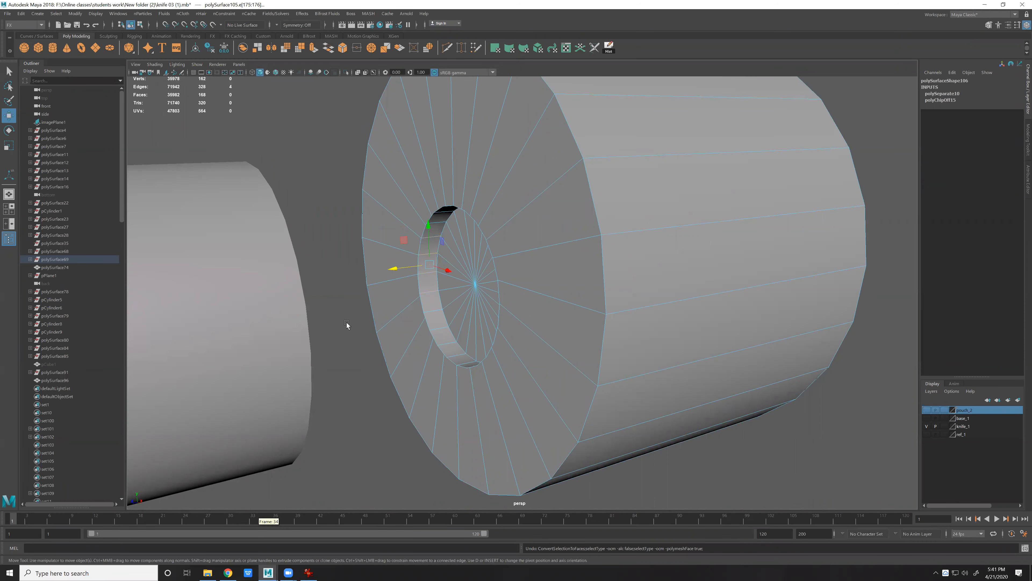
Examine both ends of the large end cap, looking at the hexagonal socket and the edge flow around the round recess.
scroll(347, 322, up, 4)
key(3)
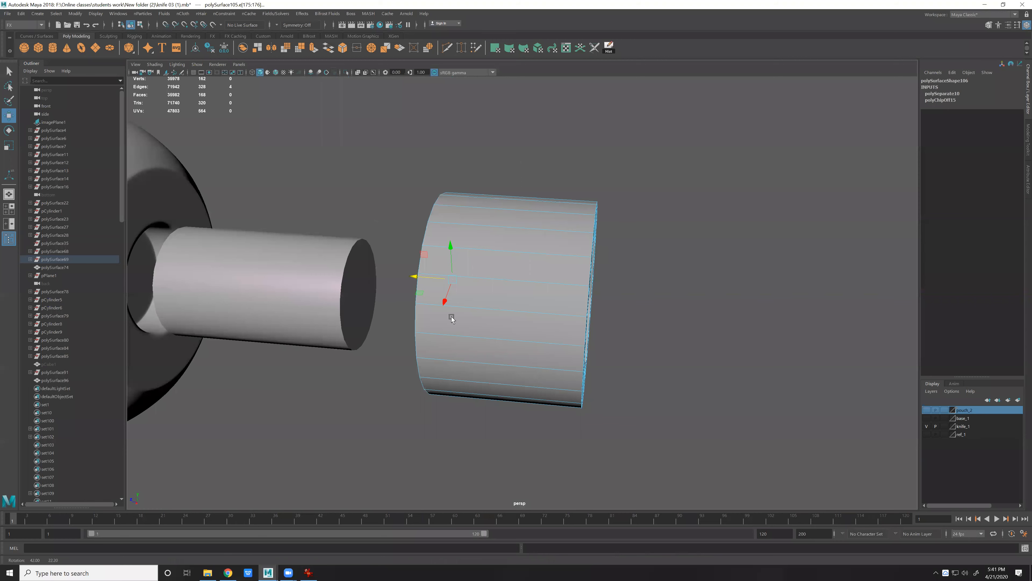
alt+drag(451, 319, 485, 291)
alt+drag(545, 321, 457, 326)
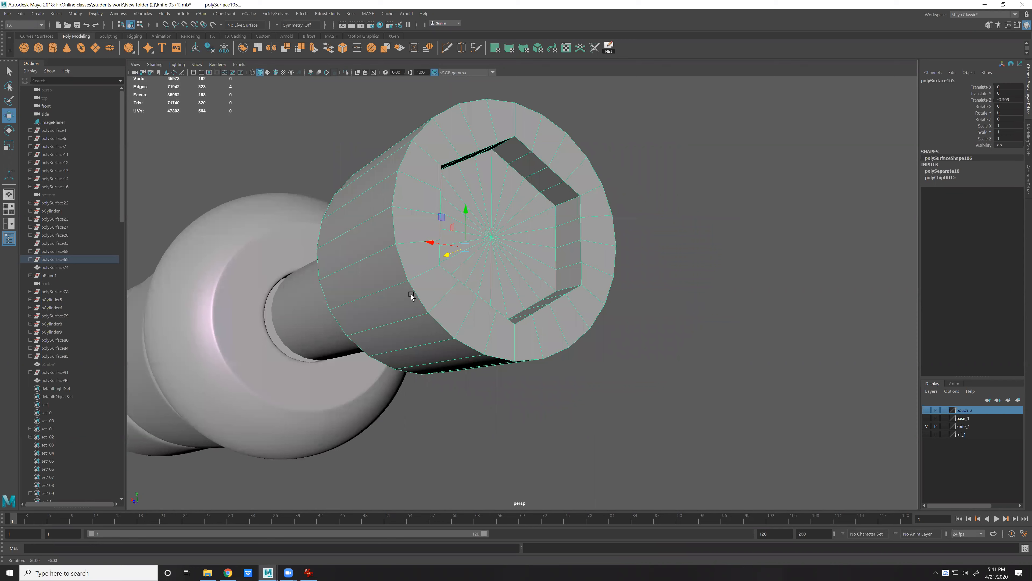
alt+drag(411, 293, 510, 328)
scroll(611, 359, up, 5)
alt+drag(611, 359, 617, 368)
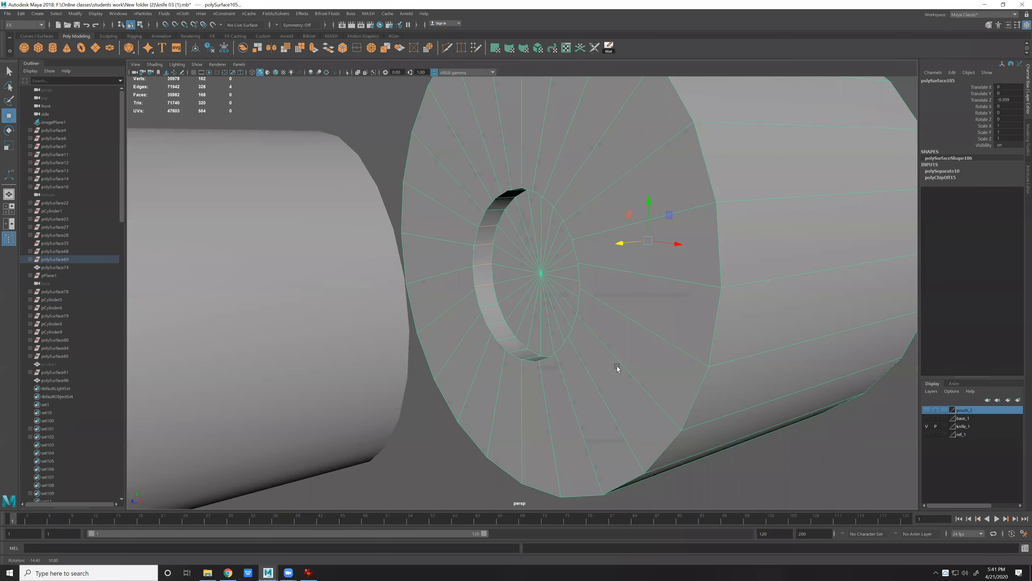
scroll(617, 366, down, 5)
scroll(562, 325, up, 10)
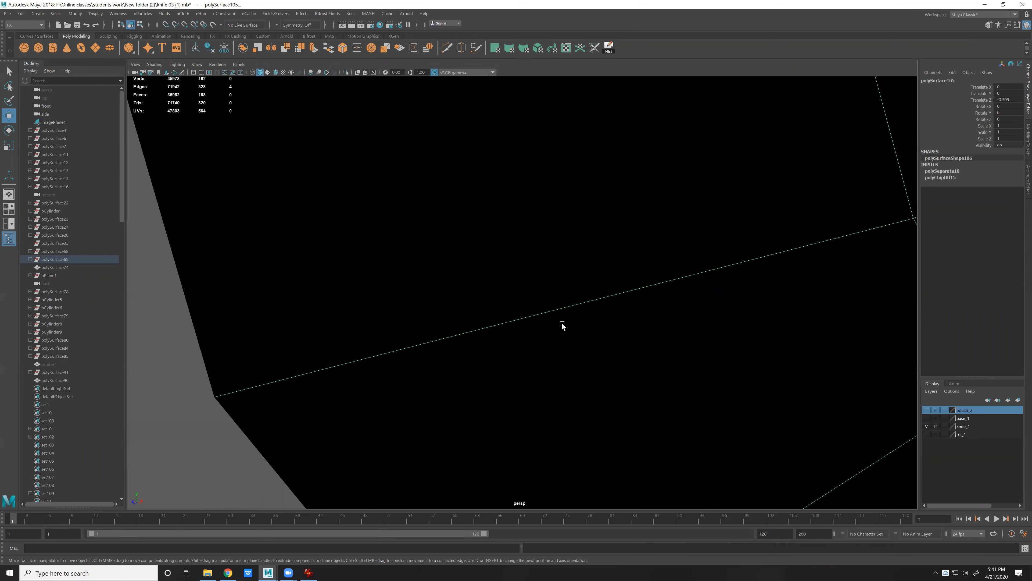
scroll(562, 325, down, 3)
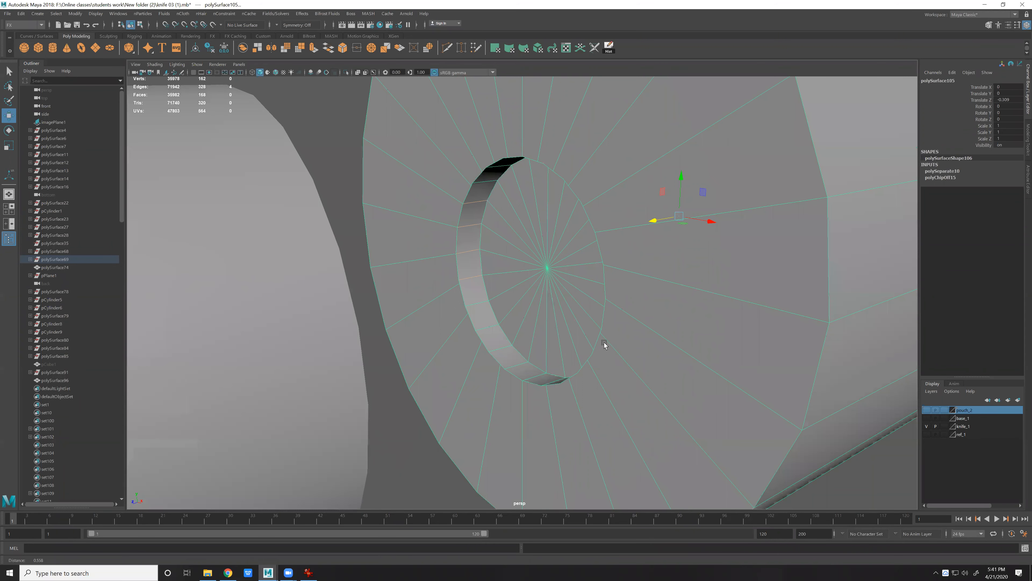
scroll(604, 344, down, 3)
scroll(592, 334, up, 5)
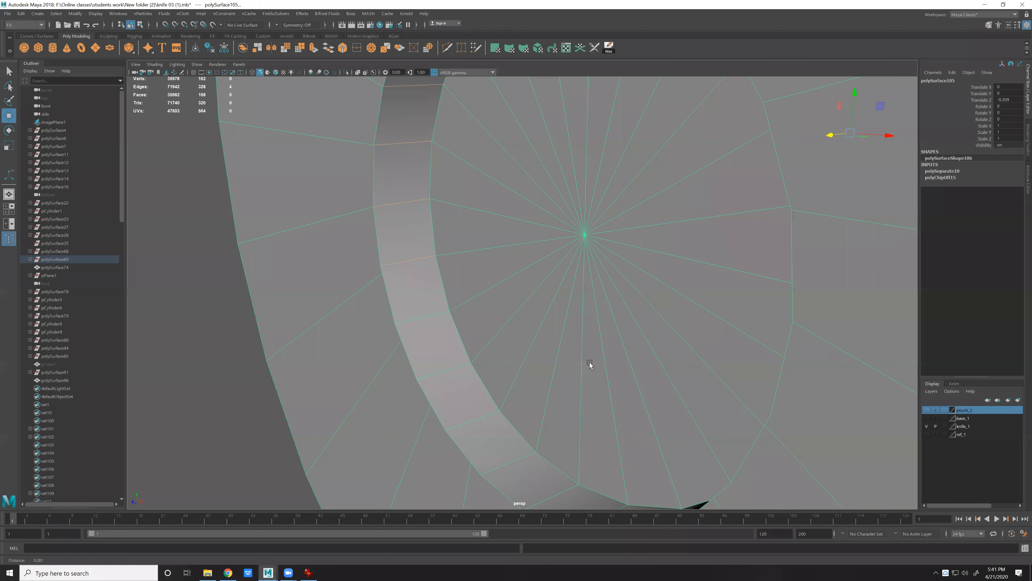
scroll(569, 364, up, 1)
key(1)
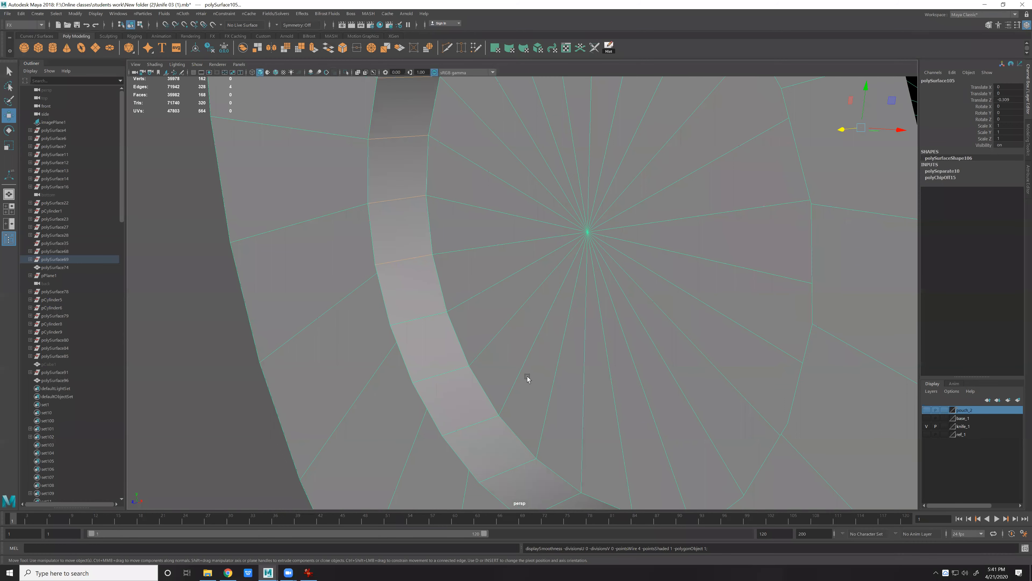
alt+drag(527, 378, 535, 371)
alt+drag(574, 399, 550, 389)
alt+drag(597, 417, 579, 368)
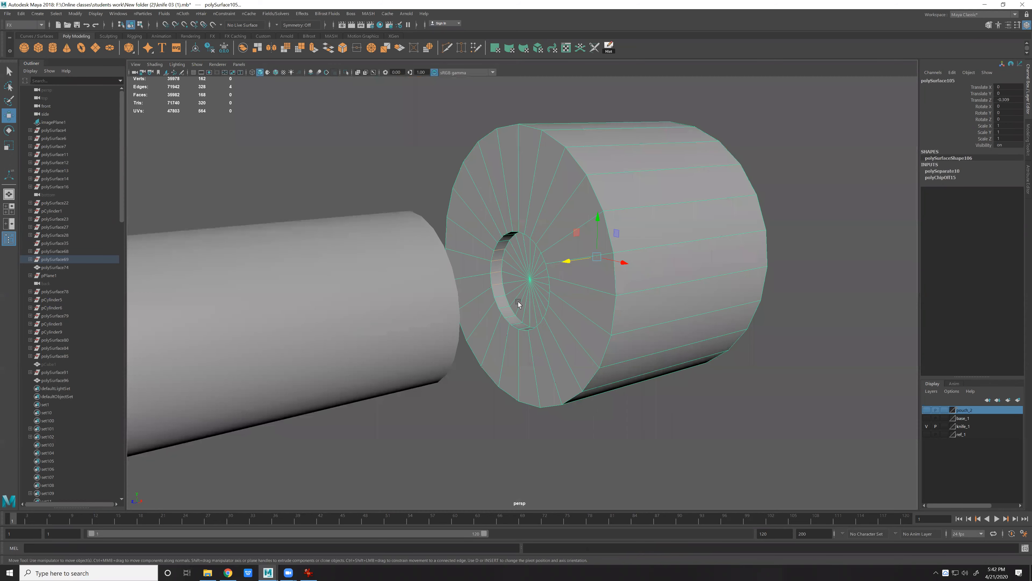
Delete the full ring of faces surrounding the round recess on the large end cap's inner end.
alt+right_drag(518, 301, 555, 314)
scroll(562, 164, up, 2)
key(F11)
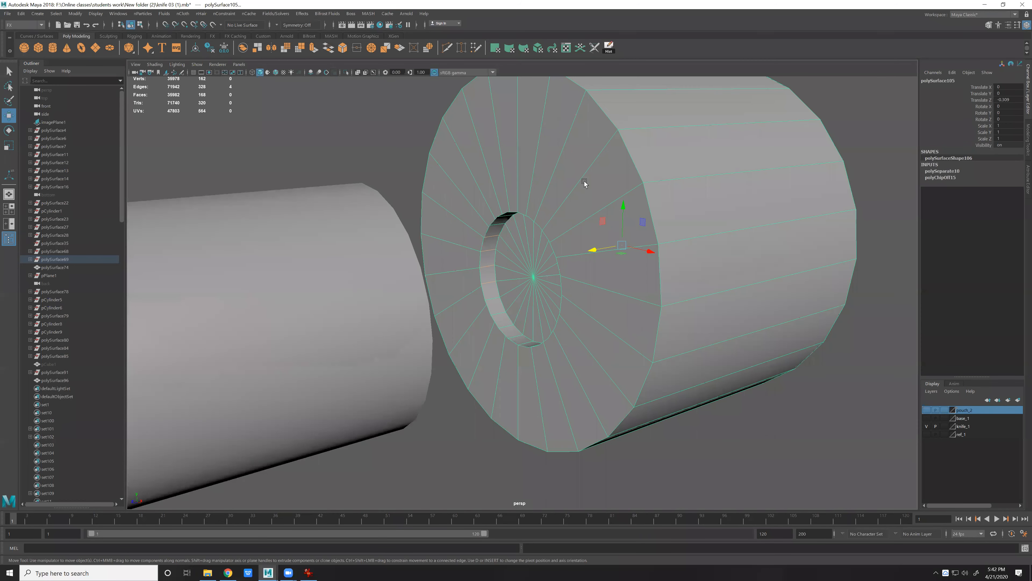
click(584, 180)
shift+click(559, 167)
shift+click(543, 159)
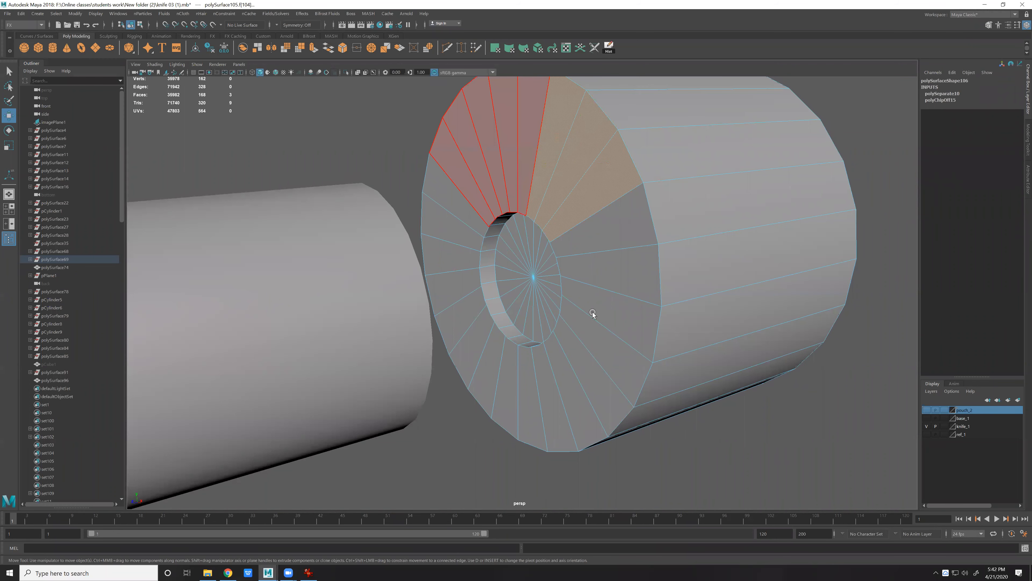
shift+double_click(475, 394)
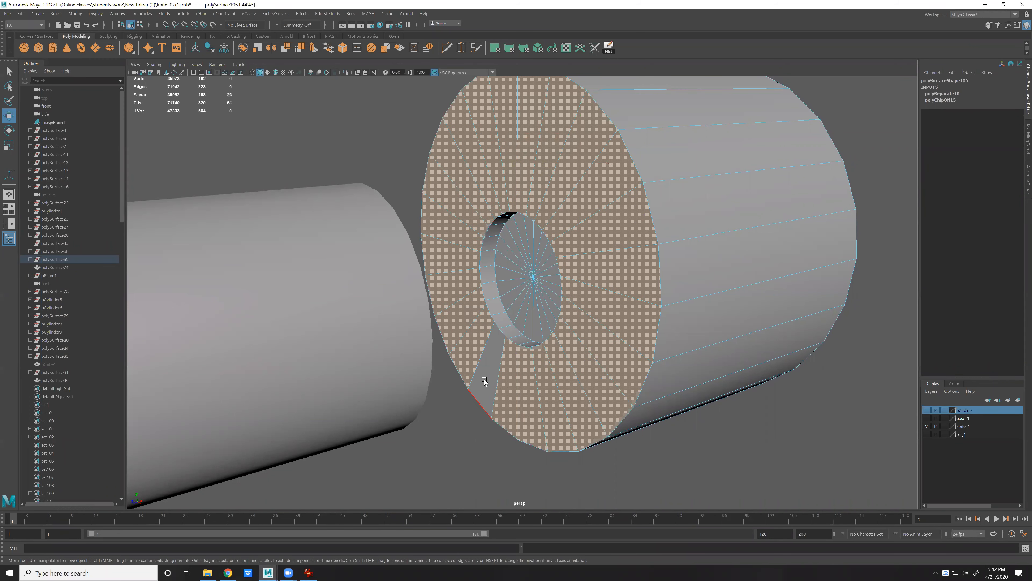
shift+click(484, 381)
key(Delete)
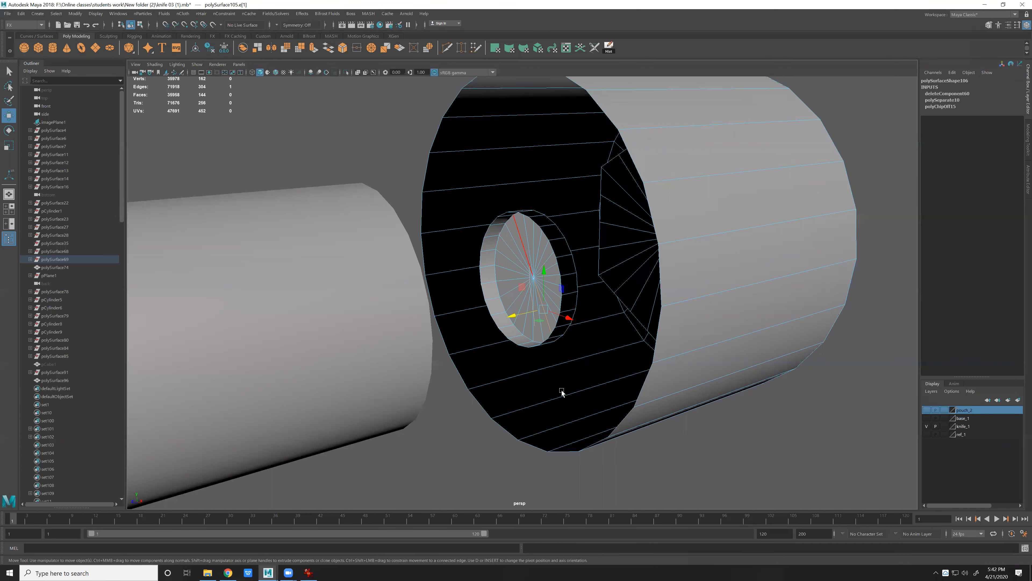
Delete the leftover recess disc and wall, and close the end cap's opening by extruding its border edges and merging them at the centre.
key(Delete)
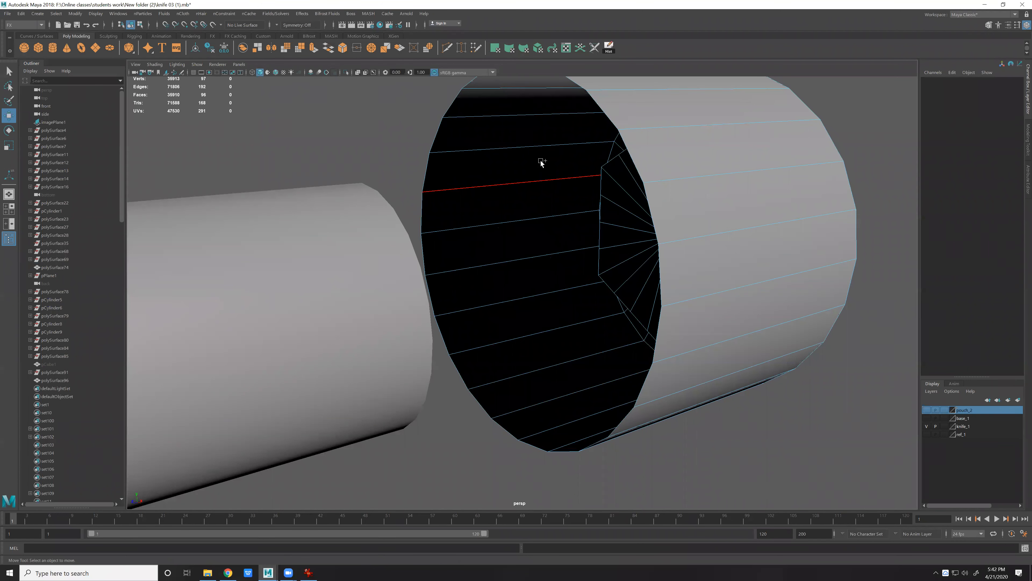
double_click(431, 178)
right_drag(603, 359, 798, 170)
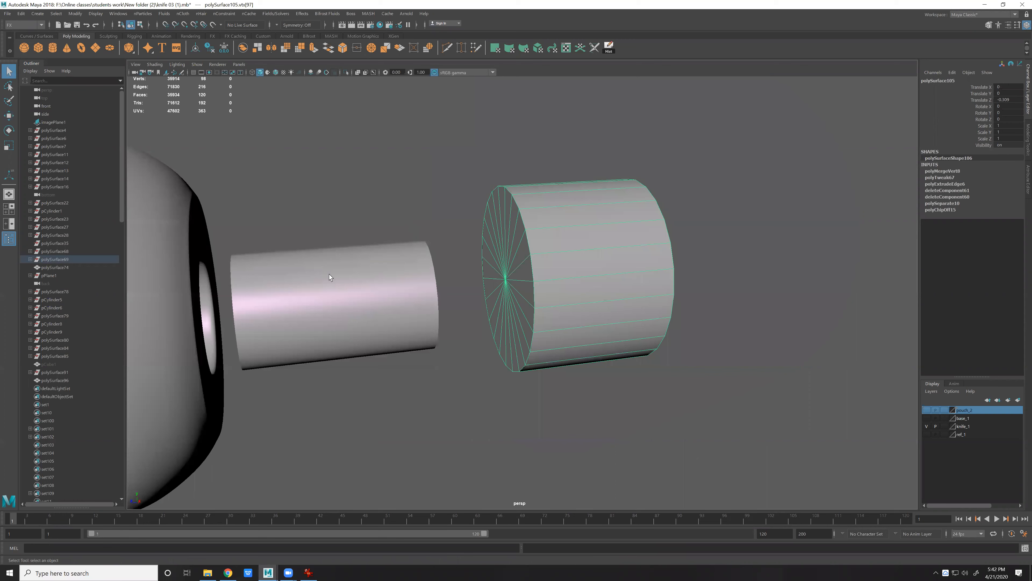
Compare the small cylinder with the large end cap and slide the cylinder along its axis toward the cap.
click(329, 274)
shift+click(557, 288)
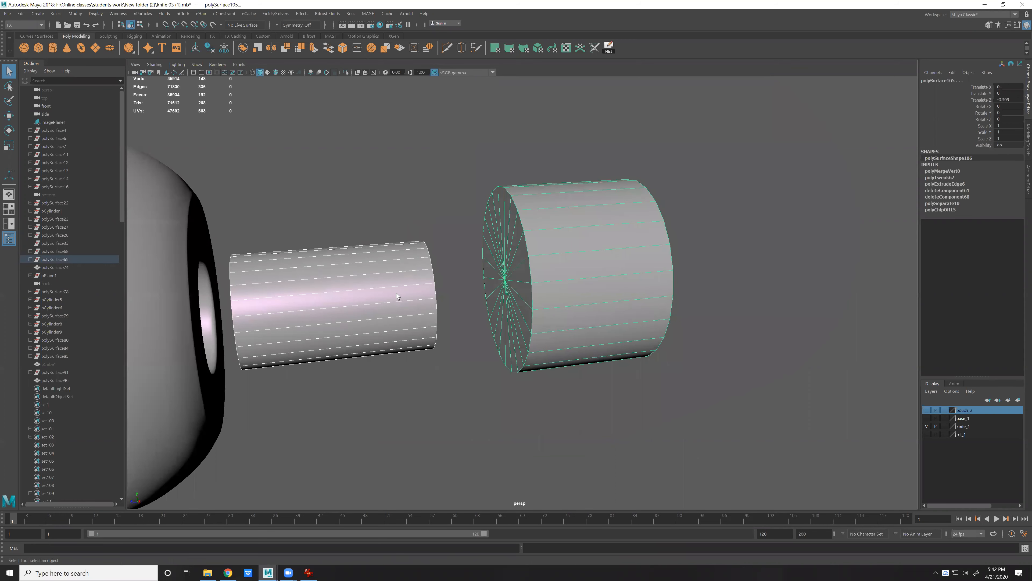
click(334, 295)
key(r)
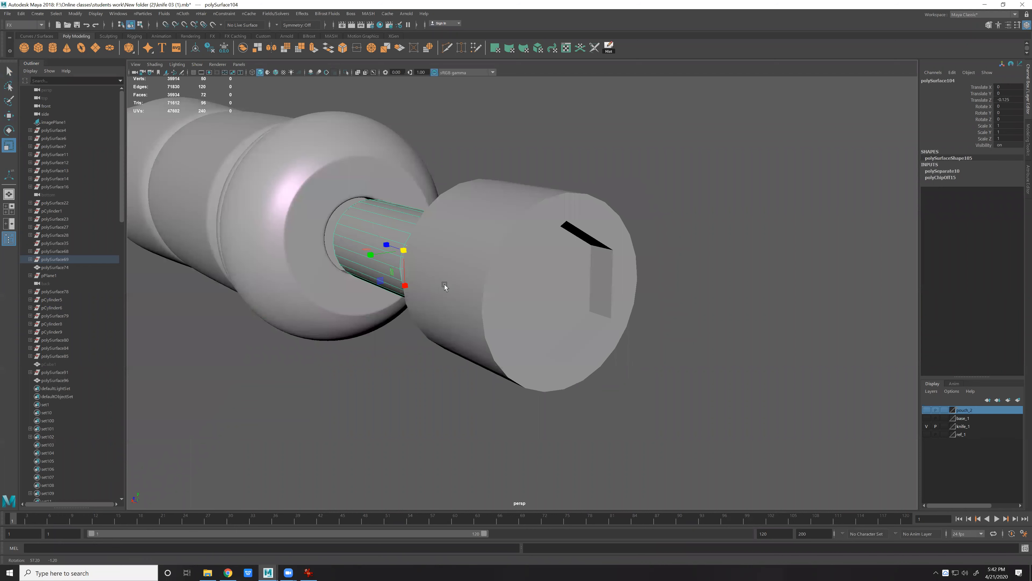
alt+drag(444, 284, 469, 288)
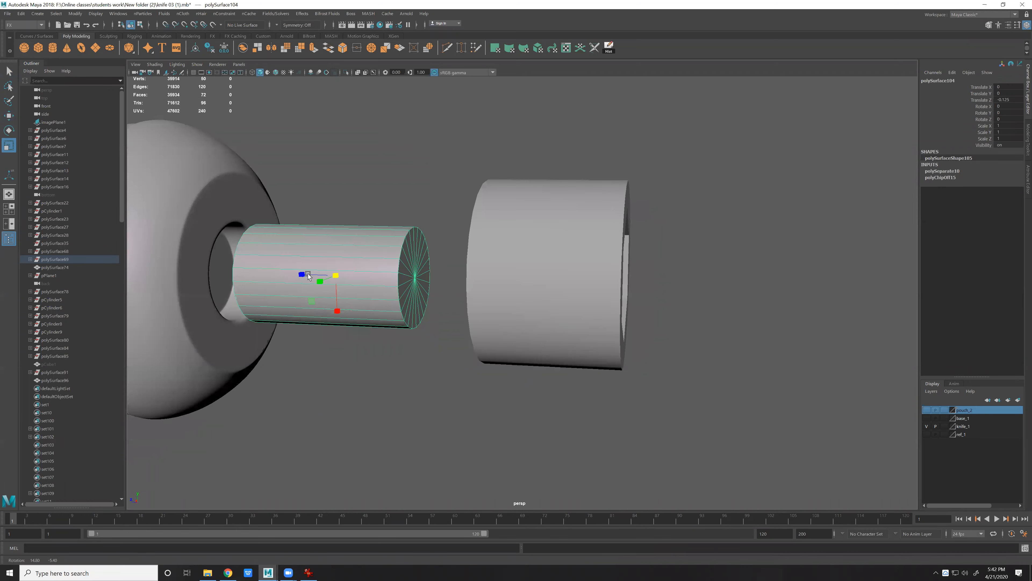
key(w)
drag(279, 280, 246, 280)
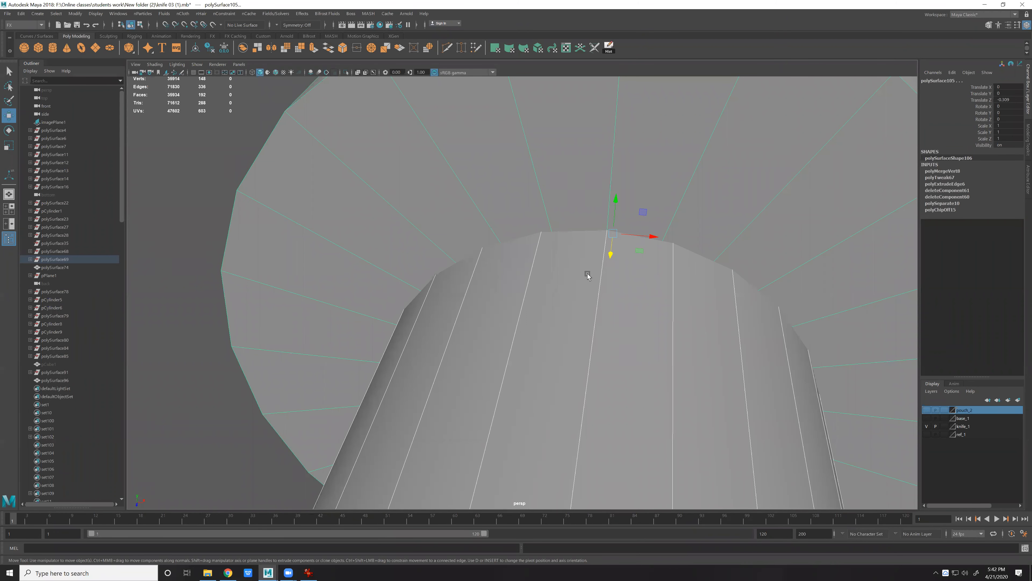
Try to move the small cylinder further along its axis and undo the change.
click(650, 290)
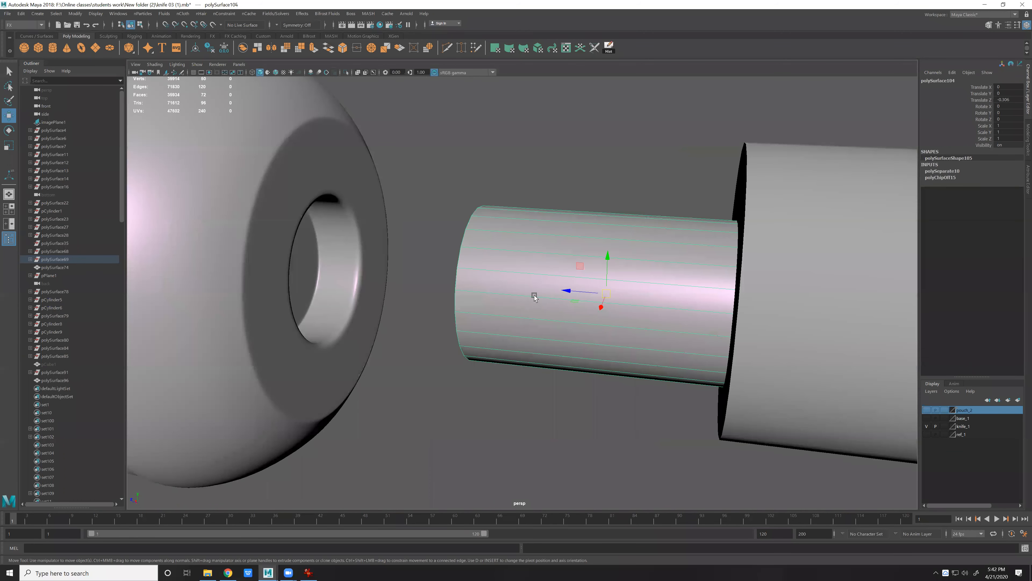
click(560, 292)
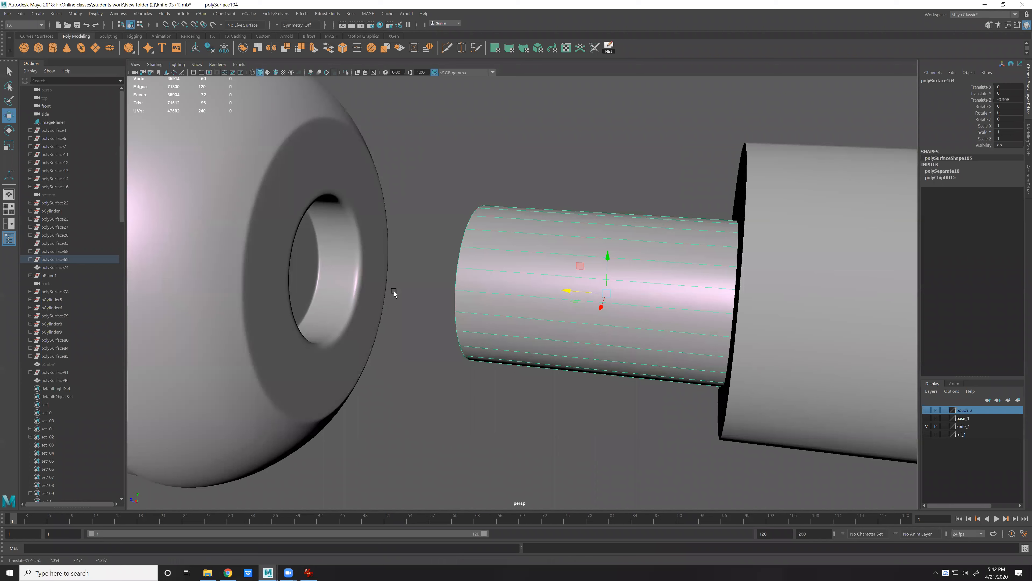
key(shift+z)
key(ctrl+z)
middle_drag(663, 349, 666, 340)
Circularize the border edge loop of the large end cap's closed inner end and return to object selection.
alt+drag(685, 324, 626, 283)
click(642, 300)
key(d)
right_drag(660, 223, 660, 183)
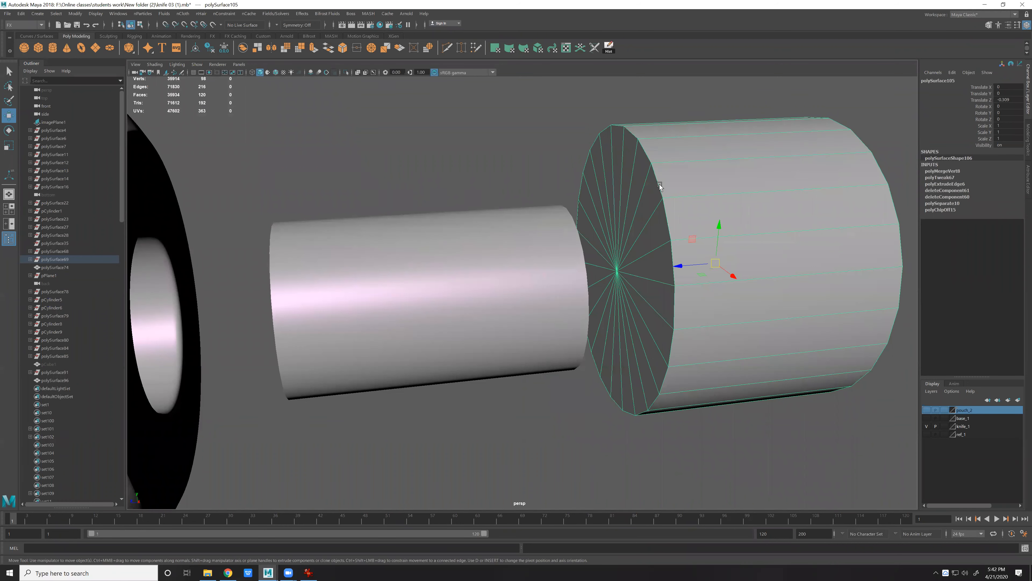
double_click(664, 228)
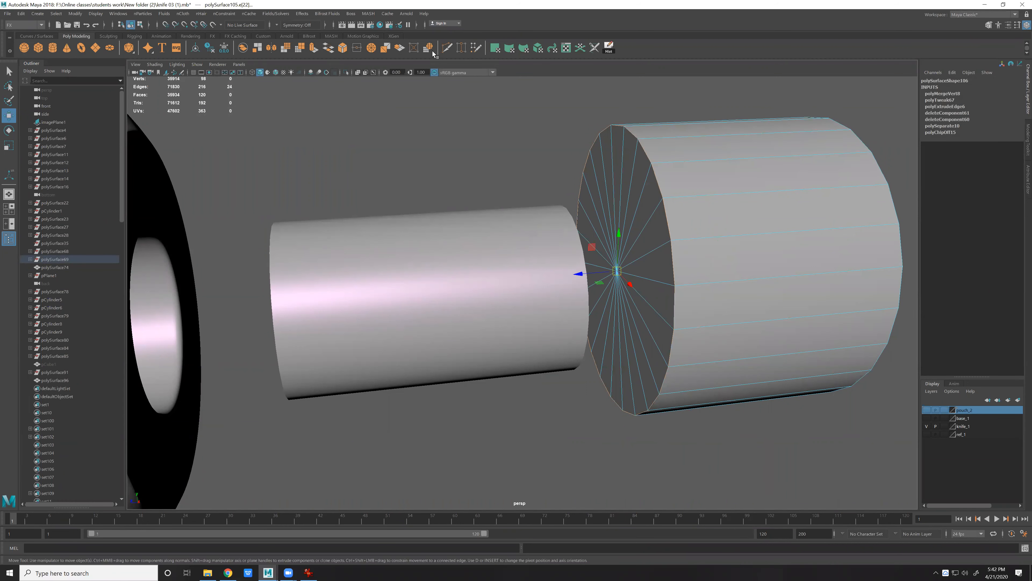
click(433, 54)
right_drag(638, 270, 663, 248)
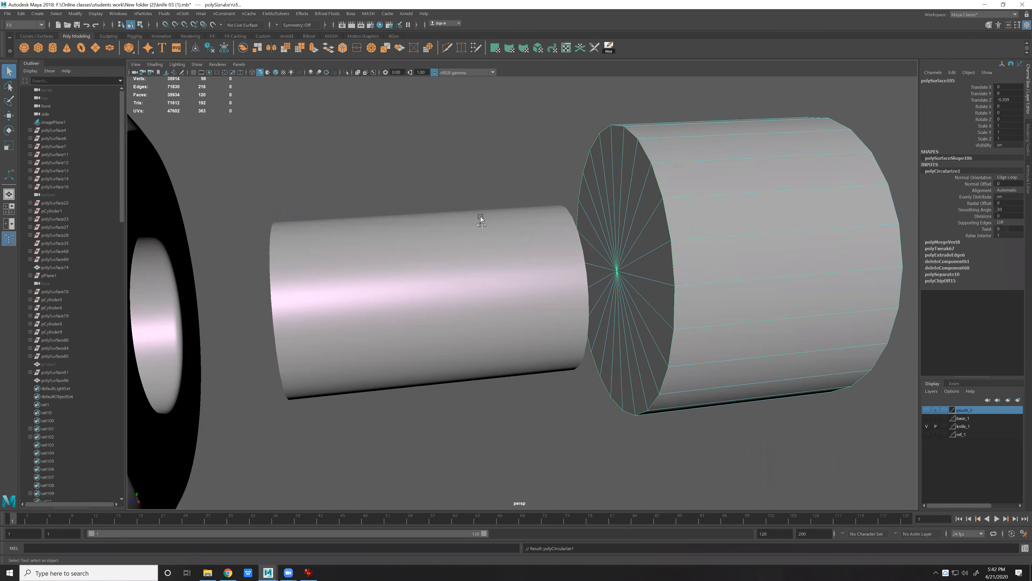
Snap the large end cap's pivot to the centre vertex of its inner end face.
alt+drag(480, 219, 465, 208)
key(w)
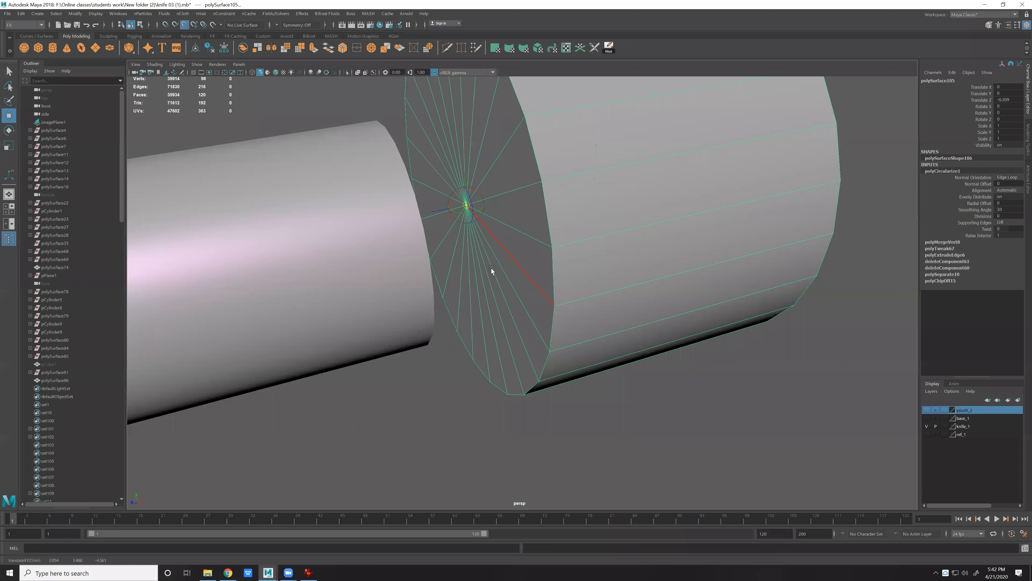
alt+drag(491, 268, 518, 335)
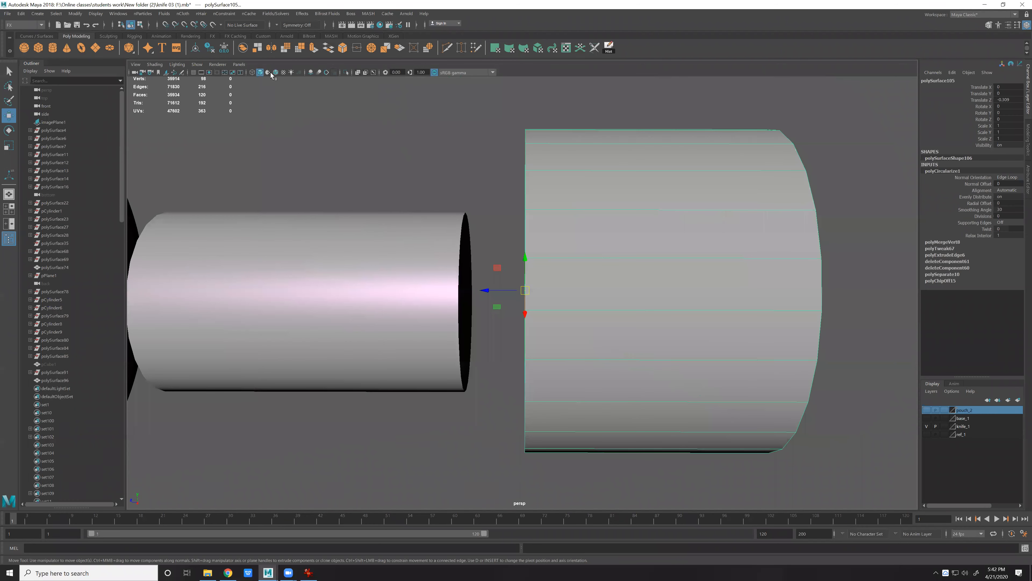
Show wireframe on the shaded models and snap the end cap onto the centre vertex of the small cylinder's end face.
scroll(531, 308, up, 3)
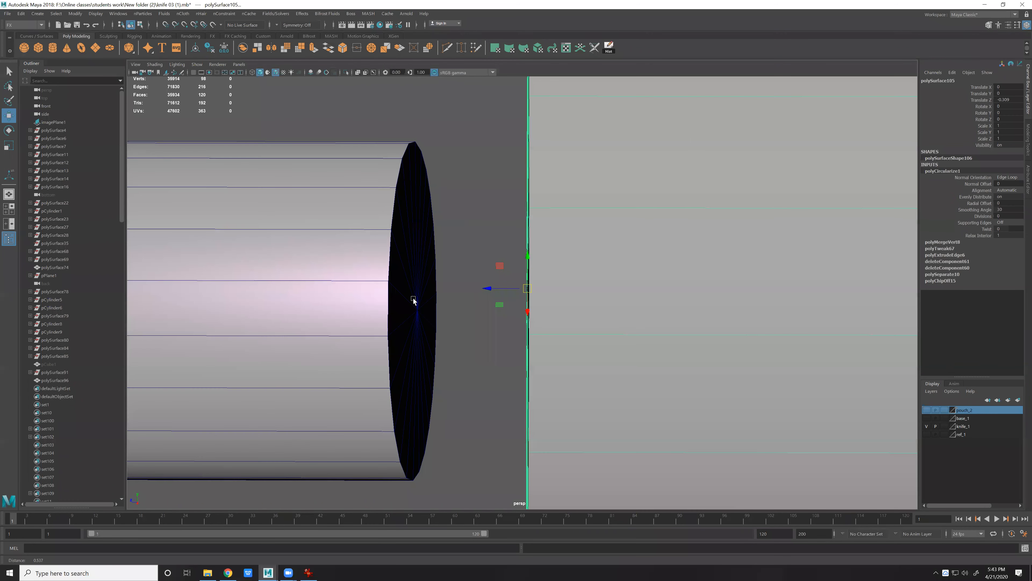
scroll(416, 308, up, 5)
alt+drag(415, 309, 414, 307)
key(d)
key(v)
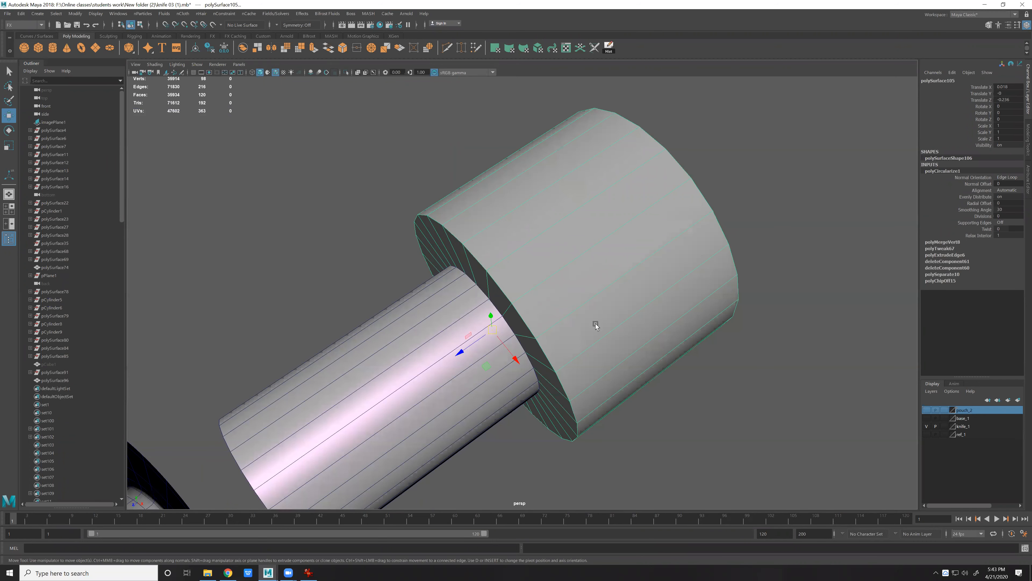
Compare the end cap's radial edges with the cylinder's edges, try nudging the cap sideways and vertically to align them, and undo the nudges.
alt+drag(595, 323, 560, 306)
scroll(560, 307, up, 5)
scroll(586, 306, up, 3)
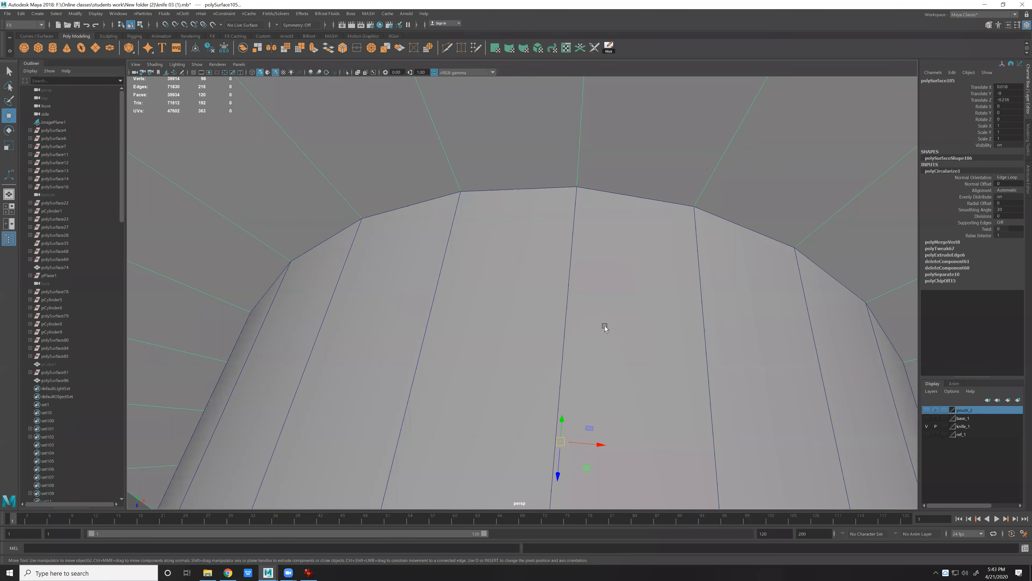
scroll(586, 390, down, 3)
scroll(586, 390, up, 3)
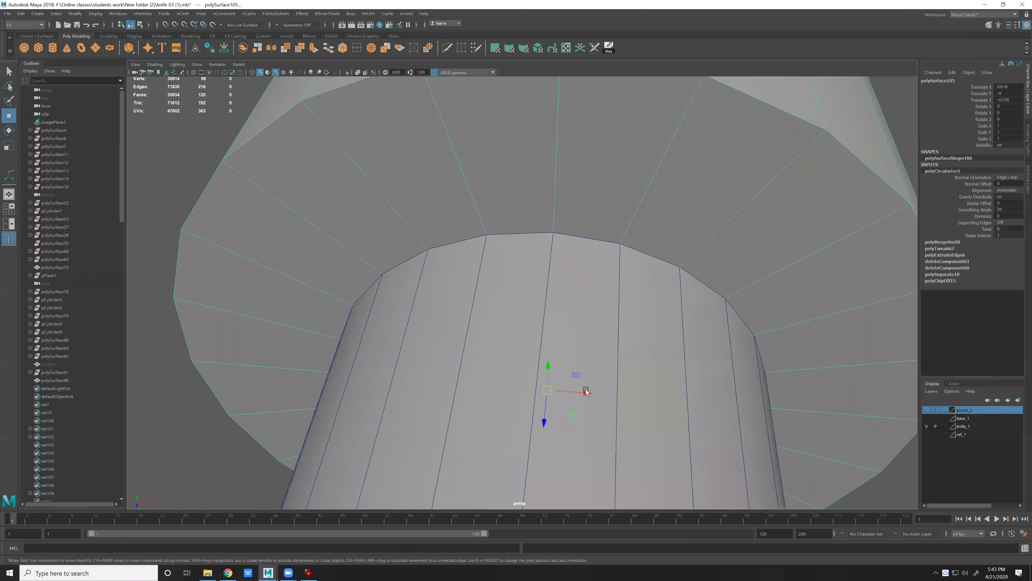
key(ctrl+z)
key(ctrl+z)
key(ctrl+z)
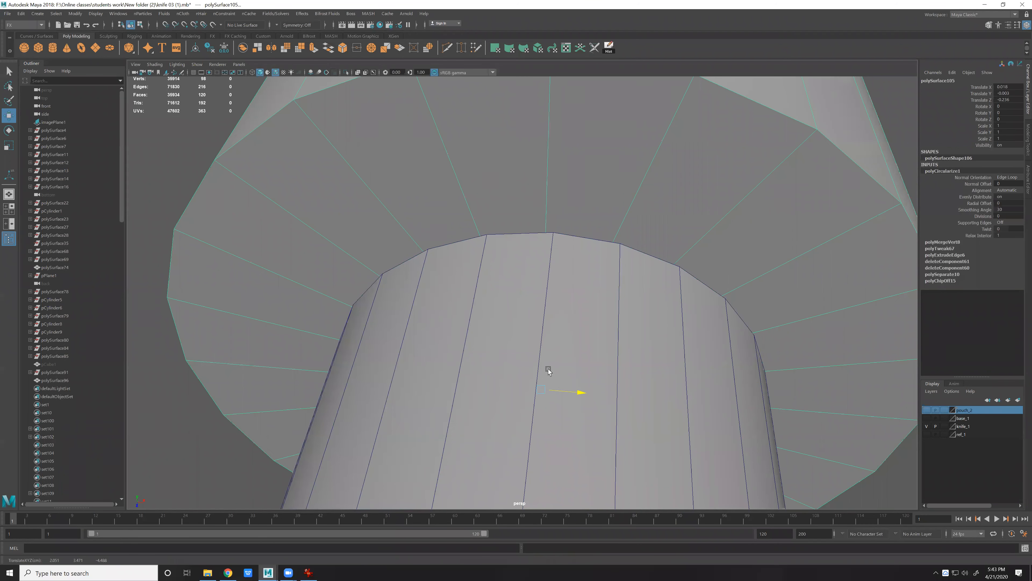
key(ctrl+z)
drag(547, 357, 553, 366)
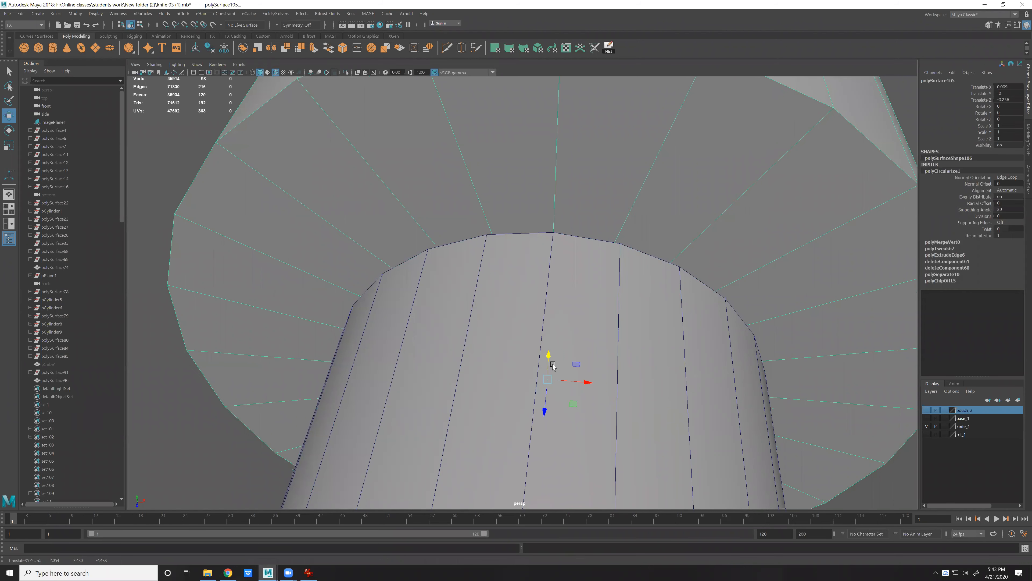
key(ctrl+z)
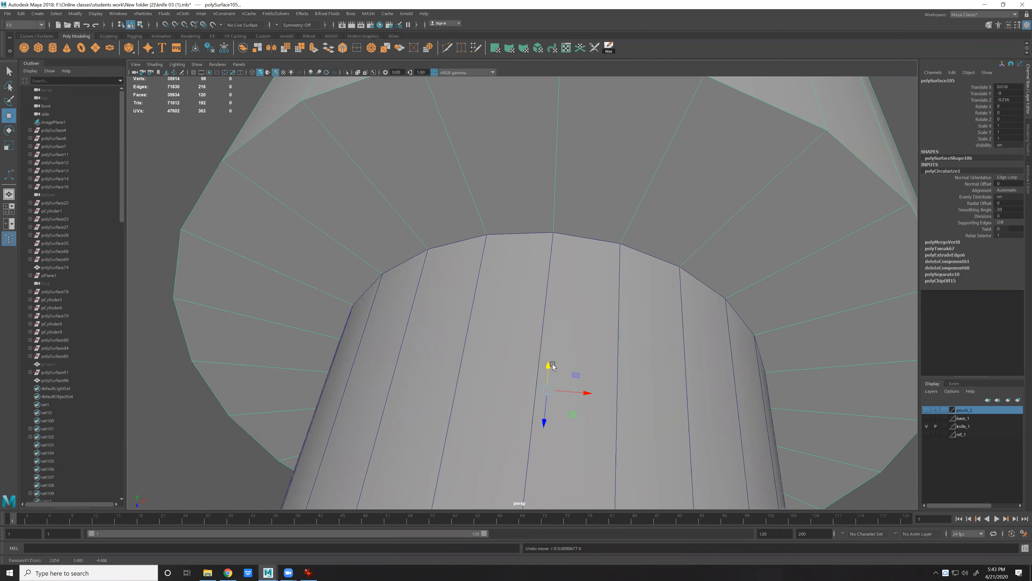
Move the small cylinder along its axis so its end sinks slightly into the large end cap.
alt+drag(720, 323, 799, 420)
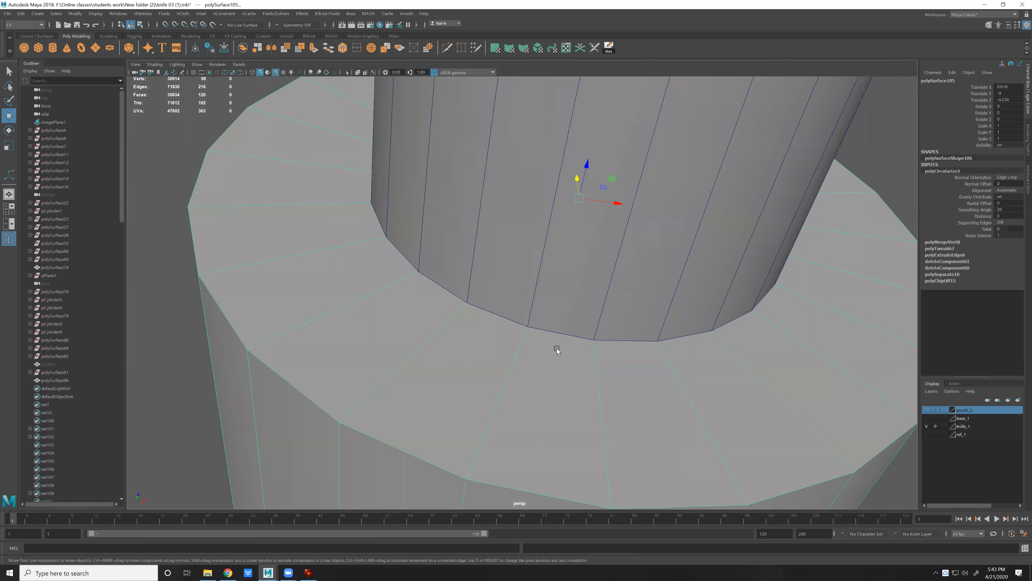
alt+drag(557, 347, 440, 320)
scroll(345, 307, down, 5)
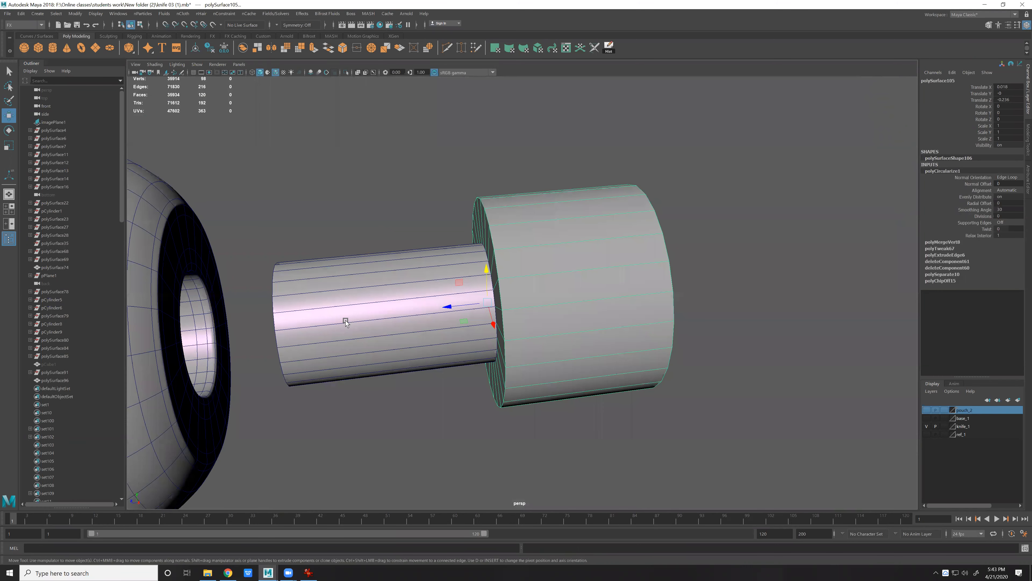
click(346, 321)
drag(346, 321, 373, 319)
Try a Boolean difference with the cylinder as the base and the end cap as the cutter, and undo it.
shift+click(575, 258)
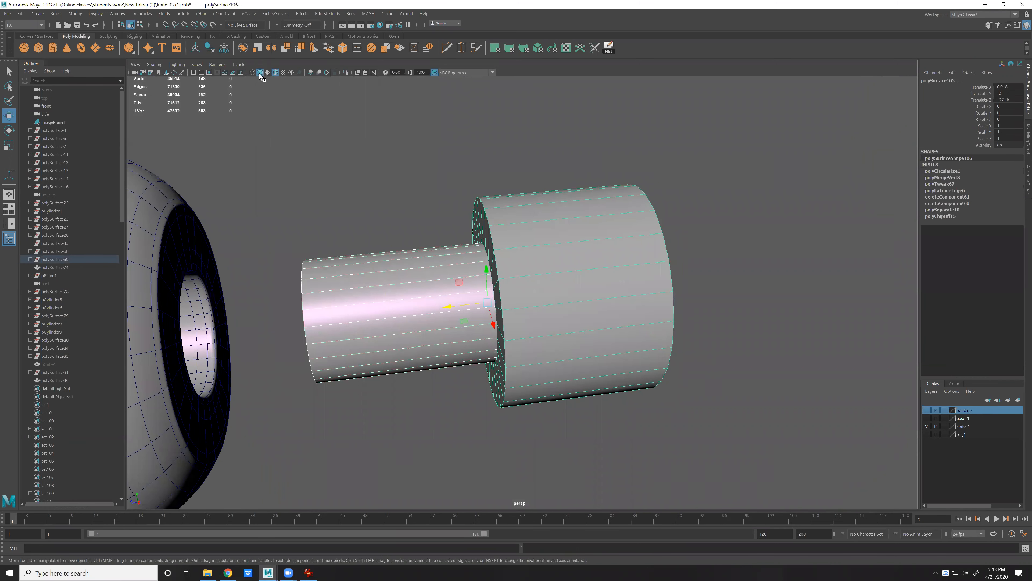
scroll(260, 77, up, 1)
key(F2)
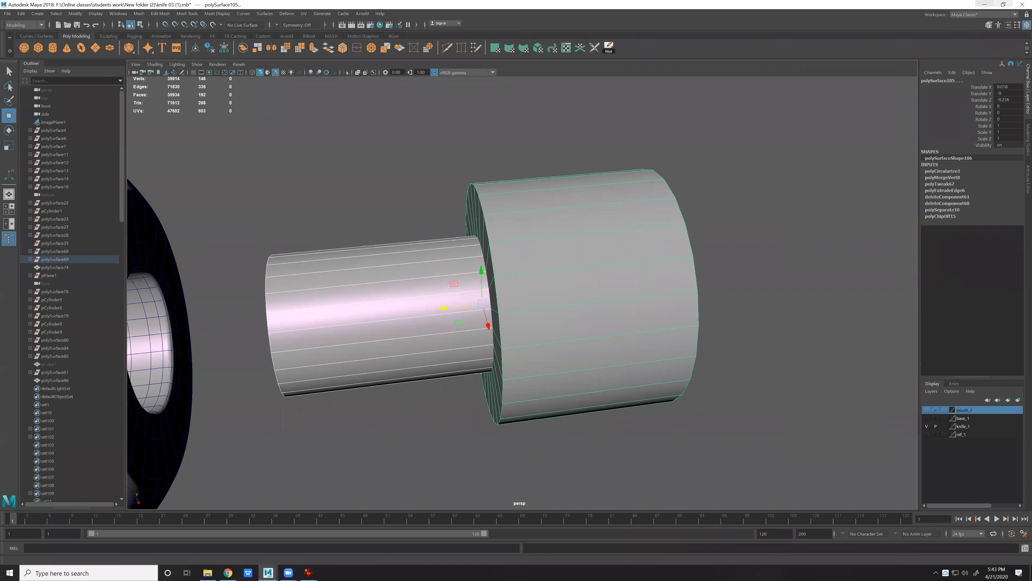
alt+middle_drag(672, 339, 680, 336)
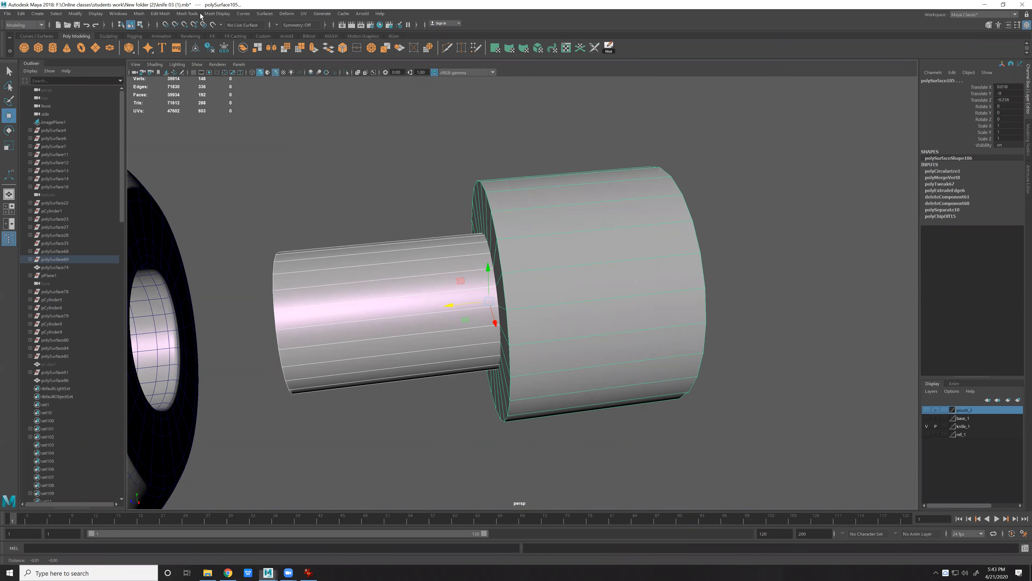
click(176, 13)
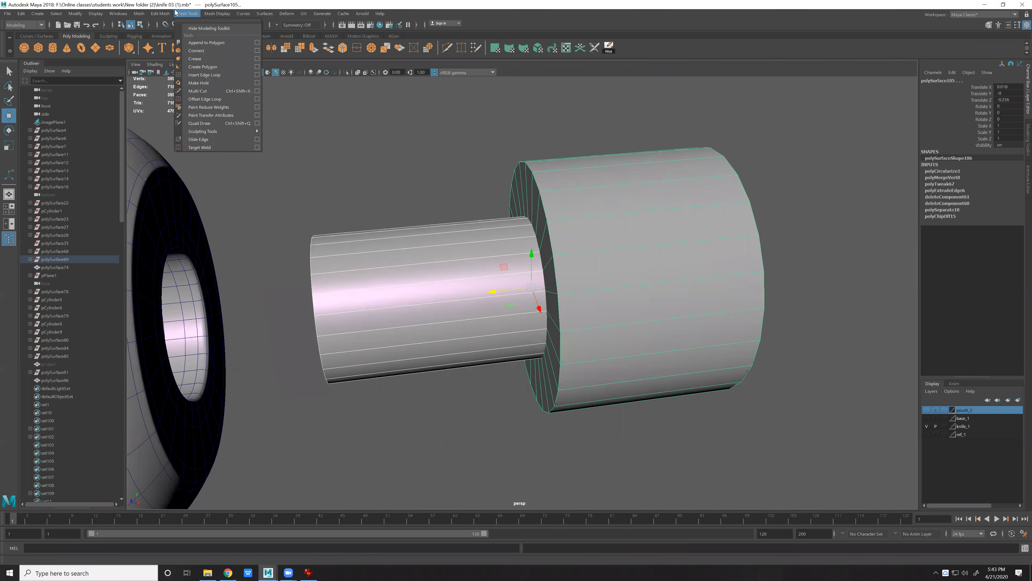
mouse_move(142, 17)
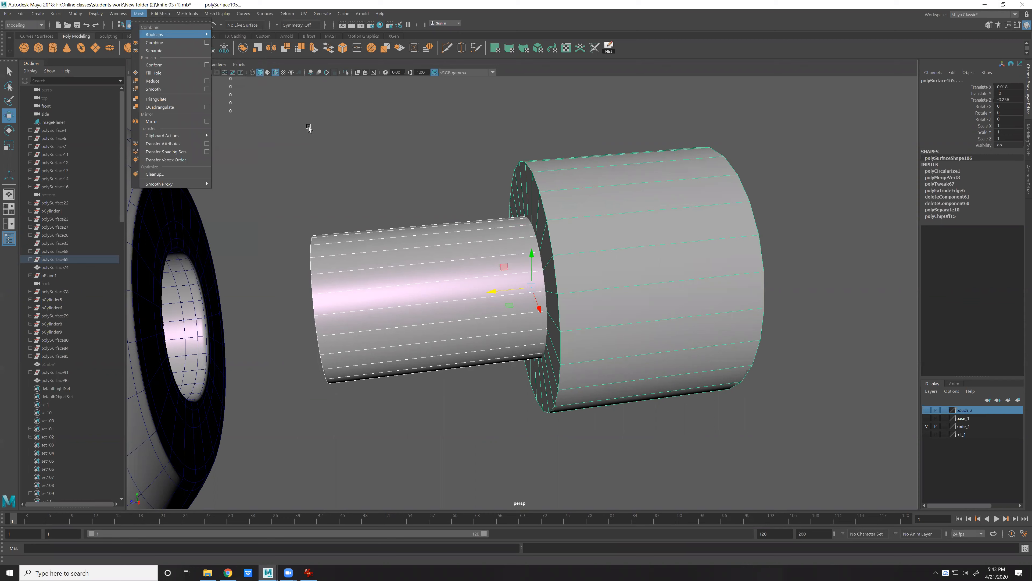
click(239, 49)
alt+drag(518, 261, 443, 249)
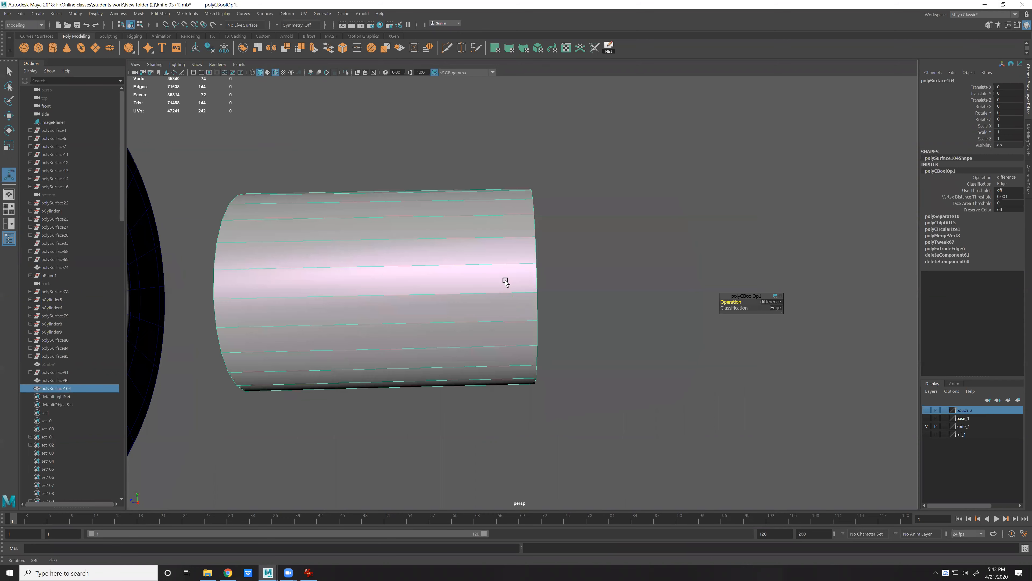
key(ctrl+z)
Subtract the small cylinder from the large end cap with a Boolean difference to cut a round recess.
shift+right_drag(491, 354, 557, 375)
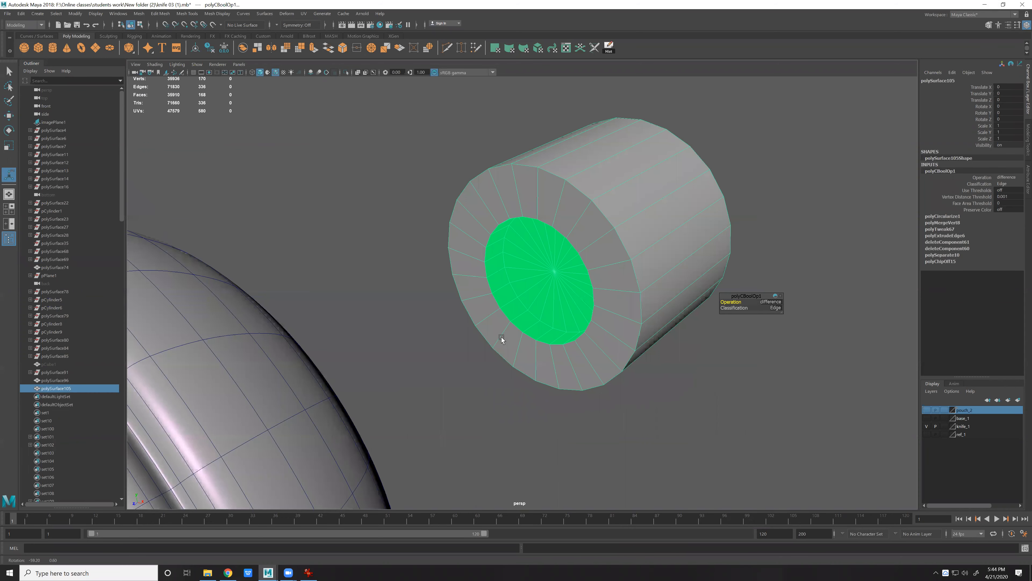
scroll(628, 291, up, 5)
key(q)
alt+drag(504, 350, 488, 281)
scroll(488, 281, down, 3)
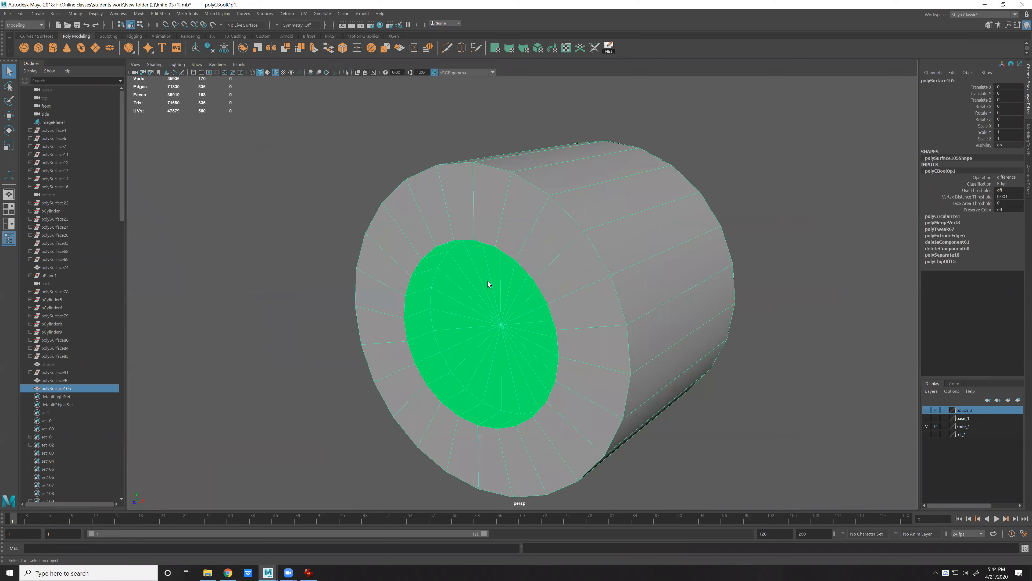
Assign an existing material to the end cap so the green recess faces are shaded, and clear the selection.
key(ctrl+F11)
key(F8)
right_drag(521, 202, 569, 424)
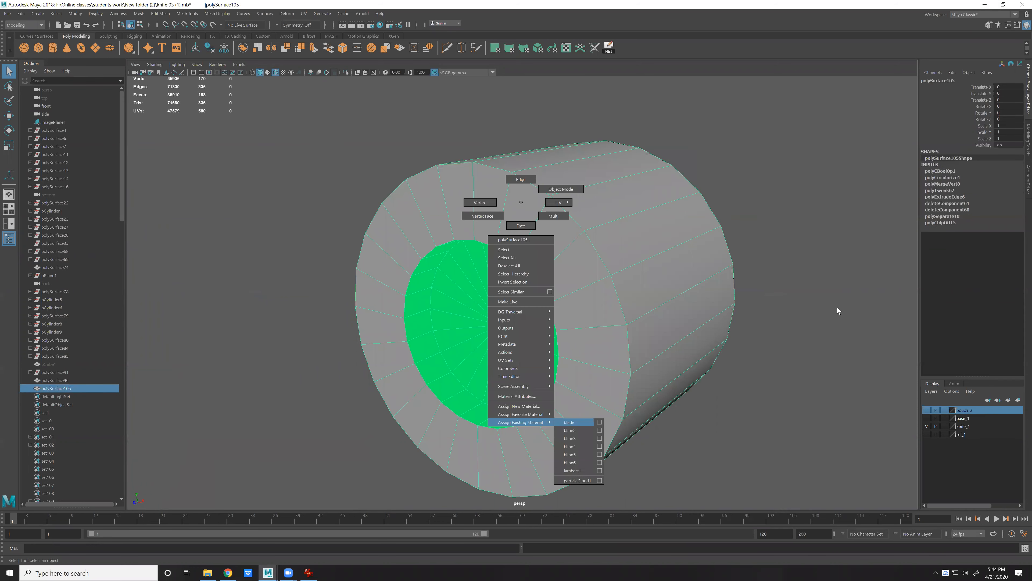
click(837, 307)
Select the end cap and preview its smoothed shape around the round recess.
scroll(555, 332, up, 4)
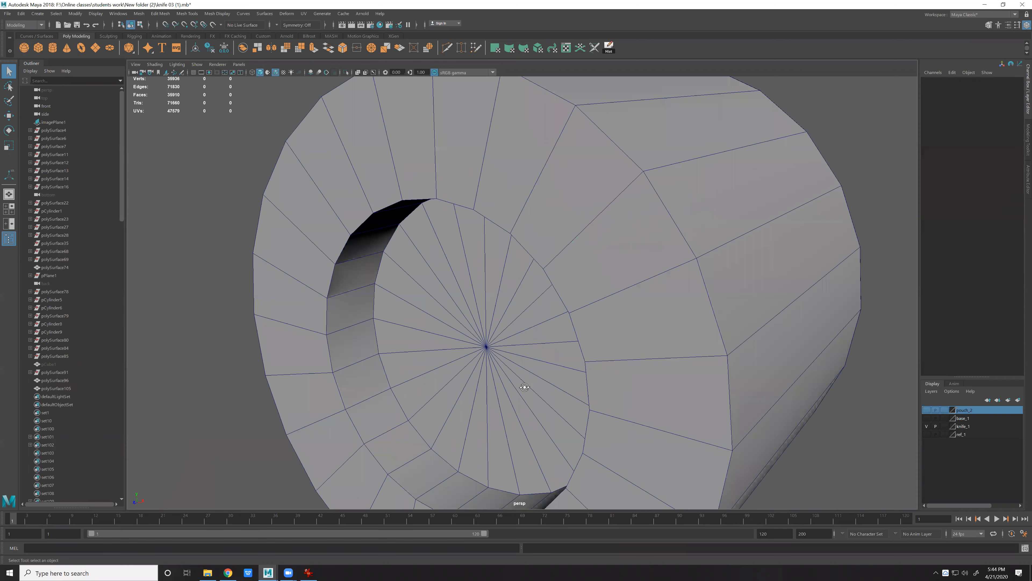
click(375, 299)
key(3)
scroll(357, 337, down, 3)
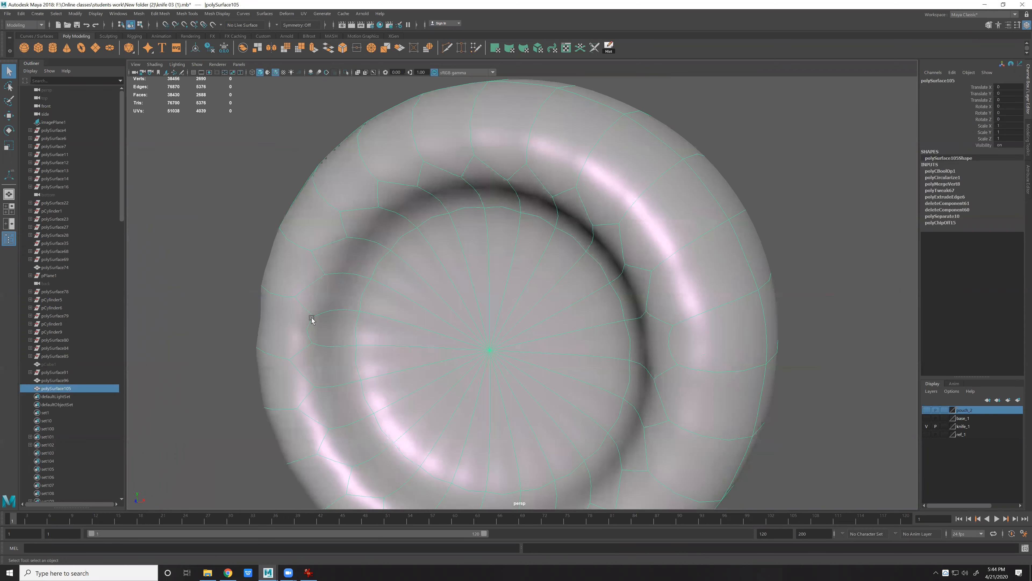
Return to the unsmoothed mesh, move a vertex on the recess rim to test for unmerged points, and undo the move.
key(1)
key(F9)
key(w)
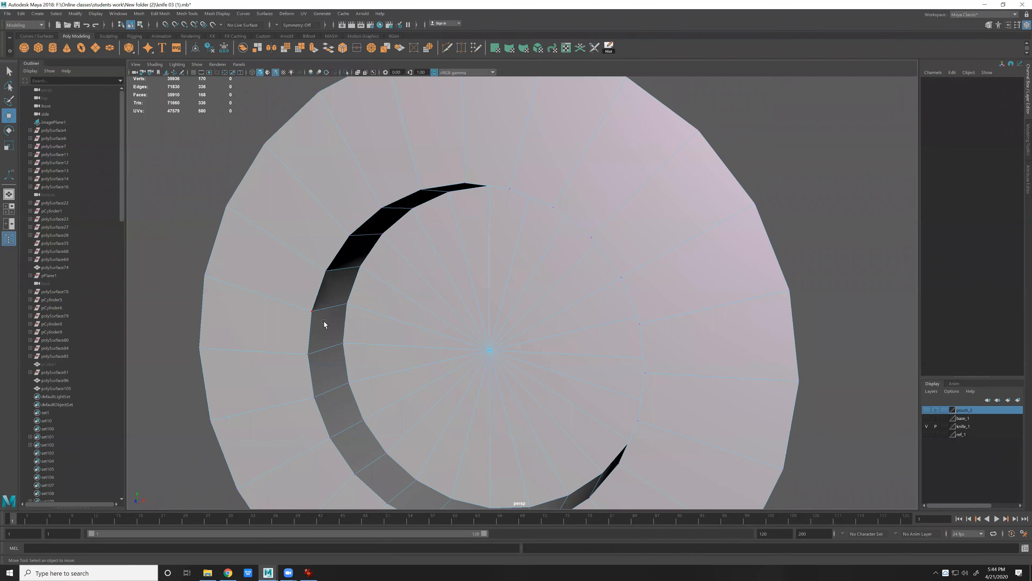
click(311, 315)
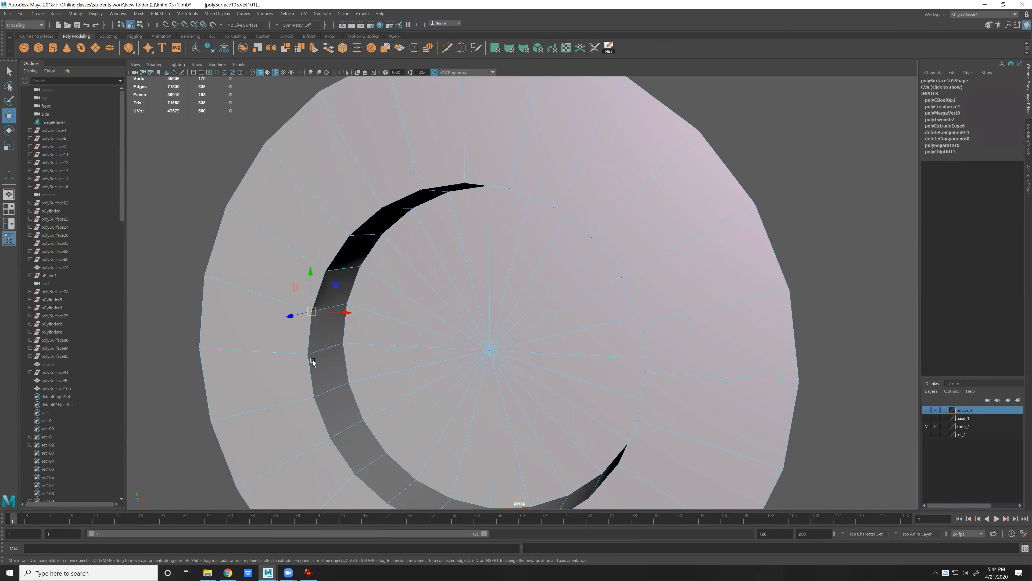
drag(308, 352, 469, 344)
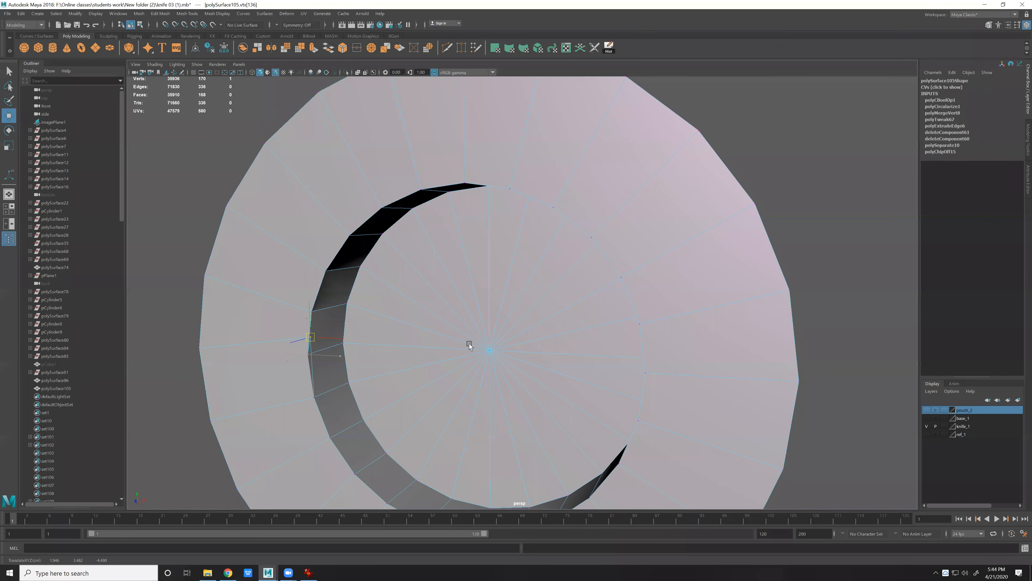
key(ctrl+z)
Select all vertices at the end cap's recessed end and merge them with a distance threshold of 0.01.
scroll(448, 328, down, 5)
alt+drag(479, 287, 411, 290)
alt+right_drag(410, 290, 435, 297)
drag(423, 163, 591, 515)
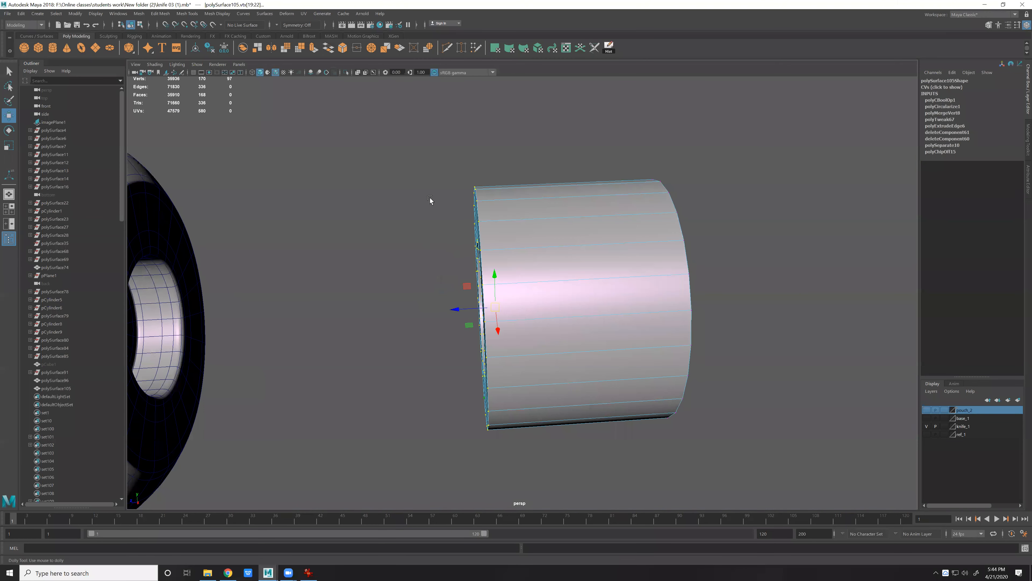
alt+drag(430, 200, 516, 332)
alt+middle_drag(594, 369, 609, 359)
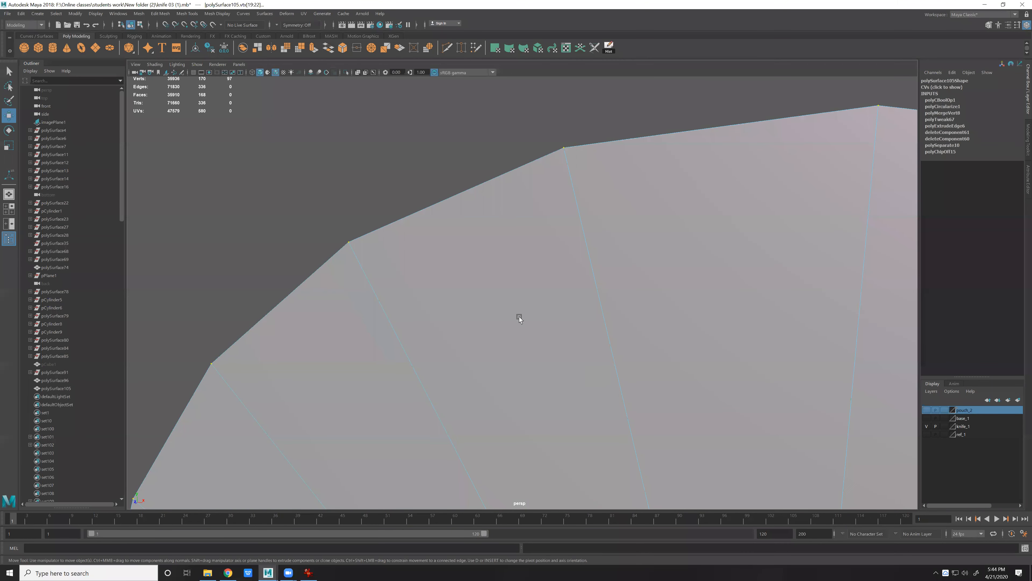
scroll(558, 325, down, 3)
scroll(535, 293, up, 3)
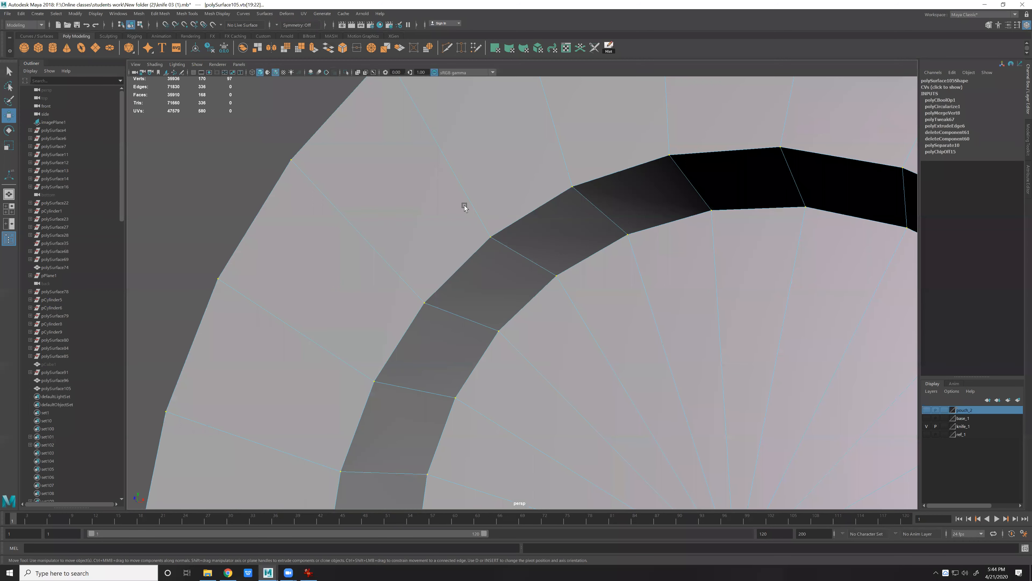
scroll(465, 208, up, 2)
shift+right_drag(460, 194, 480, 164)
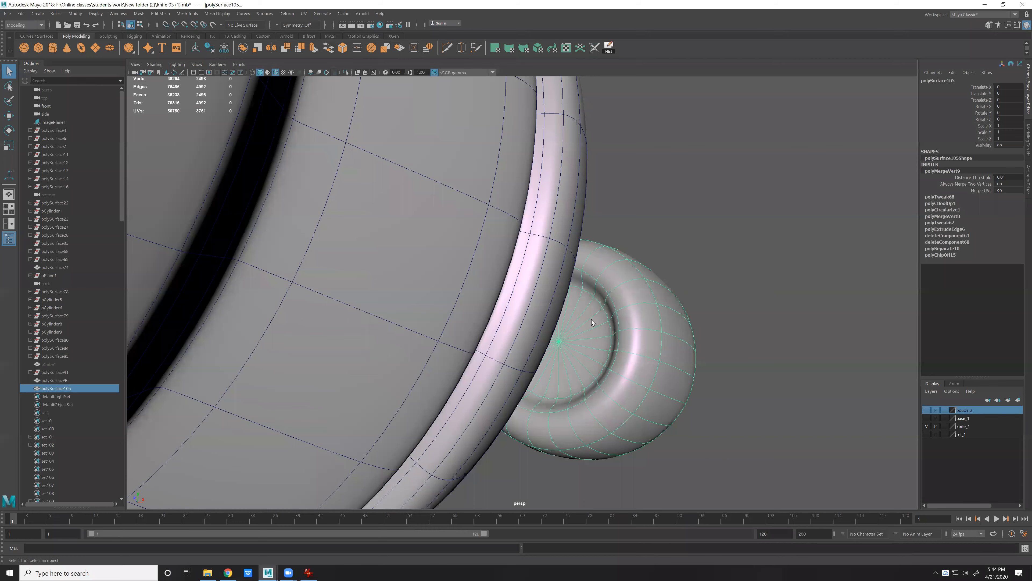
Select the edge loop around the recess rim and return the end cap to its unsmoothed display.
alt+drag(591, 318, 558, 367)
right_drag(558, 368, 516, 260)
double_click(514, 270)
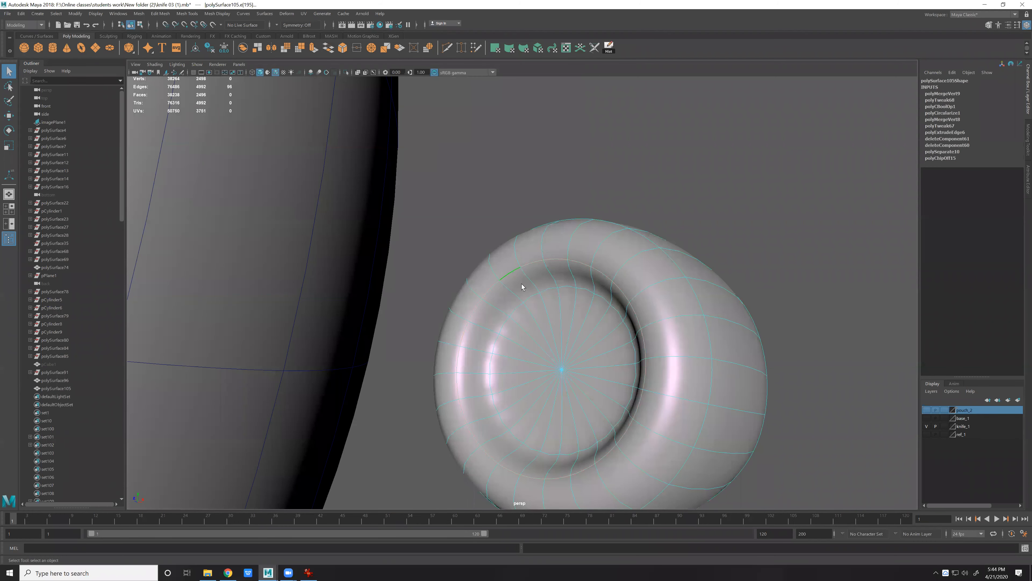
key(1)
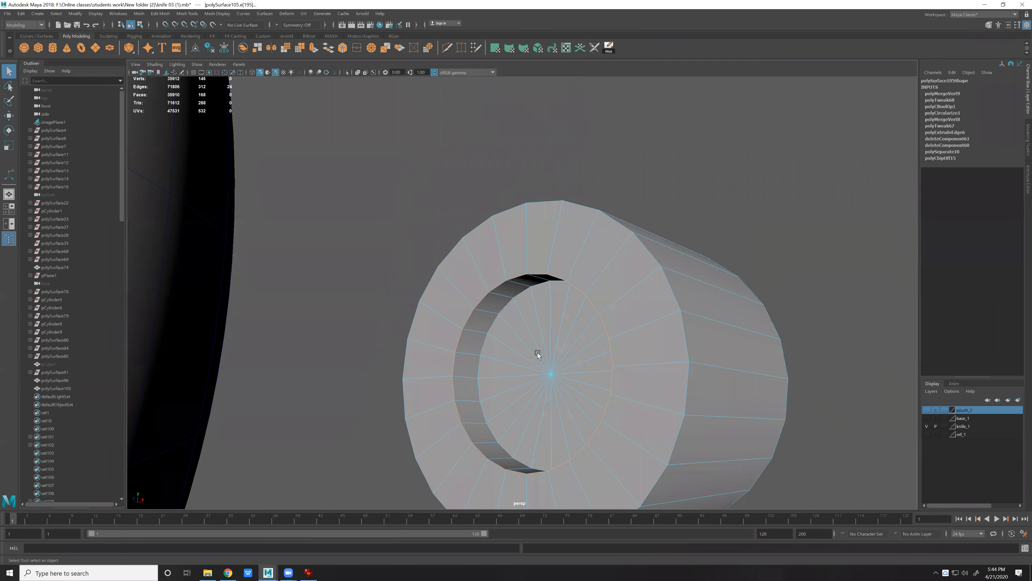
key(w)
middle_drag(562, 328, 565, 331)
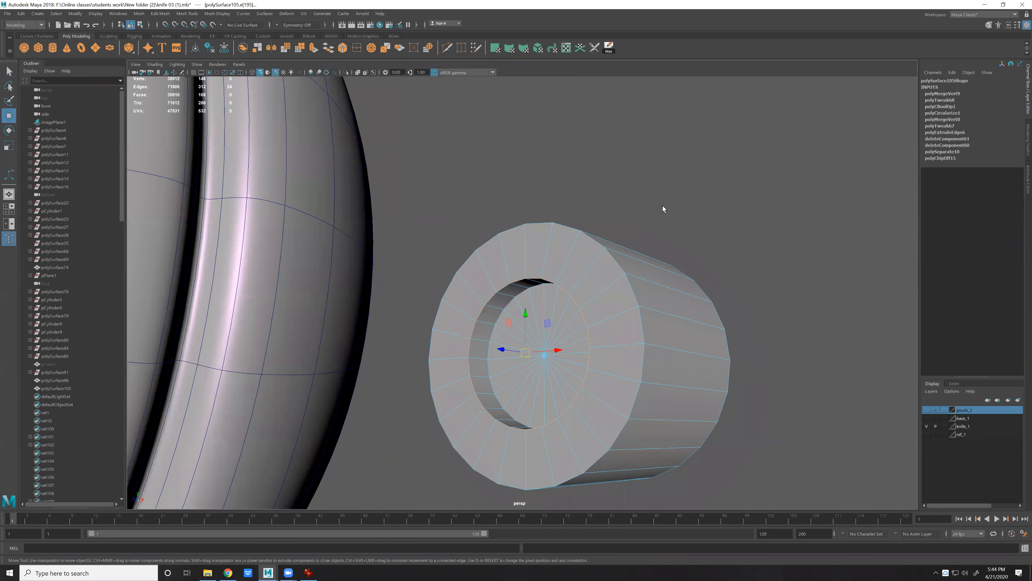
Delete the recess's side wall and floor faces from the end cap.
alt+drag(663, 206, 594, 261)
alt+drag(682, 278, 556, 213)
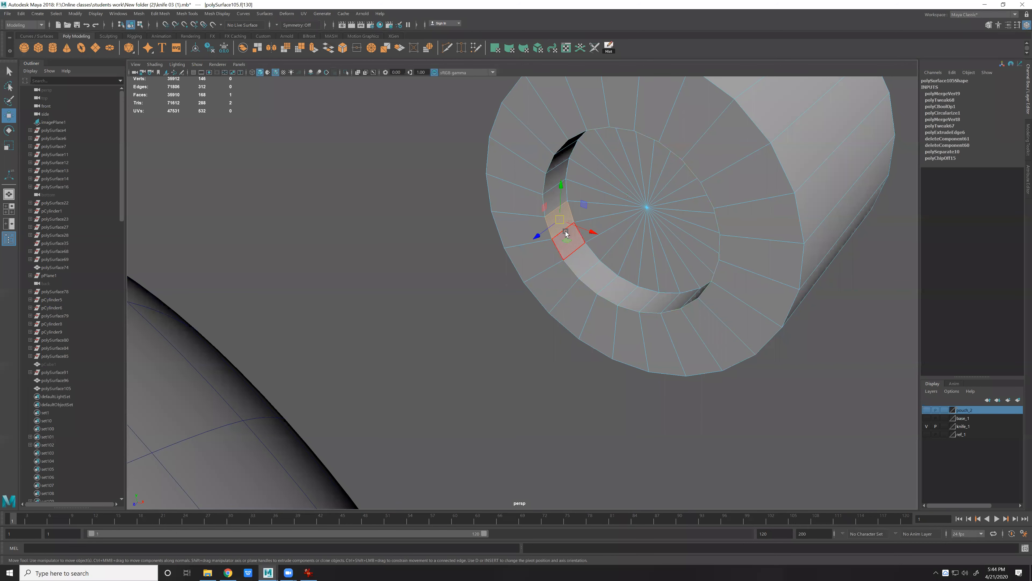
key(ctrl+F11)
key(Delete)
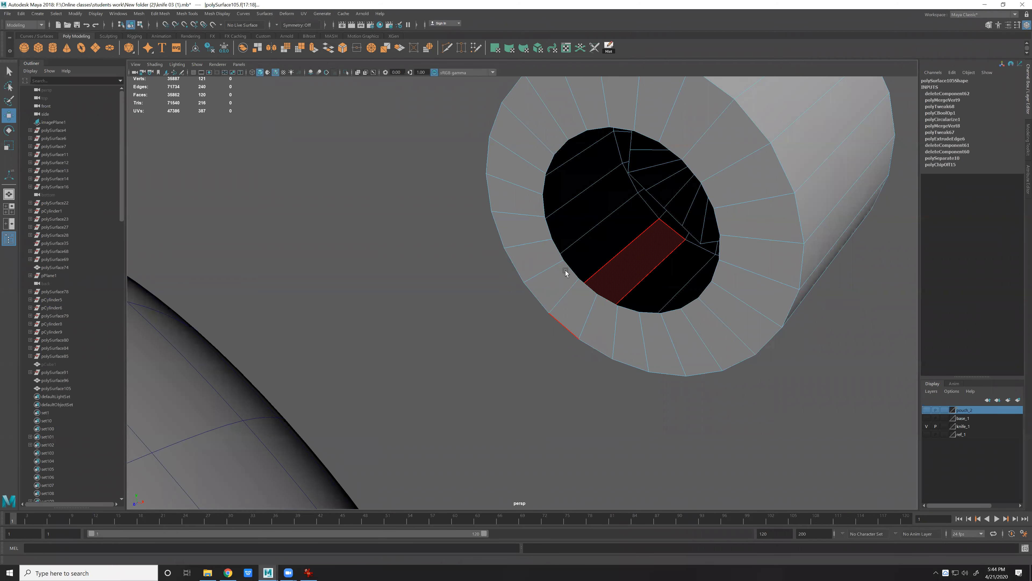
Extrude the round opening's border edge loop outward along the axis to form a short cylindrical neck.
click(565, 270)
double_click(561, 272)
alt+drag(561, 273, 548, 266)
key(ctrl+e)
drag(410, 288, 495, 260)
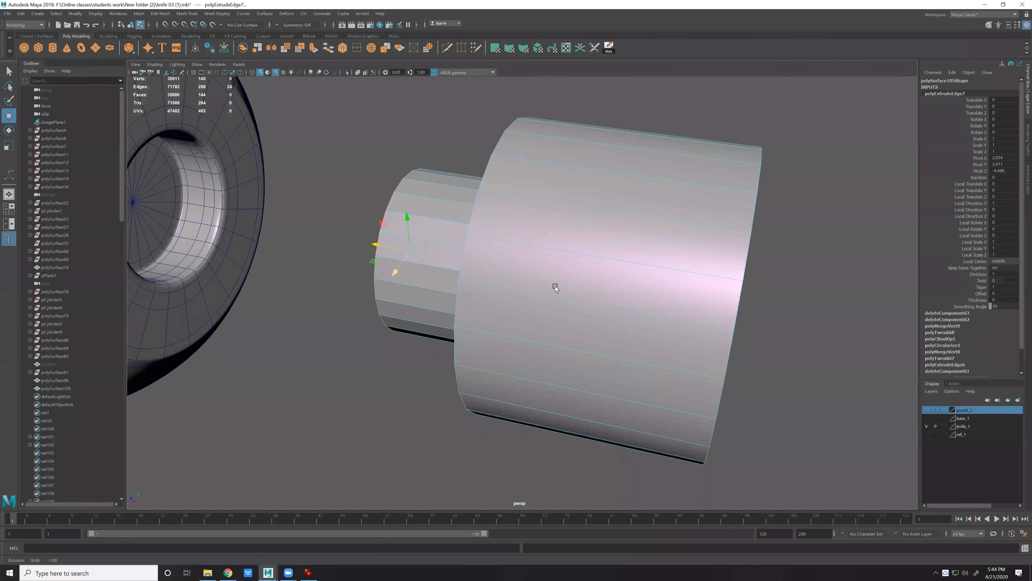
Close the neck's open end by extruding its border edges and merging them to a centre vertex, and switch to edge selection.
alt+drag(554, 285, 580, 314)
click(551, 242)
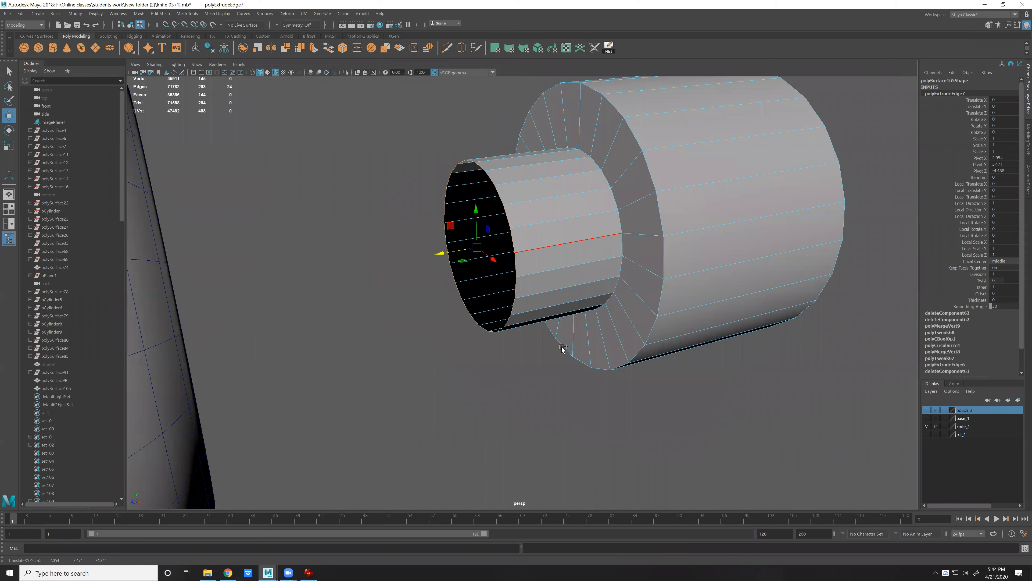
right_drag(524, 187, 522, 166)
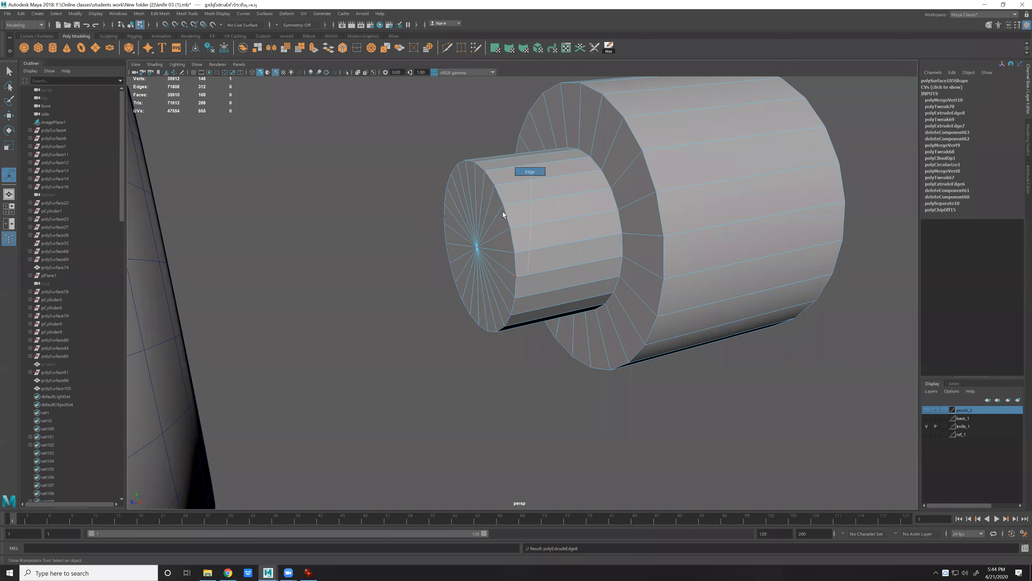
Bevel the neck's end and base loops and the cap's front rim with a fraction of 0.15, and undo the bevel.
click(553, 220)
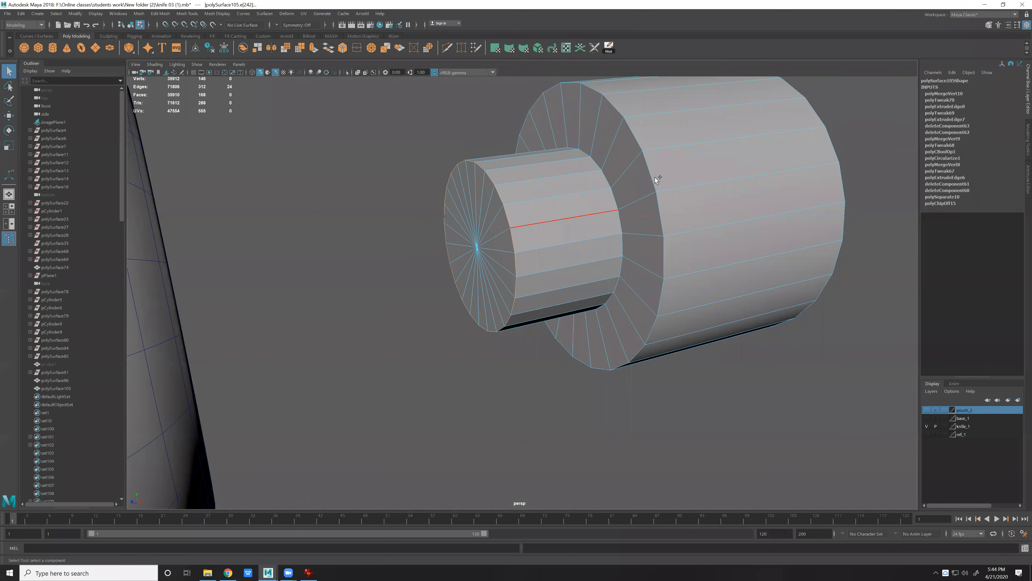
key(ctrl+b)
middle_drag(732, 303, 692, 291)
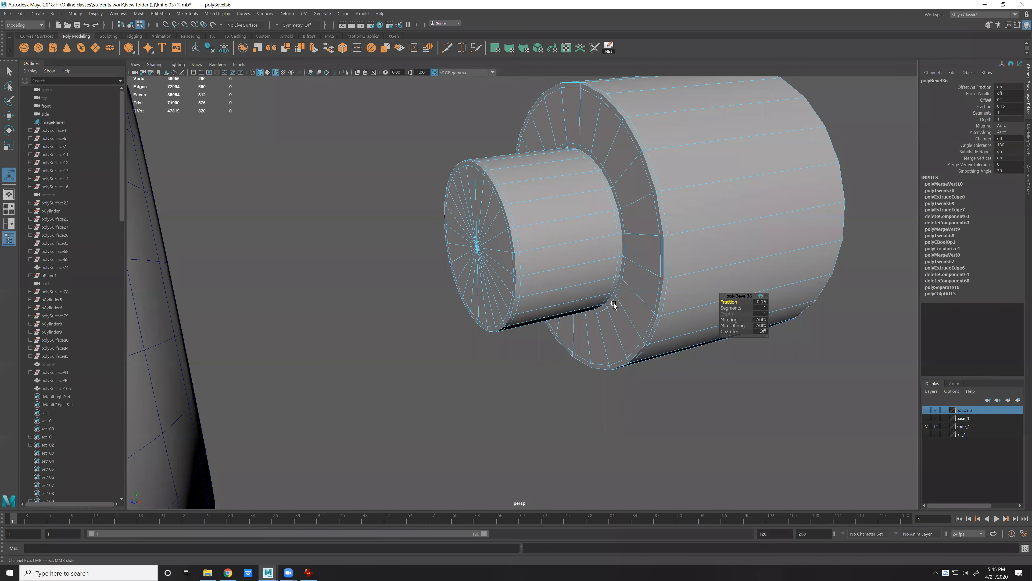
key(ctrl+z)
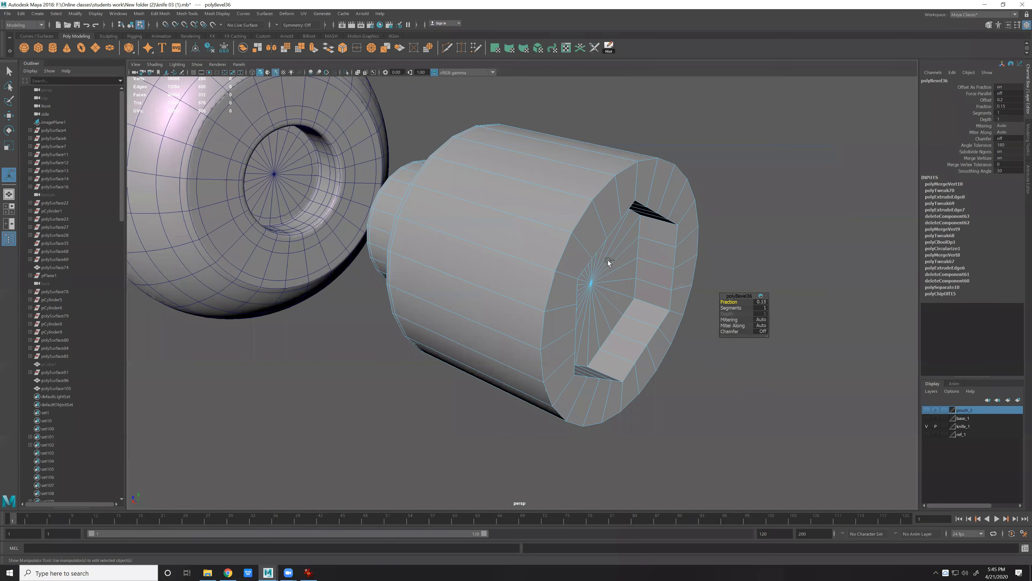
key(ctrl+z)
key(ctrl+z)
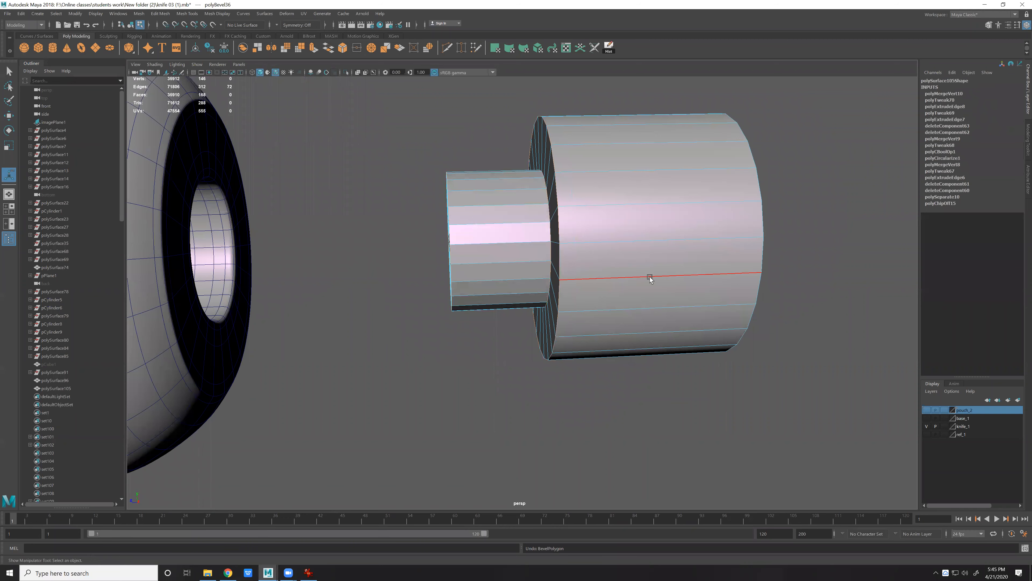
key(ctrl+z)
Add the hexagonal recess's edge loops and corner edges to the selection and bevel everything with chamfer off and a fraction of 0.39.
key(q)
alt+drag(543, 170, 492, 155)
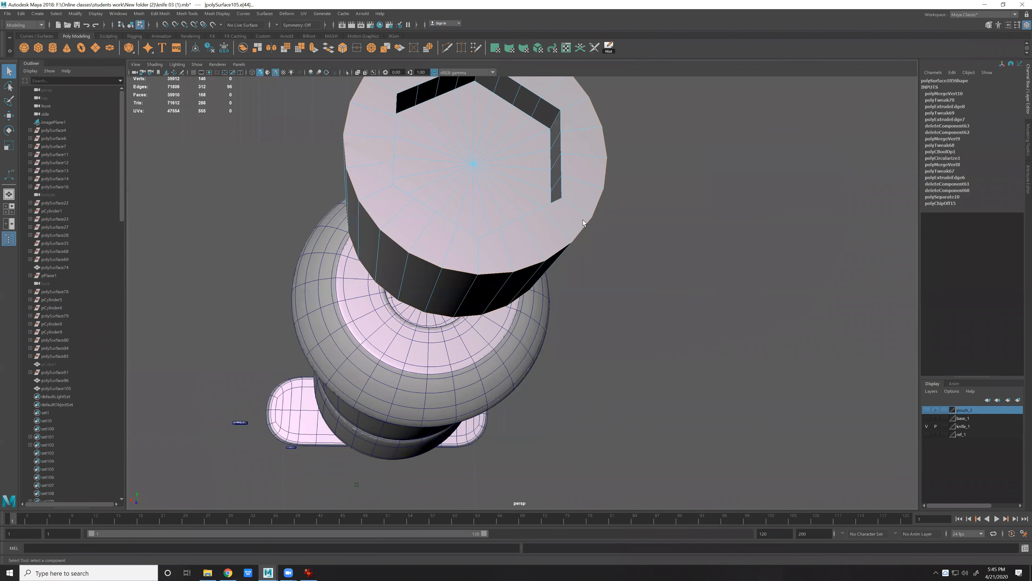
scroll(562, 119, up, 2)
shift+double_click(551, 141)
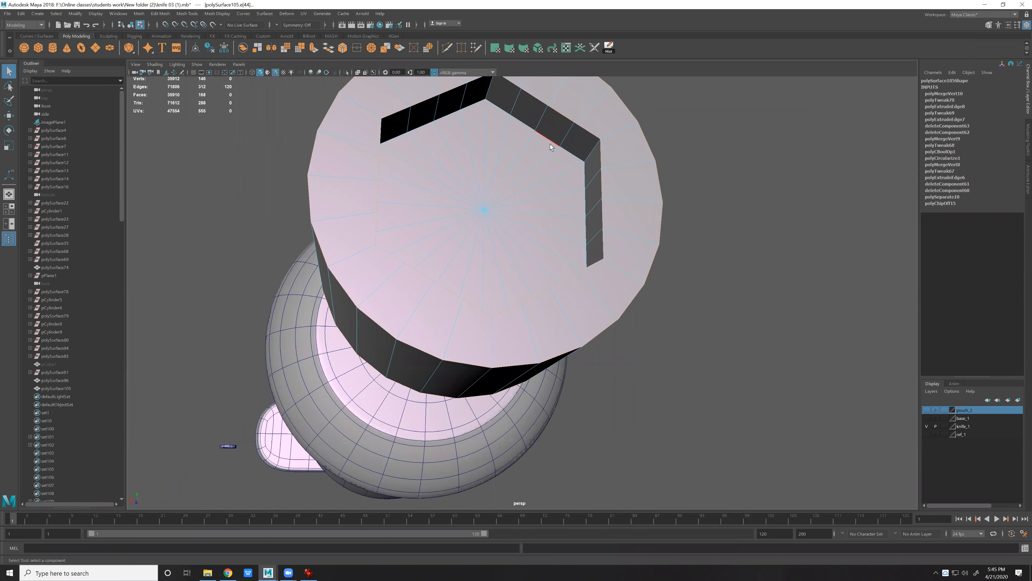
alt+drag(535, 202, 402, 250)
alt+drag(358, 191, 350, 375)
shift+click(350, 376)
alt+drag(435, 382, 487, 277)
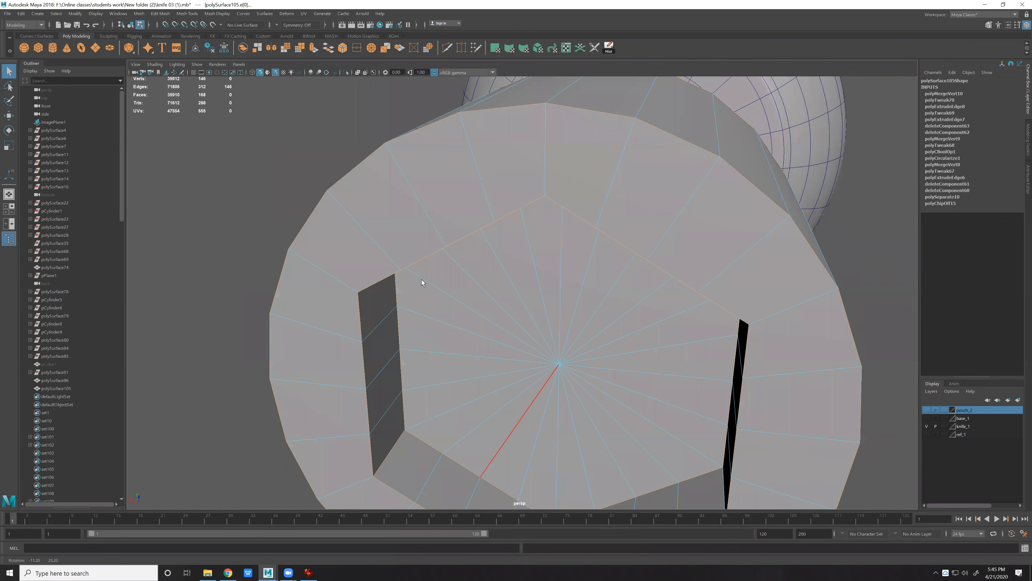
alt+drag(422, 280, 470, 293)
shift+click(642, 189)
alt+drag(641, 189, 670, 182)
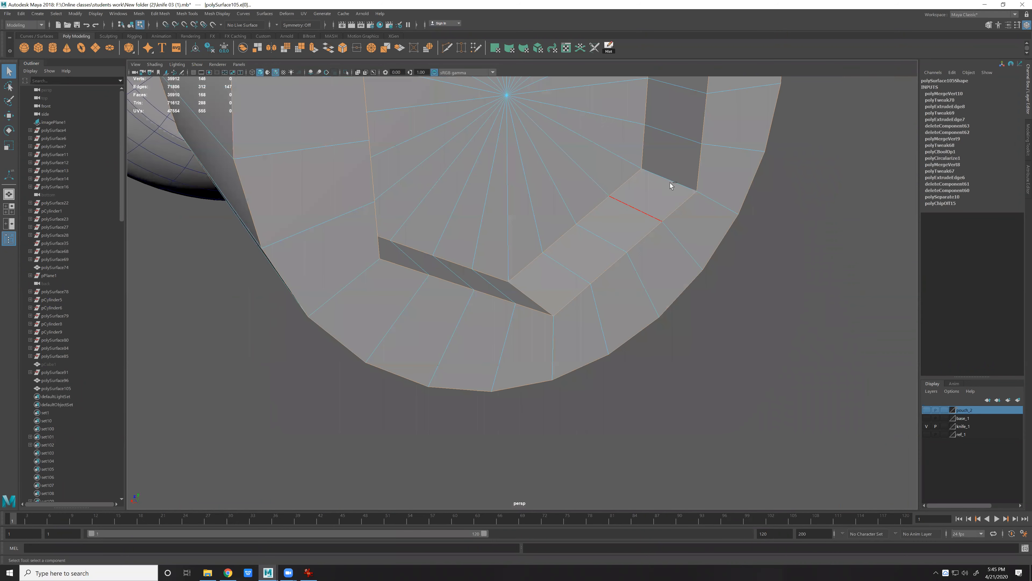
shift+click(667, 268)
alt+drag(667, 268, 629, 171)
alt+drag(608, 91, 618, 212)
shift+click(544, 197)
alt+drag(544, 197, 458, 254)
shift+click(522, 194)
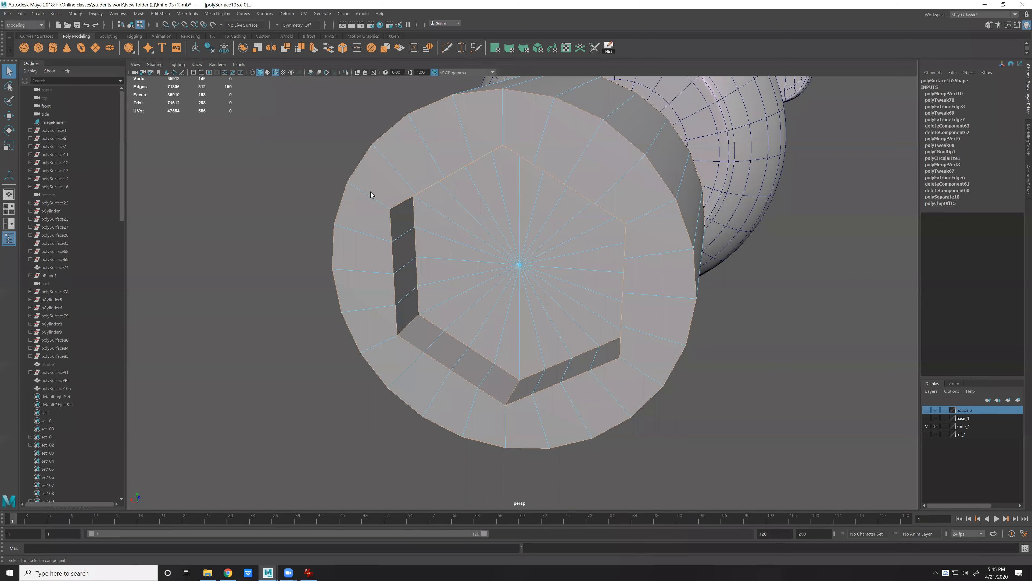
shift+right_drag(371, 191, 414, 192)
alt+drag(530, 257, 701, 314)
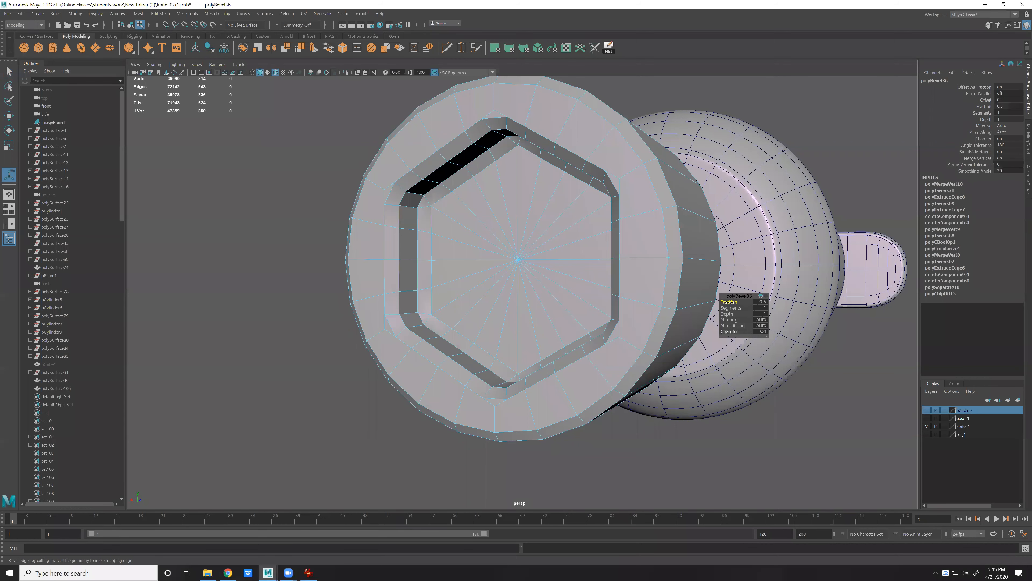
middle_drag(575, 296, 501, 321)
alt+drag(501, 321, 482, 303)
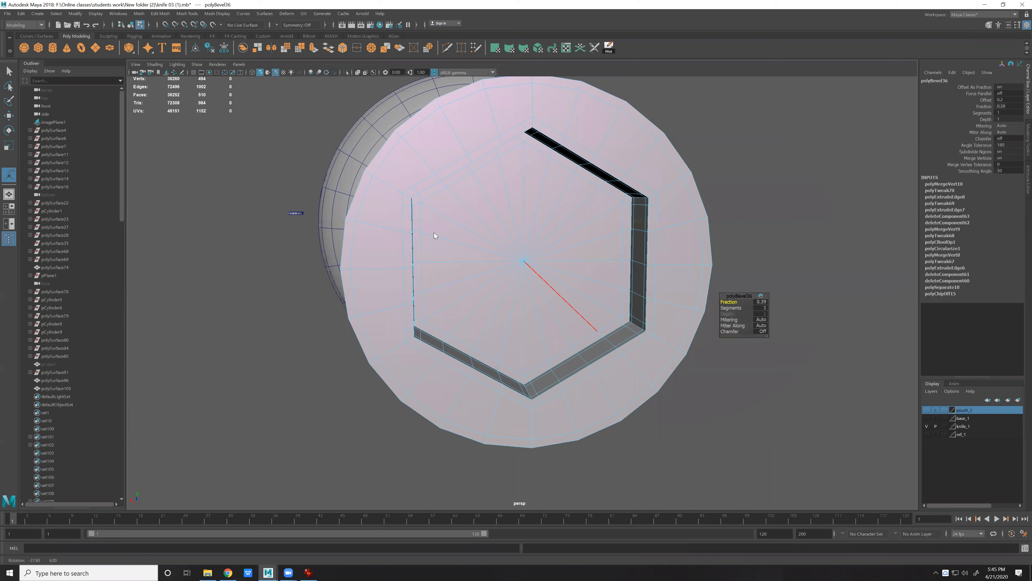
alt+drag(434, 233, 399, 171)
Try to split the edge ring between the cap's rim and the hexagonal recess.
key(q)
click(548, 107)
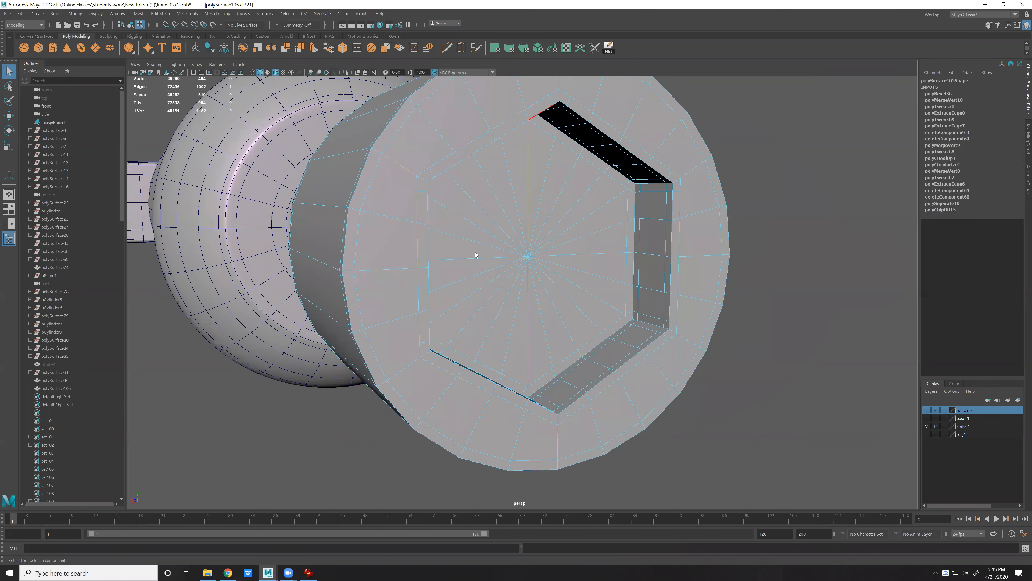
click(396, 156)
key(g)
alt+drag(397, 197, 416, 196)
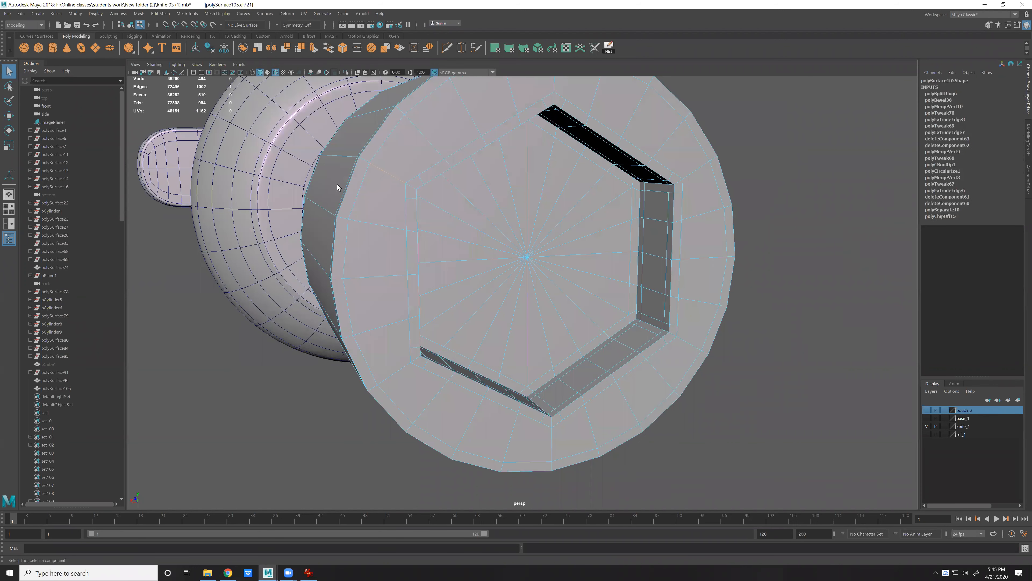
alt+drag(337, 184, 374, 180)
key(F11)
click(385, 171)
key(F10)
click(384, 167)
scroll(387, 181, down, 2)
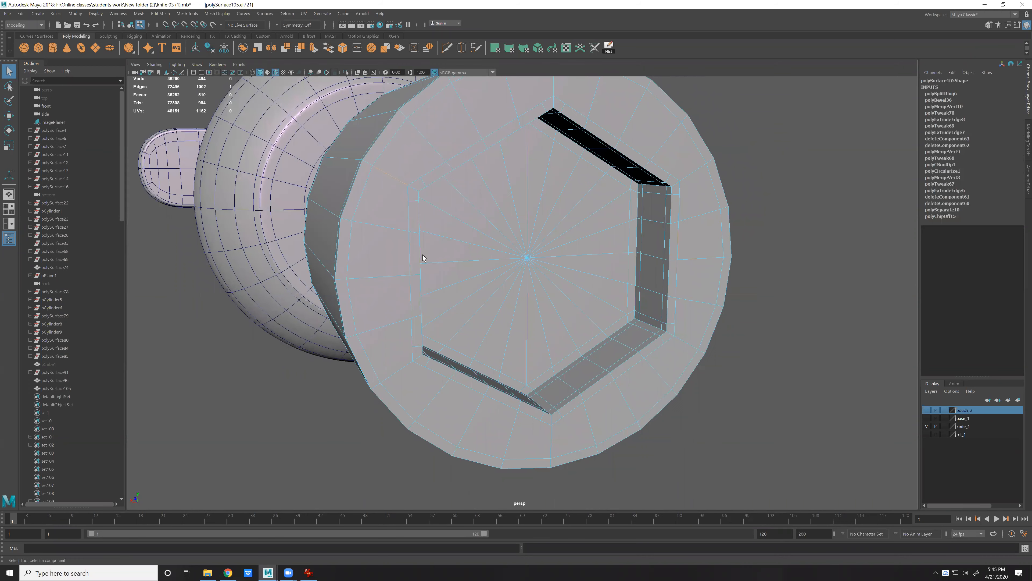
Insert an edge loop around the cap's front face just inside the rim with the Multi-Cut tool.
alt+drag(388, 189, 409, 251)
scroll(408, 252, up, 4)
scroll(340, 250, up, 5)
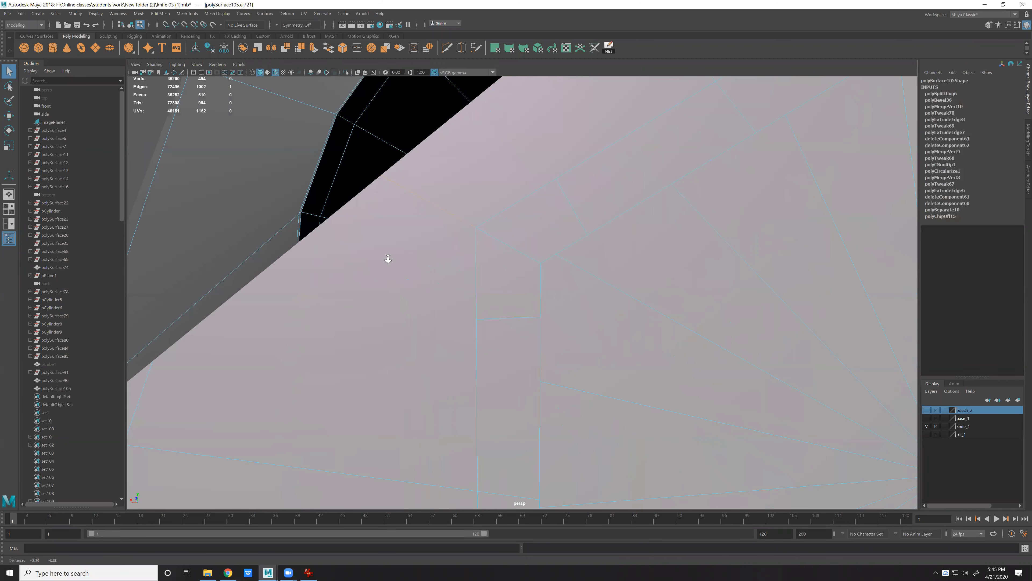
scroll(462, 177, down, 3)
key(ctrl+shift+x)
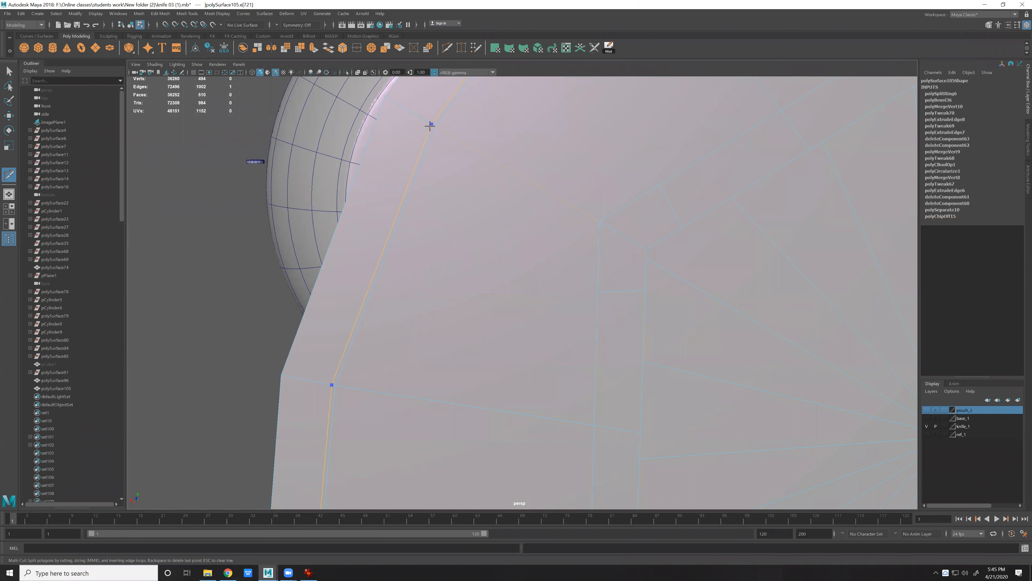
ctrl+click(431, 125)
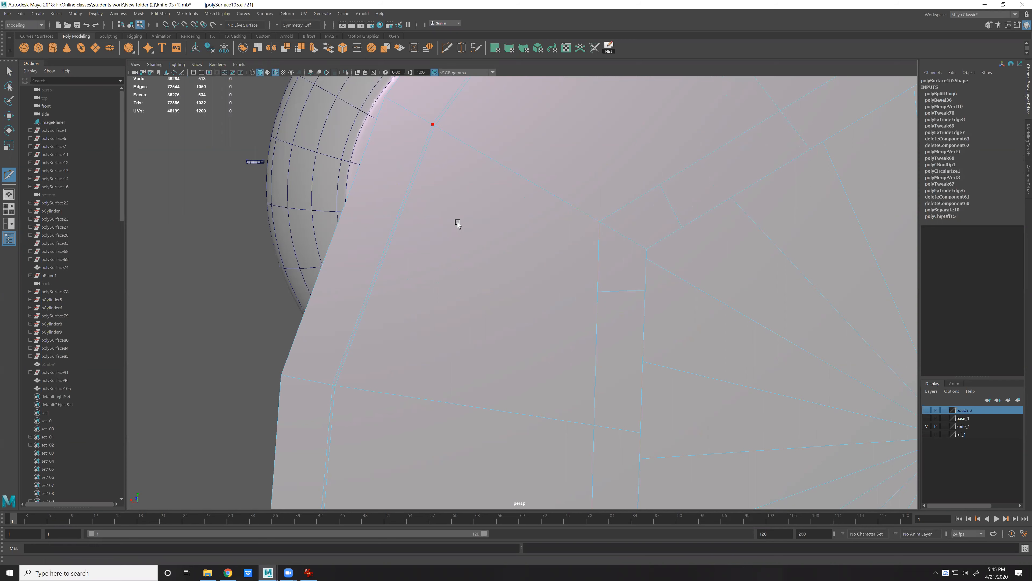
Scale the new edge loop inward across the cap's front face, towards the hexagonal recess.
key(w)
double_click(348, 290)
key(f)
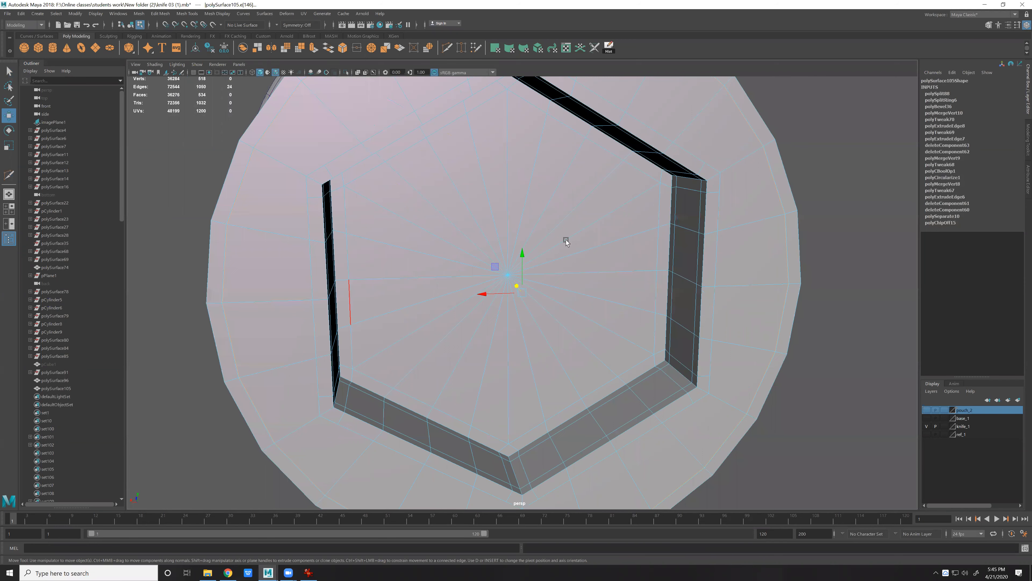
alt+middle_drag(566, 240, 571, 223)
key(r)
ctrl+drag(559, 221, 511, 200)
scroll(503, 209, down, 4)
mouse_move(391, 185)
alt+mouse_down()
mouse_move(384, 189)
mouse_move(411, 186)
alt+mouse_up()
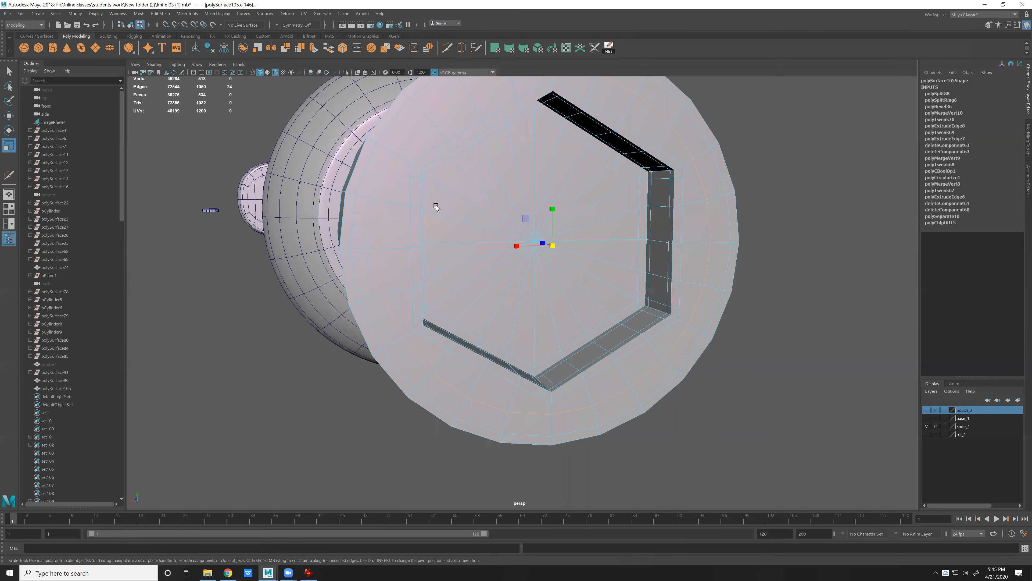
scroll(436, 205, up, 2)
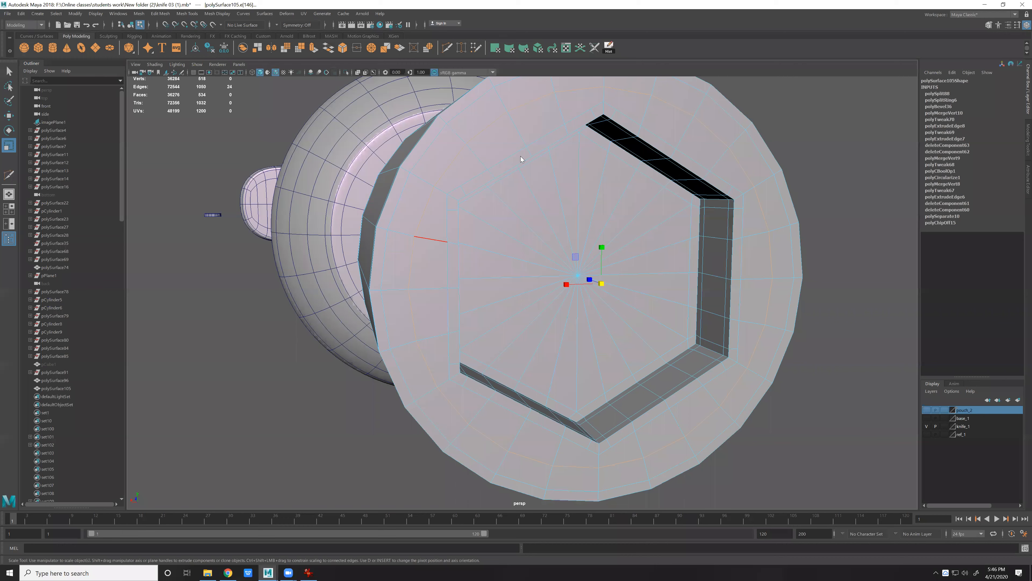
Connect vertex pairs between the inner edge loop and a corner of the hexagonal recess.
key(F8)
right_drag(471, 206, 447, 207)
alt+drag(455, 208, 472, 205)
click(472, 227)
shift+click(491, 202)
shift+right_drag(508, 140, 508, 185)
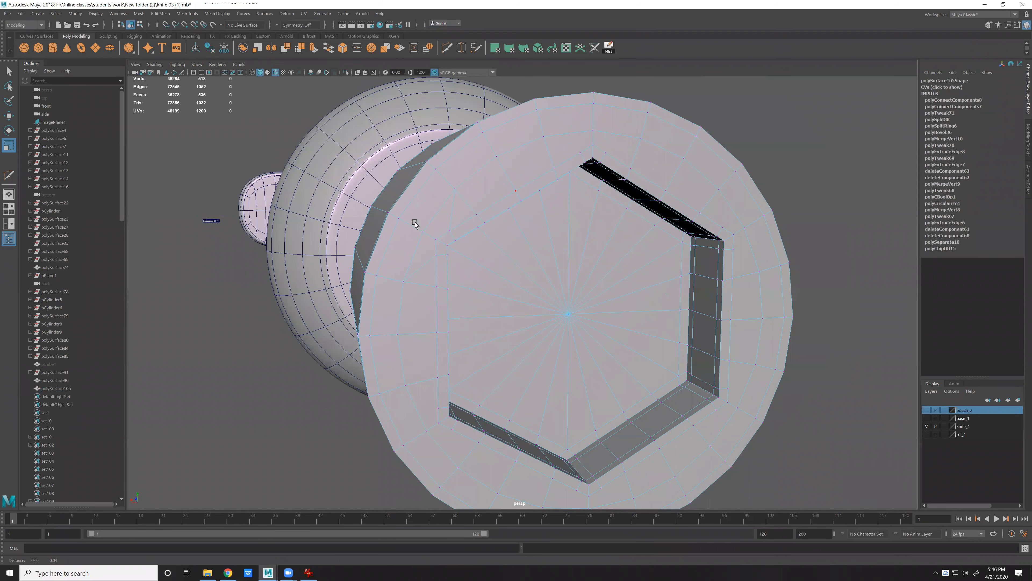
scroll(414, 222, up, 2)
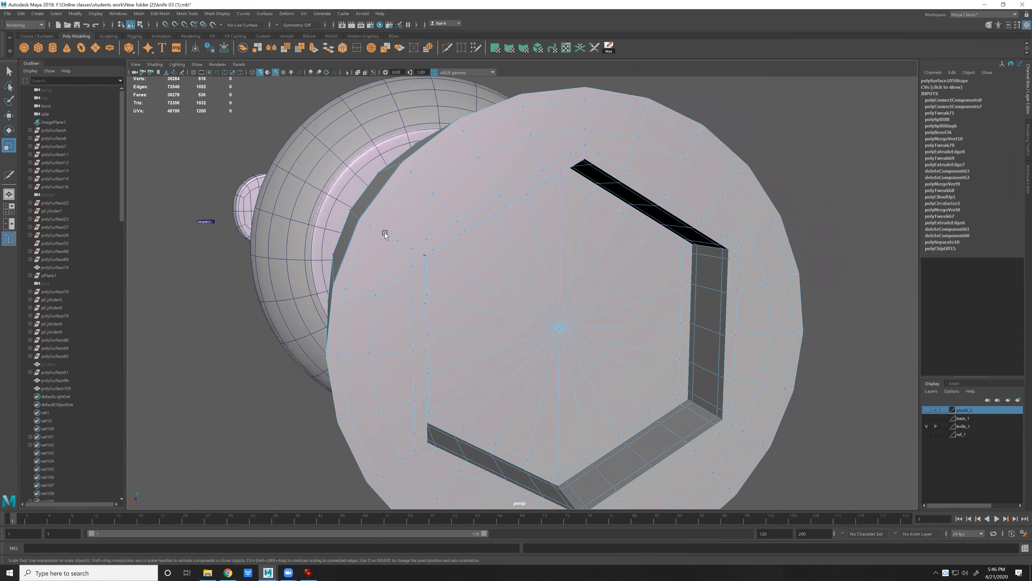
Delete the extra edge near the recess corner and connect the neighbouring vertices to rebuild the edge flow there.
alt+middle_drag(385, 232, 390, 217)
right_drag(390, 217, 416, 176)
click(393, 218)
key(ctrl+Delete)
alt+drag(403, 247, 341, 211)
alt+drag(403, 259, 393, 234)
key(F9)
shift+click(386, 225)
shift+right_drag(402, 256, 417, 240)
click(445, 293)
key(g)
Connect the vertex pairs beside the next two corners of the hexagonal recess on the front face.
click(577, 356)
shift+click(547, 375)
key(g)
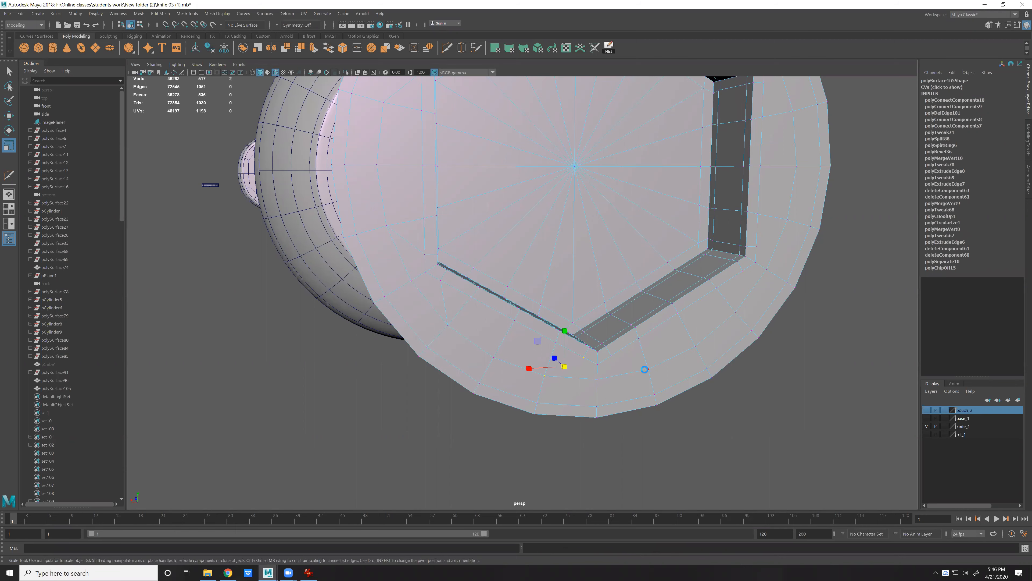
click(611, 356)
key(g)
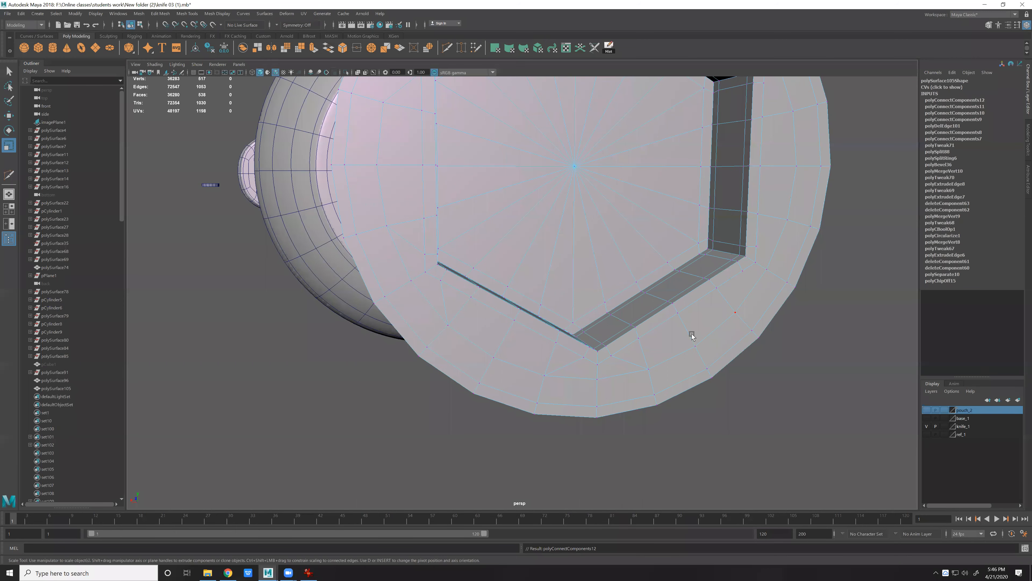
alt+middle_drag(726, 270, 692, 331)
click(701, 300)
key(g)
click(680, 365)
shift+click(687, 325)
key(g)
Connect the vertex pairs beside the remaining corners of the hexagonal recess.
alt+middle_drag(646, 213, 586, 299)
click(672, 246)
shift+click(642, 220)
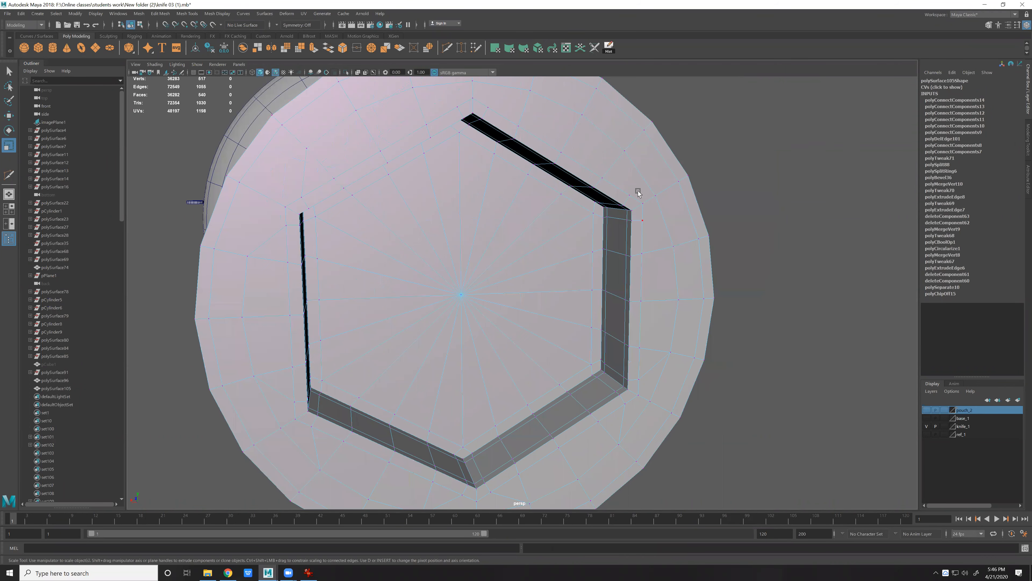
key(g)
click(629, 194)
shift+click(487, 107)
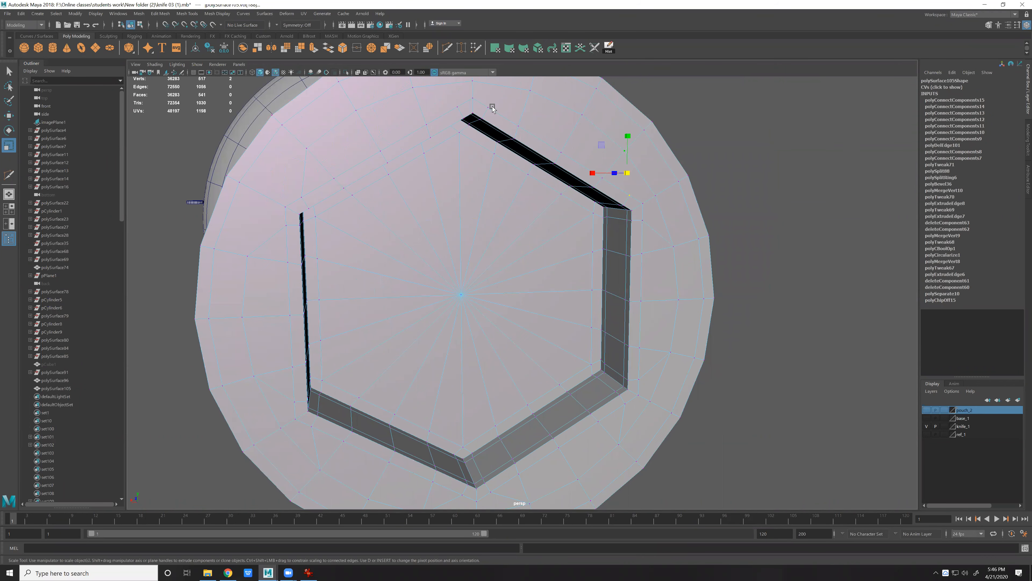
key(g)
key(g)
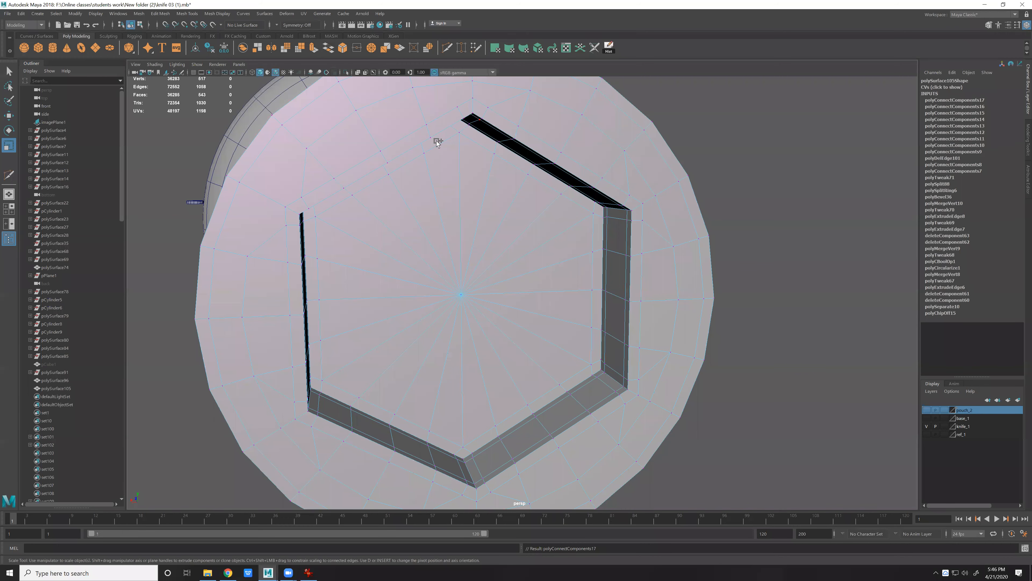
alt+middle_drag(438, 141, 448, 187)
click(466, 153)
shift+click(422, 134)
key(g)
Delete the leftover edges next to the reconnected recess corners around the cap's front face.
right_drag(445, 141, 446, 117)
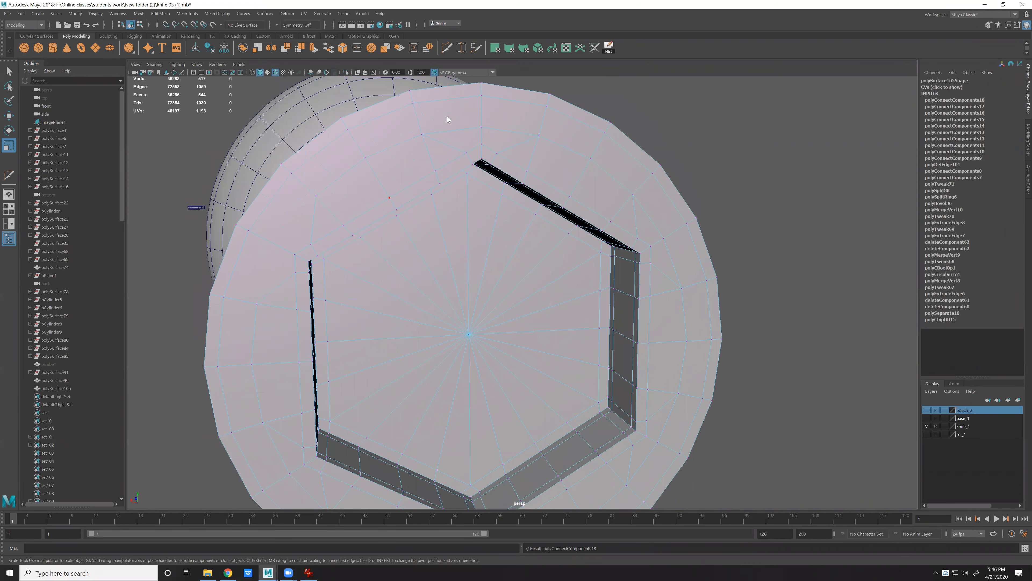
click(451, 129)
shift+click(511, 131)
key(ctrl+Delete)
alt+middle_drag(708, 329, 596, 234)
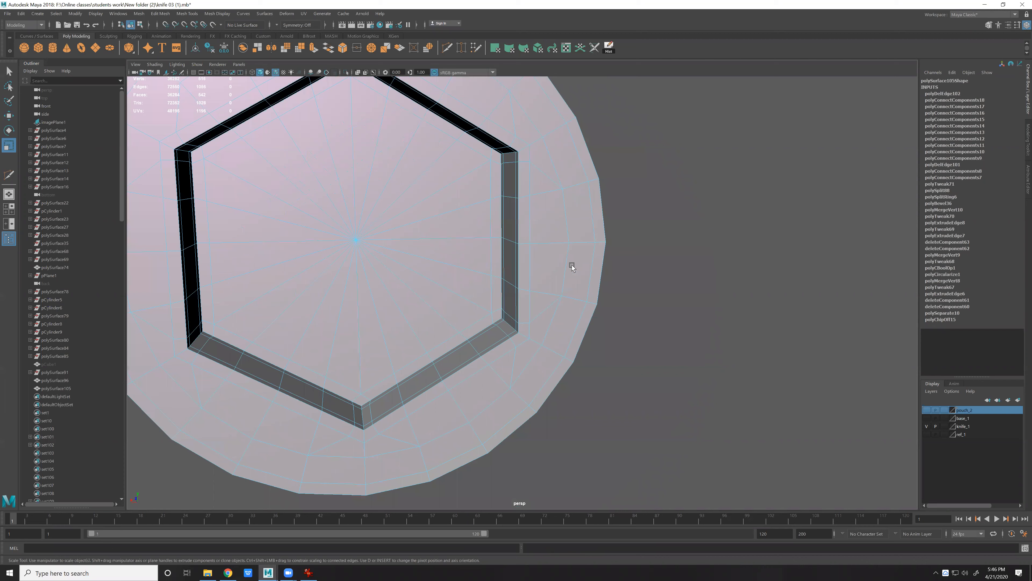
double_click(543, 343)
key(ctrl+Delete)
alt+middle_drag(396, 323, 457, 198)
double_click(486, 316)
key(ctrl+Delete)
alt+middle_drag(290, 230, 342, 256)
double_click(333, 252)
key(ctrl+Delete)
Return to object mode, preview the cap smoothed to check the hexagonal recess, and undo the accidental move.
double_click(474, 336)
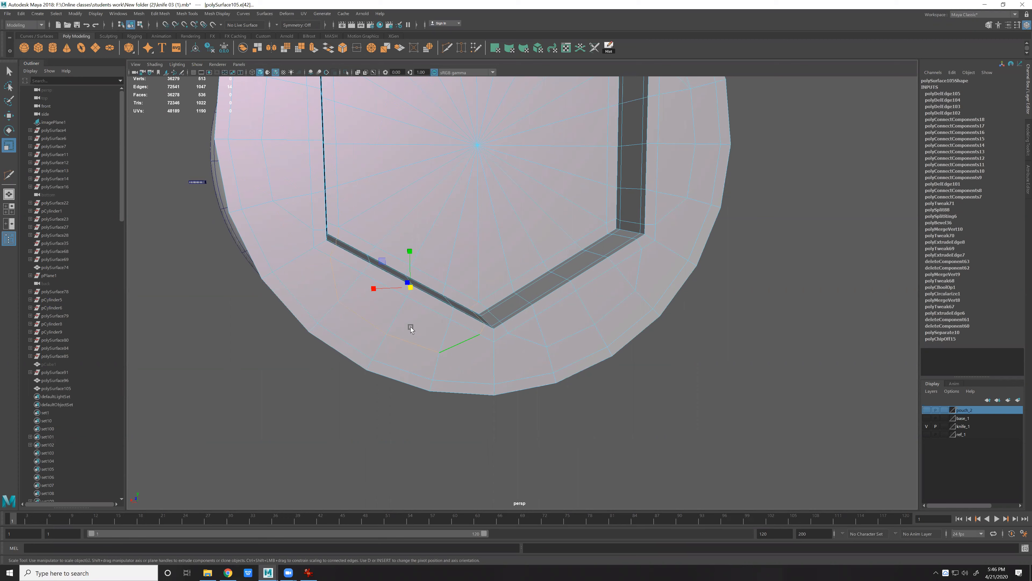
alt+drag(411, 326, 410, 331)
alt+drag(495, 354, 623, 364)
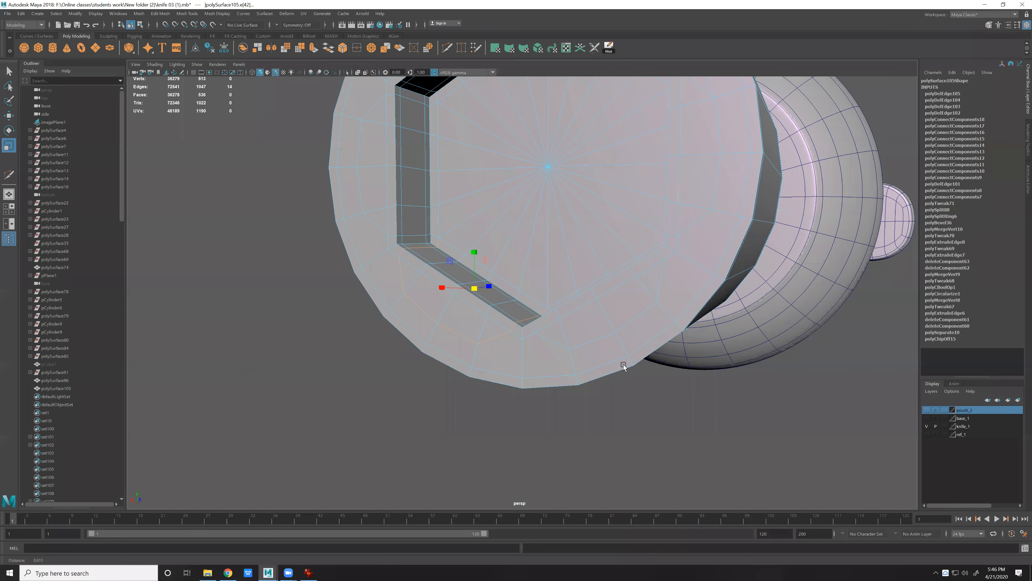
right_drag(488, 328, 515, 302)
alt+drag(561, 338, 639, 358)
key(3)
click(639, 358)
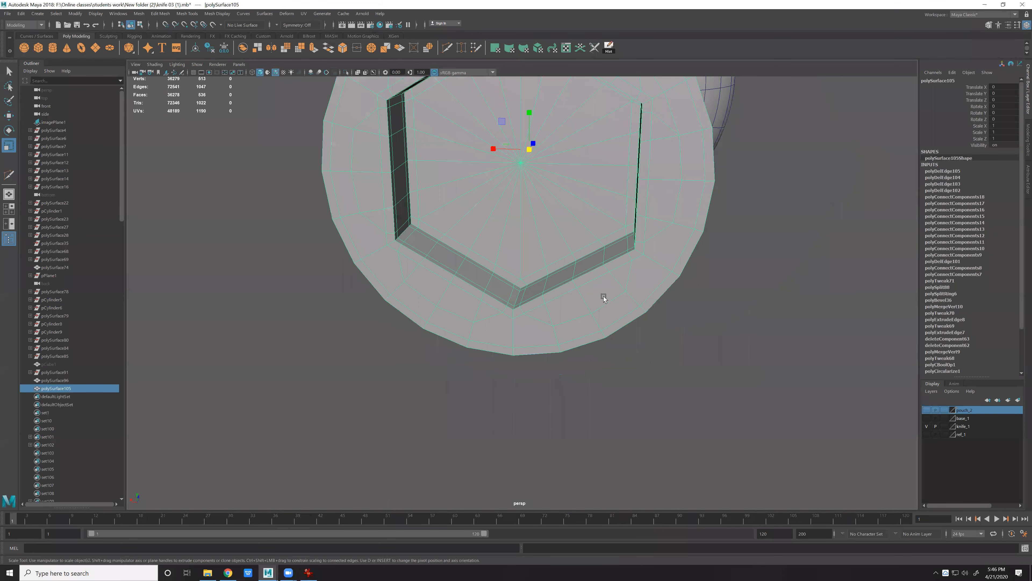
alt+drag(551, 233, 562, 285)
alt+drag(620, 304, 687, 248)
click(452, 212)
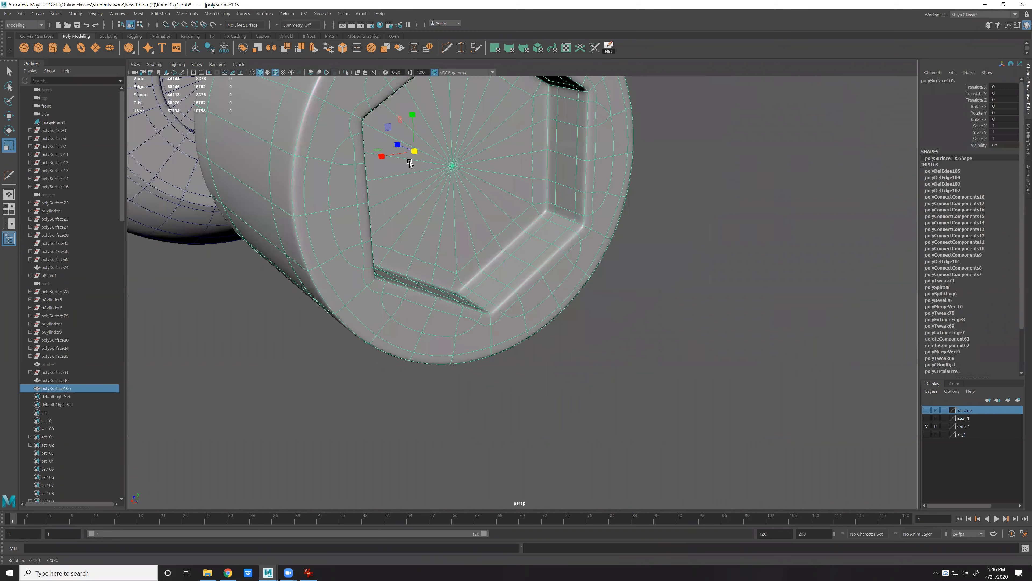
key(w)
key(ctrl+z)
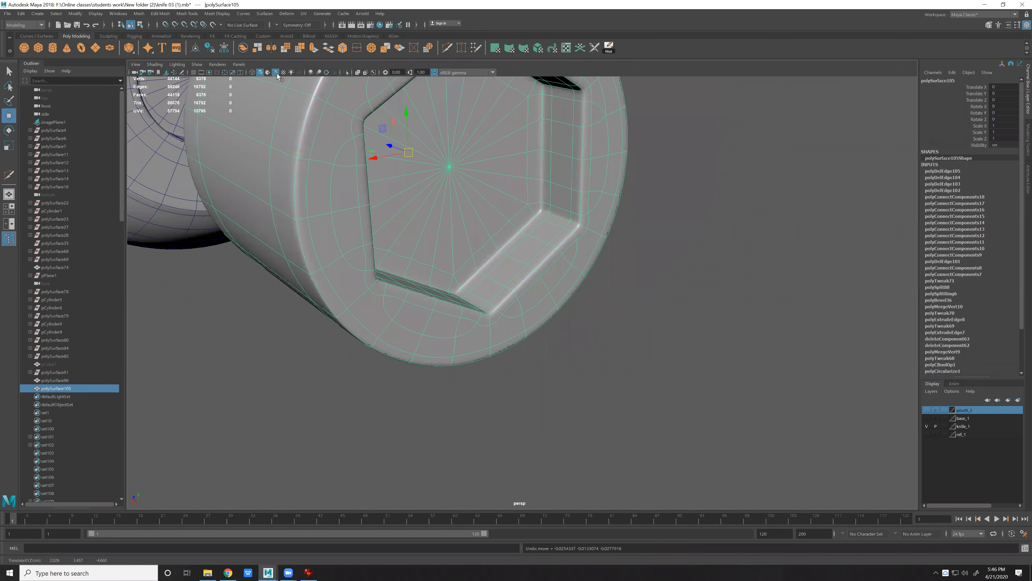
Turn off wireframe on shaded and examine the smoothed recess, rim and neck from both ends.
click(280, 73)
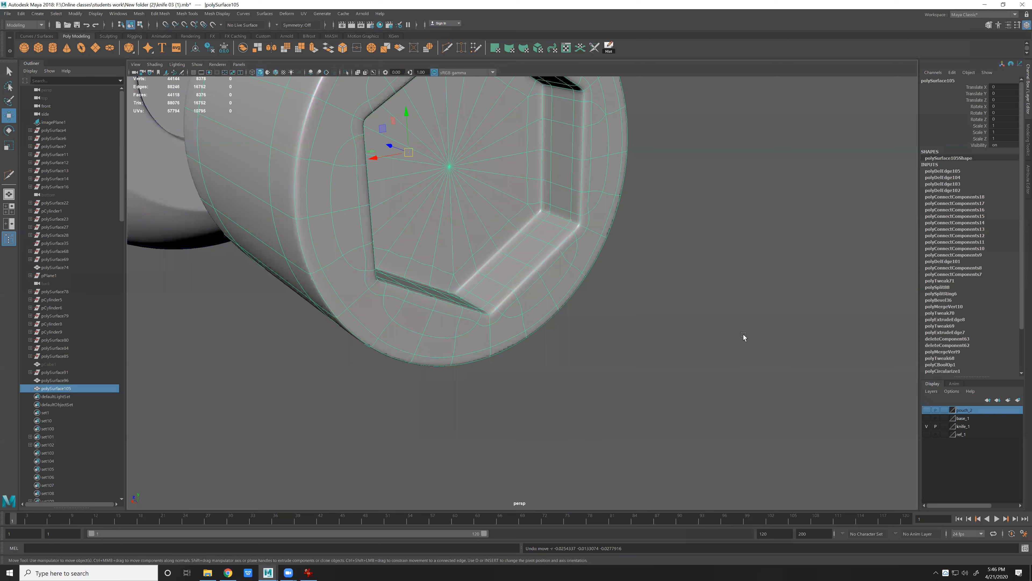
click(744, 334)
alt+drag(744, 334, 635, 257)
scroll(554, 335, up, 4)
mouse_move(580, 346)
alt+mouse_down()
mouse_move(555, 335)
mouse_move(576, 340)
alt+mouse_up()
alt+drag(560, 269, 688, 256)
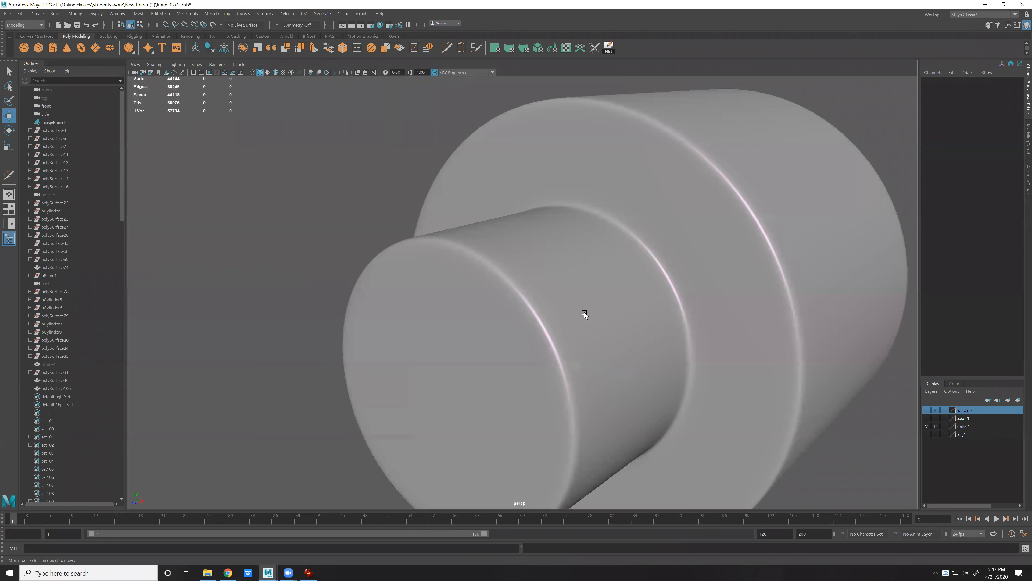
Turn off the cap's smooth preview and move it along its axis towards the pommel, to Translate Z 0.229.
click(584, 312)
key(1)
alt+drag(482, 308, 357, 295)
drag(500, 313, 358, 272)
alt+drag(554, 331, 431, 315)
alt+drag(284, 316, 451, 332)
In wireframe, move the vertices of the cap's rear shoulder along its axis to just behind the hexagonal recess, thinning the head.
key(4)
alt+drag(422, 274, 452, 356)
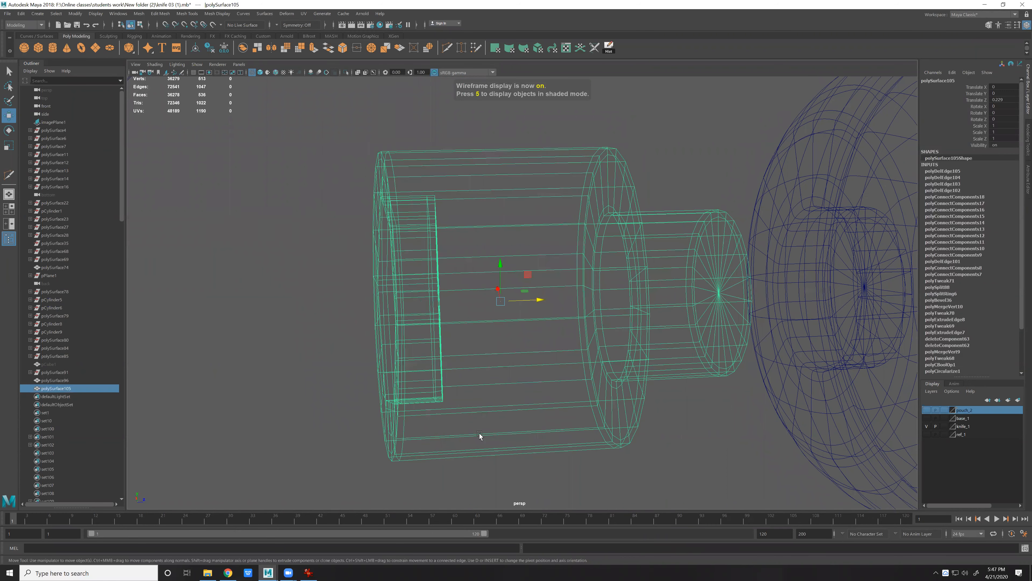
right_drag(479, 433, 451, 432)
drag(476, 175, 415, 425)
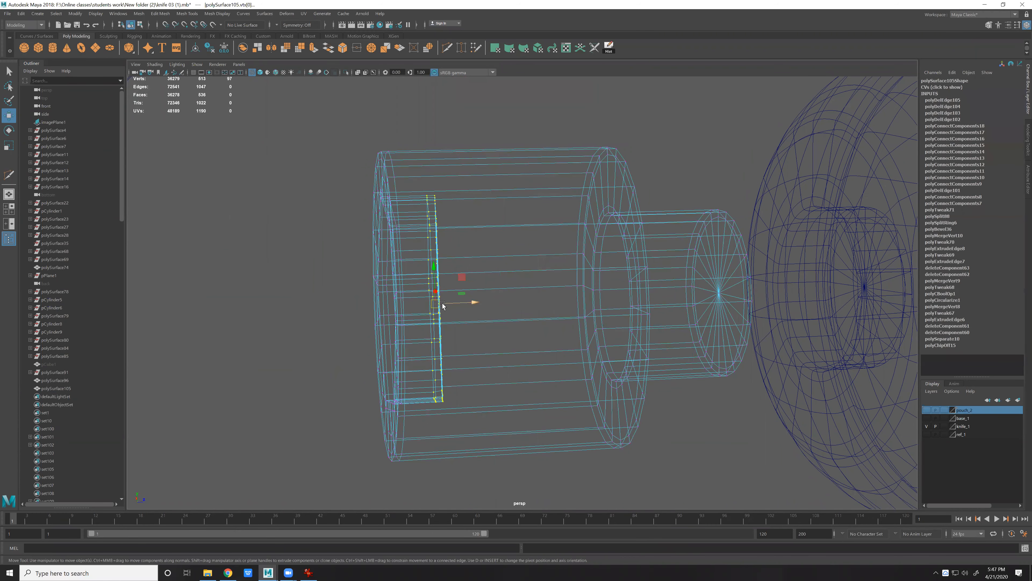
alt+drag(566, 338, 559, 342)
drag(565, 105, 650, 465)
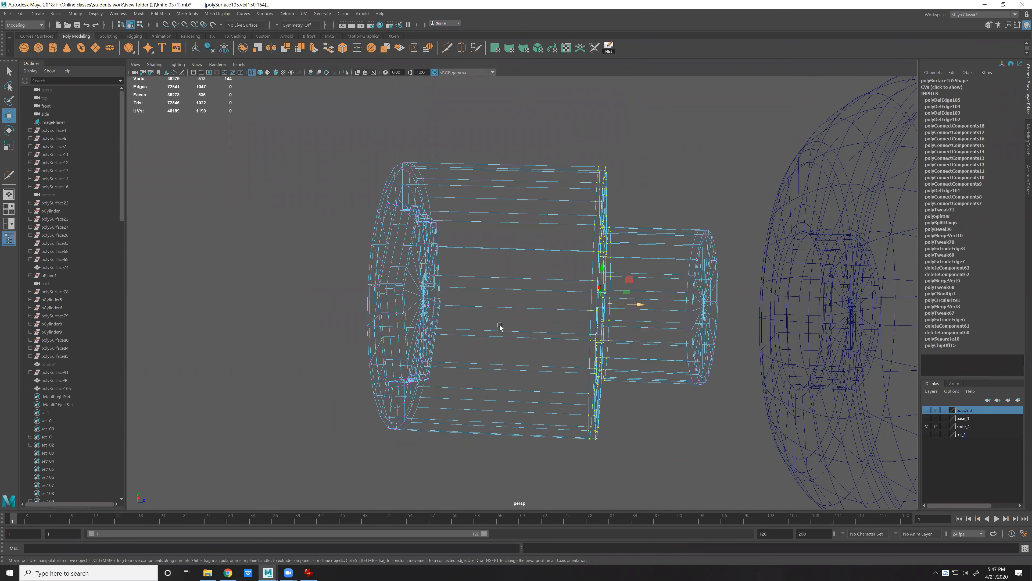
middle_drag(547, 363, 396, 359)
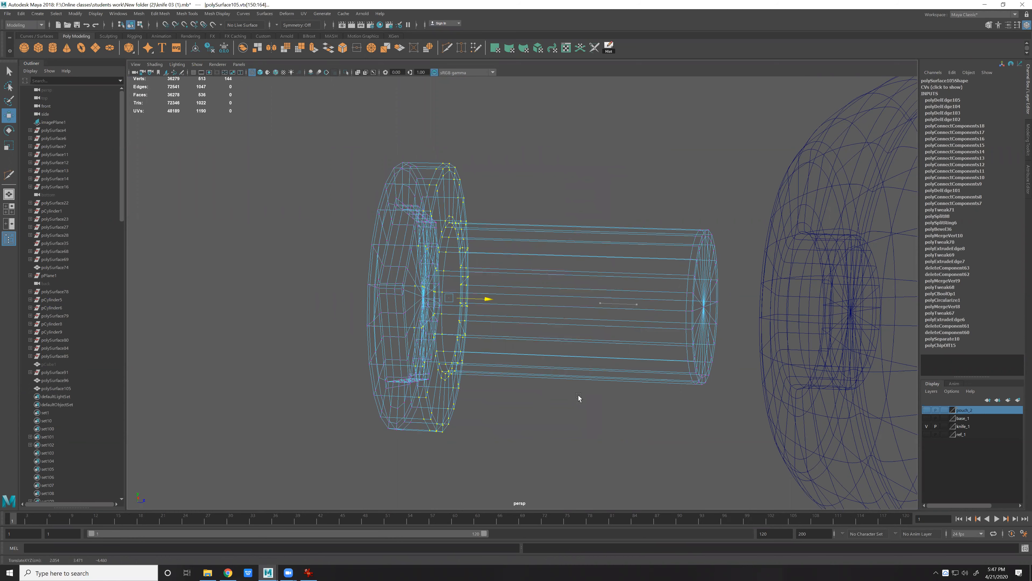
alt+drag(579, 395, 646, 276)
Shorten the cap's neck by moving its end vertices close to the thinned head, and return to object mode.
alt+drag(761, 422, 721, 326)
drag(658, 195, 752, 419)
drag(737, 303, 479, 284)
key(F8)
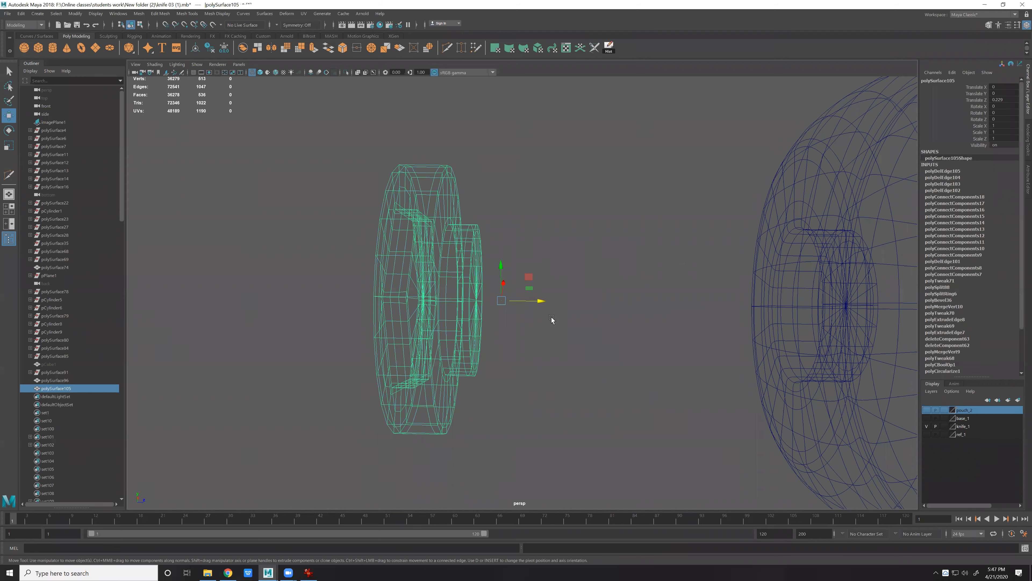
Restore shaded display and move the cap along its axis into the pommel, to Translate Z 0.726.
key(5)
alt+drag(551, 319, 578, 334)
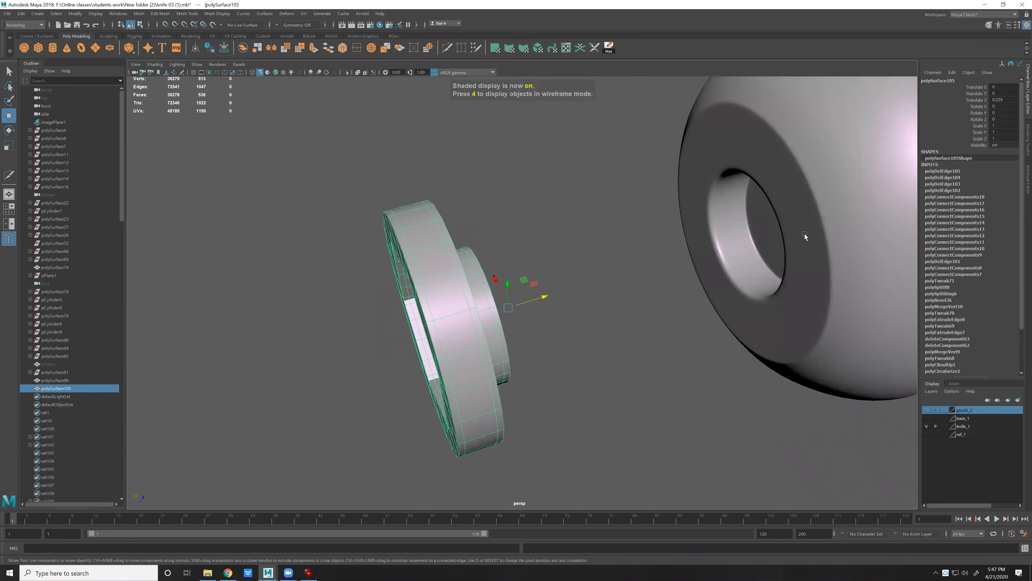
middle_drag(805, 233, 805, 278)
alt+drag(714, 262, 488, 309)
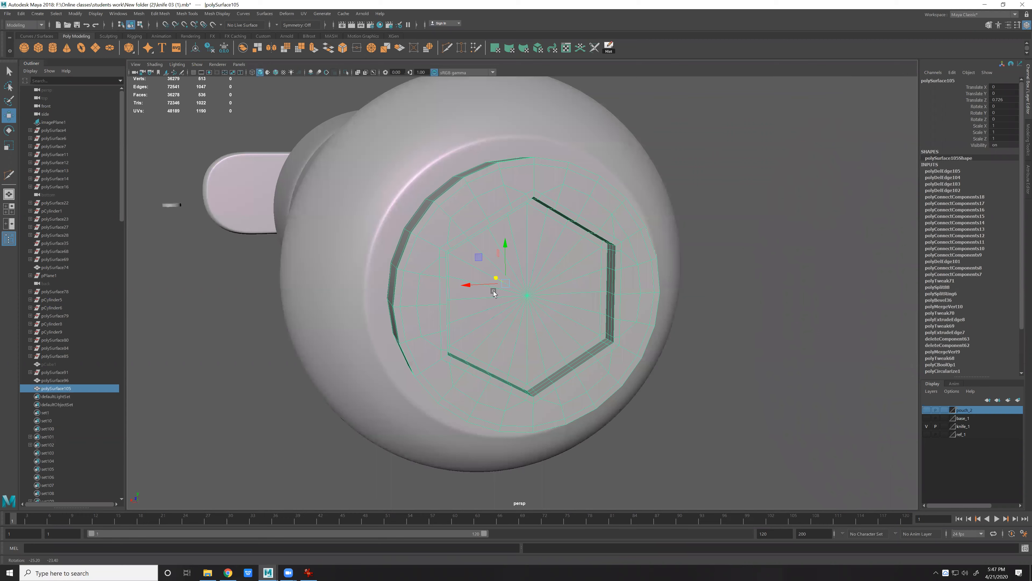
Scale the cap uniformly to 0.571 to fit the hole in the pommel's end.
scroll(469, 294, up, 3)
key(r)
middle_drag(428, 311, 406, 322)
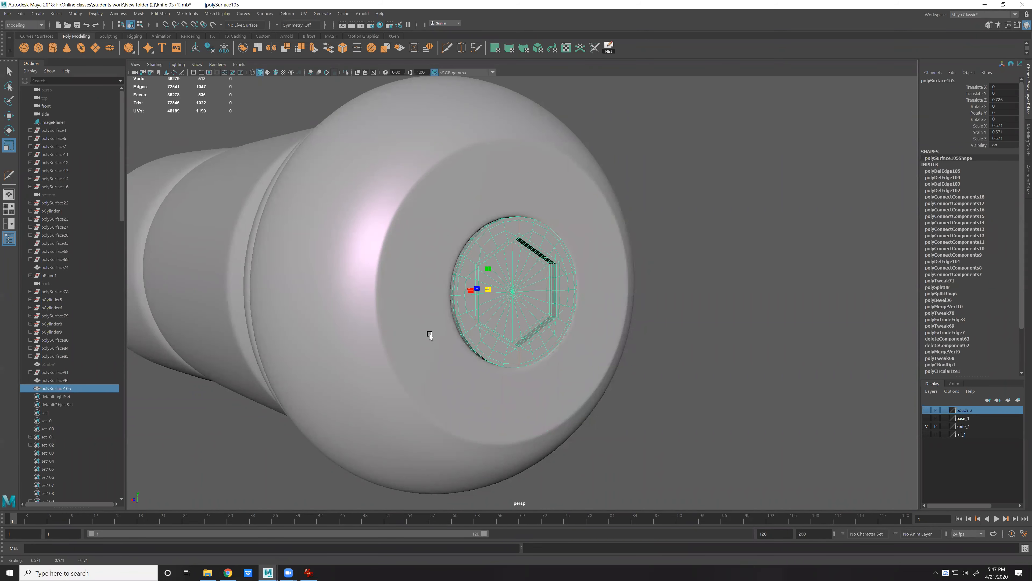
scroll(513, 362, up, 5)
alt+drag(513, 362, 520, 362)
scroll(556, 342, down, 5)
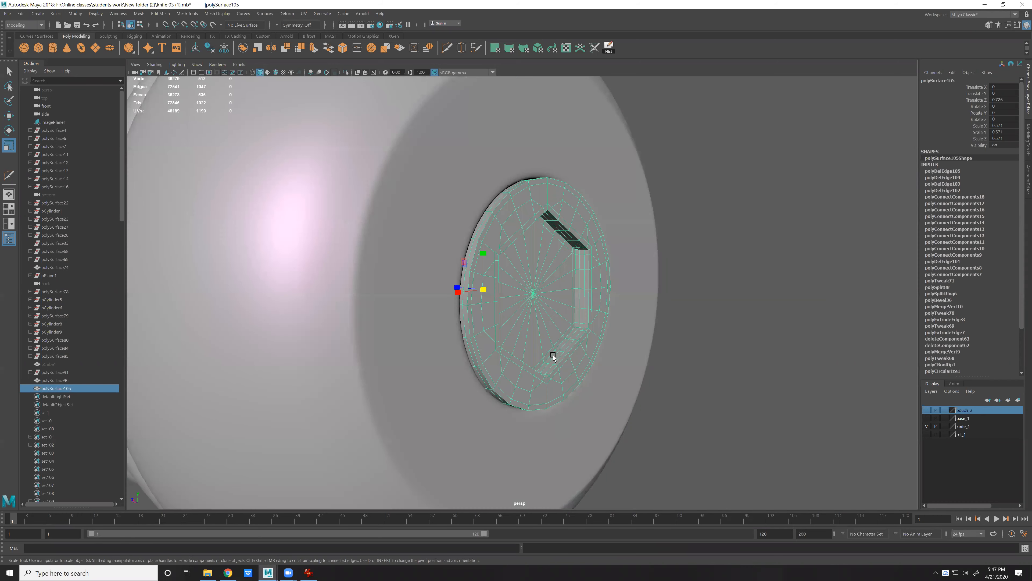
Preview the cap smoothed and try to snap its pivot to the rim.
key(3)
alt+drag(571, 340, 580, 319)
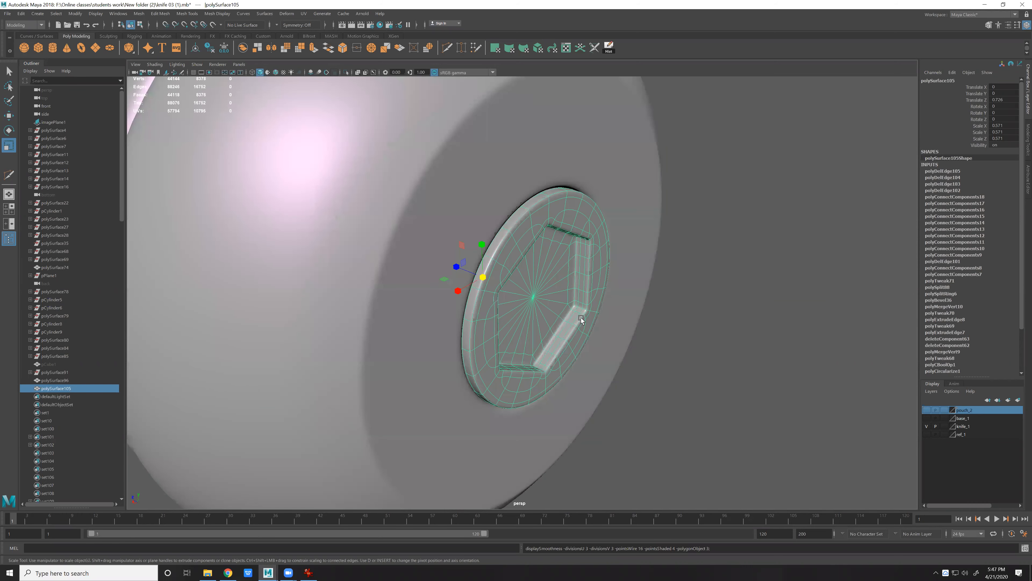
key(w)
key(d)
key(v)
middle_drag(510, 235, 522, 250)
key(q)
key(w)
Turn off the smooth preview on the cap and pommel, and snap the cap's pivot to a vertex on its rim.
key(1)
click(512, 245)
key(1)
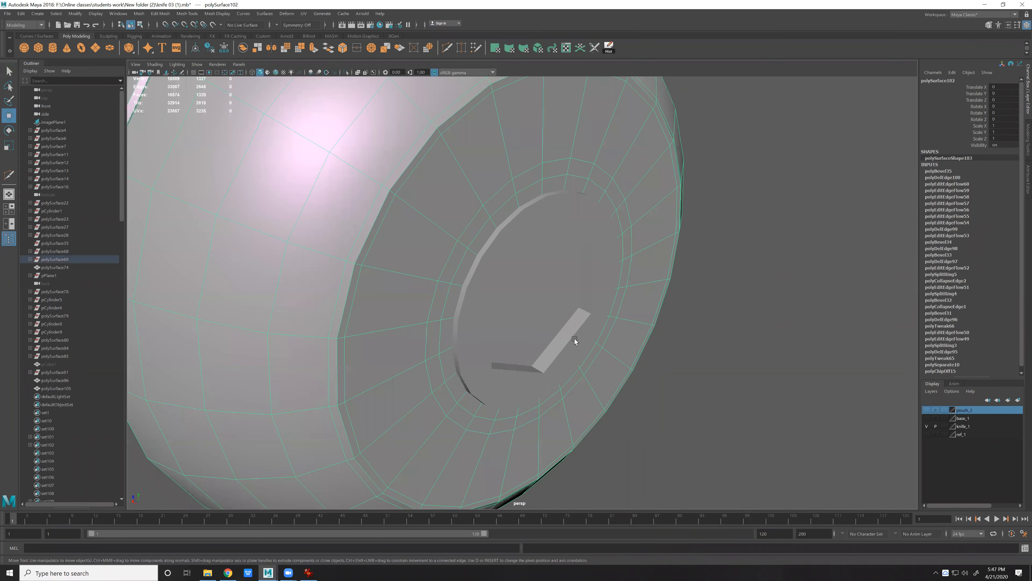
click(574, 337)
scroll(497, 369, up, 5)
alt+drag(571, 315, 575, 313)
key(d)
click(576, 312)
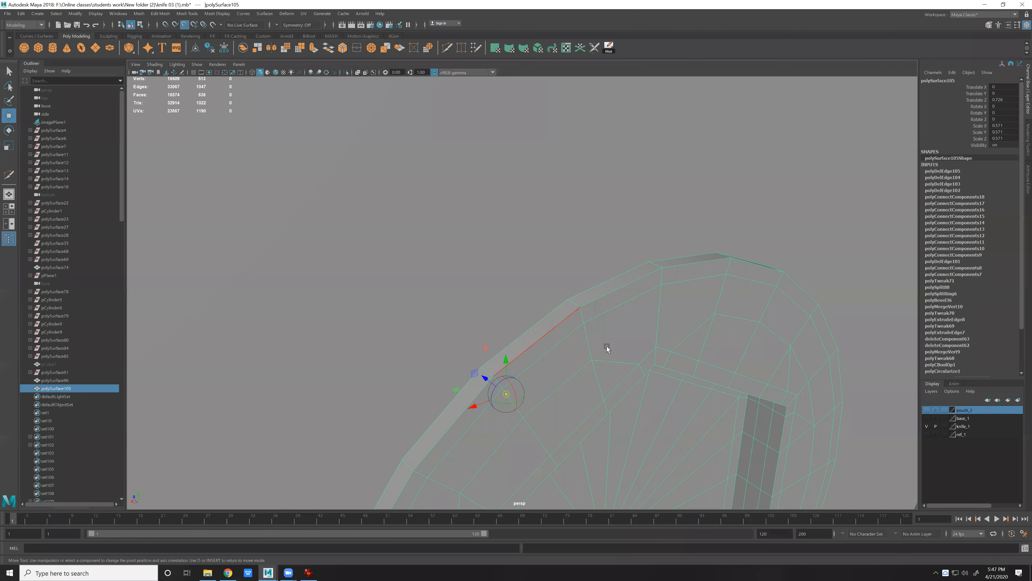
click(556, 294)
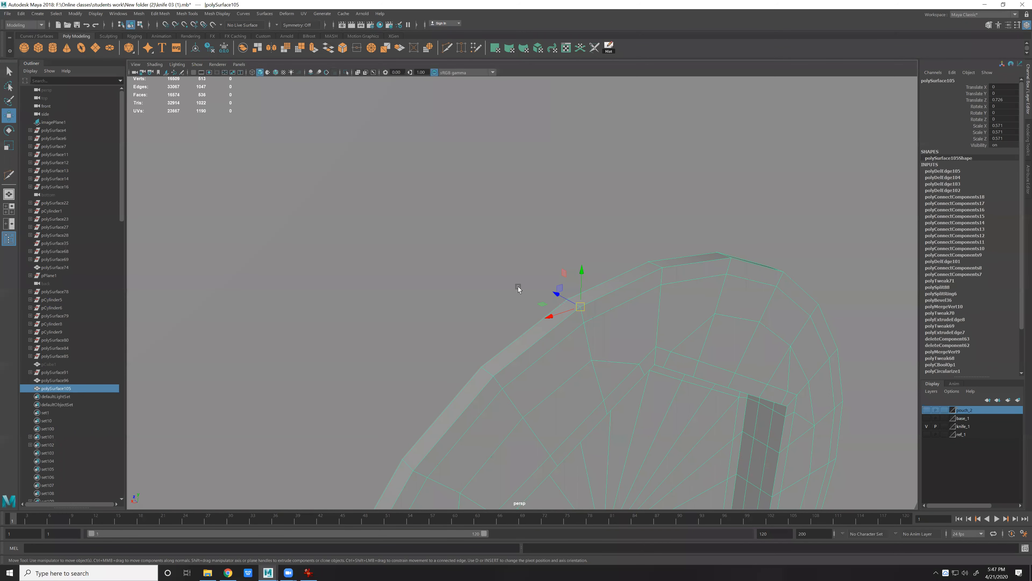
Turn on wireframe on shaded and move the cap along its axis flush with the pommel hole's edge, to Translate Z 0.731.
click(276, 72)
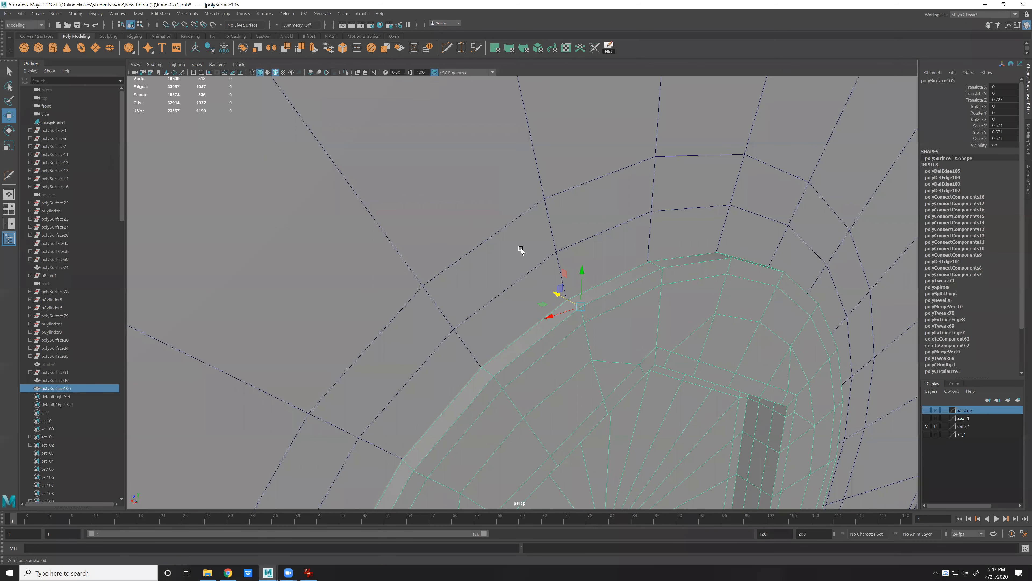
alt+drag(521, 249, 507, 228)
scroll(516, 234, down, 3)
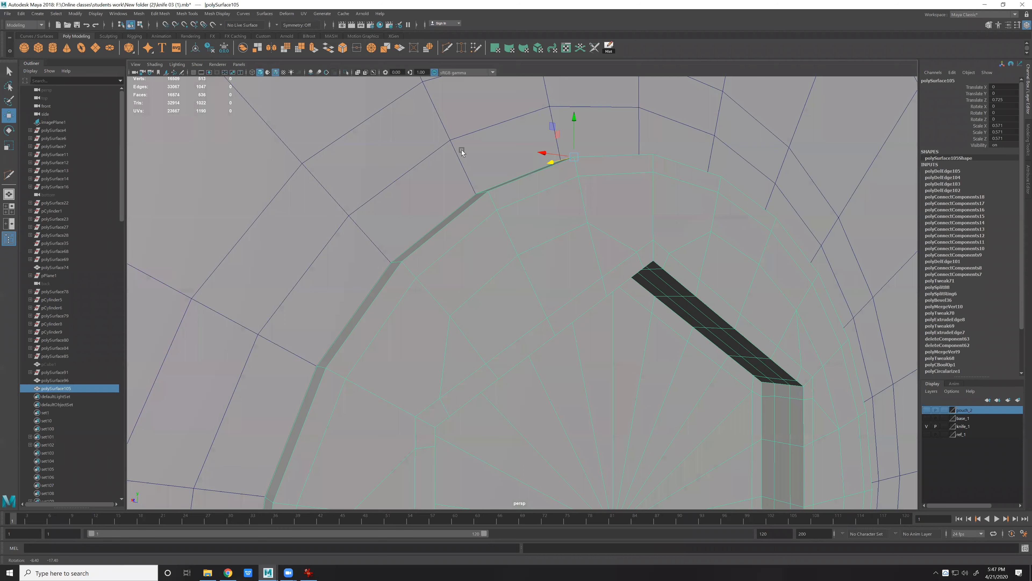
scroll(482, 176, down, 3)
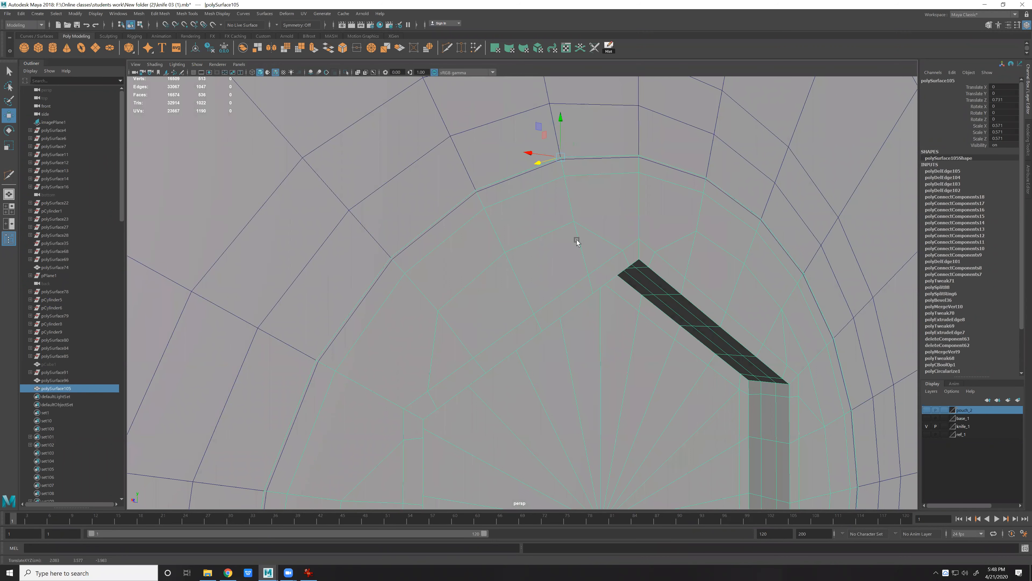
Preview the cap and pommel smoothed, and deselect them to check the fit.
alt+drag(576, 237, 683, 234)
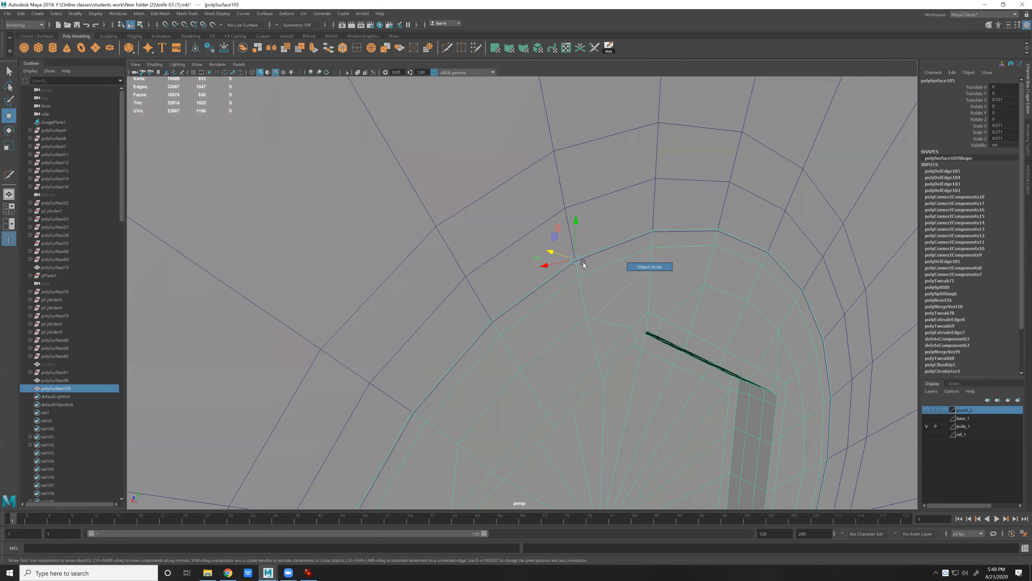
key(3)
scroll(584, 265, down, 3)
click(696, 389)
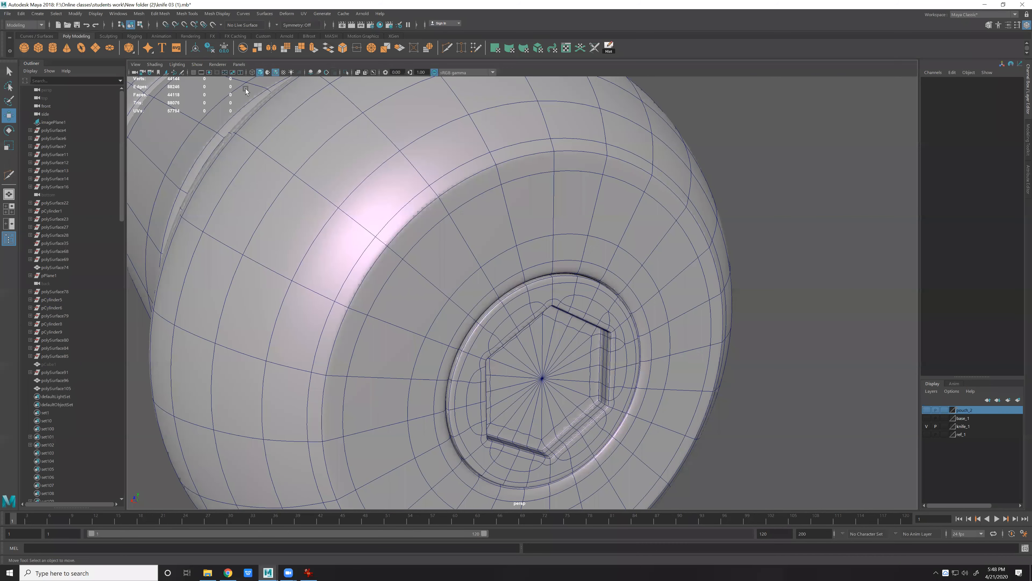
alt+drag(602, 341, 528, 284)
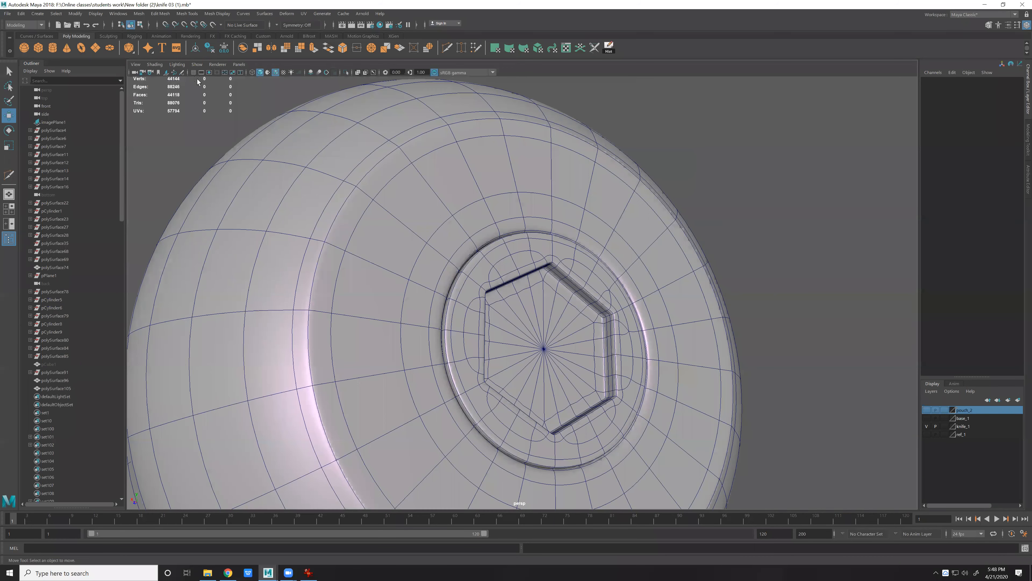
Turn off wireframe on shaded and examine the seated cap in the pommel from an angle and head-on.
click(275, 76)
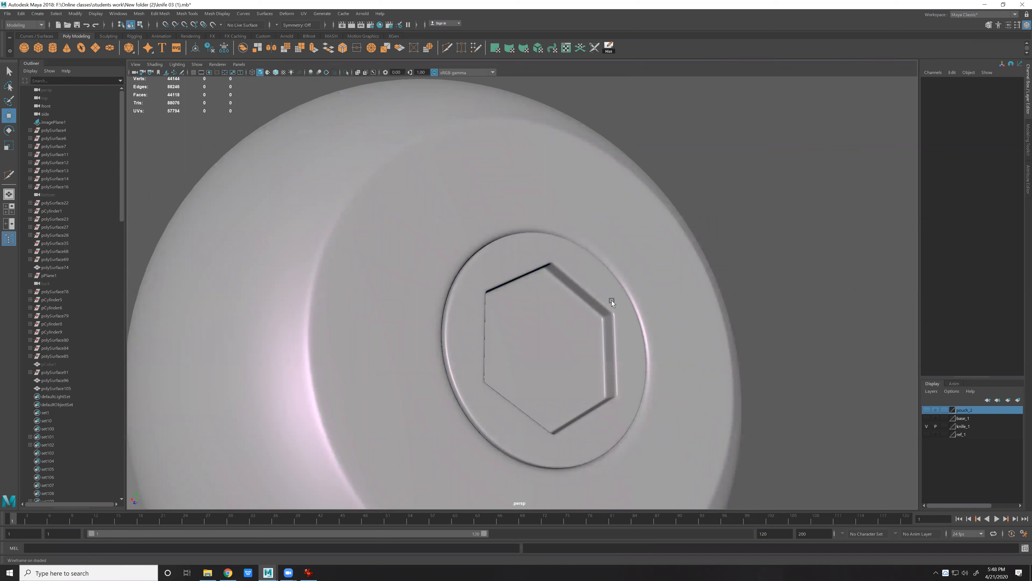
alt+drag(642, 321, 641, 322)
alt+drag(601, 358, 506, 331)
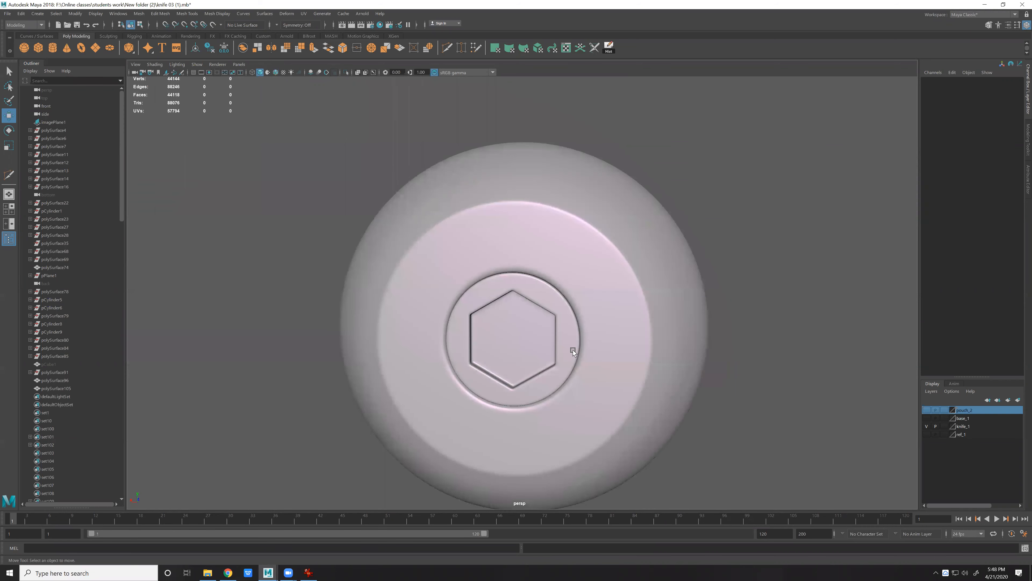
Turn off the cap's smooth preview, select the faces around its centre vertex and grow the selection beyond the hexagonal recess.
click(541, 337)
scroll(542, 336, up, 3)
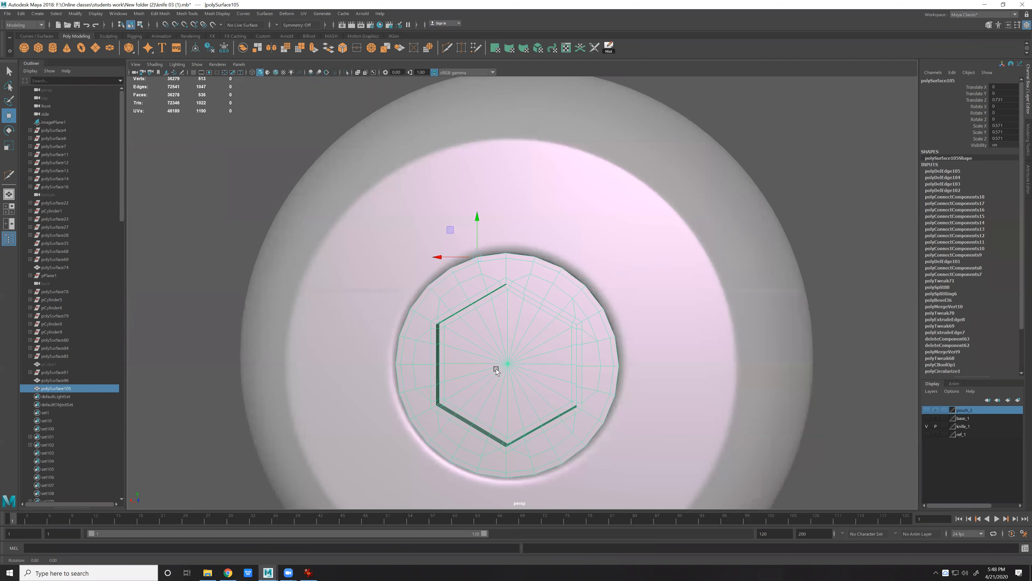
key(F9)
click(534, 355)
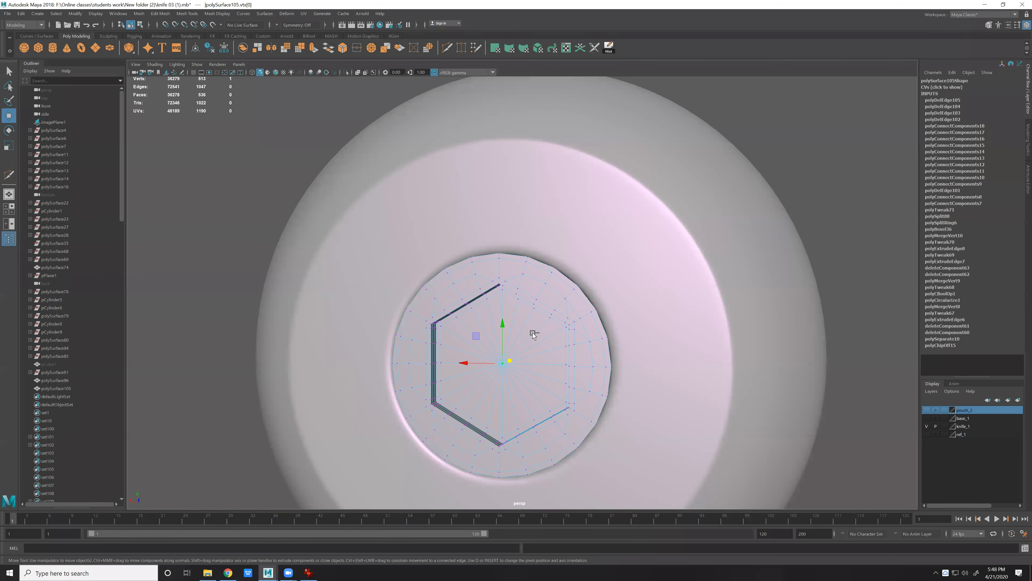
ctrl+right_click(528, 331)
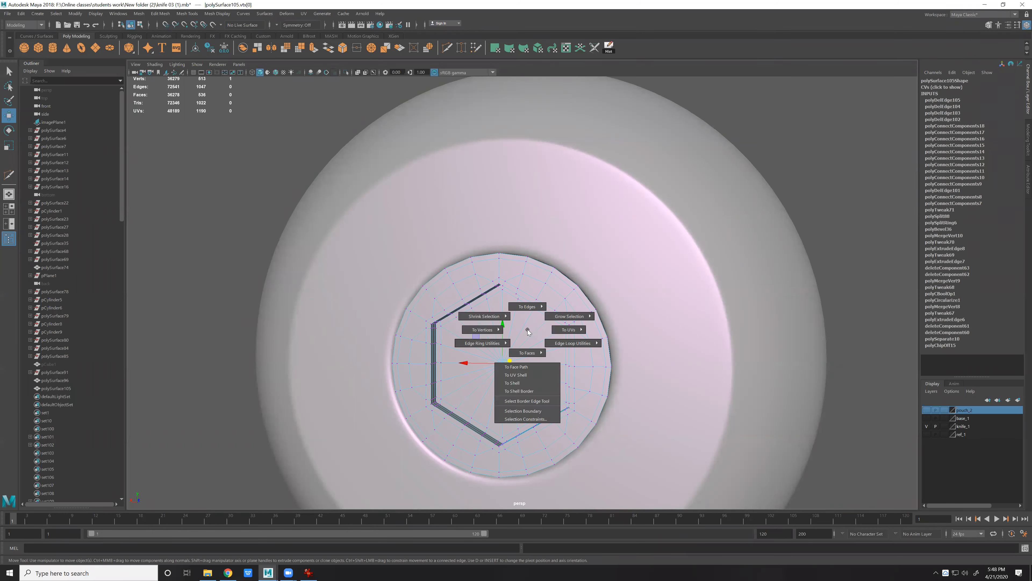
click(527, 352)
ctrl+right_drag(530, 342, 585, 319)
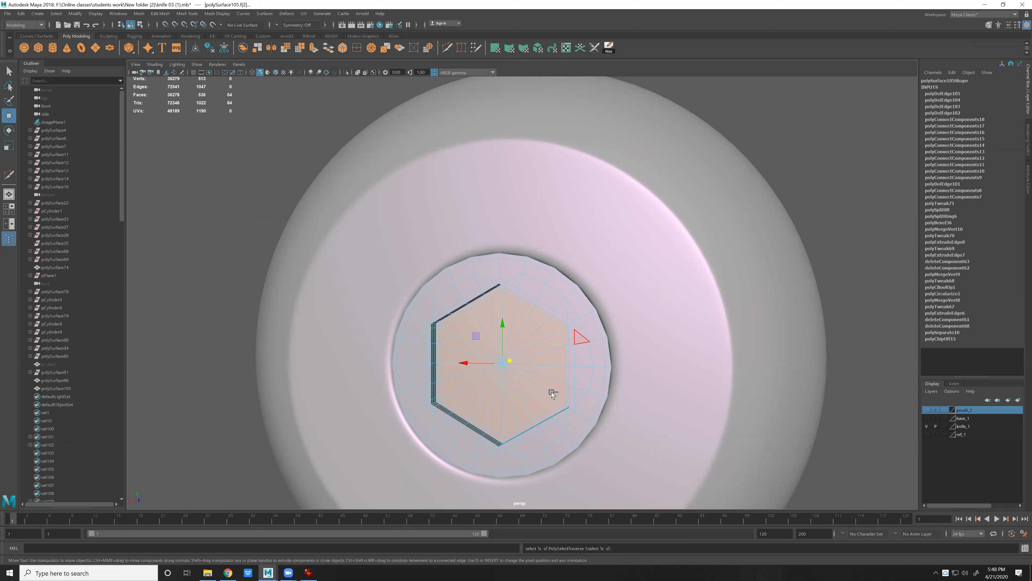
key(shift+period)
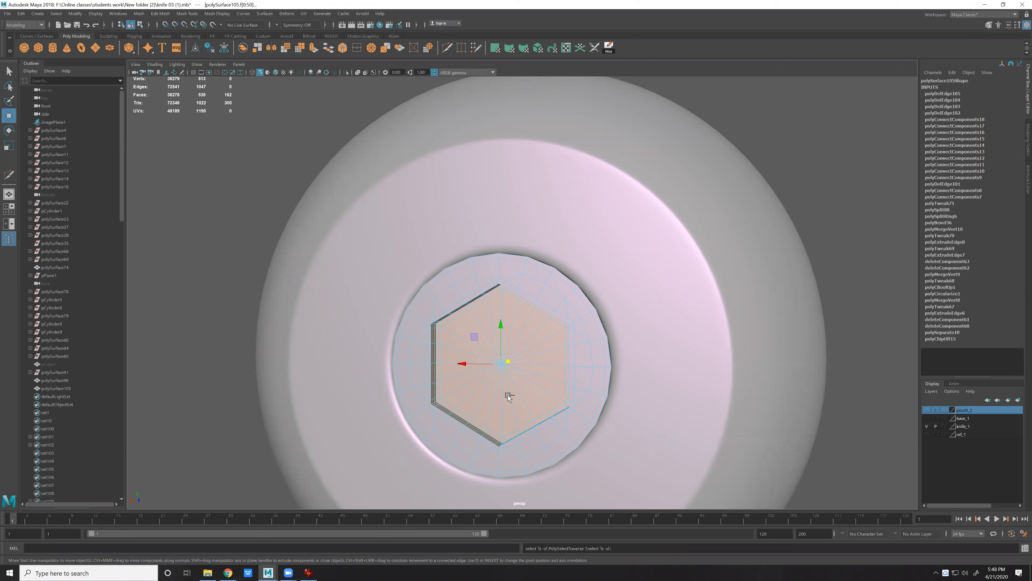
key(shift+period)
Add the remaining unselected faces around the cap's front face to the selection, leaving out the narrow outer rim.
alt+drag(441, 271, 463, 281)
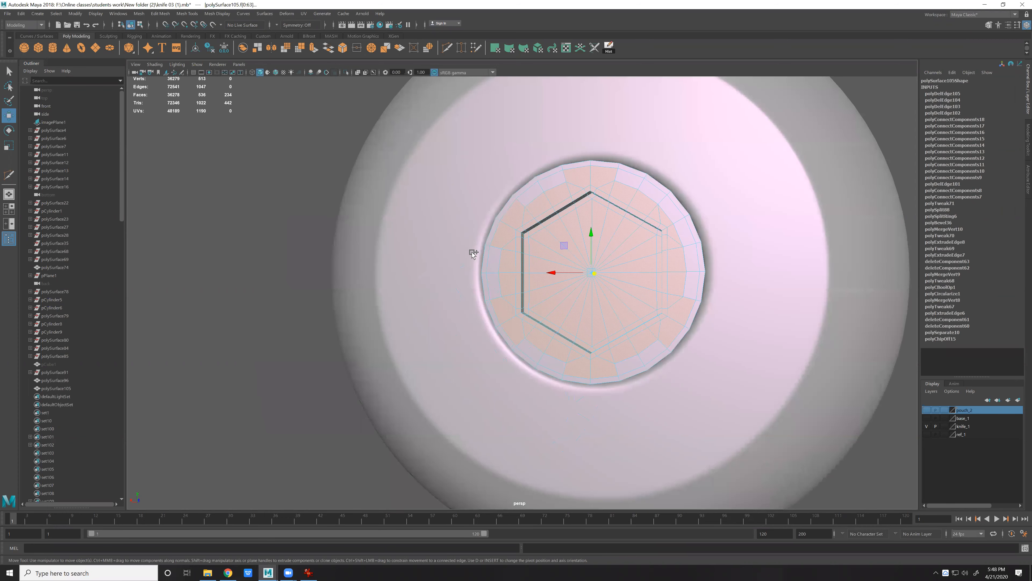
scroll(467, 236, up, 6)
scroll(385, 365, down, 3)
alt+drag(263, 405, 285, 380)
shift+click(285, 380)
shift+click(519, 412)
alt+drag(523, 368, 466, 201)
shift+click(443, 167)
shift+click(471, 282)
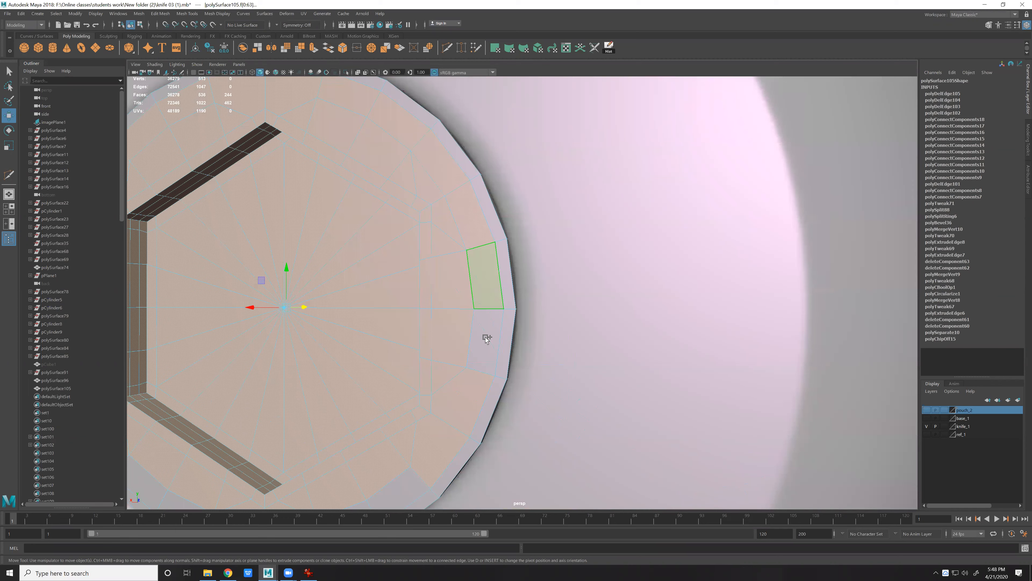
shift+click(533, 333)
alt+middle_drag(532, 332, 609, 240)
alt+drag(576, 245, 405, 246)
shift+click(355, 231)
alt+drag(480, 332, 619, 229)
shift+click(619, 228)
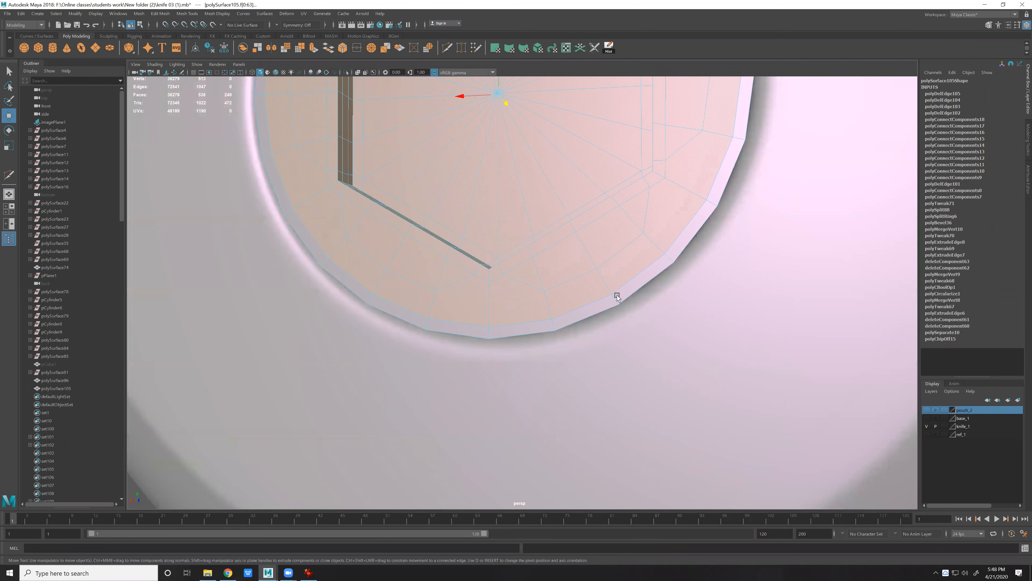
Try extending the cap's front-face selection onto the outer rim, and undo the extension.
scroll(585, 297, down, 5)
alt+drag(585, 298, 583, 297)
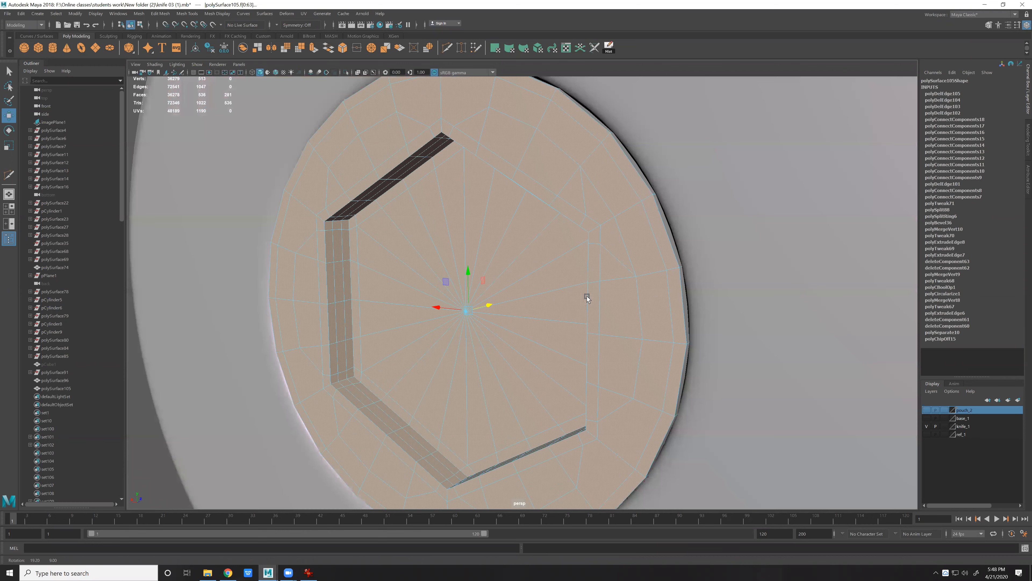
key(ctrl+z)
key(ctrl+z)
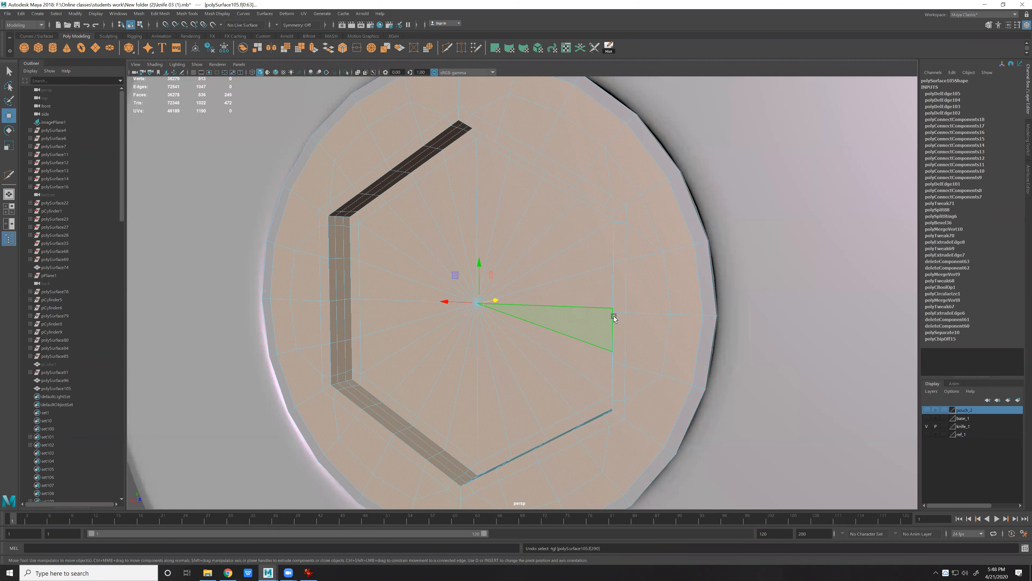
key(ctrl+z)
key(ctrl+z)
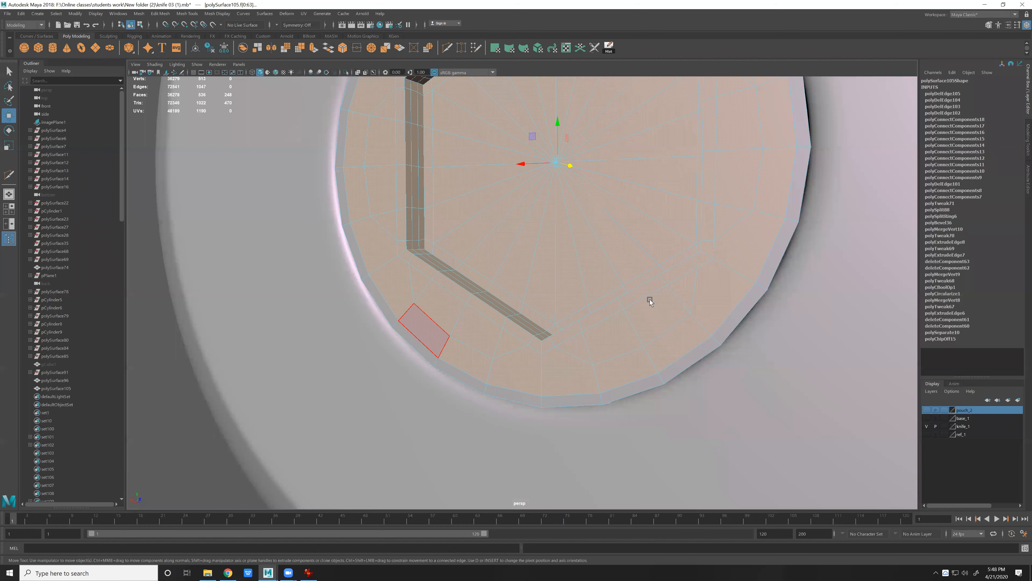
key(ctrl+z)
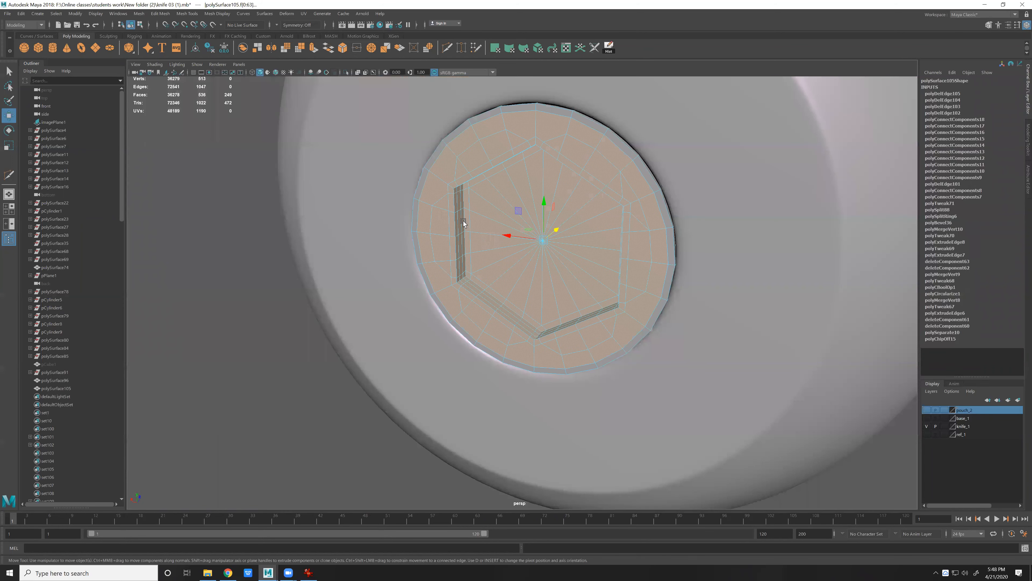
alt+drag(467, 222, 456, 224)
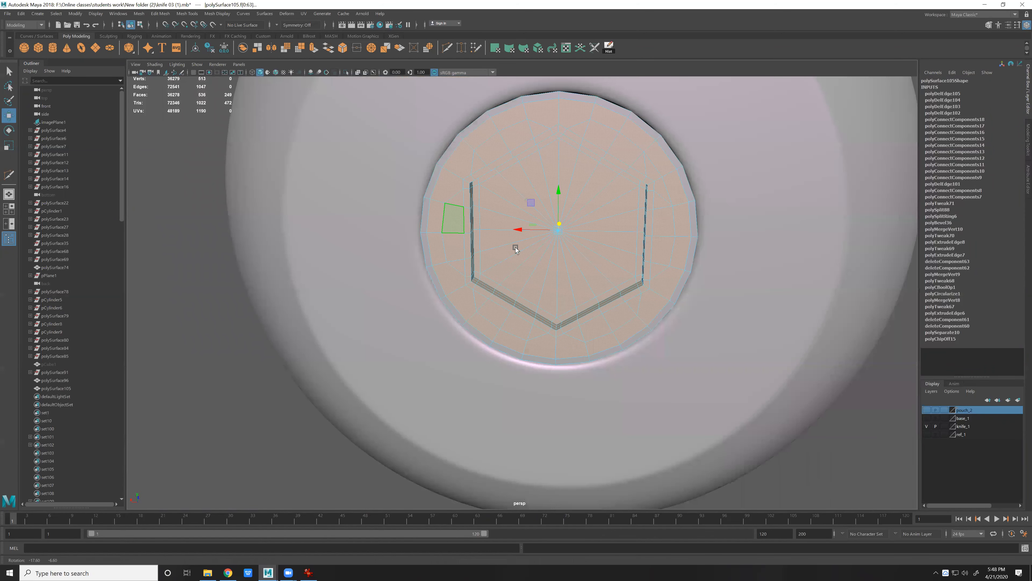
alt+drag(515, 249, 535, 261)
mouse_move(560, 300)
alt+mouse_down()
mouse_move(568, 319)
mouse_move(556, 293)
mouse_move(545, 305)
alt+mouse_up()
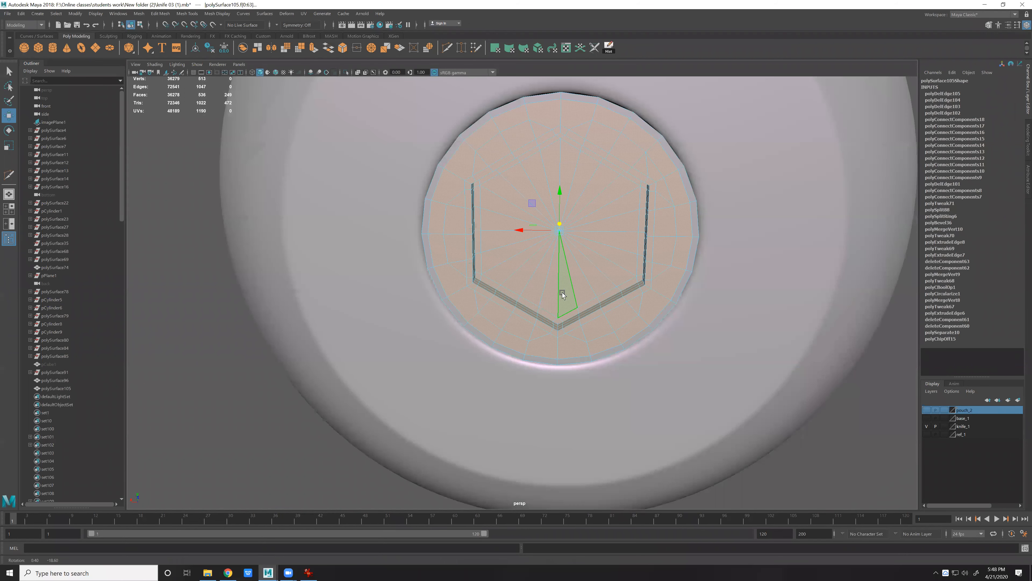
Return the cap to object mode, turn on its smooth preview and clear the selection.
right_drag(562, 293, 585, 270)
key(3)
alt+drag(585, 270, 519, 286)
alt+right_drag(612, 325, 475, 234)
click(475, 235)
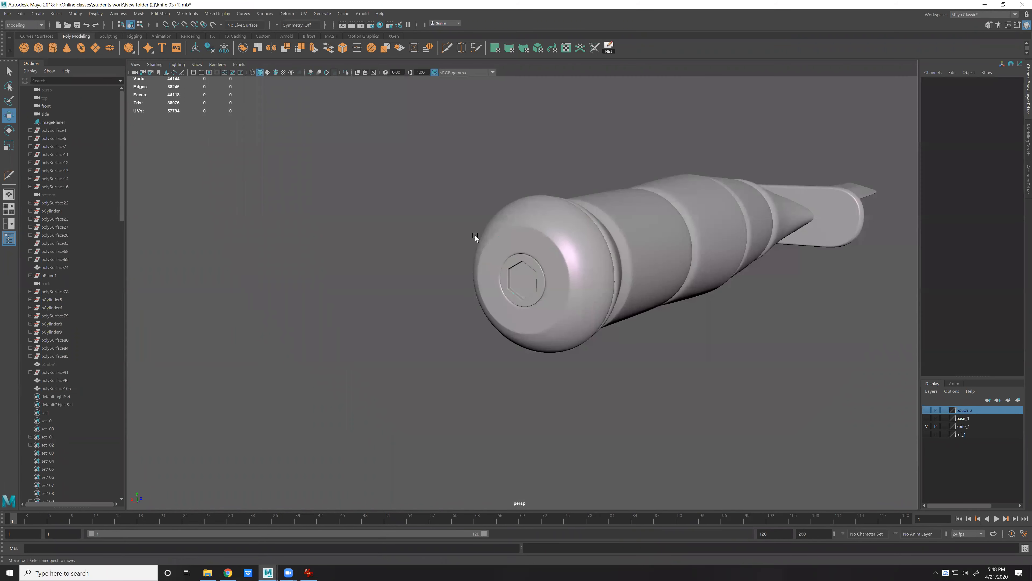
Examine the handle, pommel and guard of the knife from several sides.
click(644, 299)
alt+drag(644, 299, 321, 242)
alt+drag(561, 190, 741, 314)
click(646, 342)
click(645, 309)
alt+drag(530, 199, 509, 308)
scroll(509, 309, down, 5)
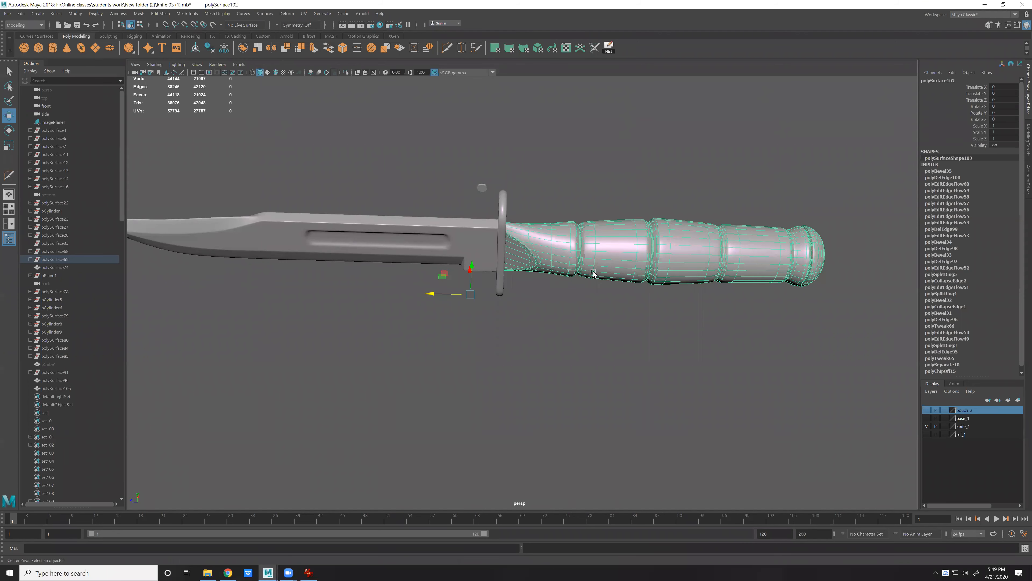
alt+drag(593, 274, 681, 302)
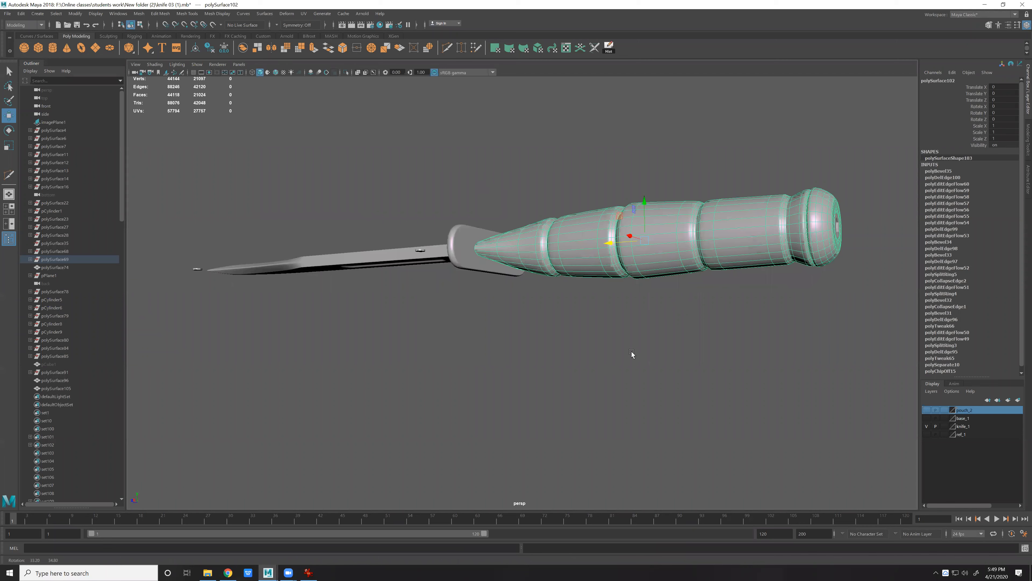
click(631, 351)
alt+drag(632, 351, 651, 364)
alt+drag(689, 335, 673, 334)
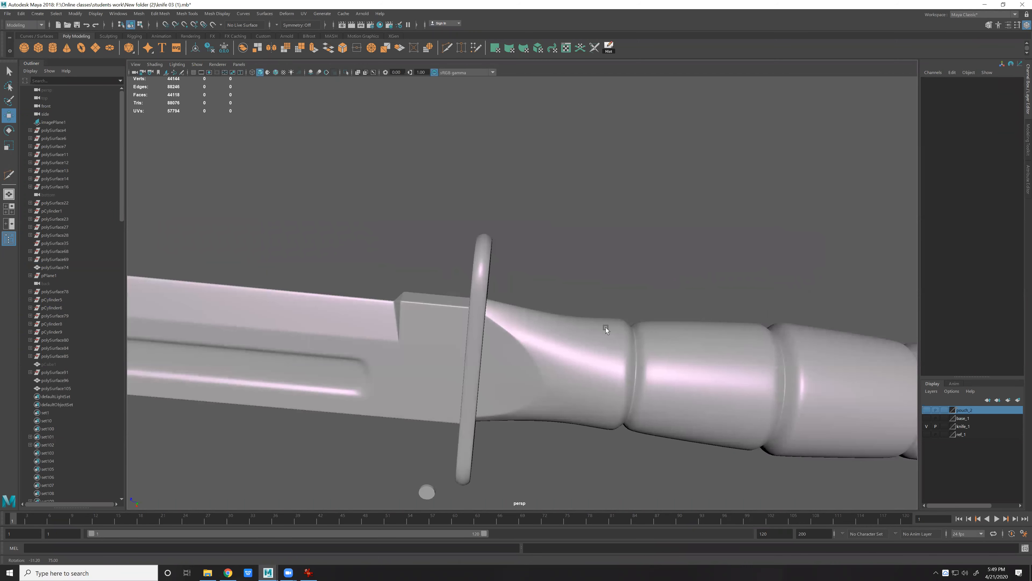
Examine the smoothed blade, its fuller and its cutting edge from an angle and from the side.
alt+drag(605, 327, 542, 291)
alt+drag(417, 162, 516, 238)
alt+right_drag(516, 238, 528, 243)
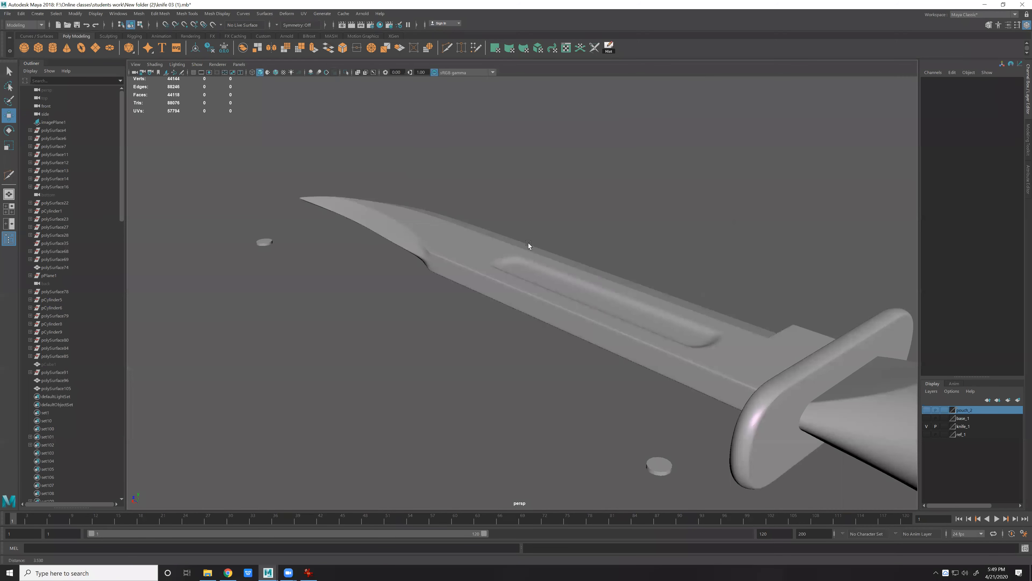
click(579, 269)
alt+drag(630, 248, 590, 342)
key(3)
click(610, 319)
alt+drag(605, 281, 577, 290)
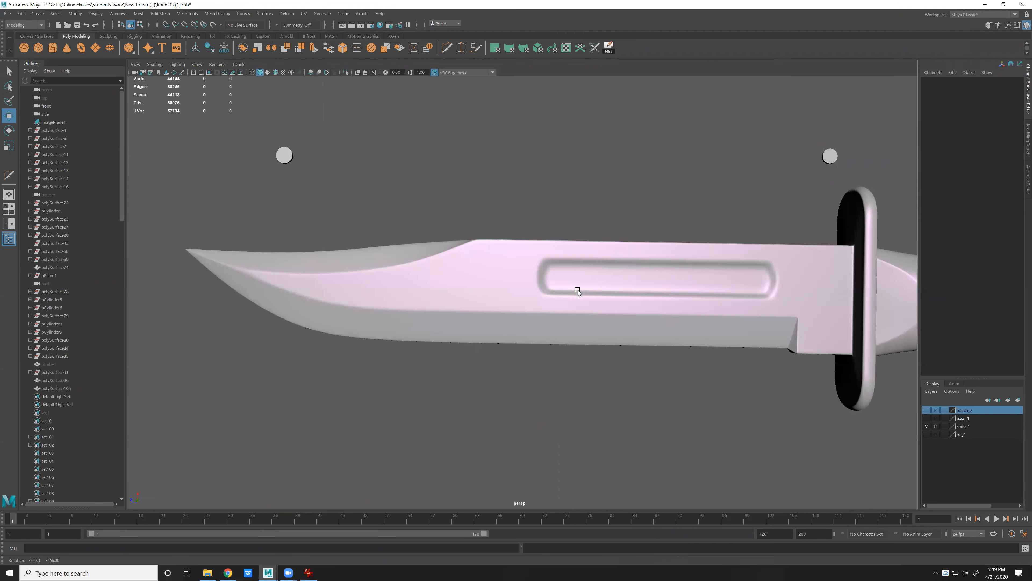
alt+drag(487, 289, 471, 260)
Turn off the blade's smooth preview and examine its mesh at the guard, the notch and the fuller.
click(486, 289)
key(1)
alt+middle_drag(640, 278, 427, 303)
alt+right_drag(610, 281, 641, 278)
alt+drag(660, 302, 408, 273)
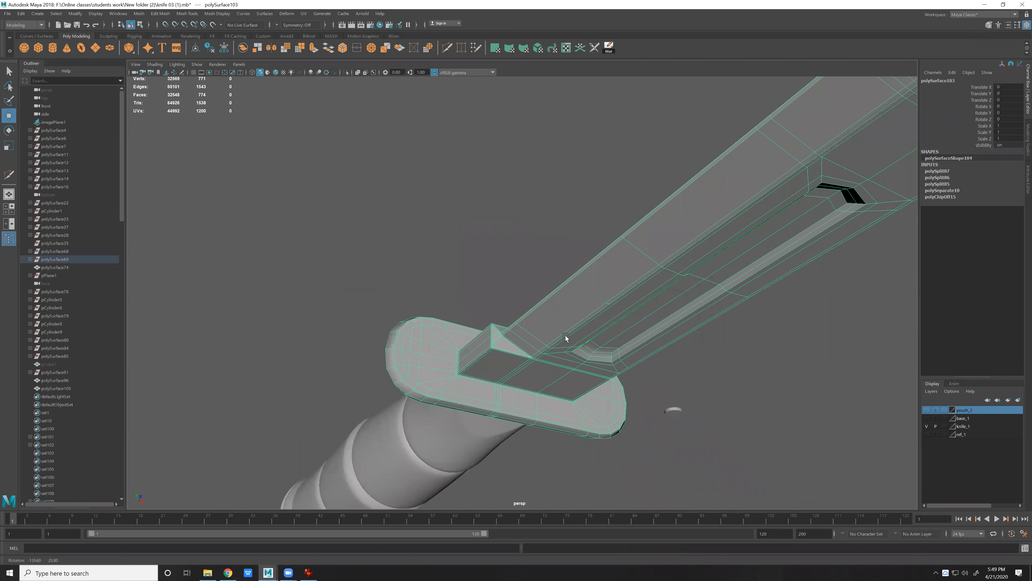
alt+drag(565, 335, 645, 344)
alt+right_drag(585, 376, 595, 397)
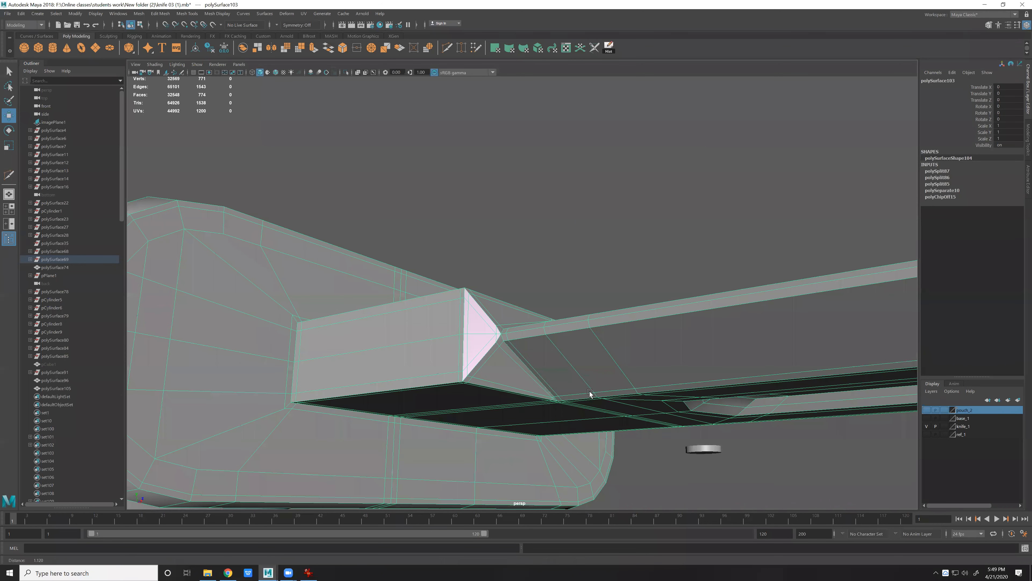
alt+drag(590, 393, 634, 352)
key(1)
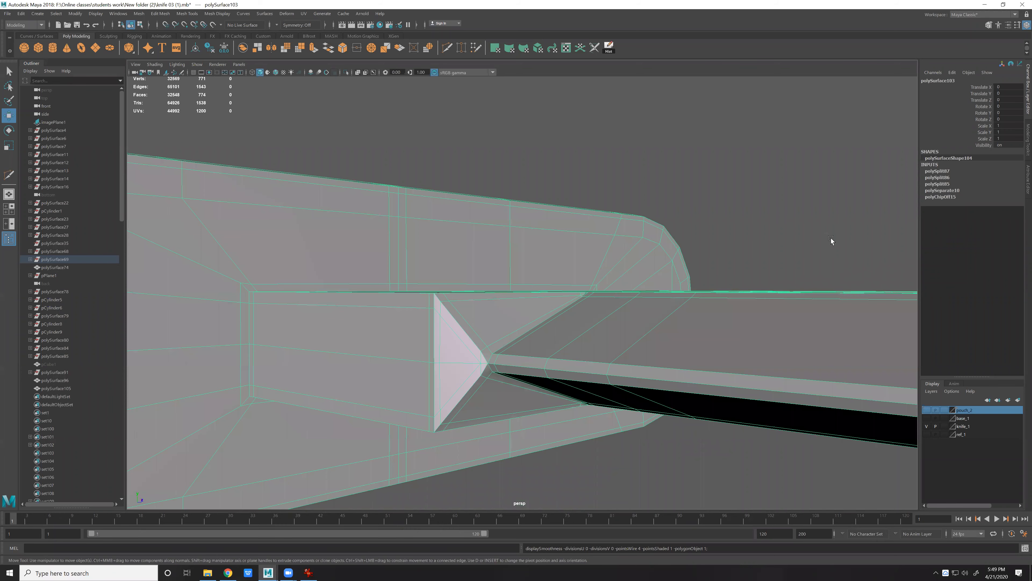
alt+drag(780, 332, 533, 219)
scroll(532, 219, down, 8)
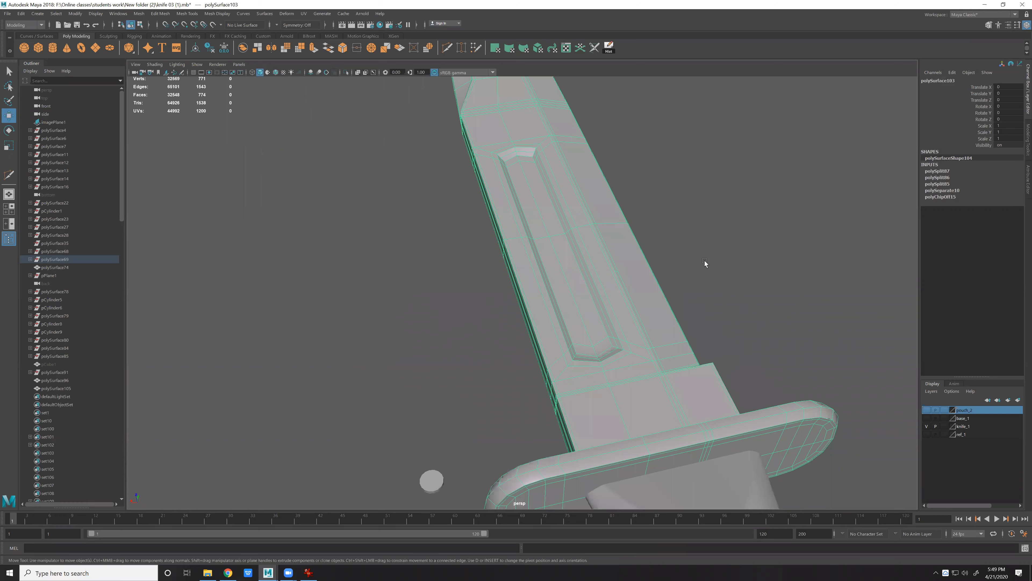
scroll(704, 260, up, 5)
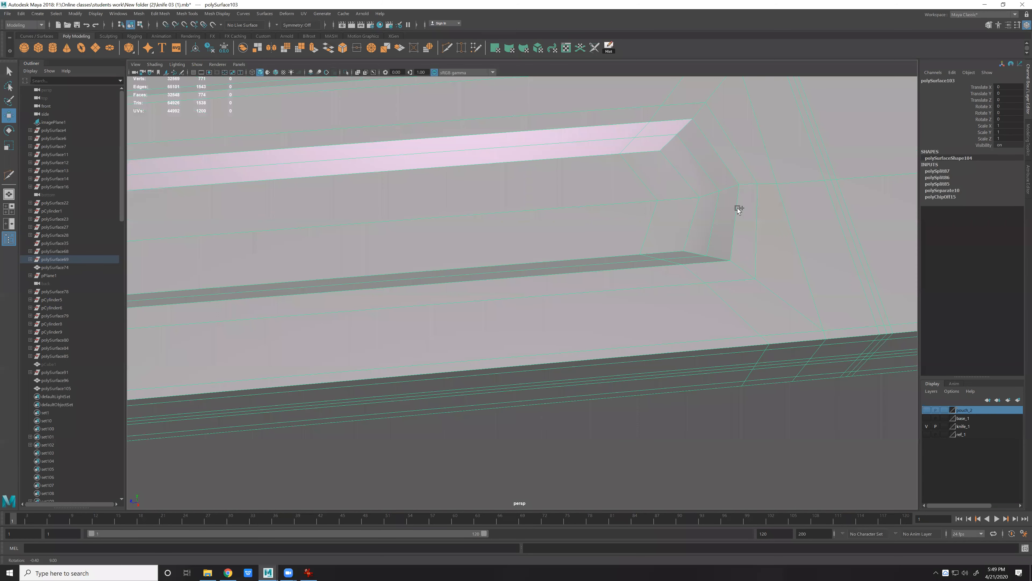
Soften the selected edges at the fuller's end and delete the extra edge loop running along its sloped wall.
click(679, 175)
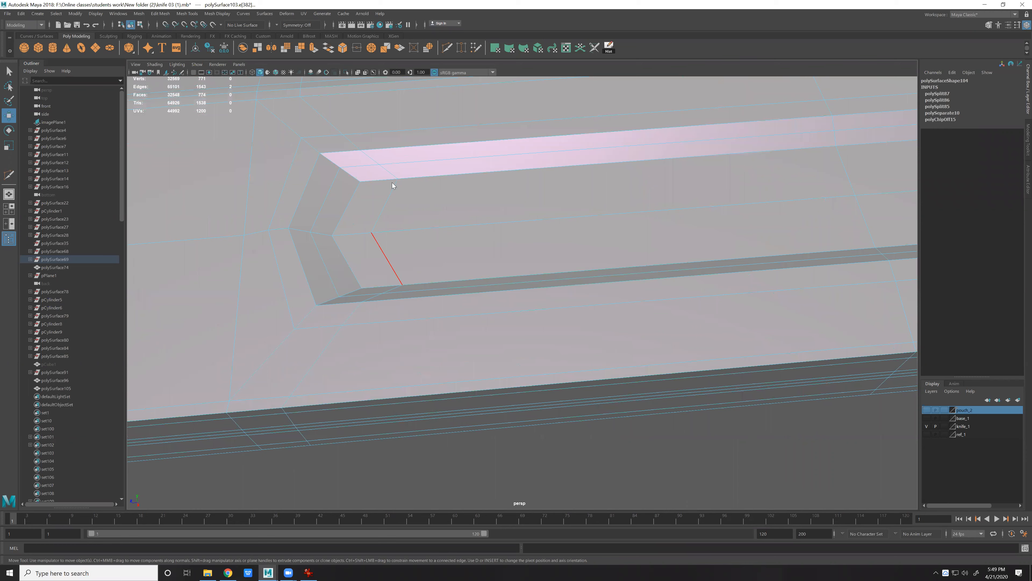
click(392, 183)
shift+right_drag(391, 183, 633, 262)
key(1)
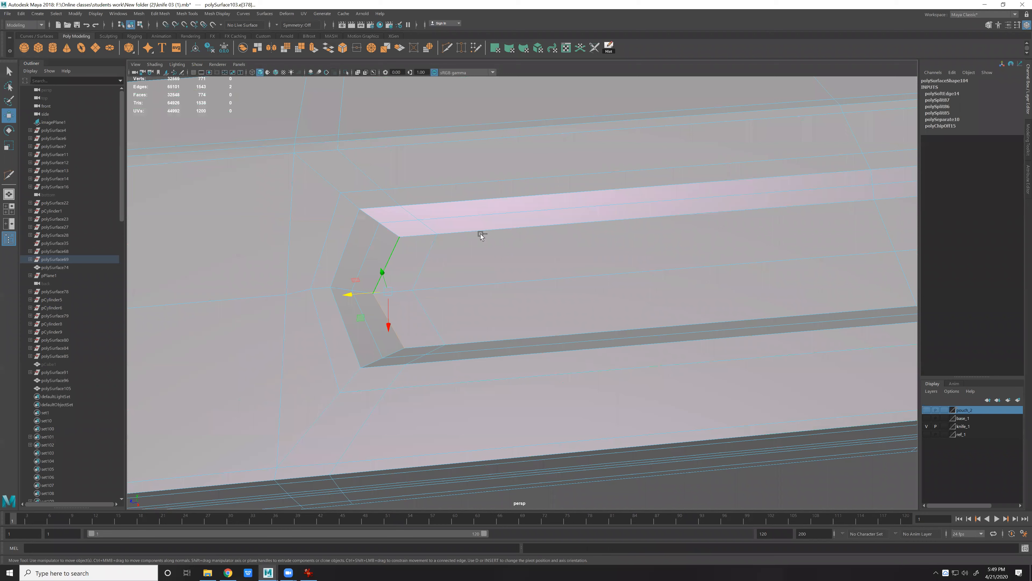
key(Delete)
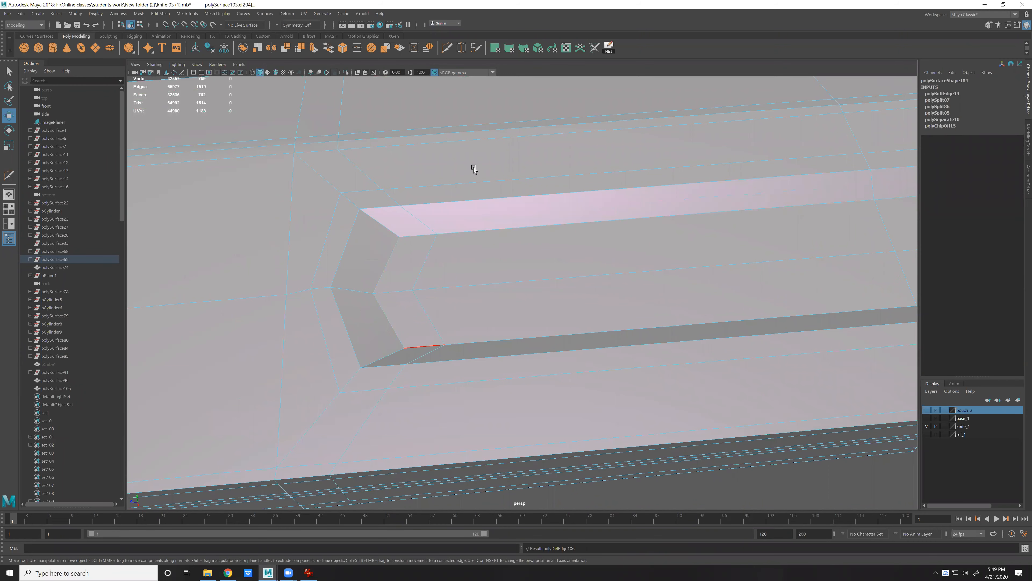
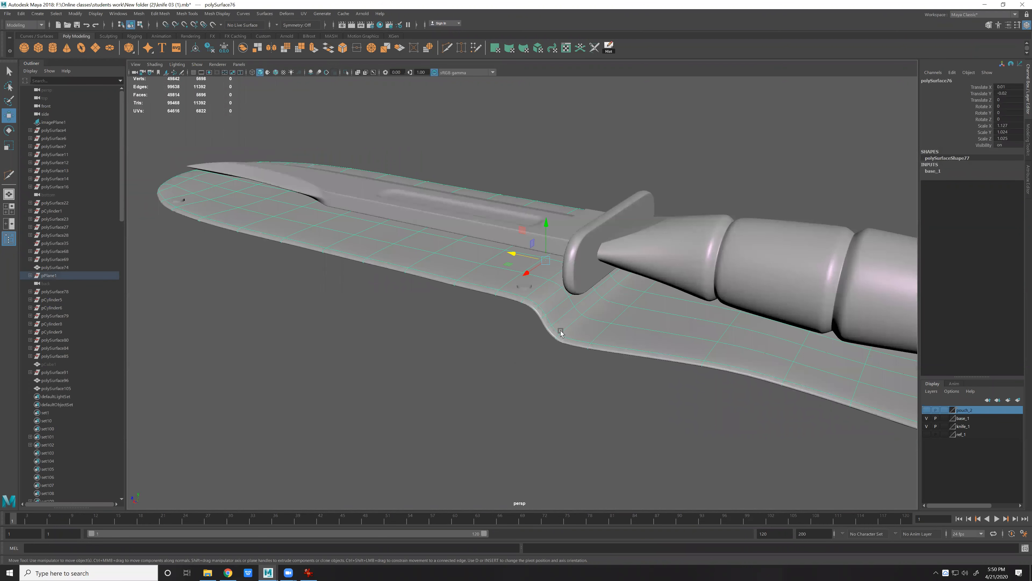
Delete the side wall and the underside faces of the base plate beneath the knife, leaving only its upper surface.
alt+drag(560, 330, 453, 258)
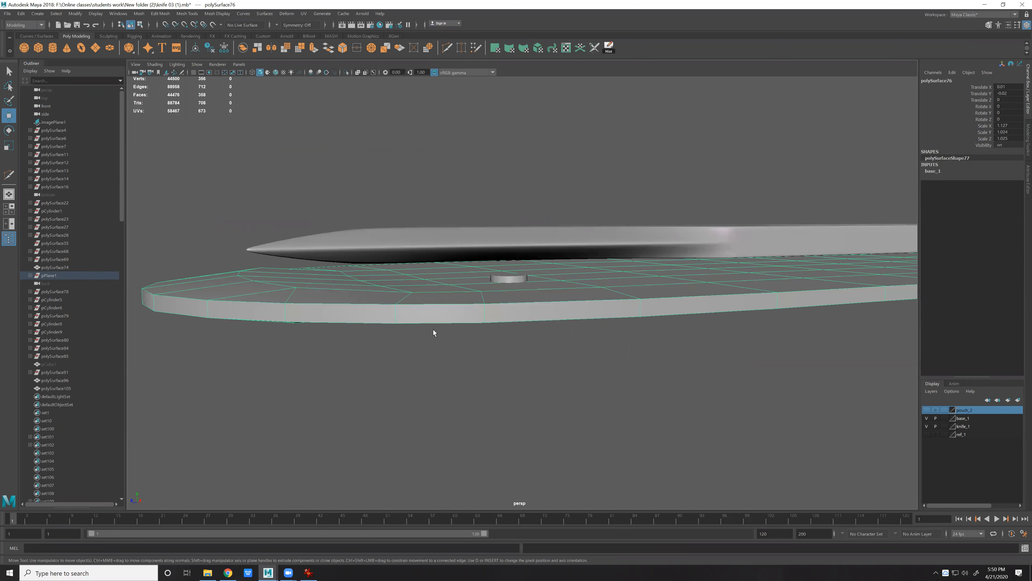
alt+drag(394, 304, 353, 263)
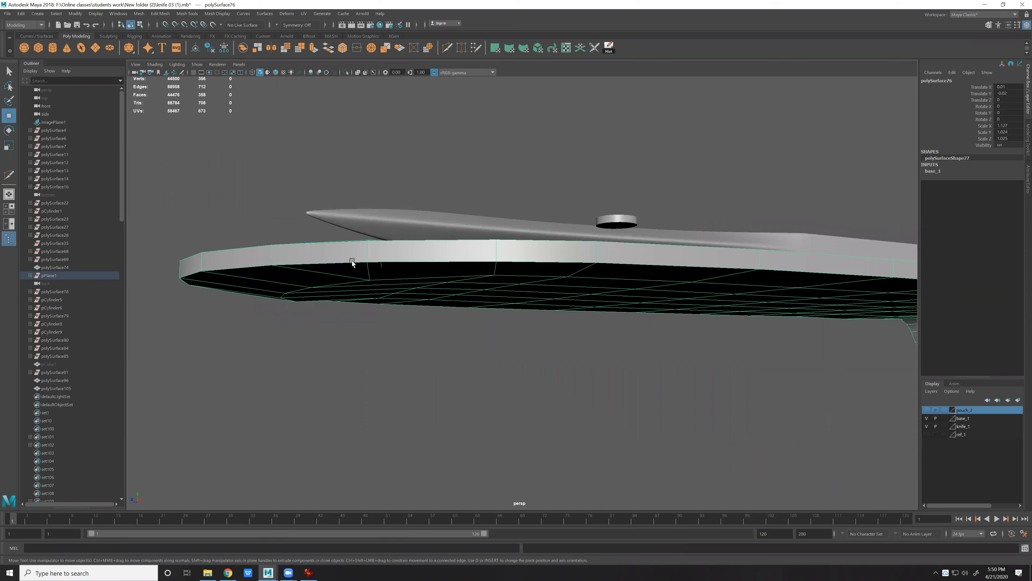
double_click(352, 262)
key(Delete)
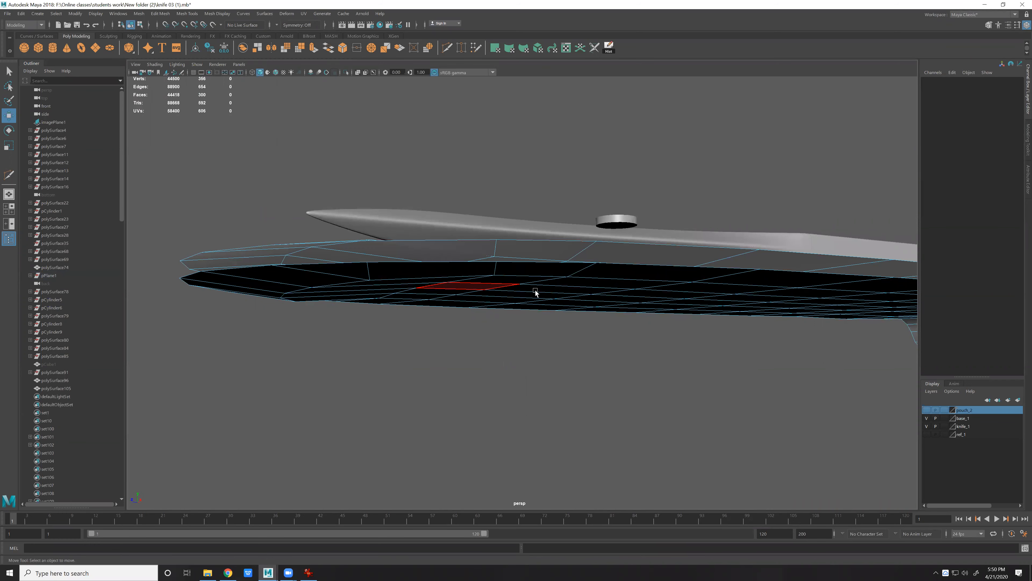
alt+drag(570, 284, 565, 321)
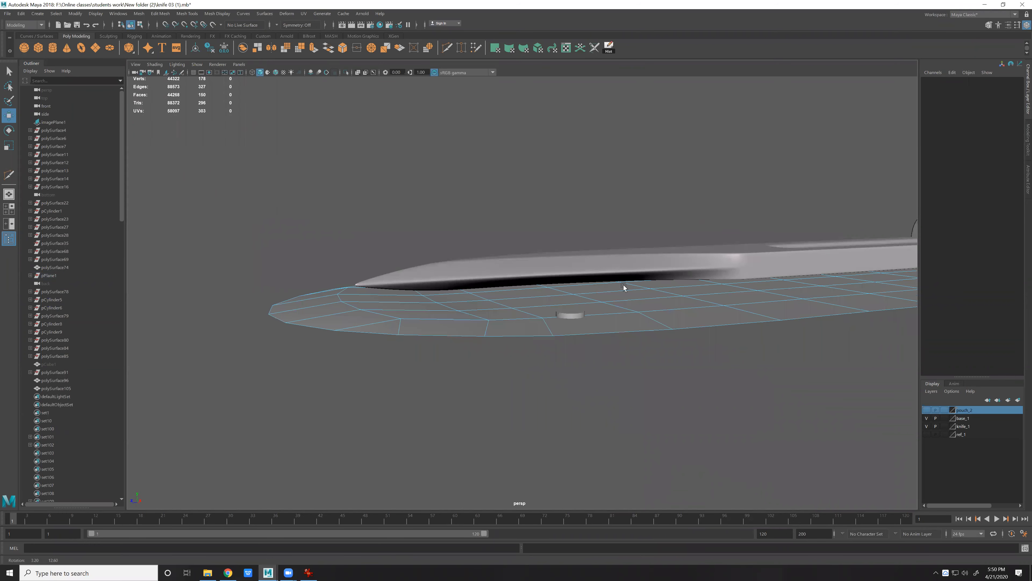
alt+middle_drag(622, 284, 614, 294)
alt+drag(668, 343, 666, 228)
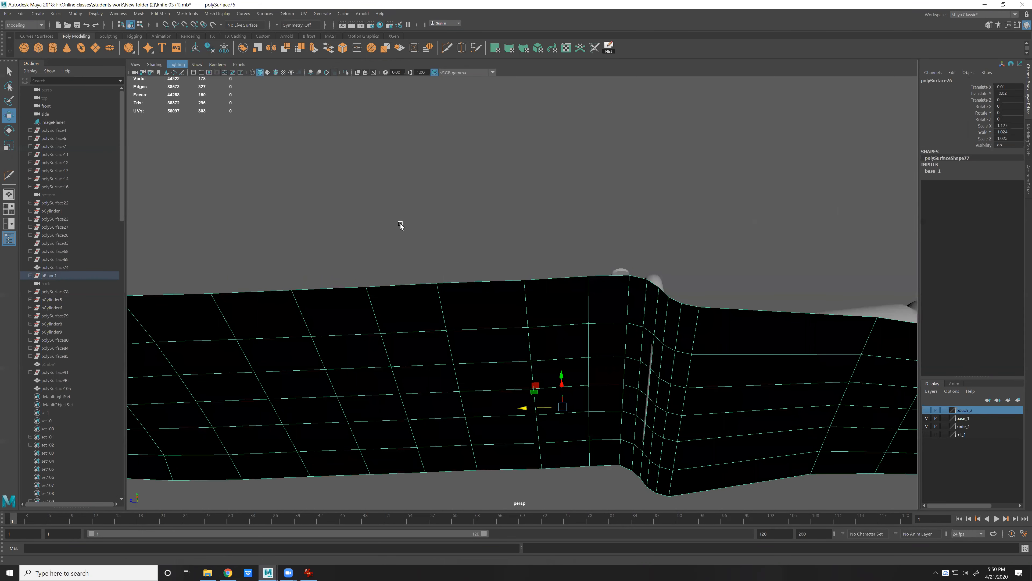
In wireframe top view, move the centre vertex of the base plate's handle end outward beyond the pommel.
alt+drag(696, 294, 628, 334)
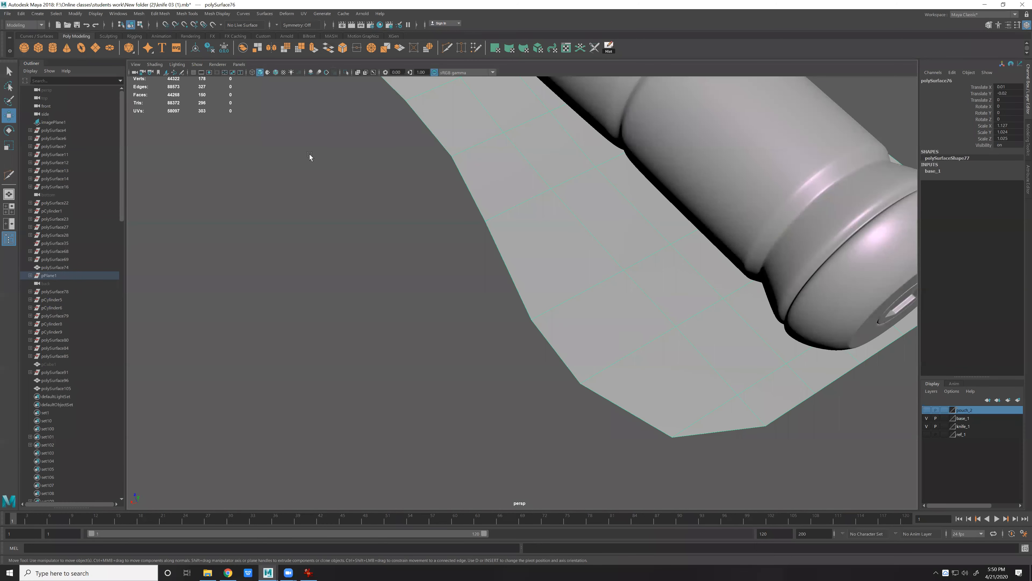
key(space)
key(space)
alt+right_drag(558, 291, 576, 321)
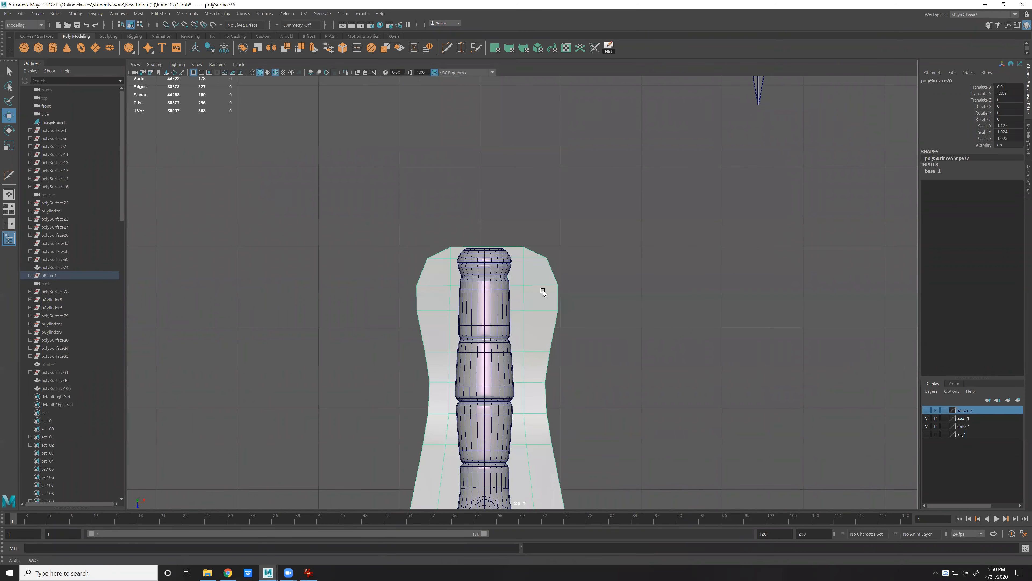
alt+right_drag(489, 264, 512, 266)
alt+middle_drag(512, 267, 524, 304)
right_drag(524, 304, 460, 303)
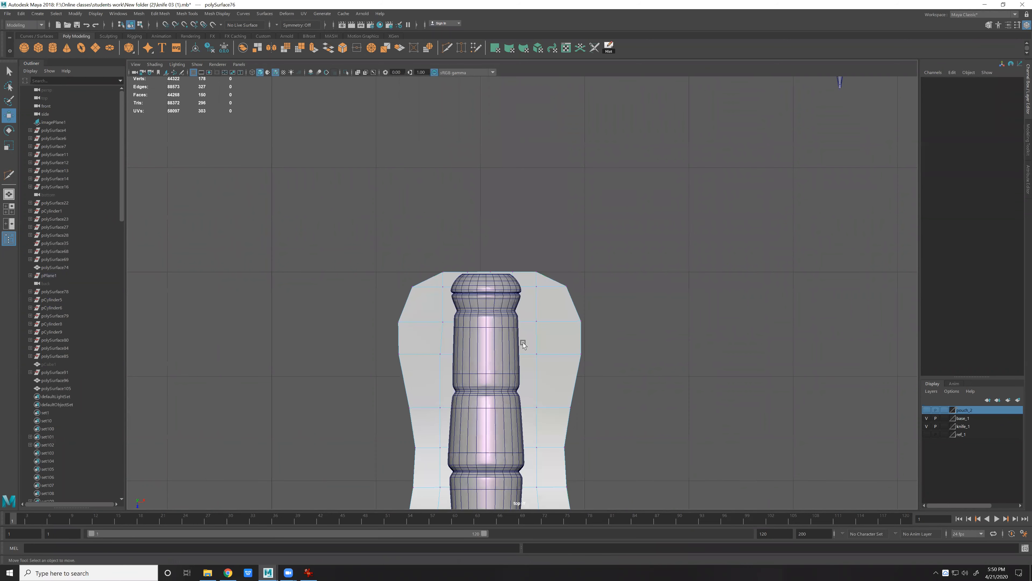
click(490, 272)
alt+middle_drag(495, 288, 483, 346)
scroll(484, 347, up, 3)
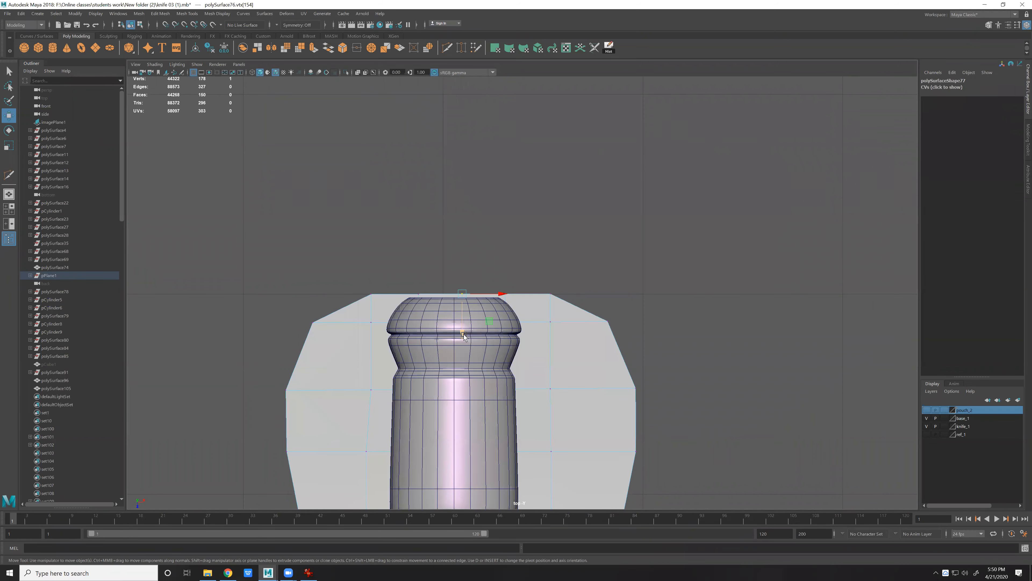
key(4)
drag(462, 299, 462, 261)
Set symmetry to Object X and move the vertices beside the centre one outward to start rounding the end.
click(509, 292)
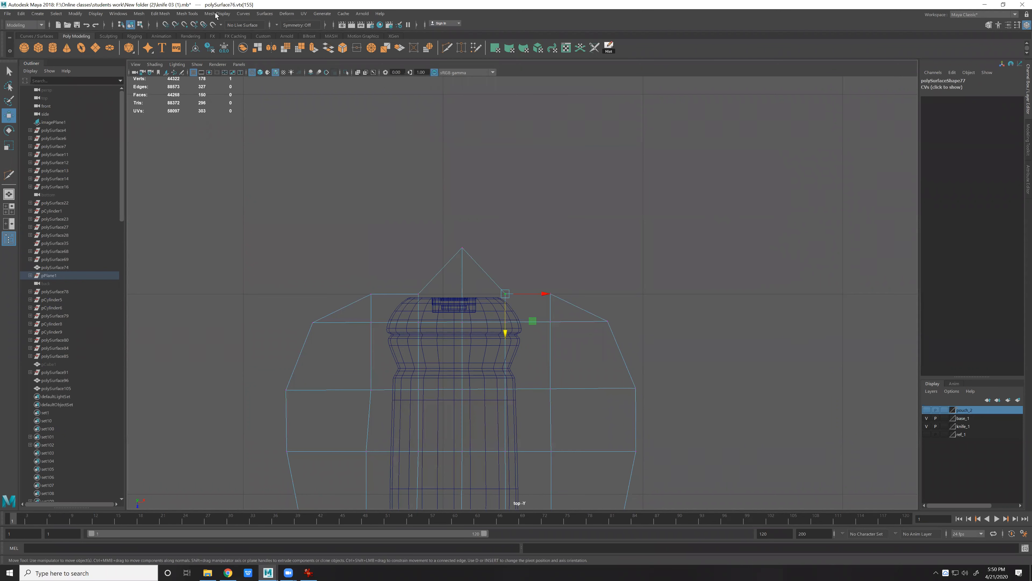
click(278, 25)
click(297, 37)
drag(506, 313, 506, 289)
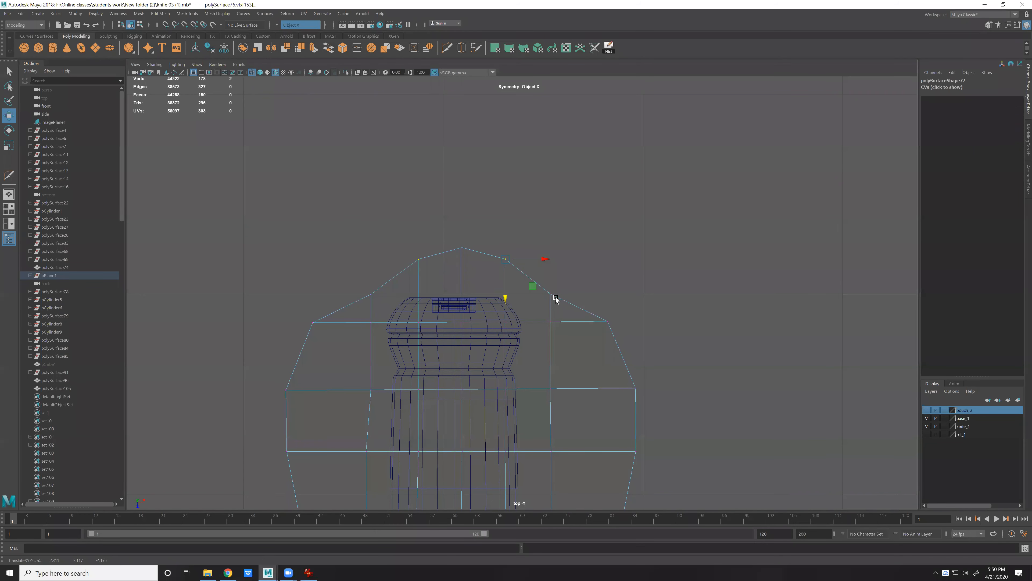
Move the shoulder and side vertices of the base plate's handle end outward to round its outline symmetrically.
click(584, 308)
drag(577, 321, 585, 306)
click(616, 327)
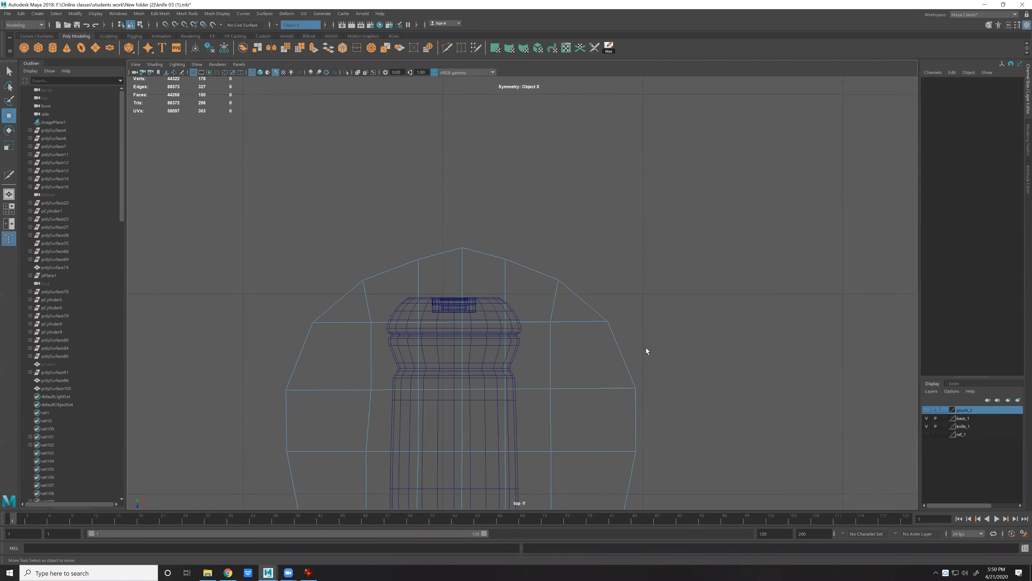
drag(646, 348, 597, 311)
drag(635, 349, 643, 345)
drag(633, 384, 664, 415)
alt+middle_drag(602, 309, 593, 252)
scroll(580, 304, up, 1)
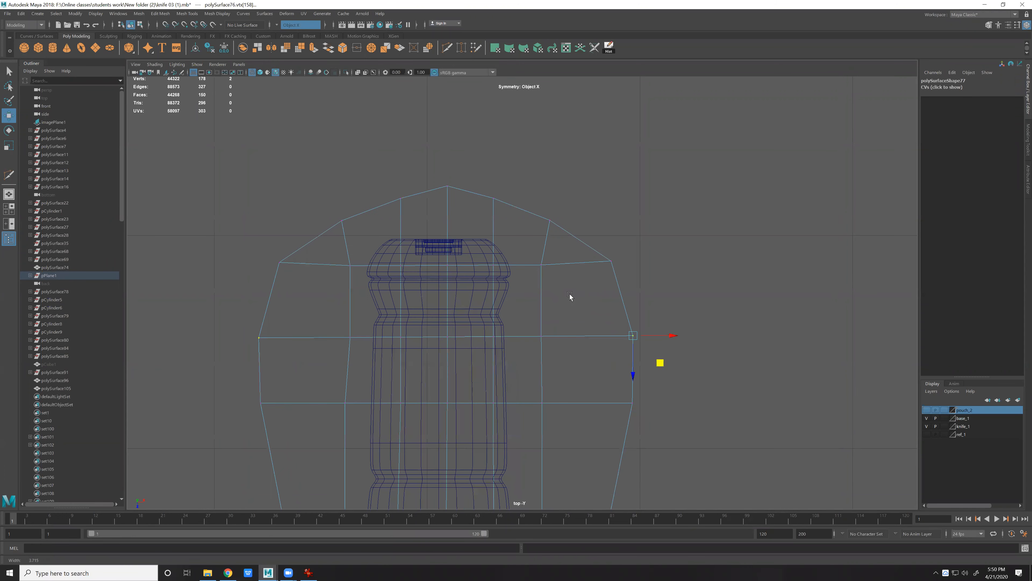
alt+middle_drag(547, 279, 548, 296)
scroll(549, 296, up, 1)
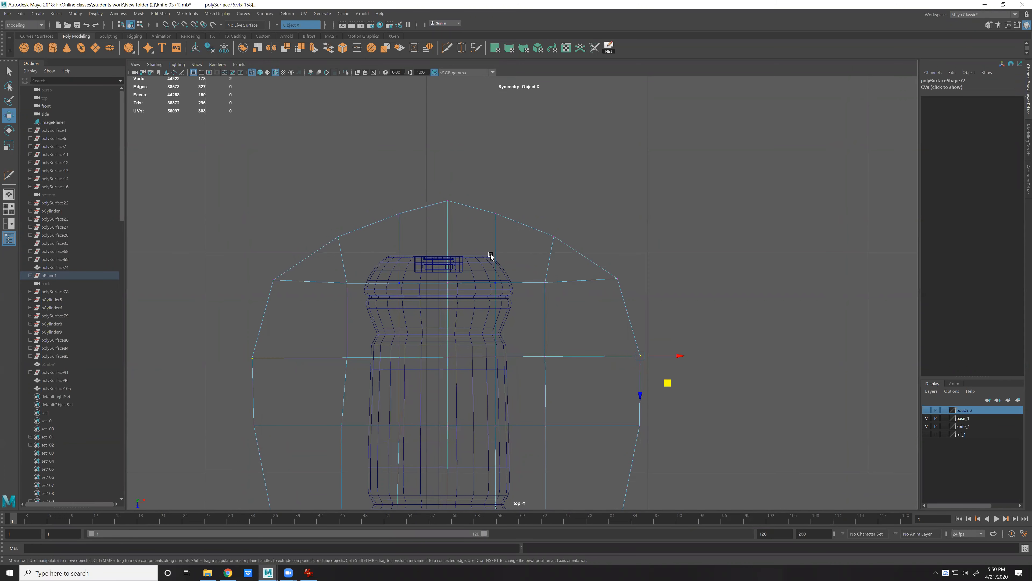
Try deleting the short shoulder edges at the rounded end of the base plate, and undo the deletion.
alt+middle_drag(490, 254, 512, 213)
right_drag(544, 210, 545, 180)
alt+middle_drag(608, 235, 598, 220)
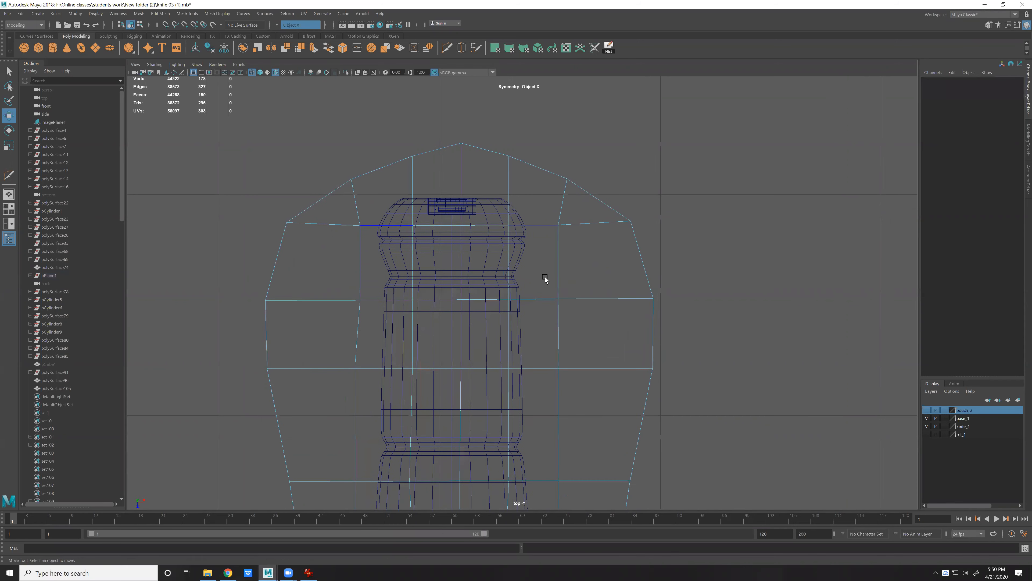
key(Delete)
key(ctrl+z)
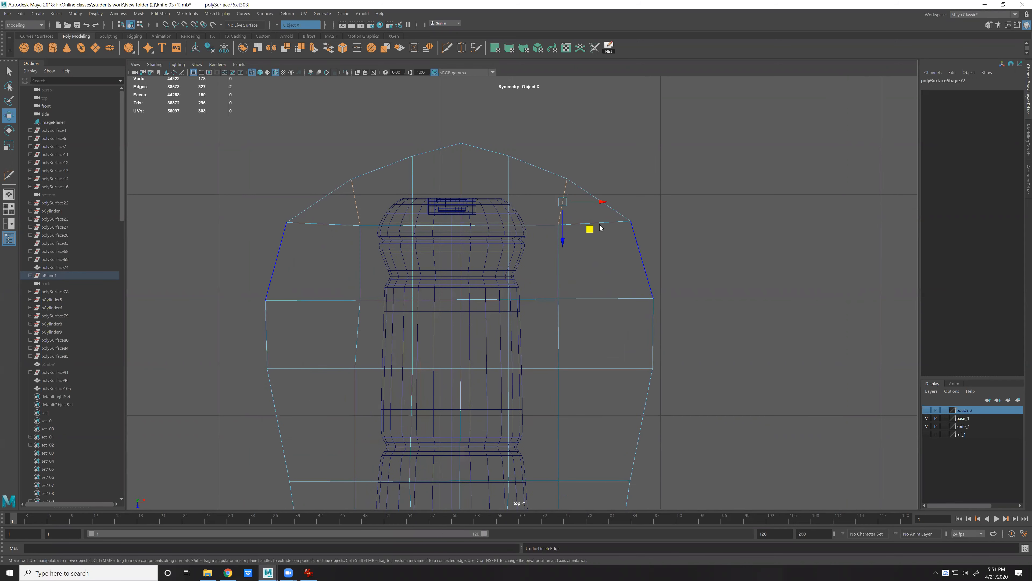
Examine the rounded end of the base plate in perspective from below and above, and its whole outline in top view.
key(space)
key(space)
alt+drag(529, 200, 517, 286)
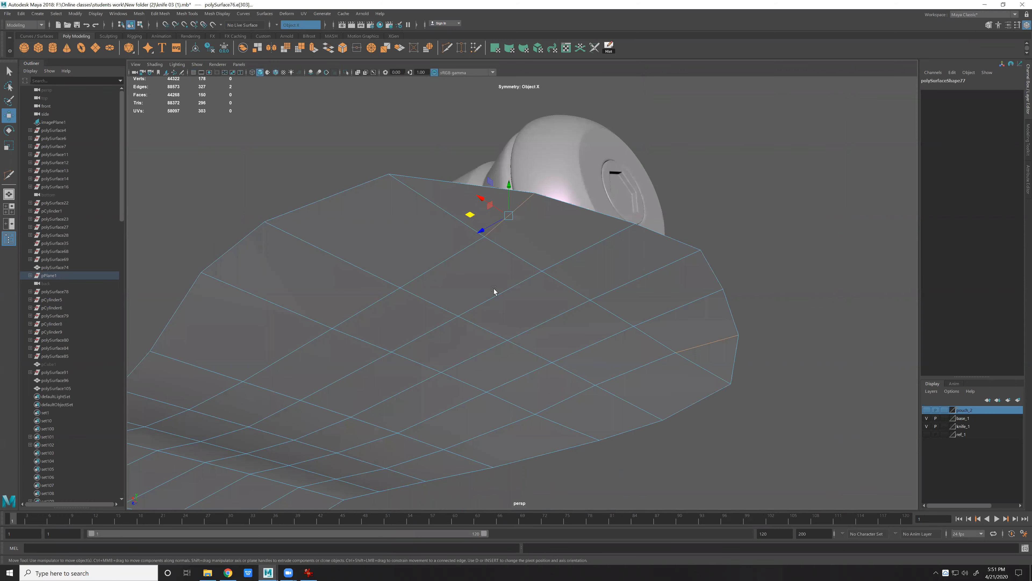
alt+drag(396, 279, 433, 286)
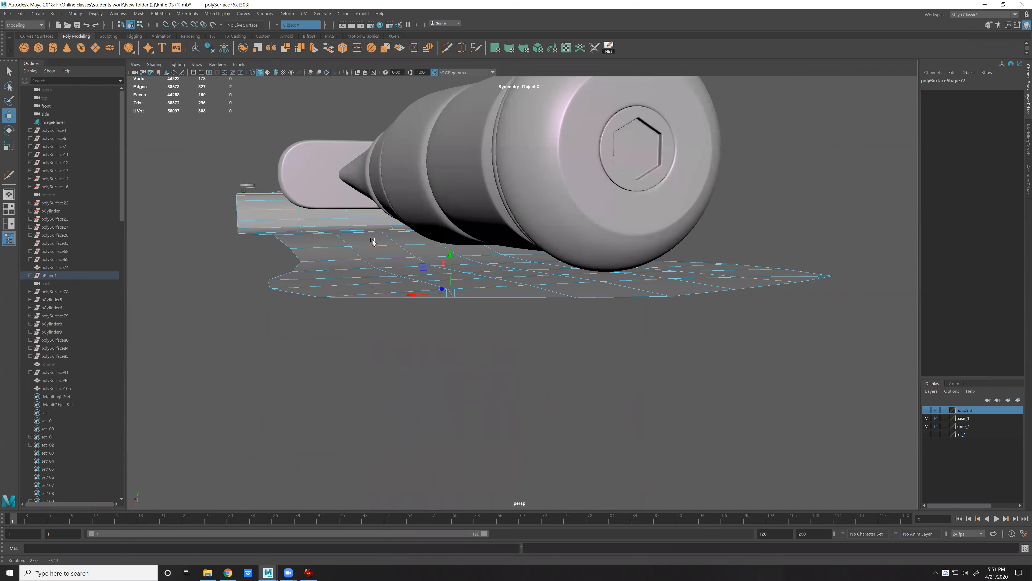
alt+drag(373, 242, 509, 286)
key(space)
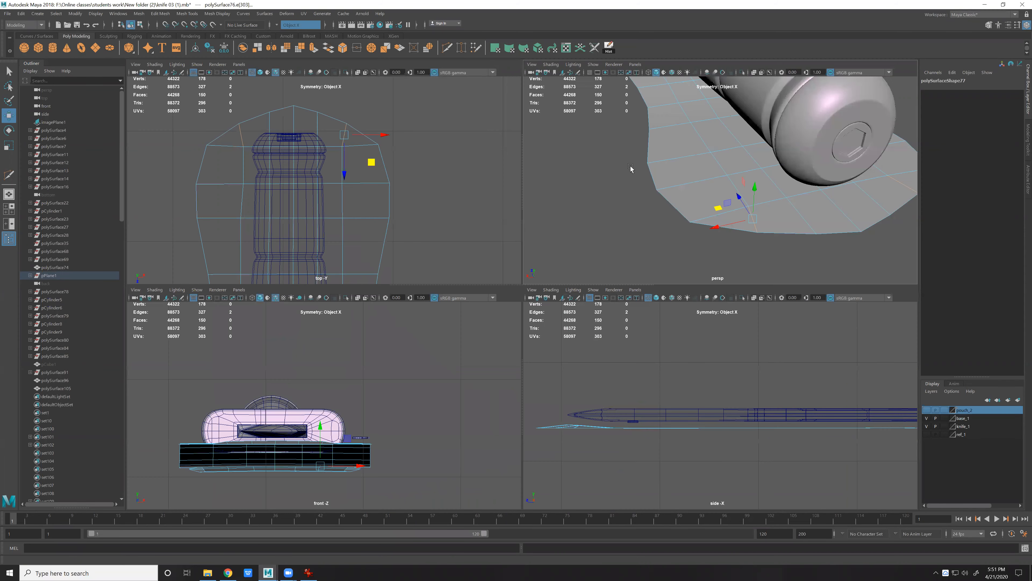
key(space)
scroll(576, 282, down, 5)
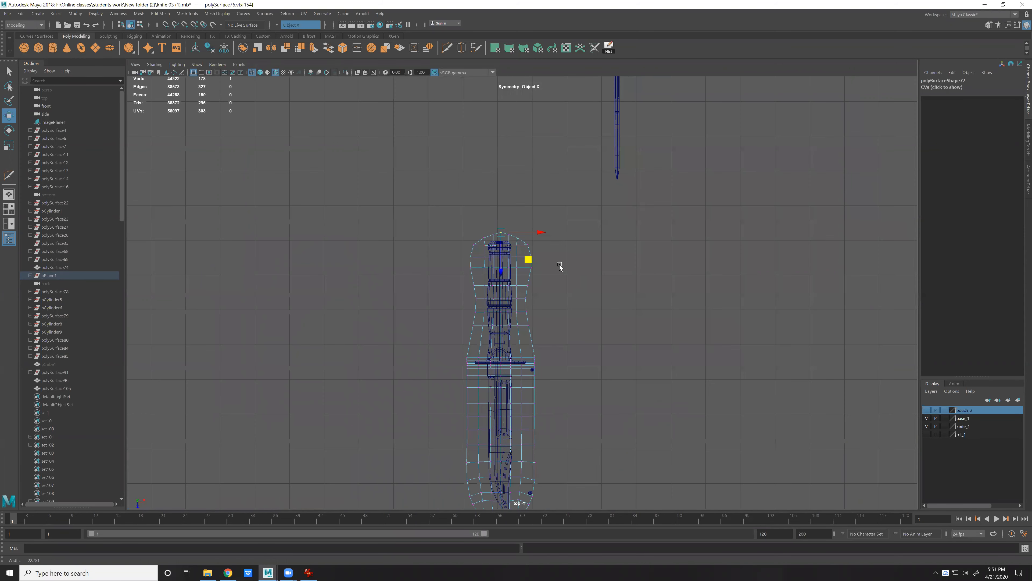
Try raising the base plate's side vertices along the handle with soft selection, and undo the move.
scroll(560, 264, up, 3)
drag(578, 214, 527, 384)
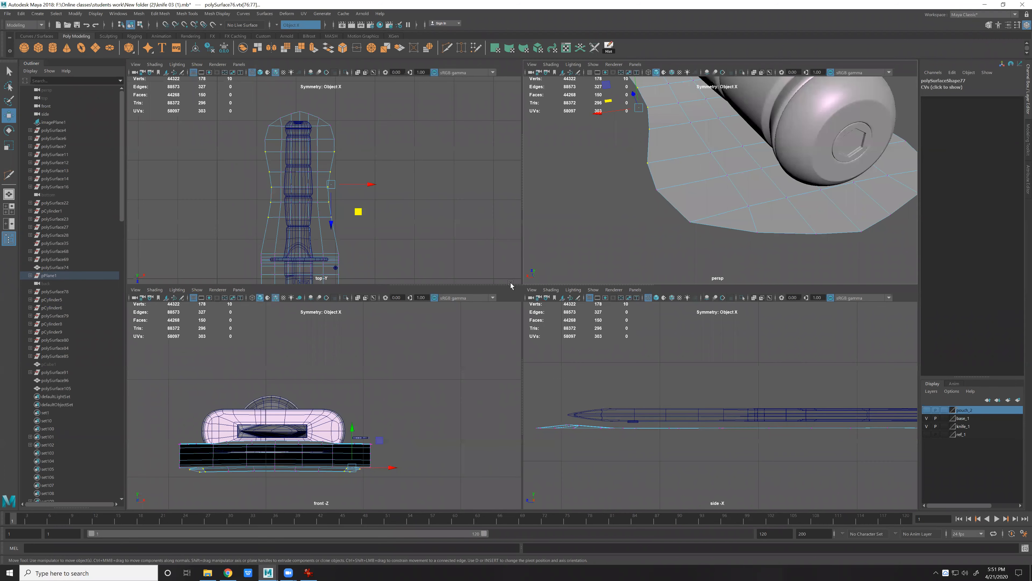
key(space)
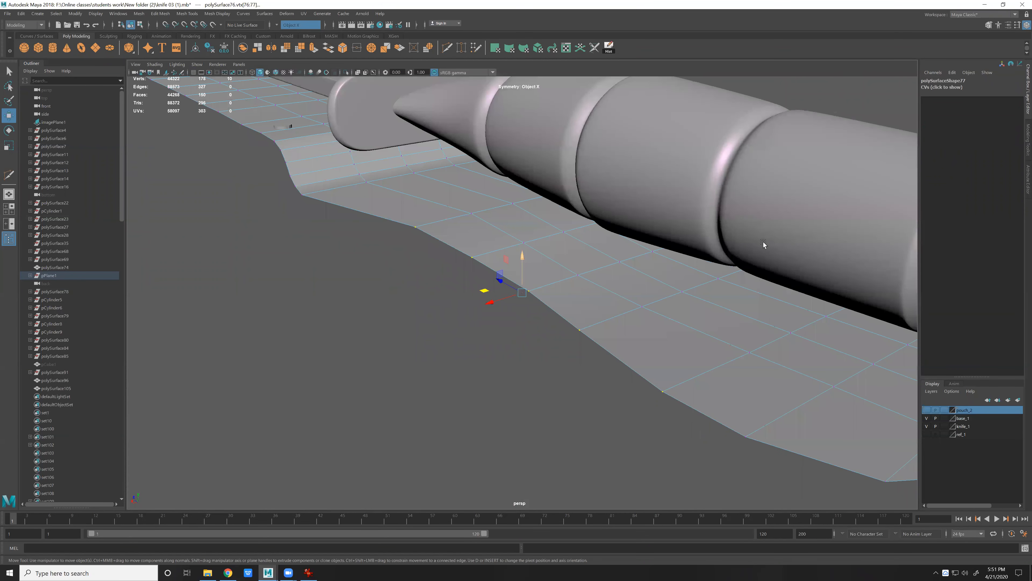
key(b)
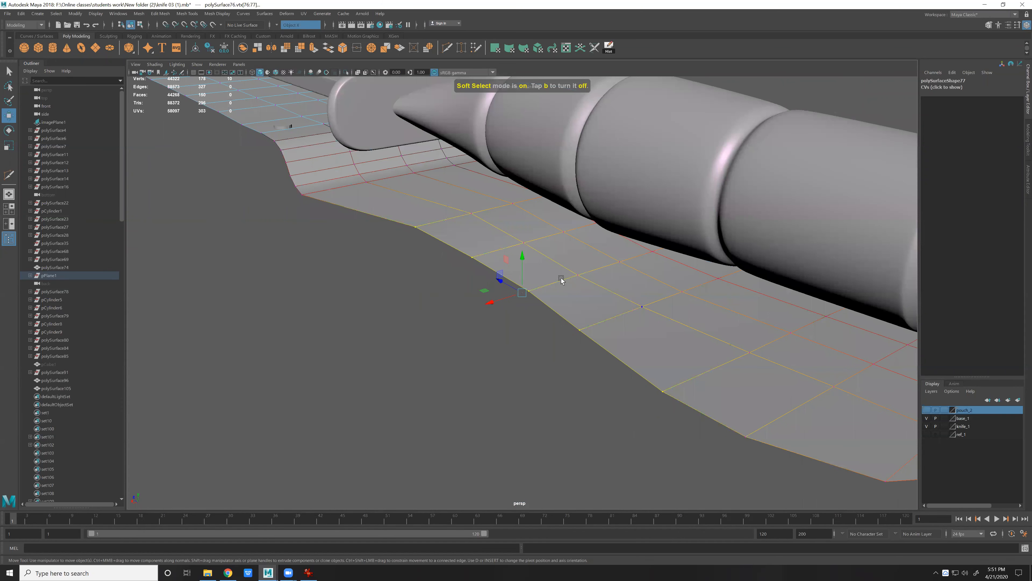
key([)
key([)
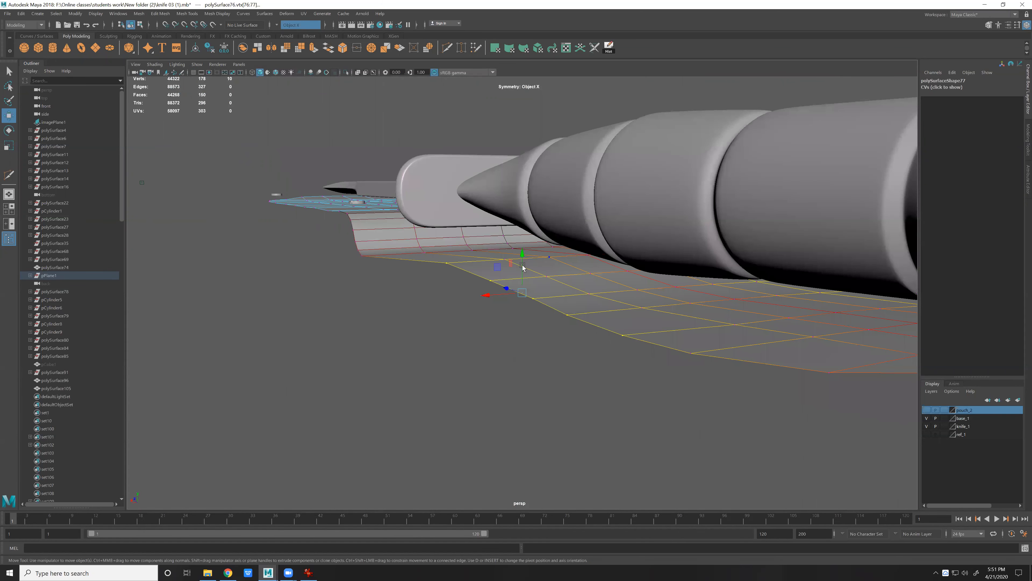
key([)
key([)
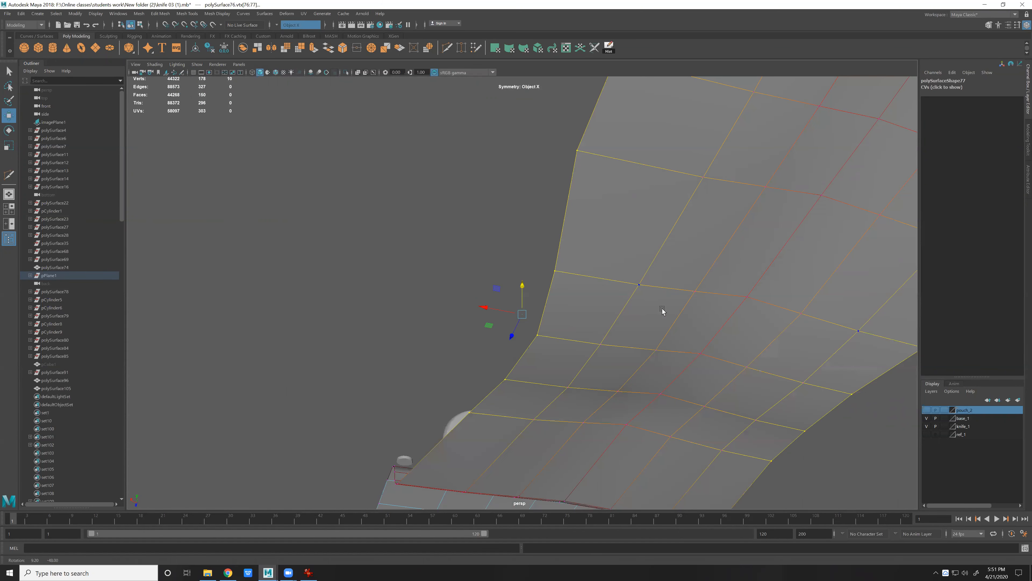
key([)
key([)
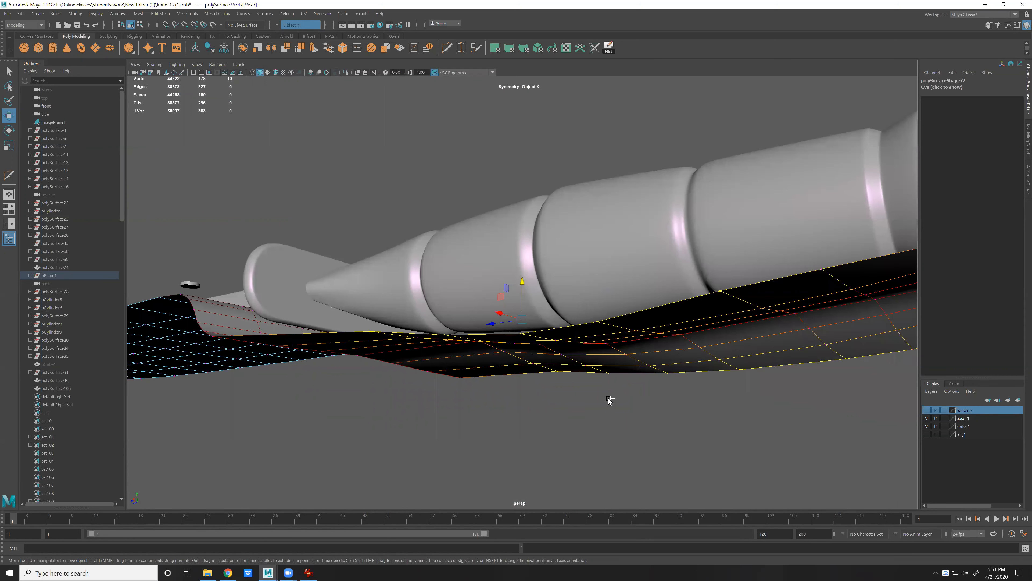
middle_drag(613, 392, 585, 379)
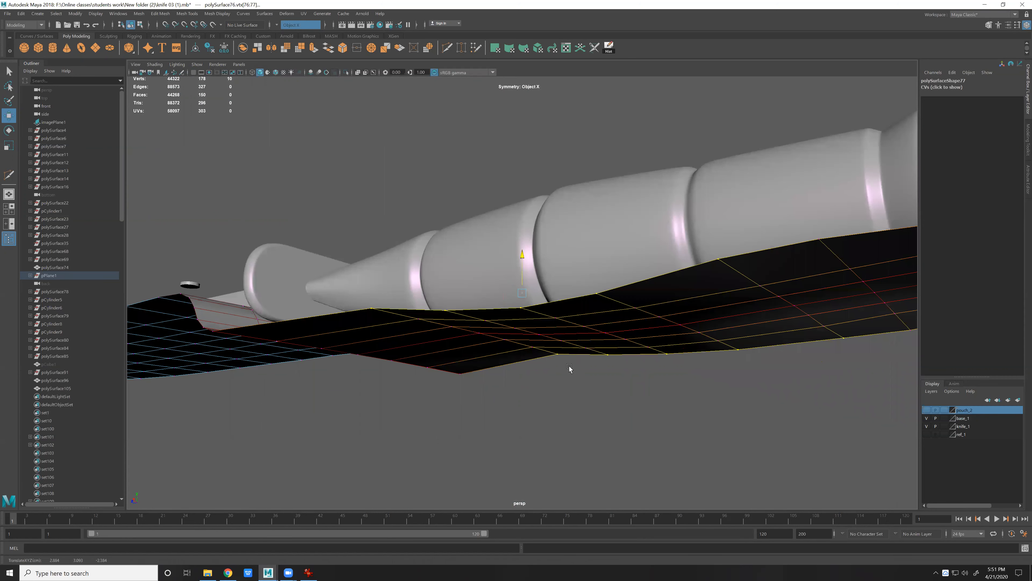
key(ctrl+z)
Turn symmetry off and select the base plate's centre-line vertices beneath the handle.
key([)
drag(769, 310, 658, 276)
mouse_move(771, 240)
mouse_down()
mouse_move(751, 259)
mouse_move(537, 272)
mouse_move(523, 260)
mouse_move(523, 271)
mouse_up()
scroll(326, 109, down, 1)
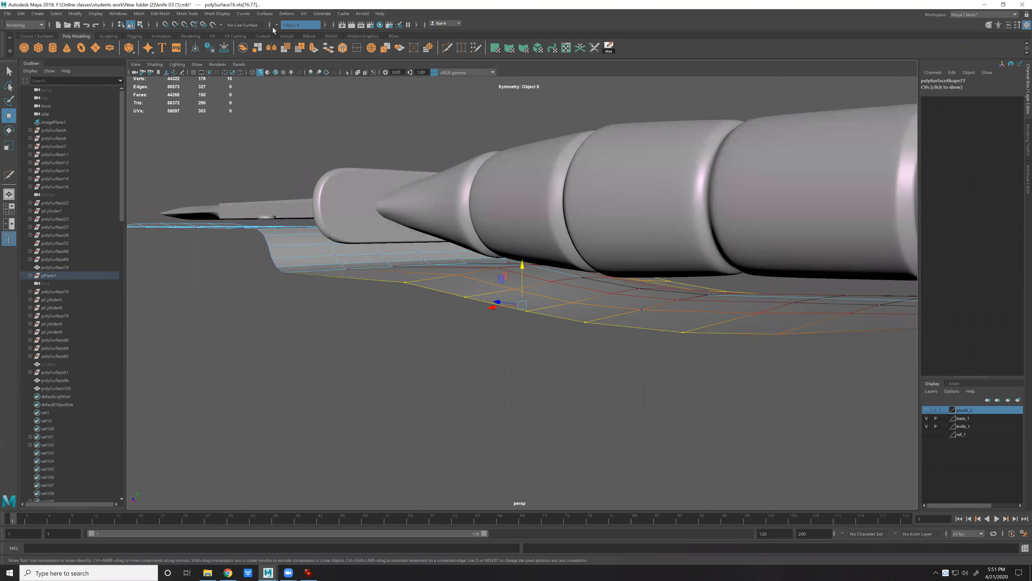
click(291, 26)
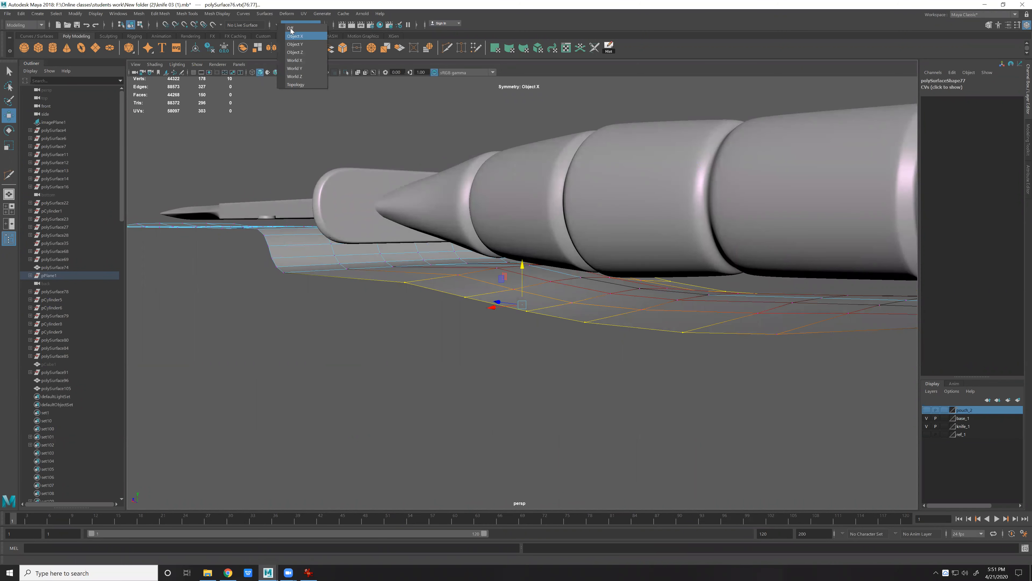
click(291, 29)
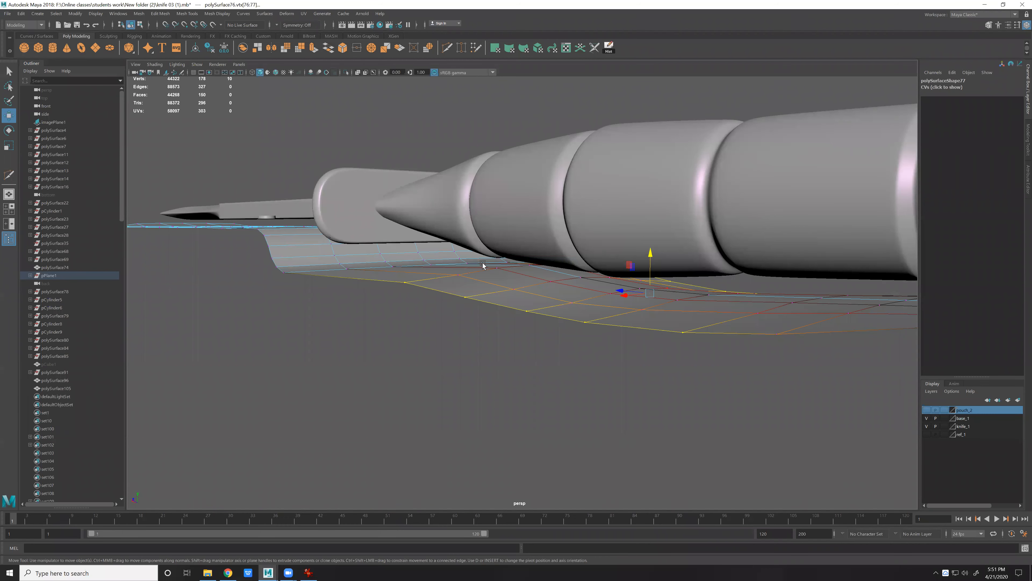
key(space)
key(space)
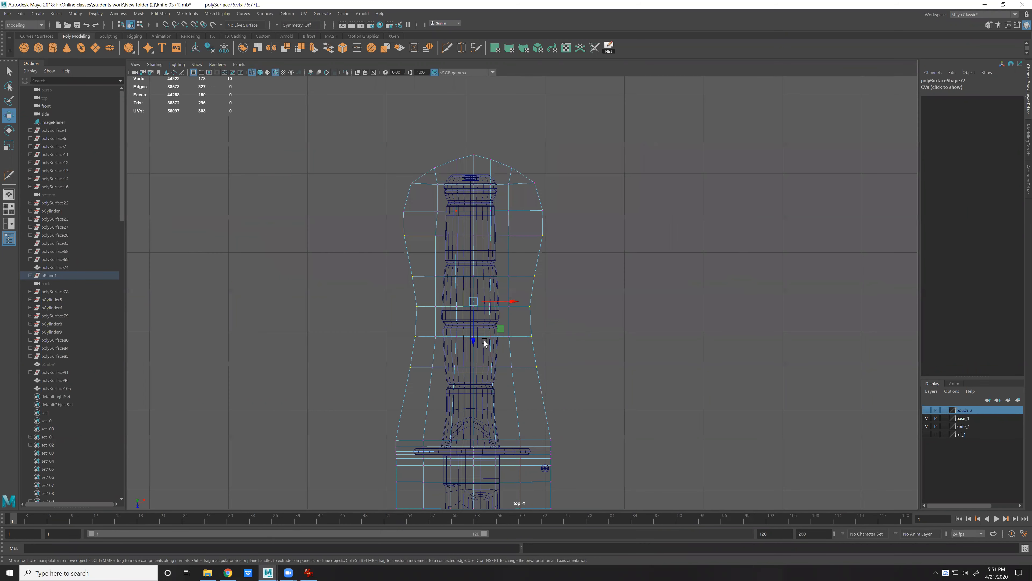
drag(483, 410, 490, 406)
Lower the selected centre vertices with soft selection to hollow the base plate beneath the handle.
key(space)
key(space)
alt+drag(774, 173, 685, 281)
alt+drag(629, 334, 625, 334)
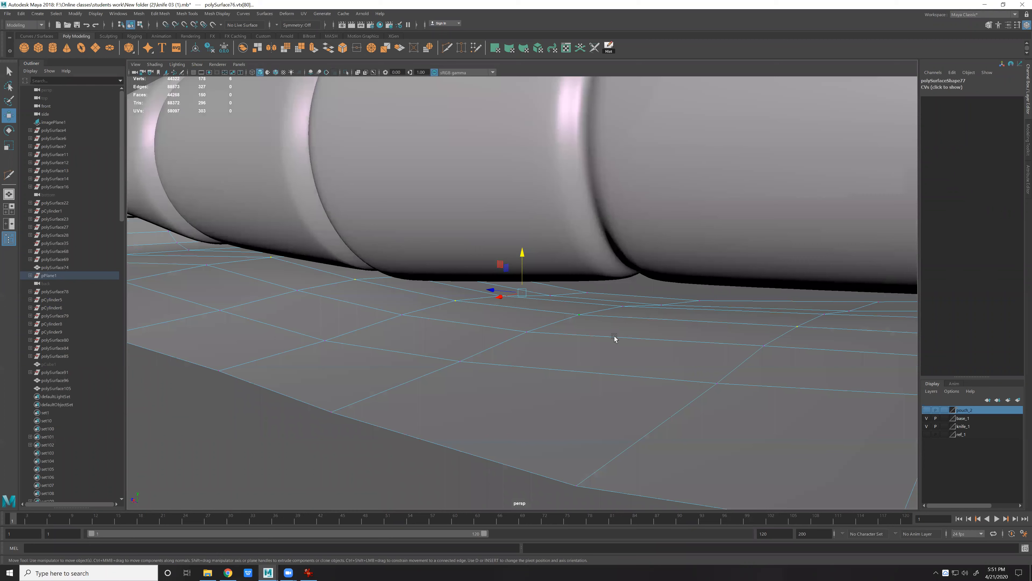
key(b)
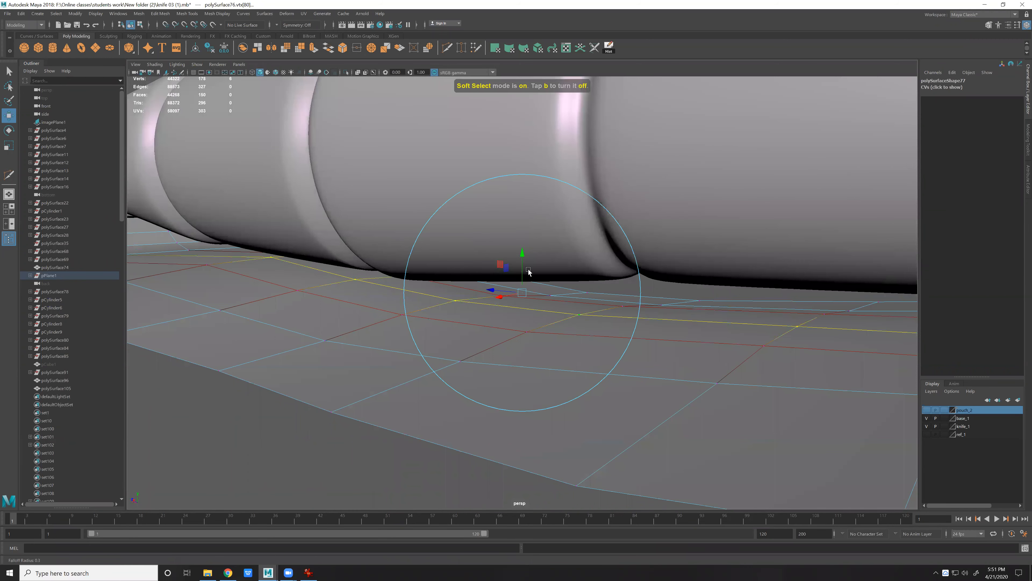
drag(532, 278, 532, 301)
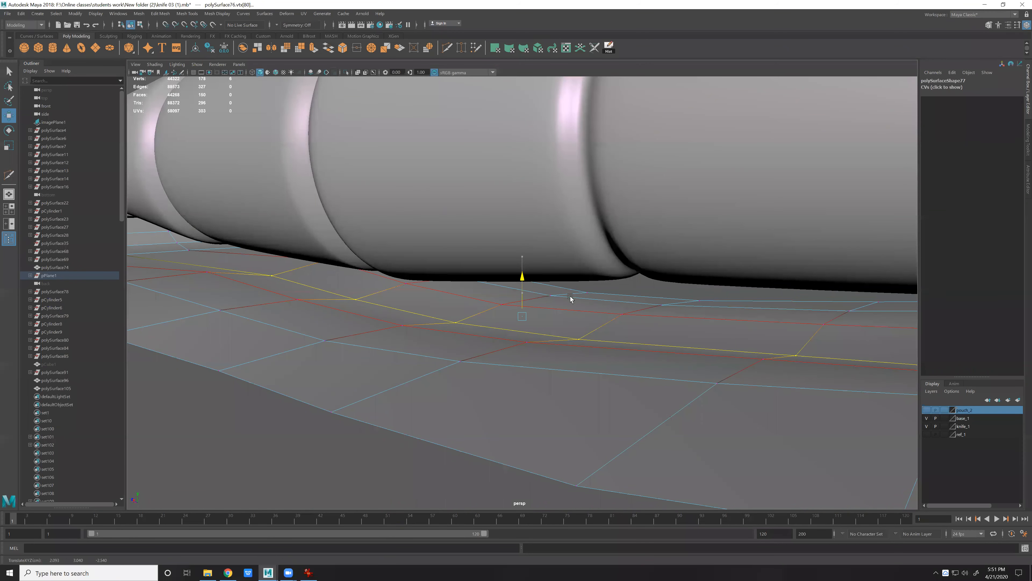
alt+drag(421, 297, 435, 322)
alt+drag(350, 231, 334, 196)
Select the base plate's side vertices along the handle in top view and set symmetry to Object X.
key(space)
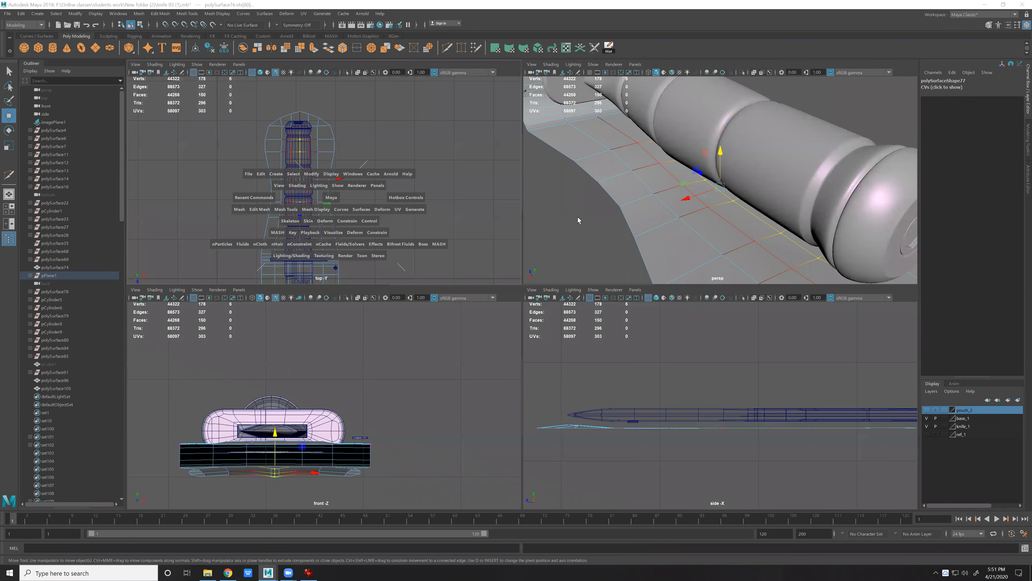
key(space)
drag(528, 375, 578, 218)
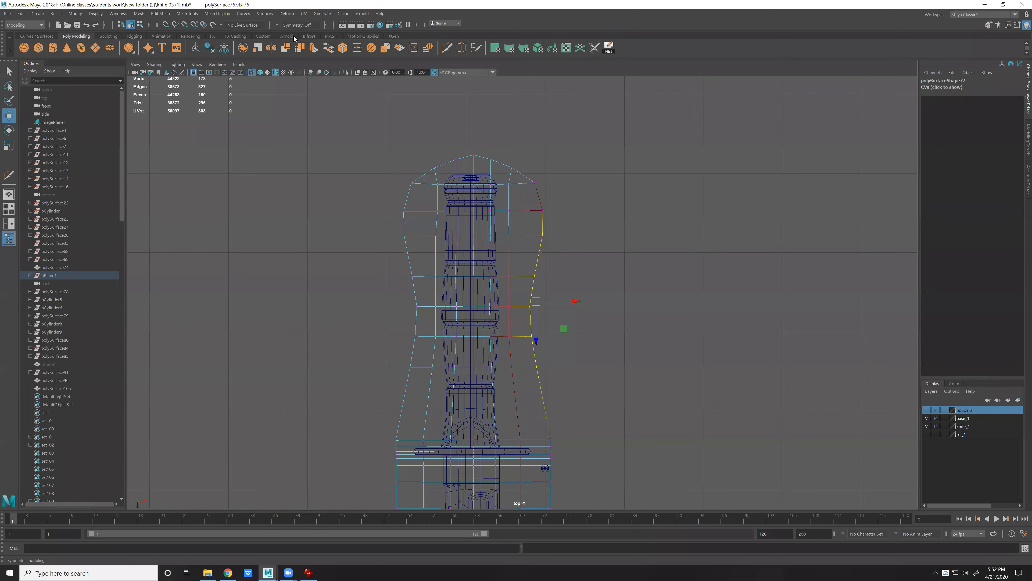
click(299, 25)
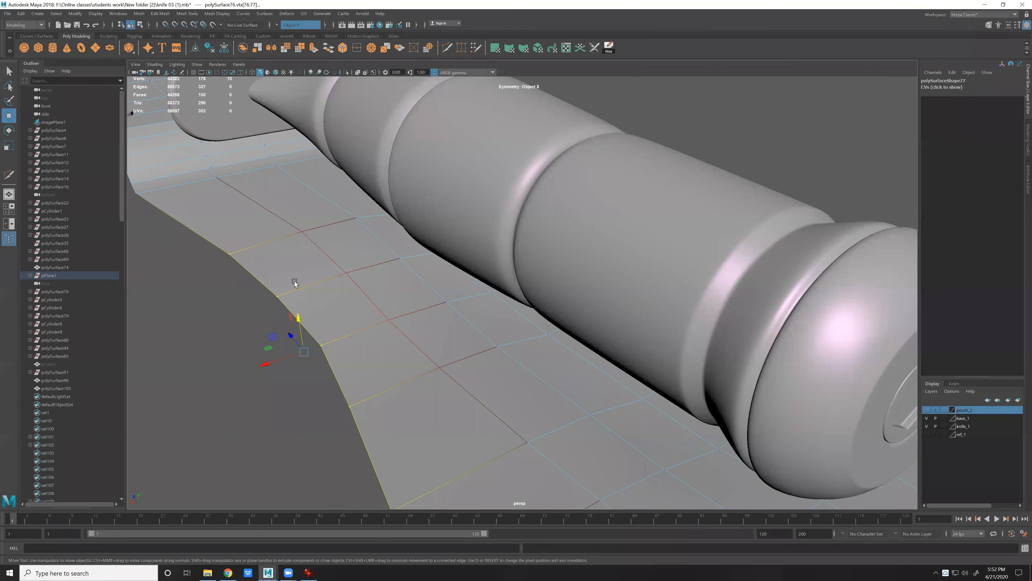
alt+drag(294, 283, 347, 395)
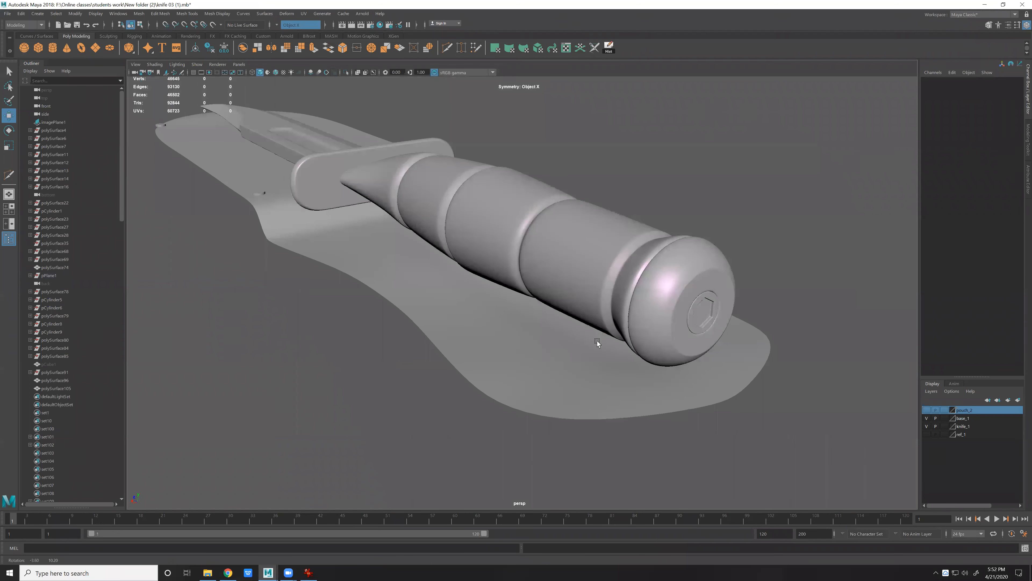
Apply Edit Edge Flow to the lengthwise edges beside the base plate's centre line and check the smoothed surface.
scroll(597, 340, up, 5)
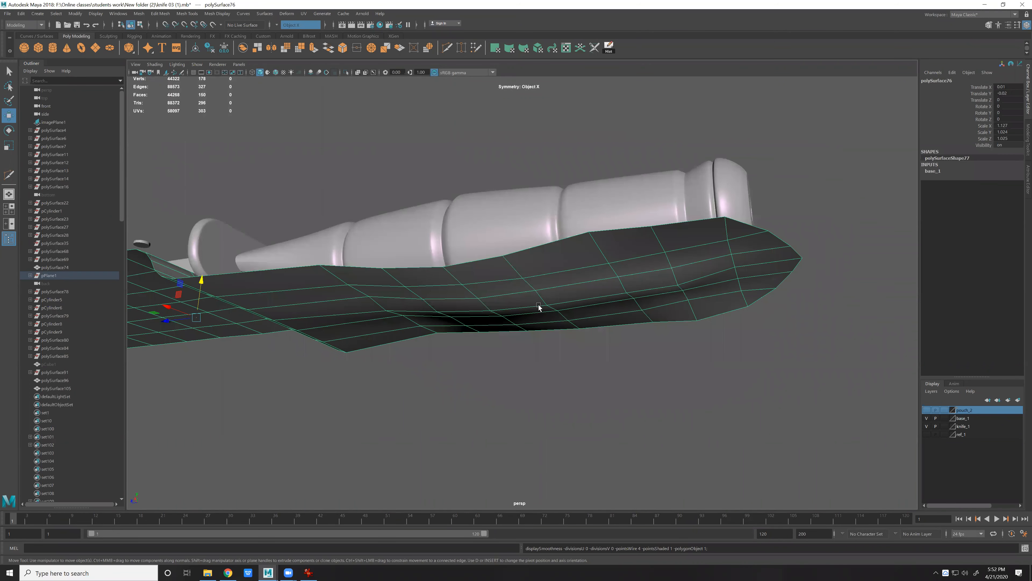
alt+drag(540, 307, 502, 311)
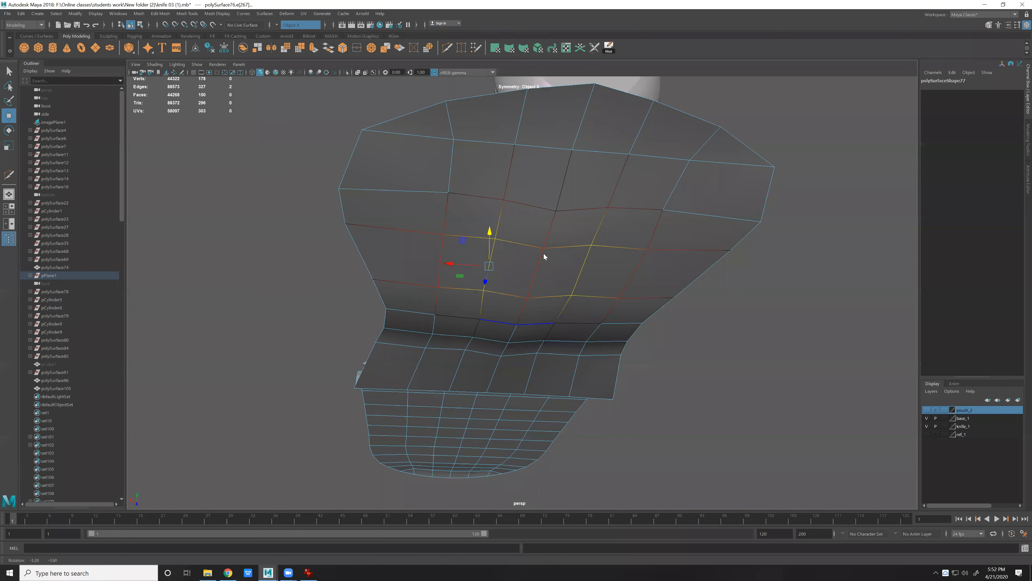
alt+drag(544, 254, 528, 337)
shift+right_drag(529, 333, 553, 362)
alt+drag(580, 243, 632, 359)
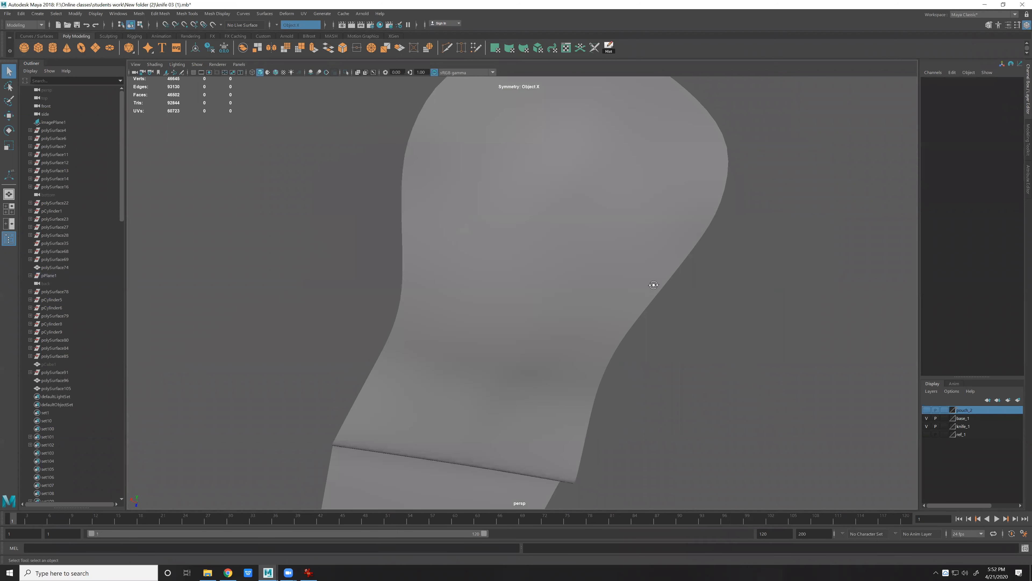
alt+drag(654, 285, 640, 307)
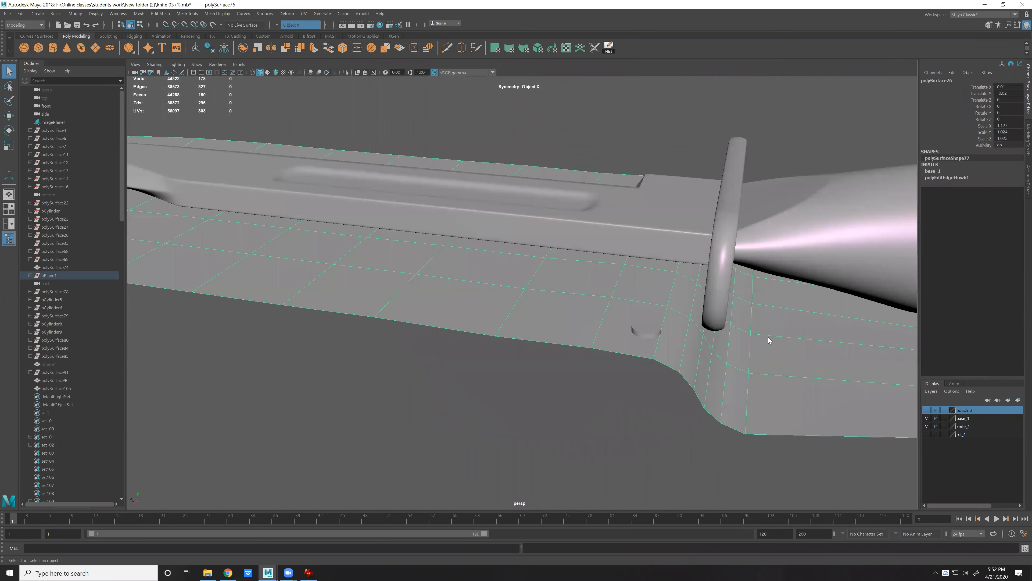
Move the centre edge loop of the sheath back plate vertically to give the blade section a lengthwise bend.
alt+drag(768, 338, 803, 324)
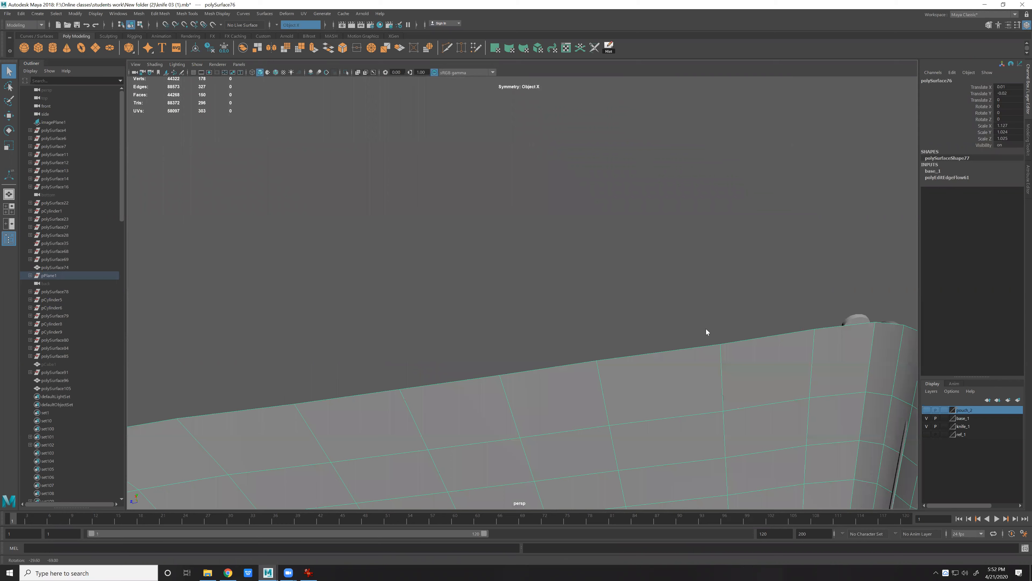
alt+drag(706, 328, 737, 350)
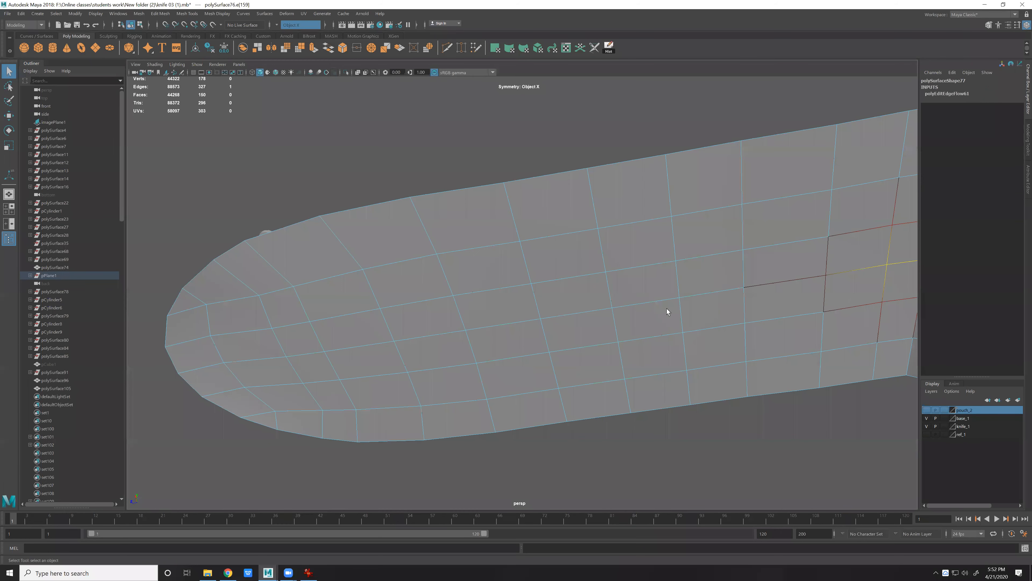
shift+double_click(430, 336)
key(w)
mouse_move(669, 245)
alt+mouse_down()
mouse_move(673, 218)
mouse_move(710, 277)
alt+mouse_up()
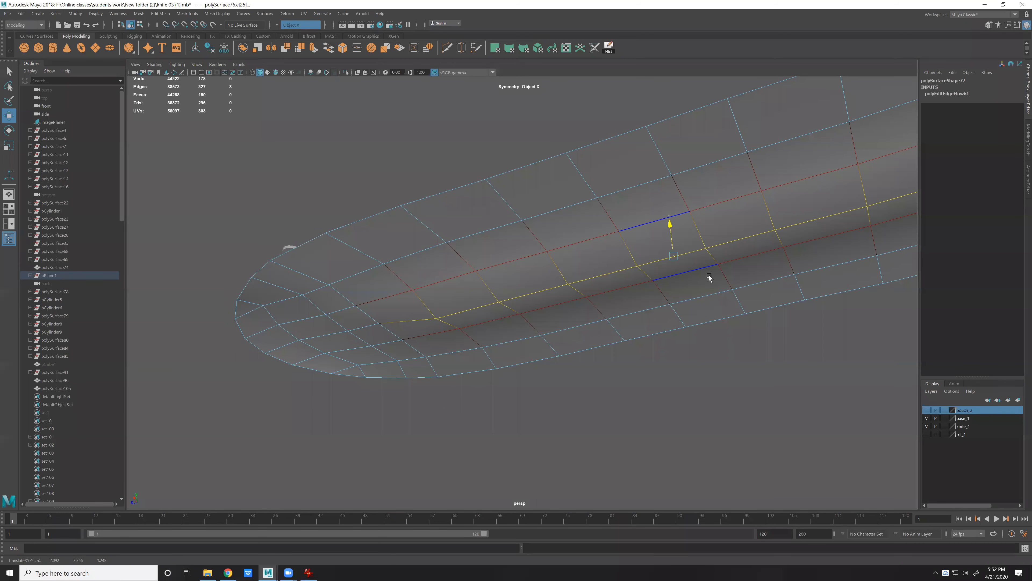
Lower the inner and outer pairs of lengthwise edge loops beside the back plate's centre to soften the bend.
click(879, 159)
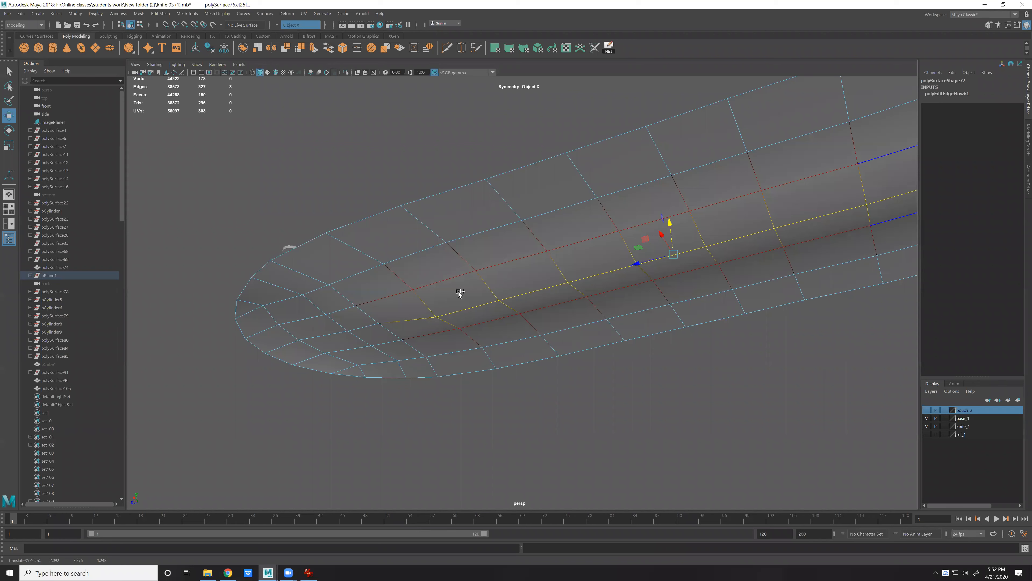
double_click(641, 199)
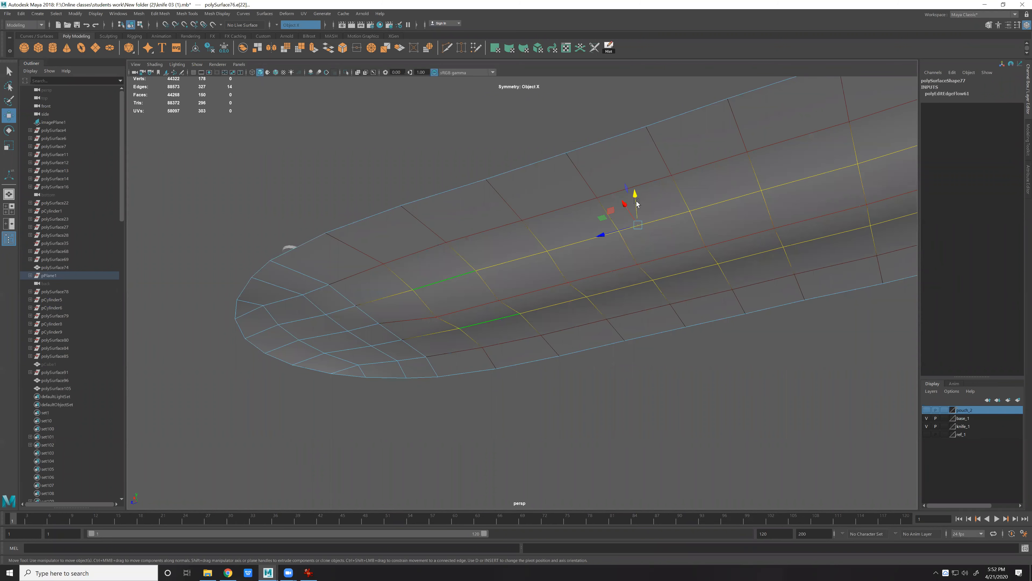
drag(637, 202, 638, 207)
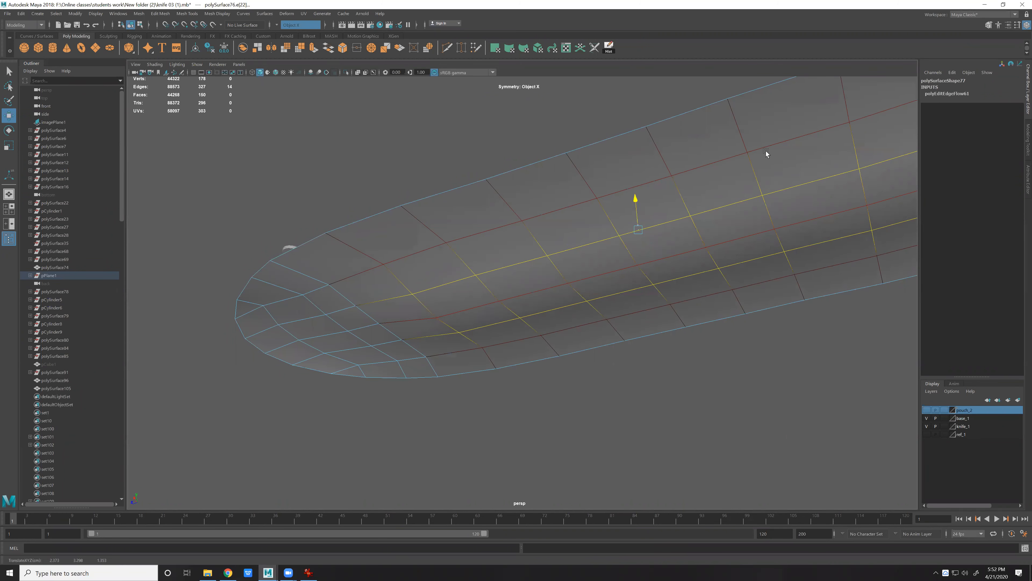
click(881, 111)
double_click(617, 167)
drag(616, 171, 616, 175)
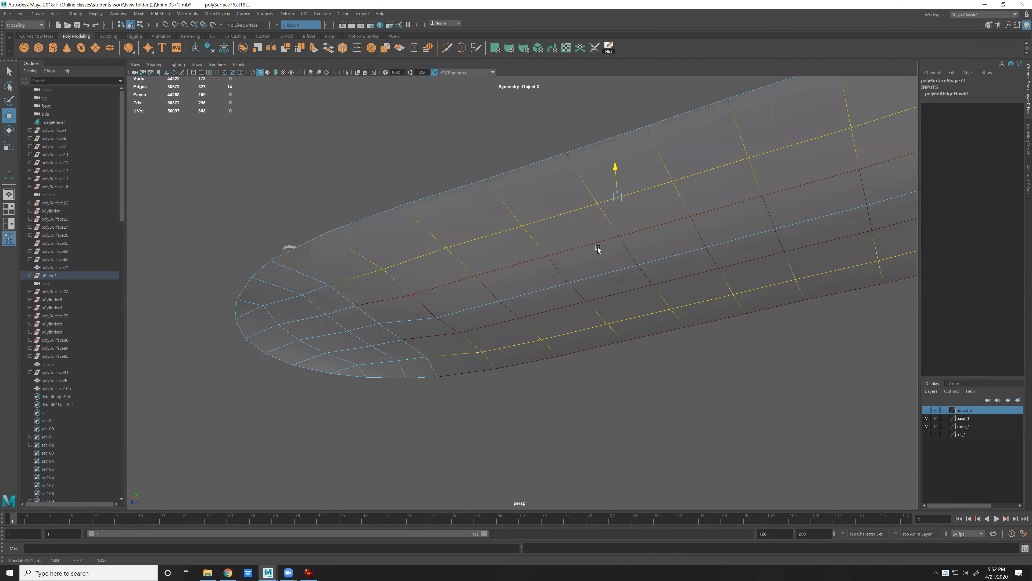
Extrude all faces of the back plate with a thickness of -0.02 and show the plate smoothed in object mode.
scroll(704, 318, down, 3)
click(745, 312)
alt+drag(725, 338, 660, 256)
click(660, 255)
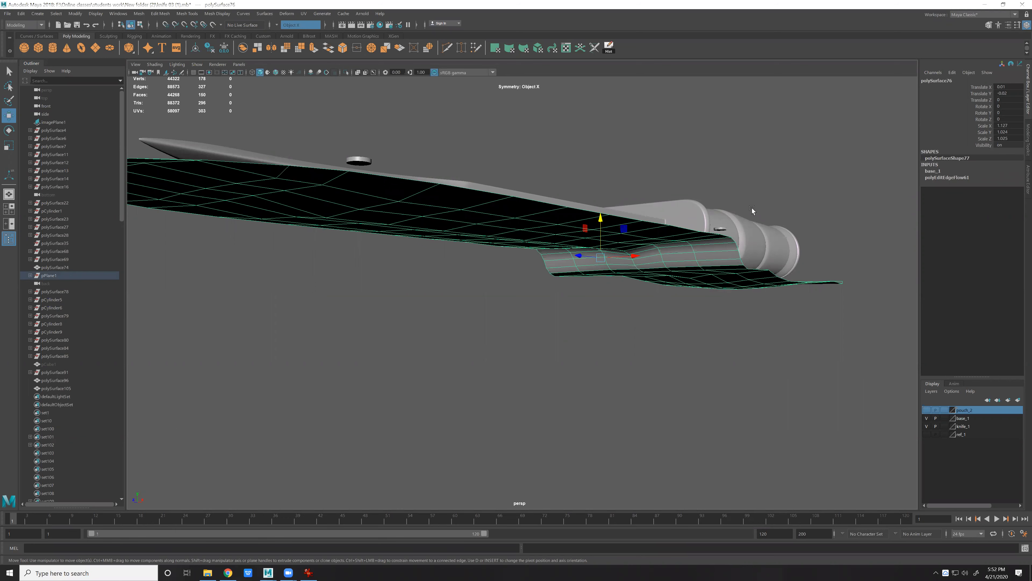
alt+drag(753, 212, 736, 213)
key(ctrl+F11)
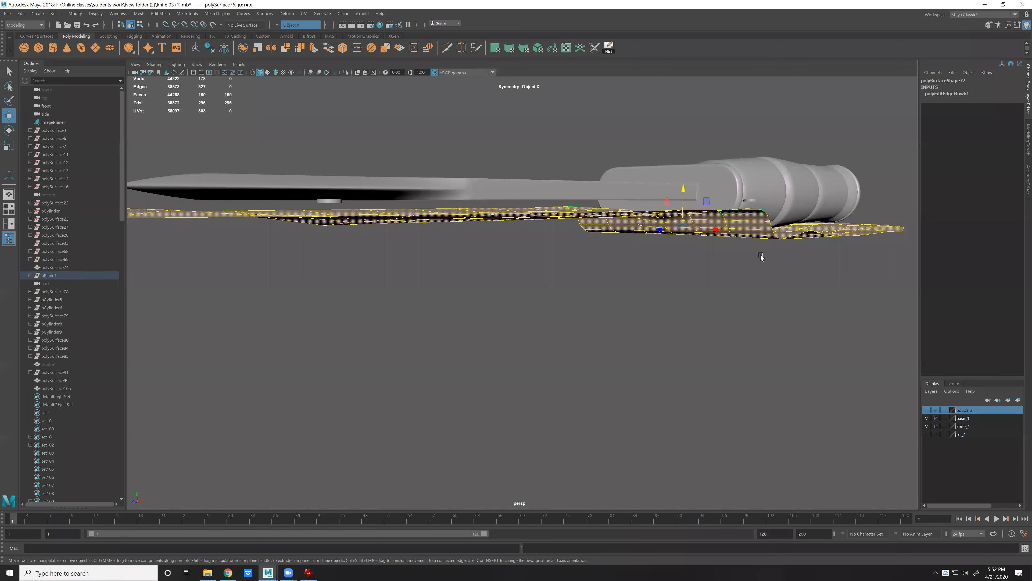
alt+drag(760, 253, 723, 254)
key(ctrl+e)
alt+drag(786, 291, 626, 295)
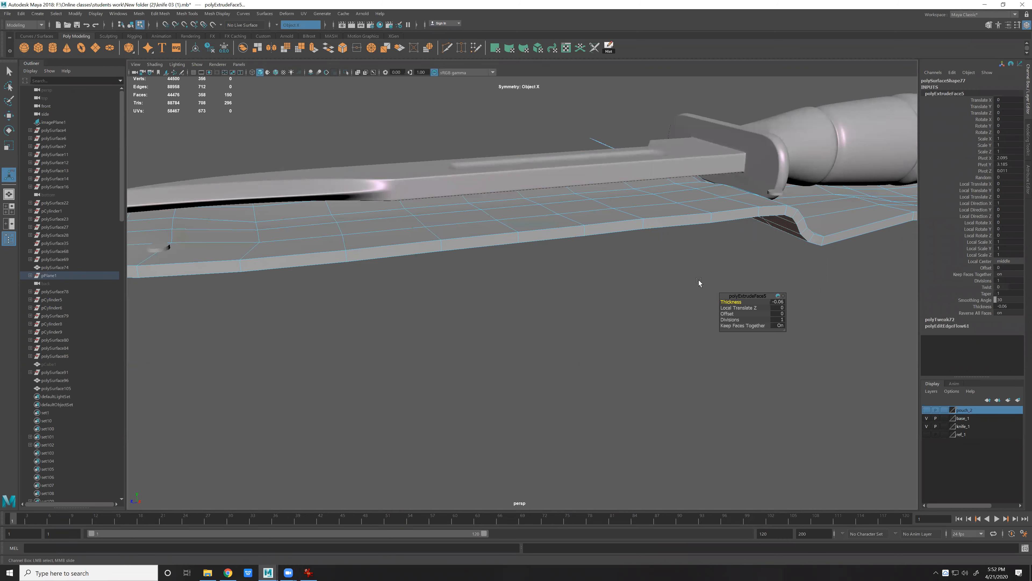
key(3)
right_drag(541, 235, 655, 169)
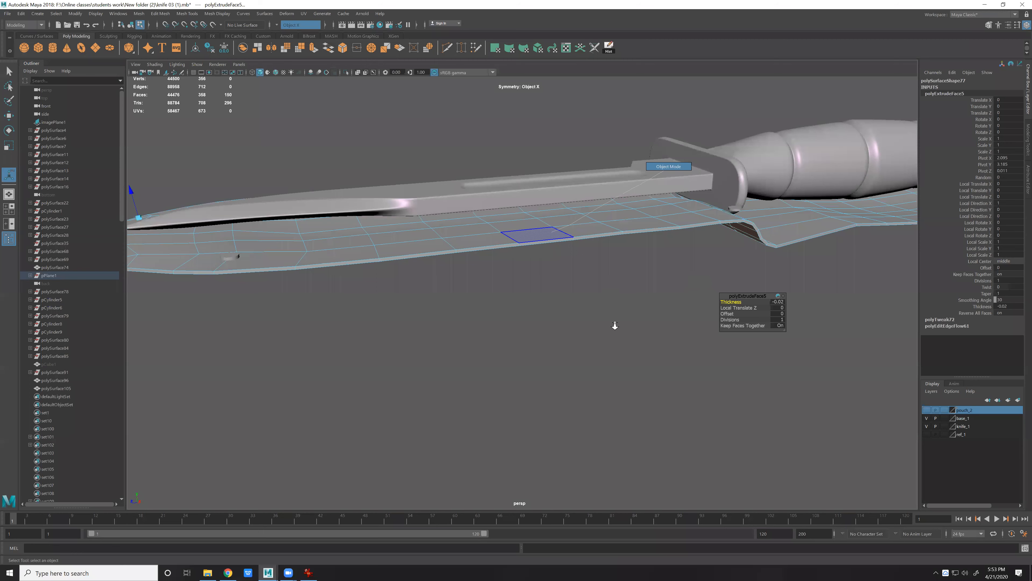
key(q)
click(614, 325)
Examine the smoothed back plate's surface and edges from several angles.
alt+middle_drag(614, 325, 692, 320)
alt+drag(665, 314, 541, 251)
click(542, 250)
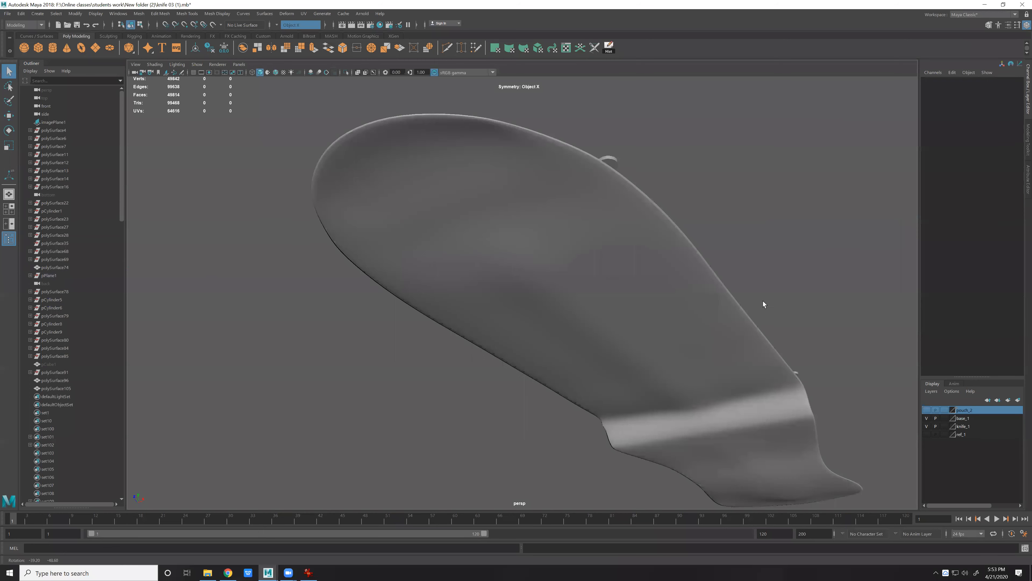
alt+drag(763, 300, 451, 380)
alt+drag(726, 341, 747, 299)
alt+drag(611, 380, 535, 306)
click(618, 376)
alt+drag(649, 359, 573, 339)
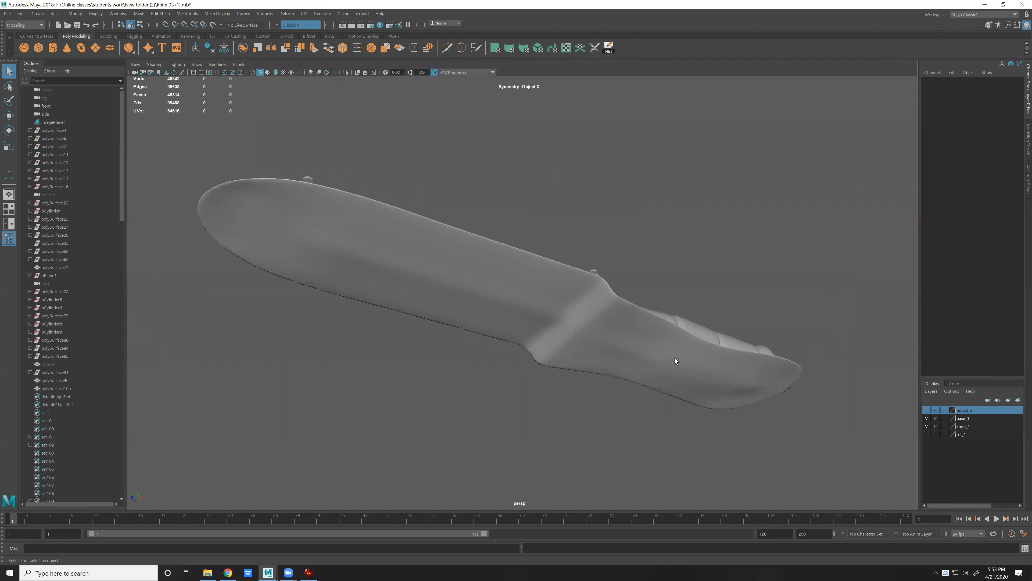
Show the back plate unsmoothed and move two uneven vertices near its rounded tip vertically to even out the surface.
click(675, 357)
key(1)
alt+drag(644, 364, 574, 355)
alt+drag(553, 320, 571, 300)
alt+drag(594, 254, 578, 284)
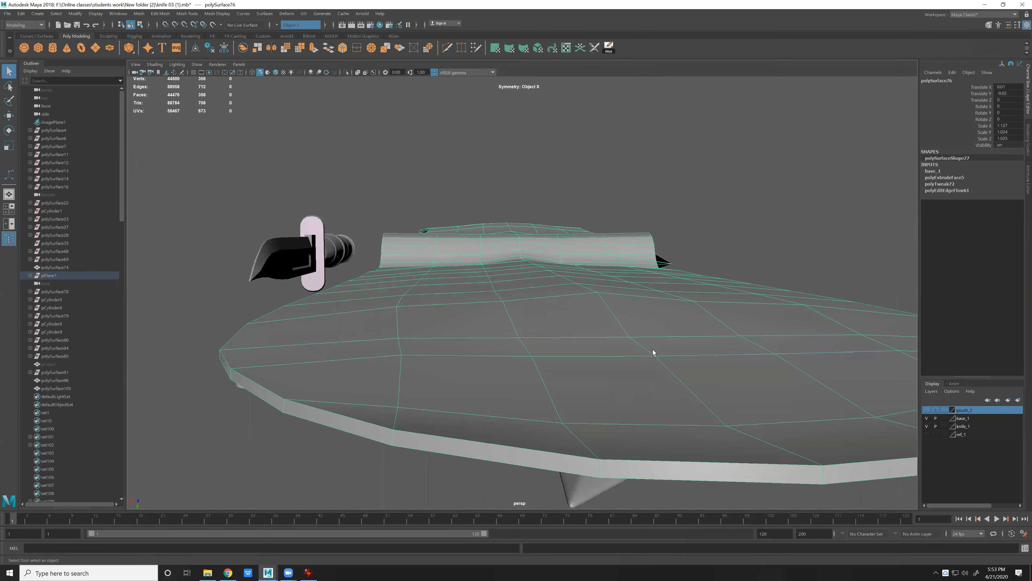
key(F9)
click(627, 339)
shift+click(654, 357)
key(w)
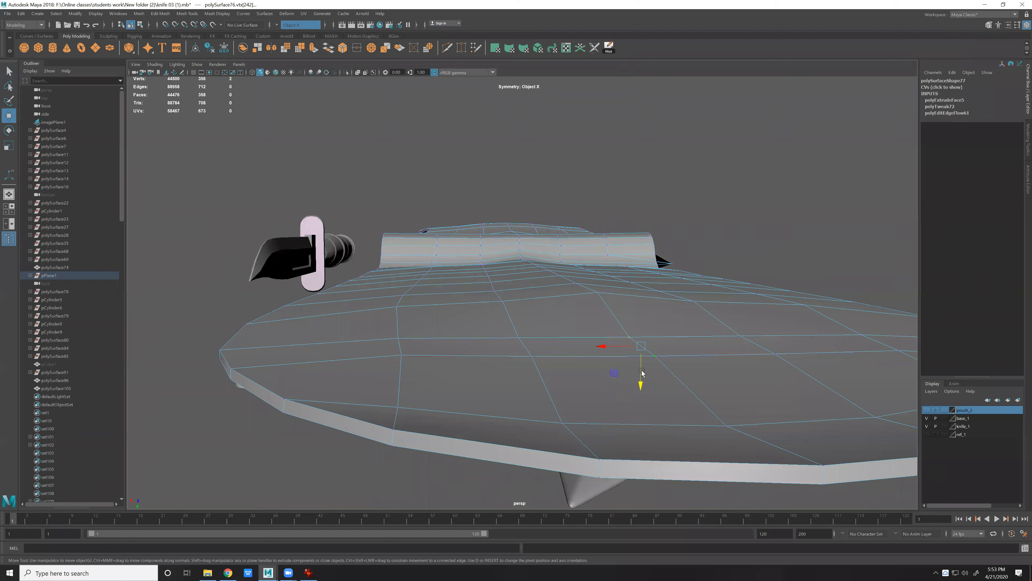
drag(641, 357, 640, 332)
Adjust the neighbouring vertices across the back plate's tip to level the remaining unevenness.
shift+click(524, 359)
middle_drag(629, 355, 647, 362)
click(647, 364)
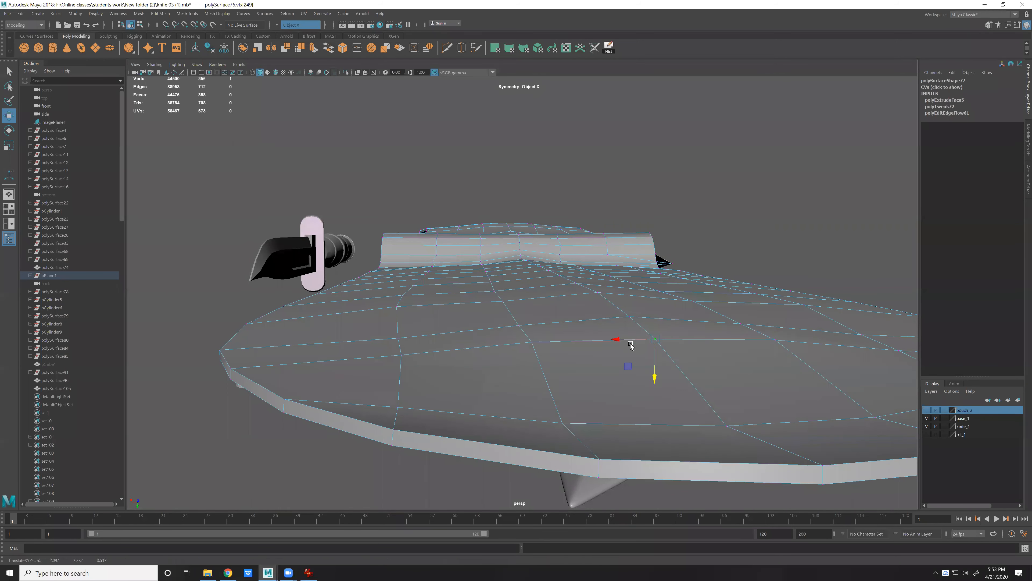
click(598, 292)
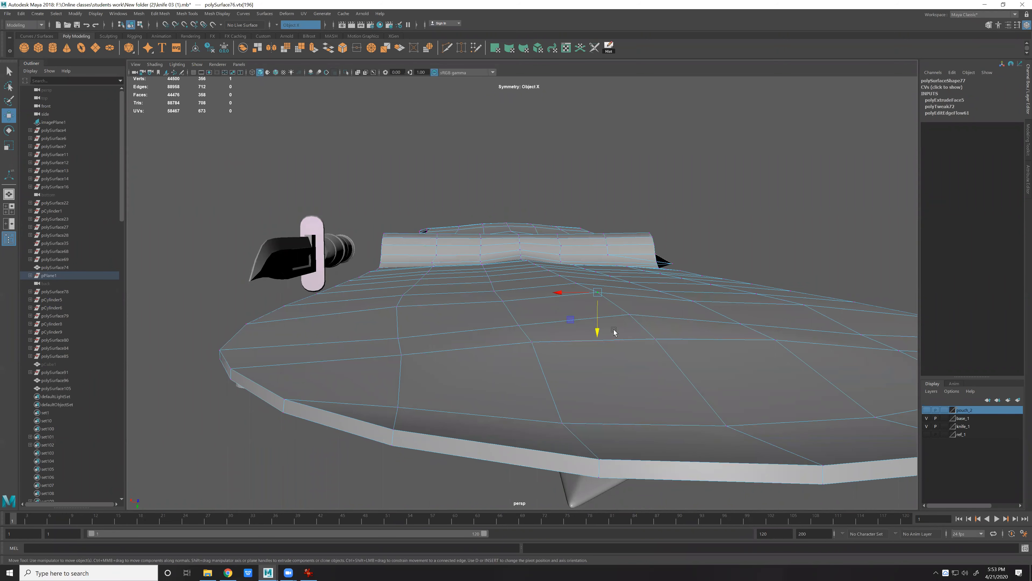
alt+drag(657, 352, 593, 316)
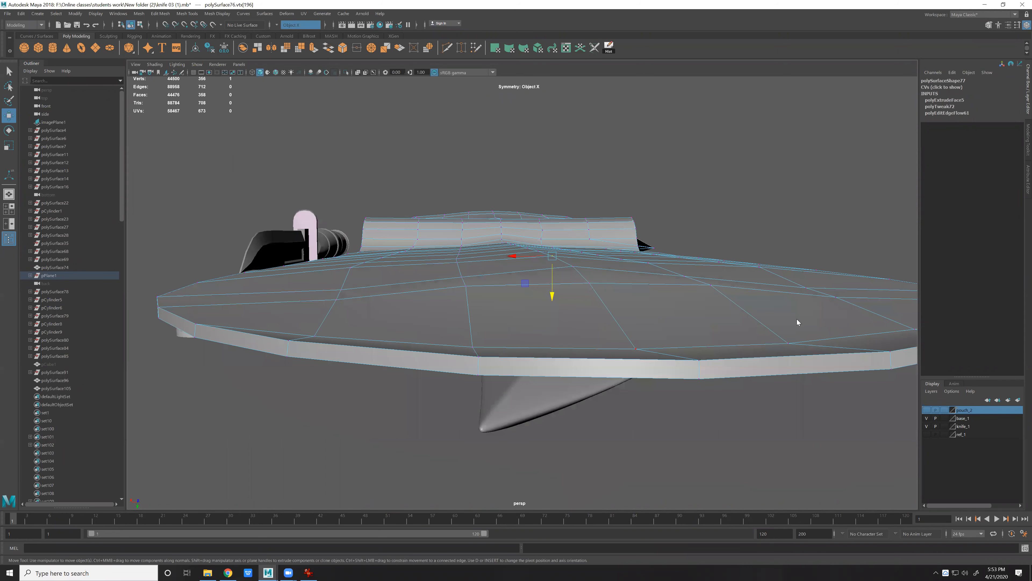
Return the back plate to object mode, show it smoothed and check how it sits under the knife.
alt+drag(798, 320, 811, 397)
right_drag(675, 407, 695, 384)
key(3)
alt+drag(695, 385, 796, 436)
click(704, 423)
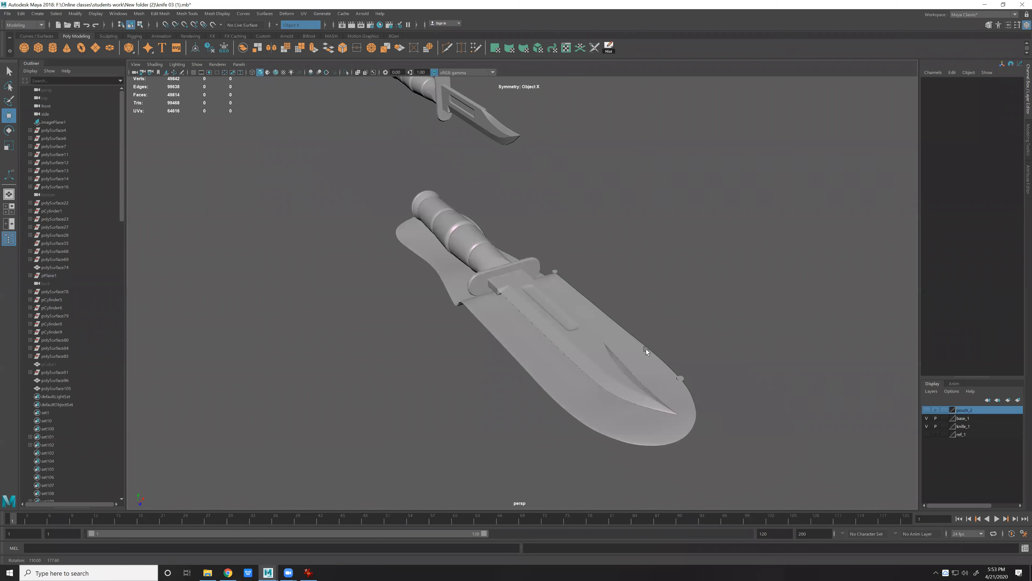
alt+drag(645, 349, 672, 371)
click(719, 341)
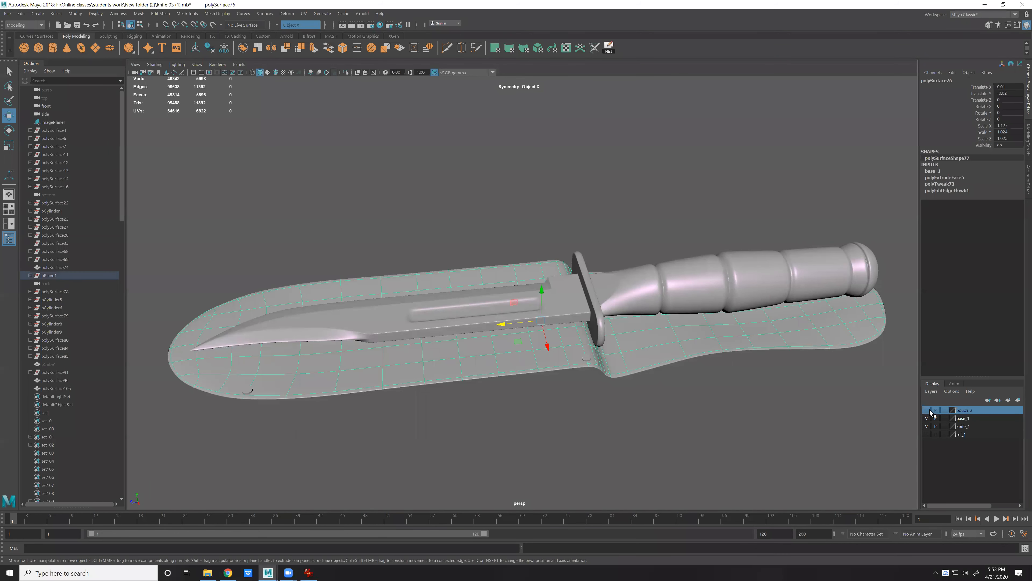
Make the pouch_2 layer visible, select the pouch's front shell and show its rounded tip shaded in the top view.
click(928, 410)
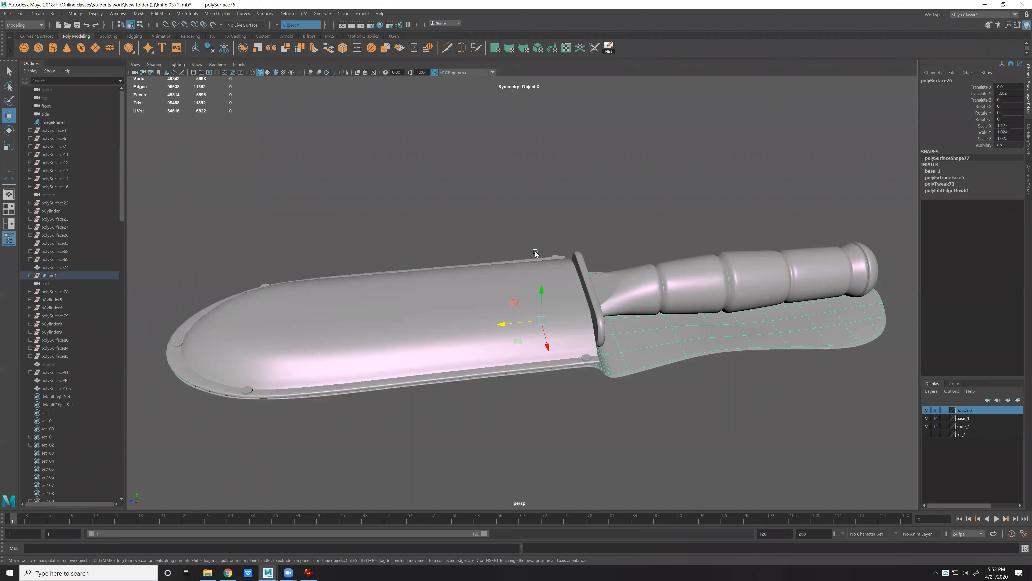
click(504, 344)
alt+drag(504, 344, 461, 318)
mouse_move(313, 215)
alt+mouse_down()
mouse_move(560, 305)
mouse_move(518, 293)
alt+mouse_up()
key(space)
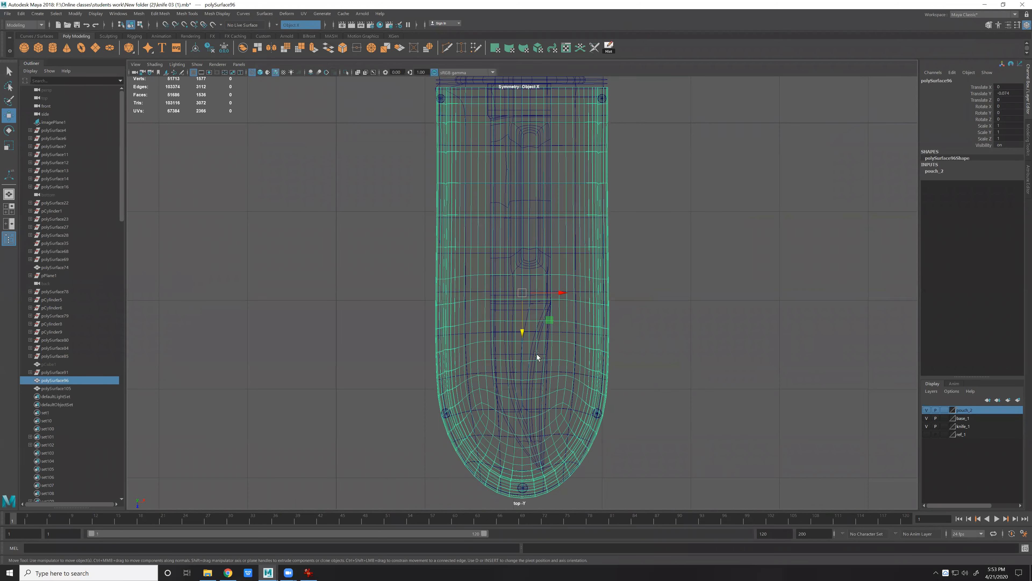
key(5)
alt+middle_drag(537, 354, 565, 291)
scroll(543, 351, up, 3)
alt+middle_drag(543, 440, 545, 333)
right_drag(544, 334, 545, 356)
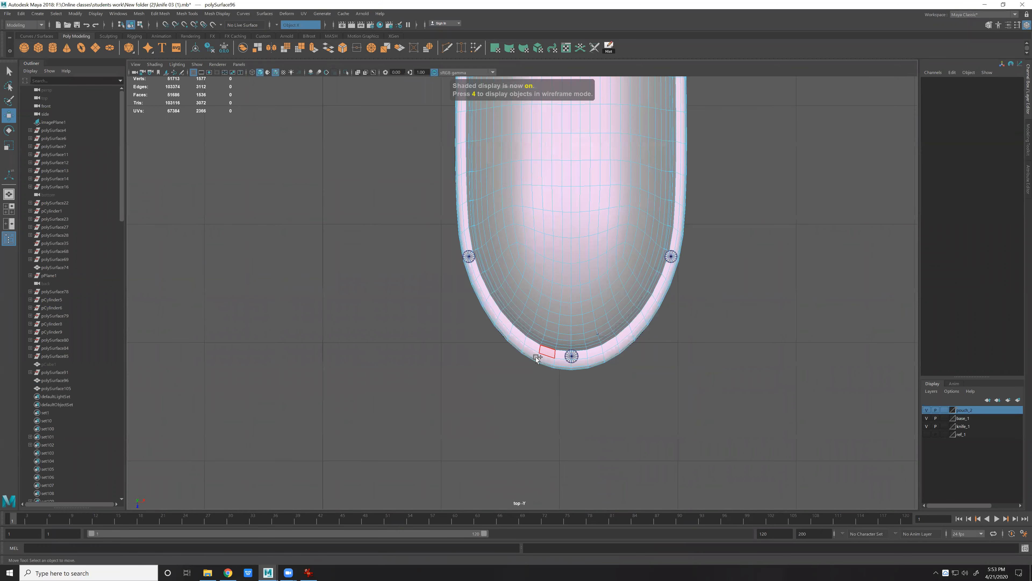
click(537, 359)
scroll(629, 279, up, 3)
alt+middle_drag(603, 396, 675, 406)
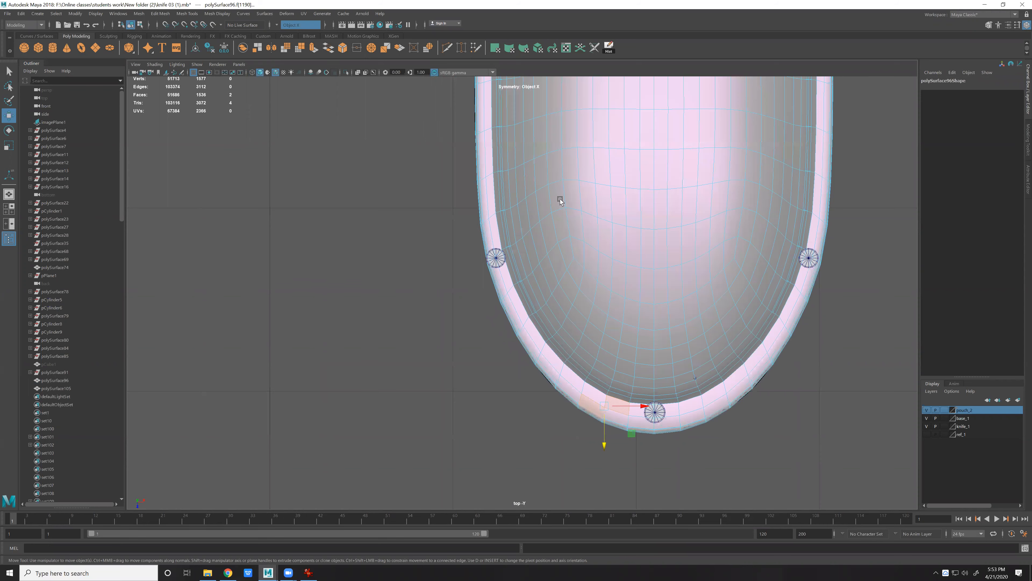
alt+middle_drag(559, 198, 439, 280)
key(3)
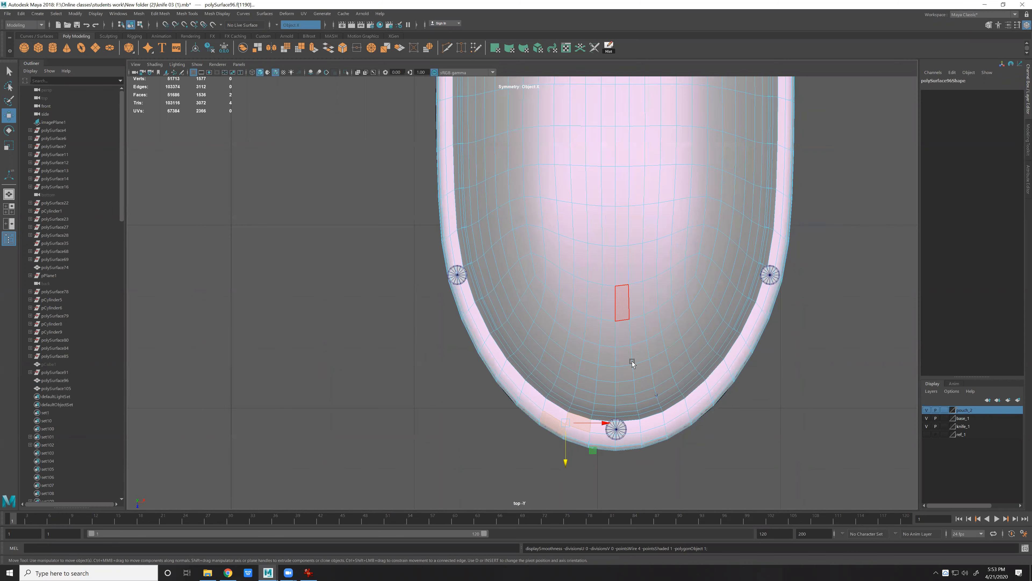
key(1)
Try to move the rim vertices of the pouch's front shell beside the rivet at the rounded tip.
right_drag(631, 439, 608, 447)
alt+middle_drag(607, 448, 611, 350)
drag(633, 369, 616, 344)
key(b)
drag(659, 379, 623, 380)
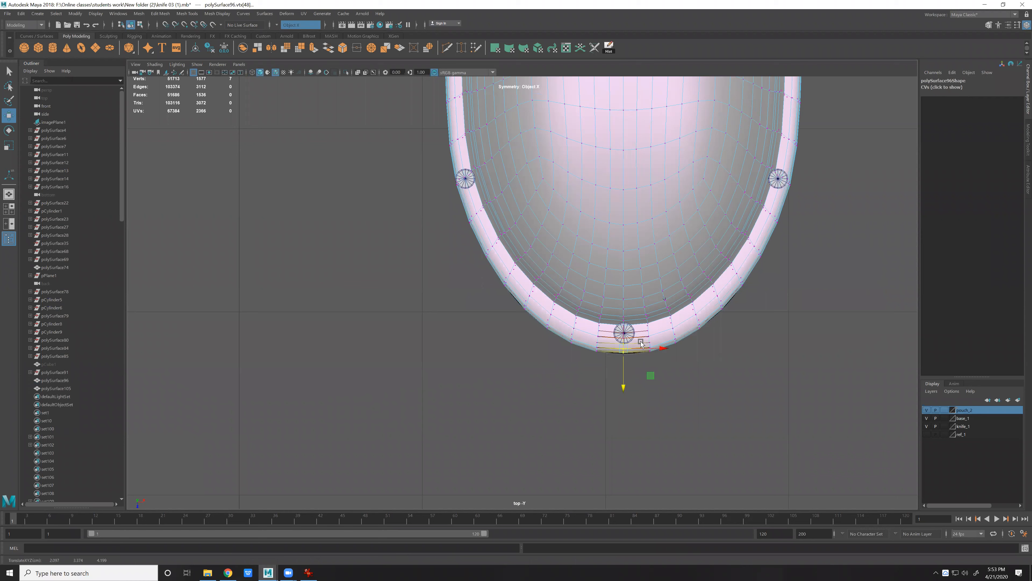
click(649, 348)
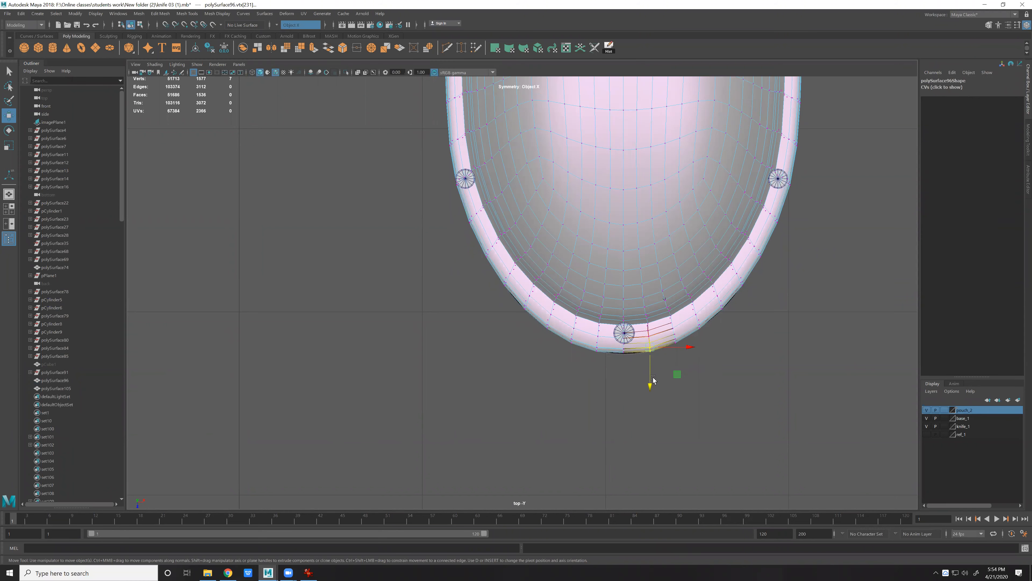
drag(650, 378, 650, 381)
Frame the pouch's front shell in the perspective view in object mode and turn symmetry off.
key(space)
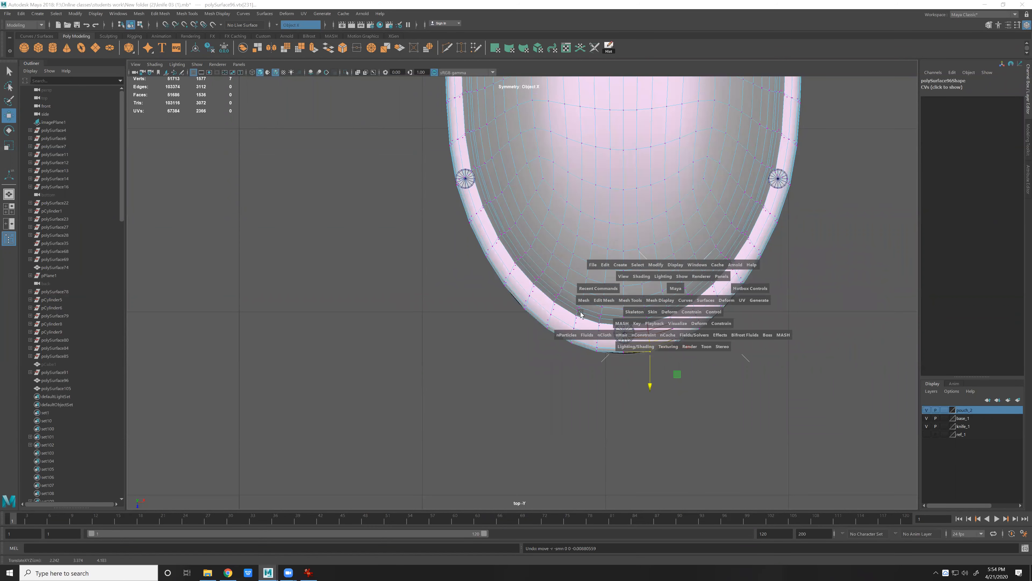
key(space)
alt+drag(544, 304, 598, 312)
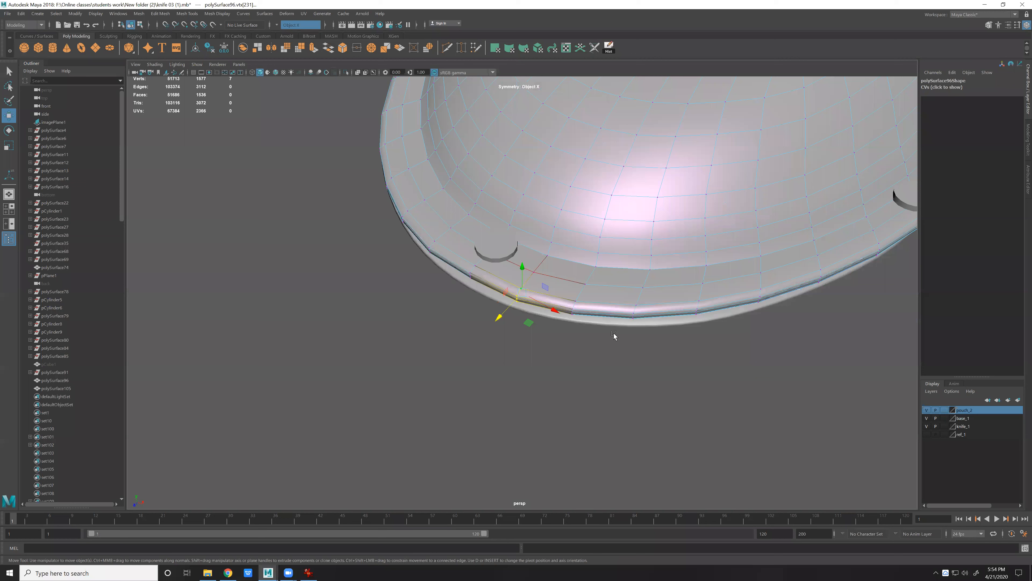
key(F8)
key(f)
alt+drag(747, 321, 360, 99)
click(279, 23)
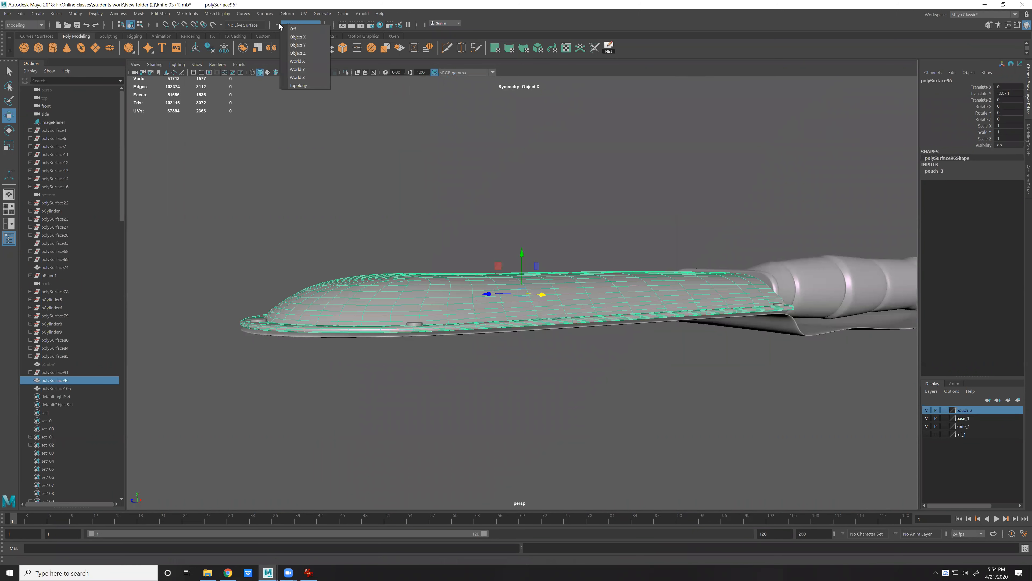
click(292, 28)
Examine how the front shell's rim lines up with the back plate around the pouch's rounded tip.
alt+drag(467, 309, 513, 364)
click(422, 238)
alt+drag(377, 302, 342, 322)
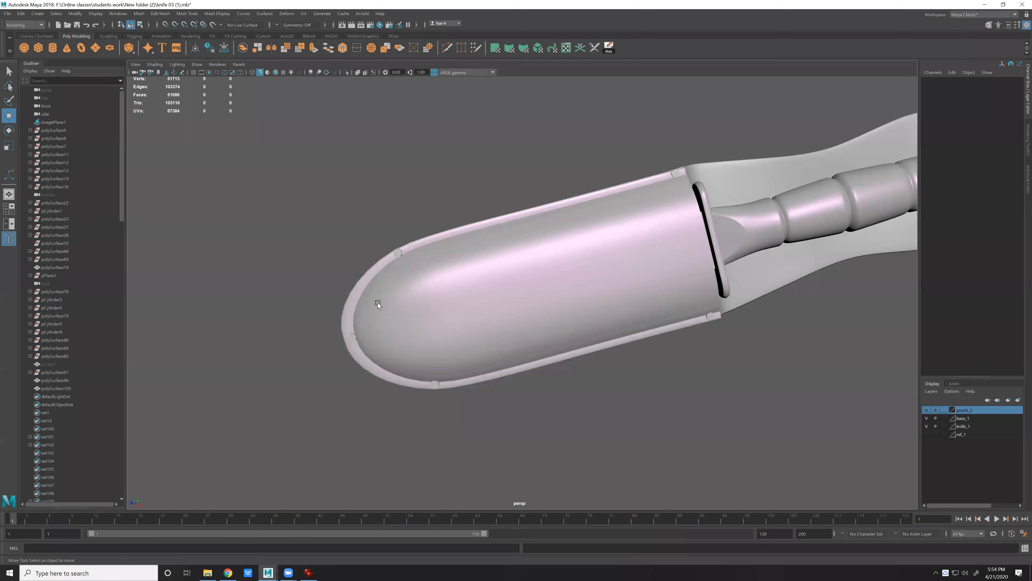
click(342, 322)
alt+right_drag(442, 264, 576, 282)
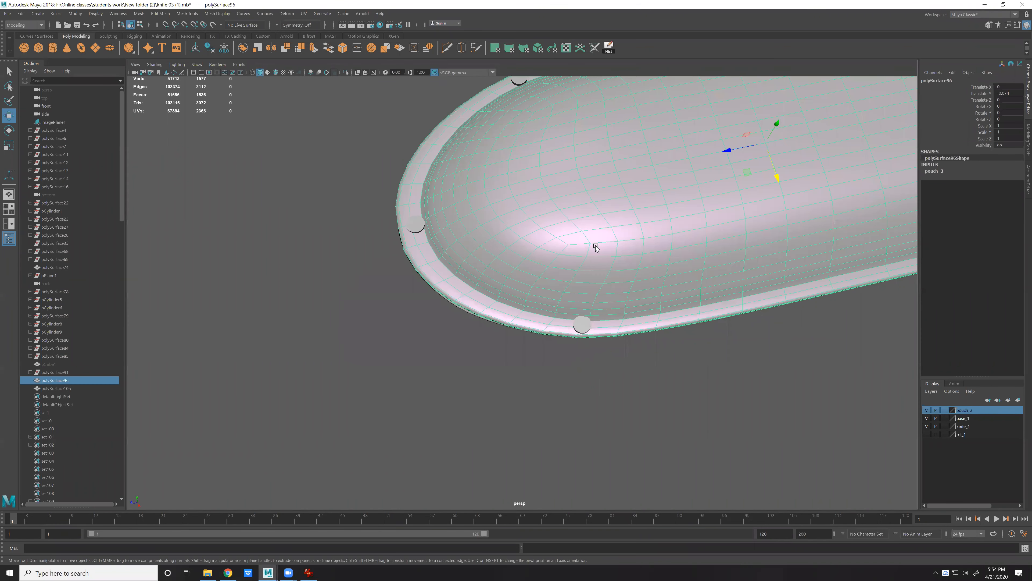
scroll(604, 226, down, 5)
alt+drag(604, 226, 681, 299)
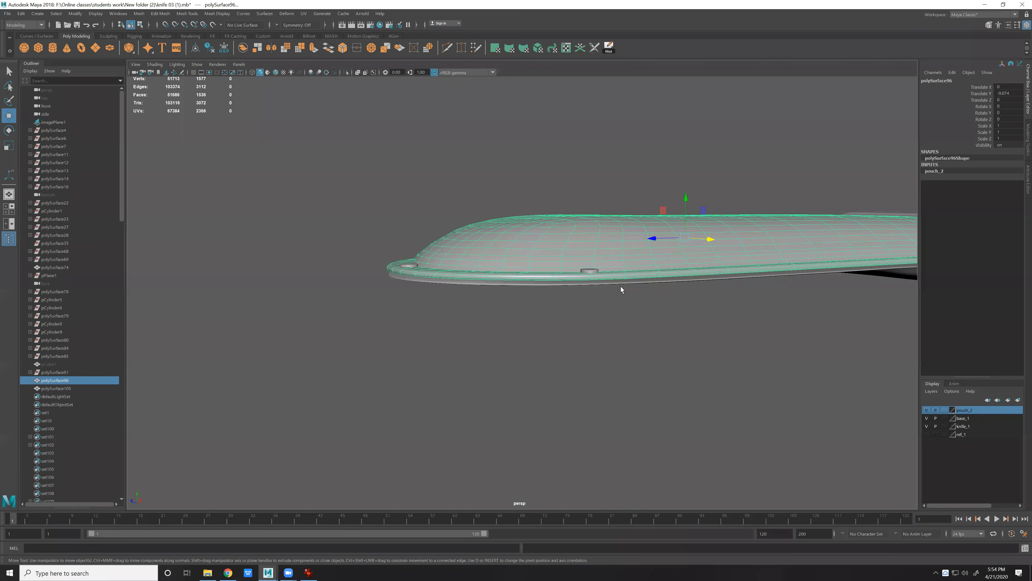
alt+drag(621, 286, 552, 297)
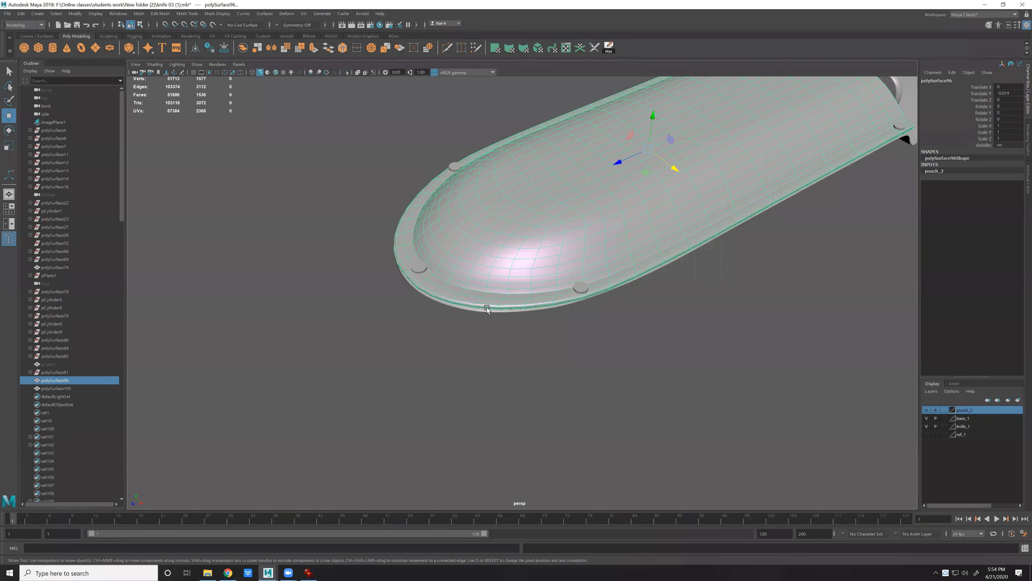
alt+drag(487, 308, 608, 279)
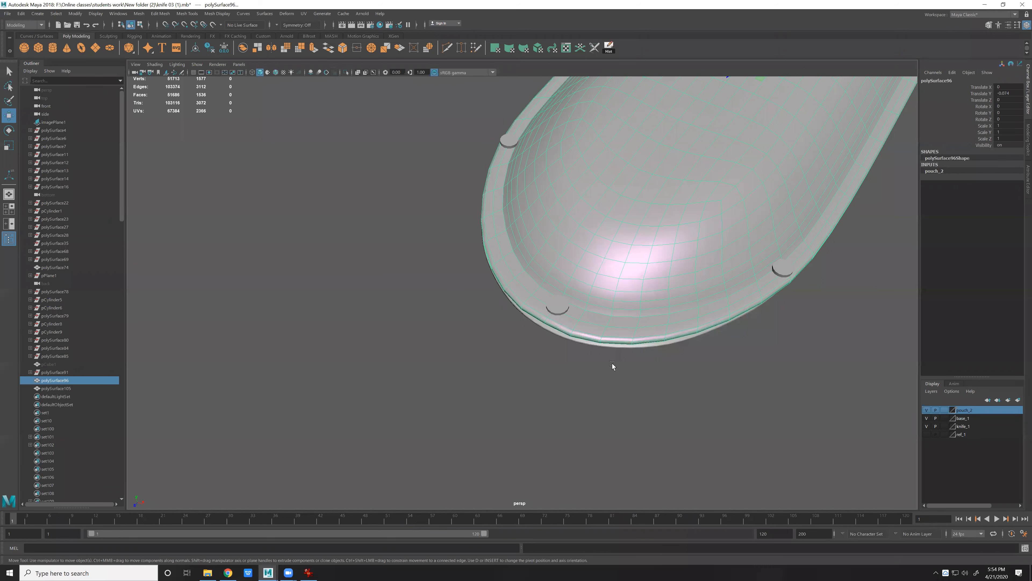
Examine the pouch's front shell against the back plate in the front, top and perspective views.
alt+drag(419, 317, 413, 319)
key(space)
key(space)
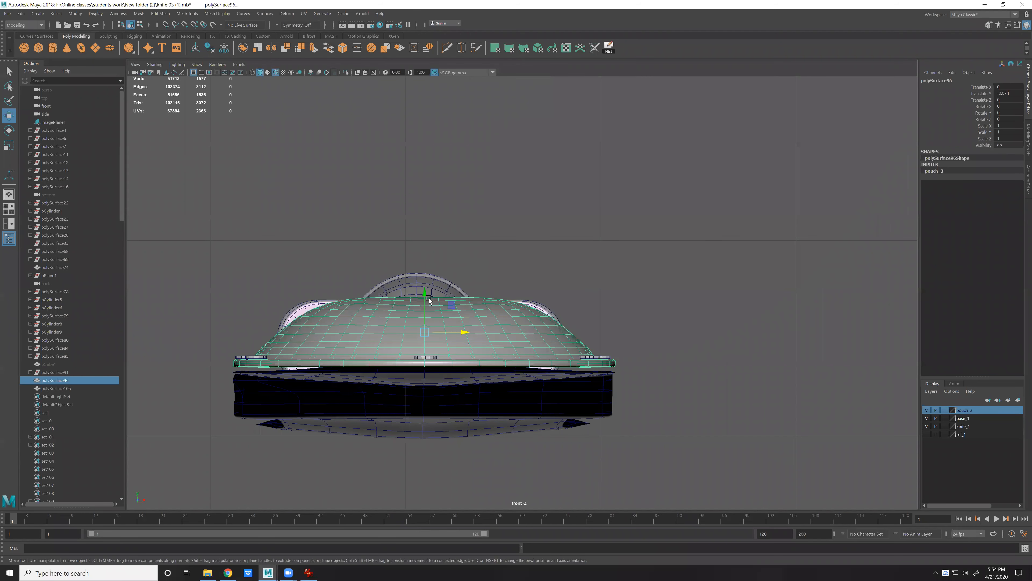
key(space)
key(space)
alt+middle_drag(773, 227, 775, 234)
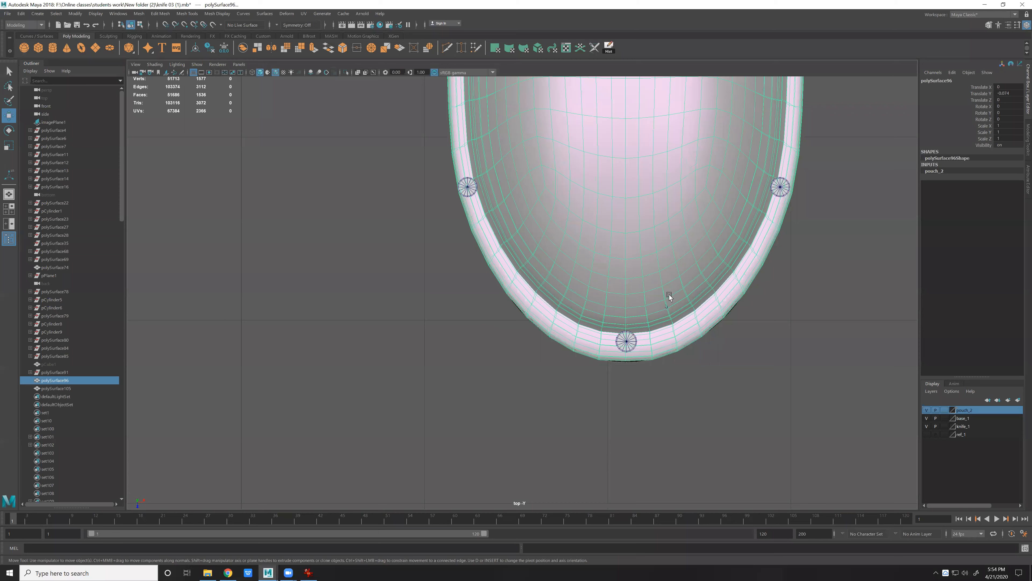
alt+middle_drag(797, 96, 681, 235)
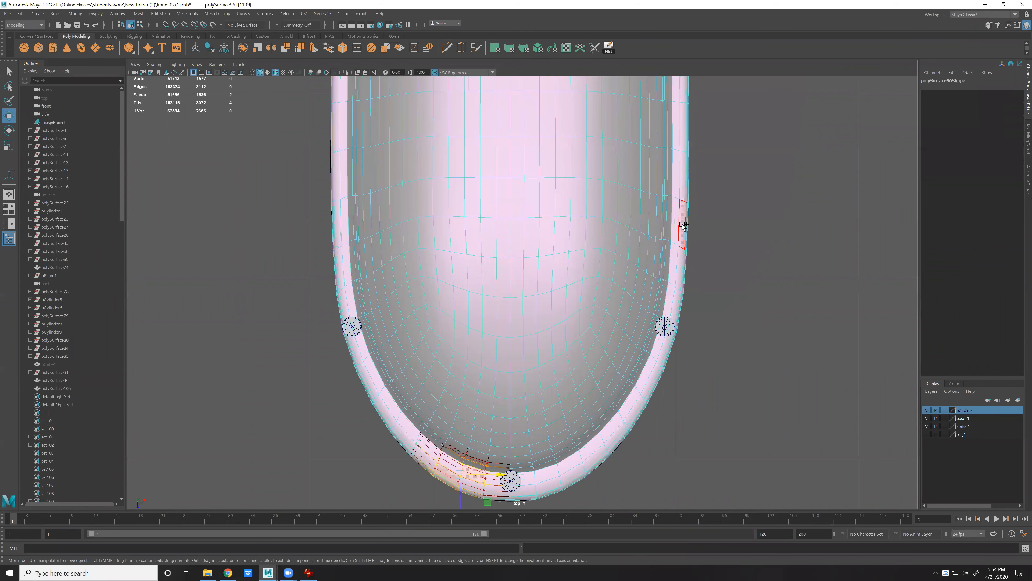
click(684, 226)
key(1)
key(F8)
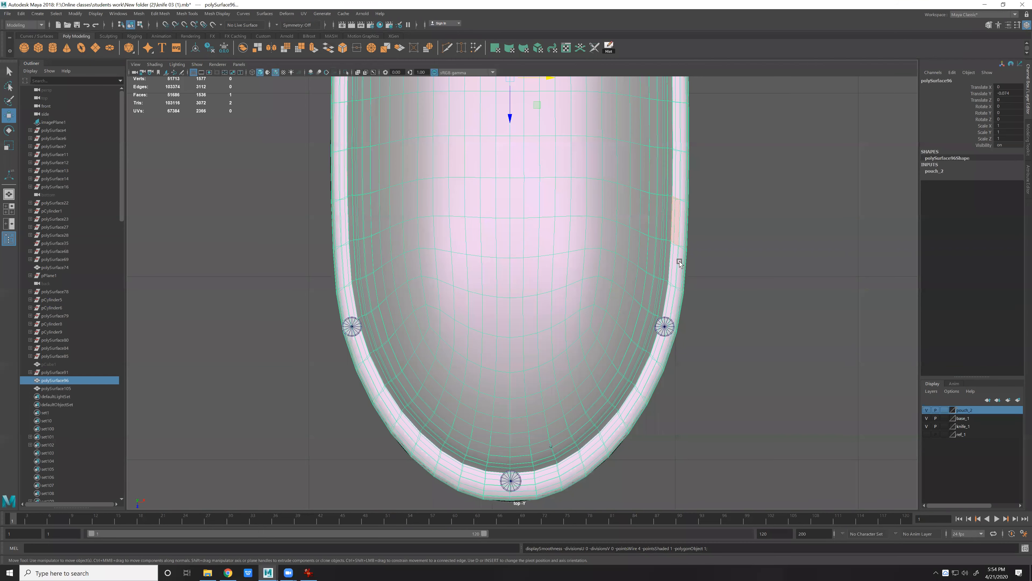
key(space)
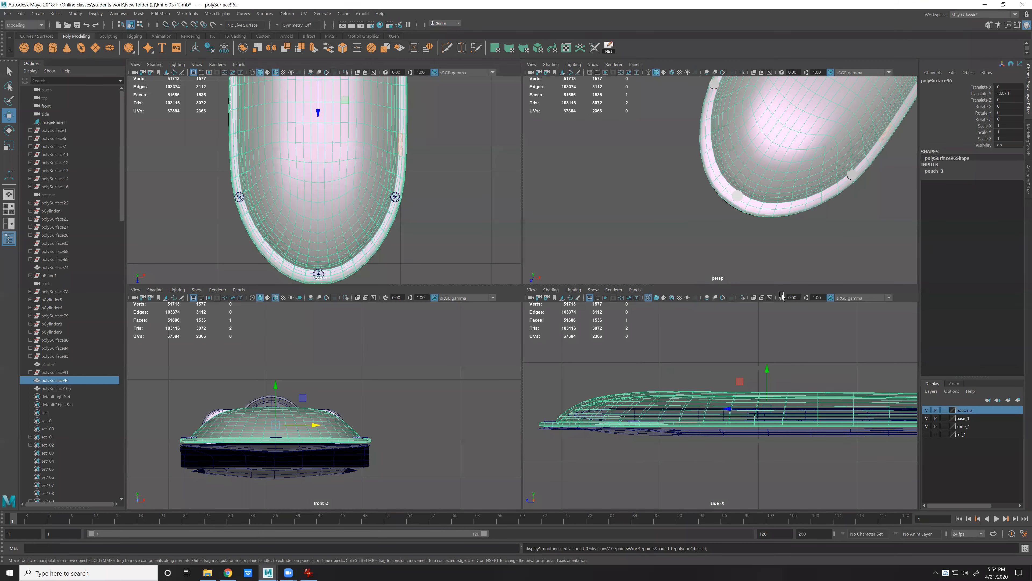
key(space)
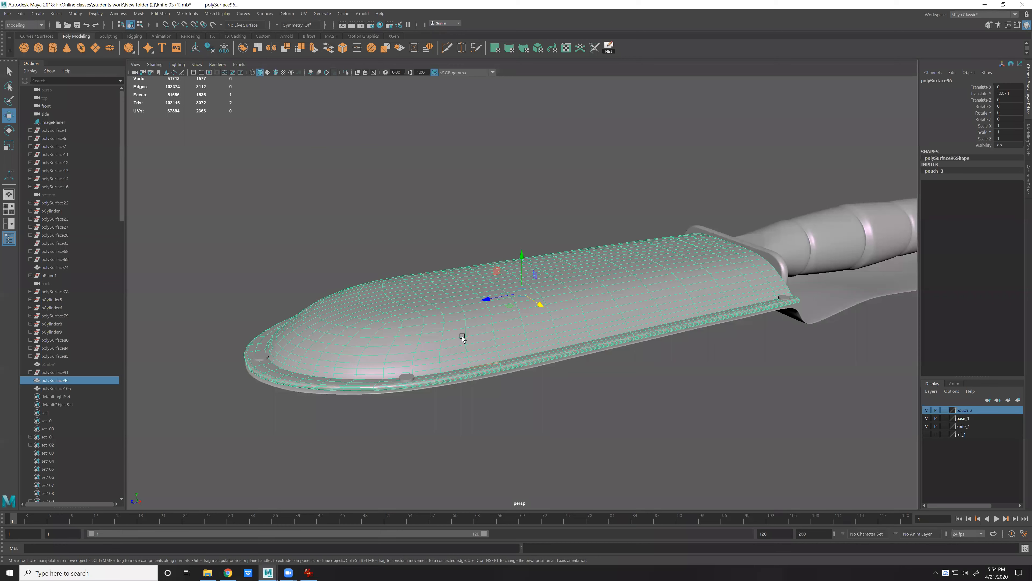
Inspect the whole sheath from the rounded tip to the knife's guard and handle.
alt+drag(633, 390, 518, 339)
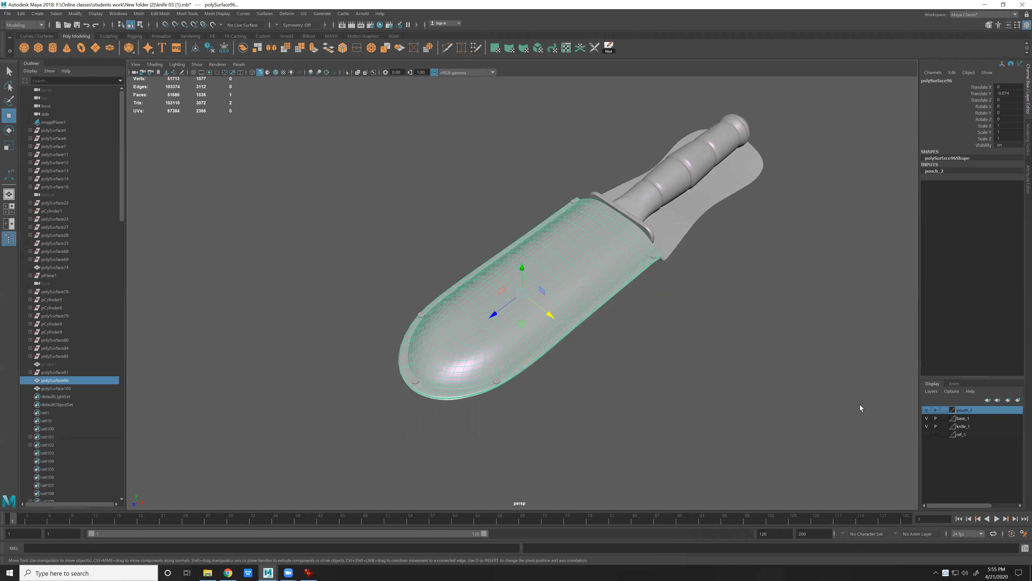
scroll(860, 404, up, 3)
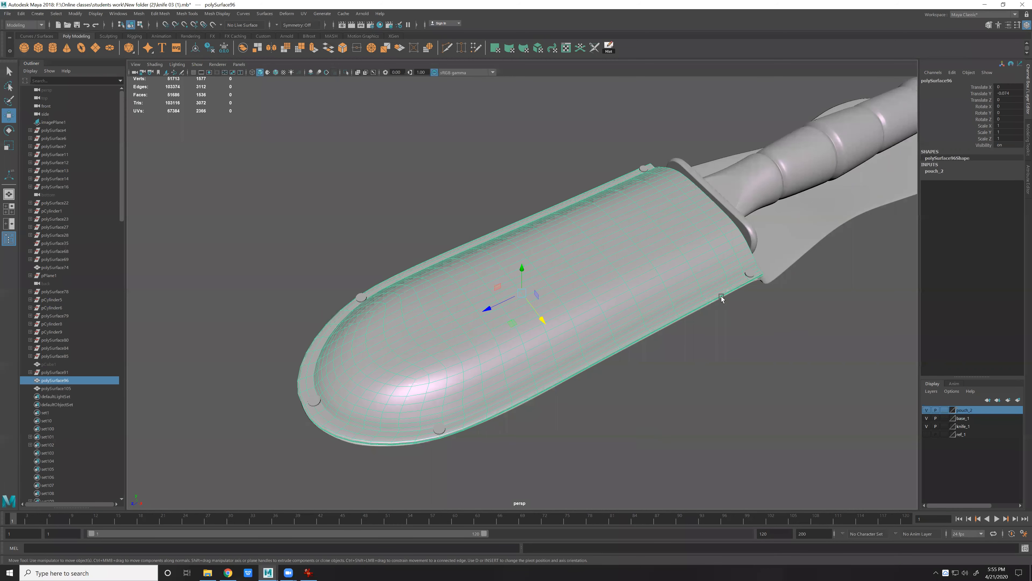
scroll(721, 299, down, 3)
click(780, 365)
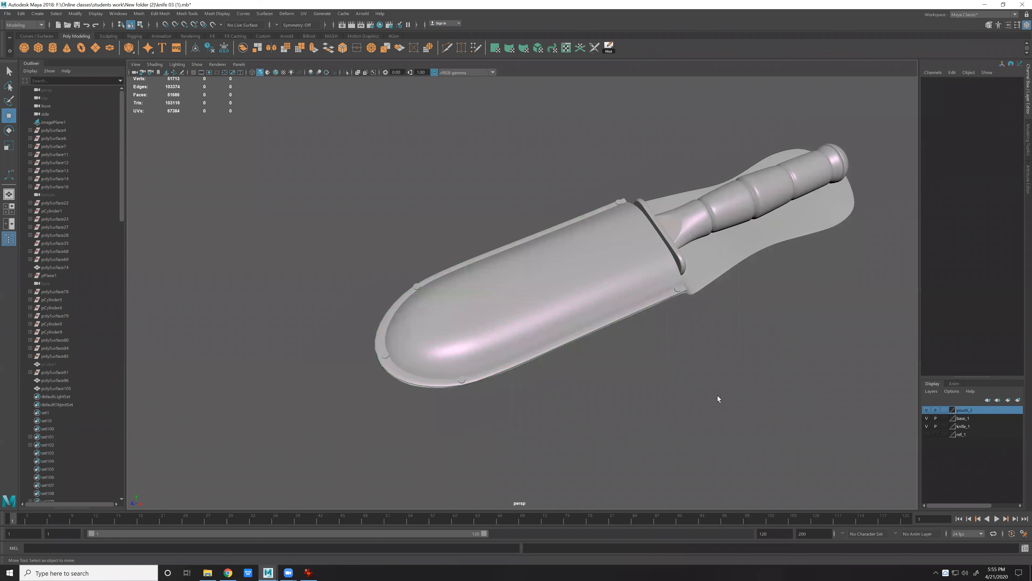
alt+drag(668, 333, 652, 419)
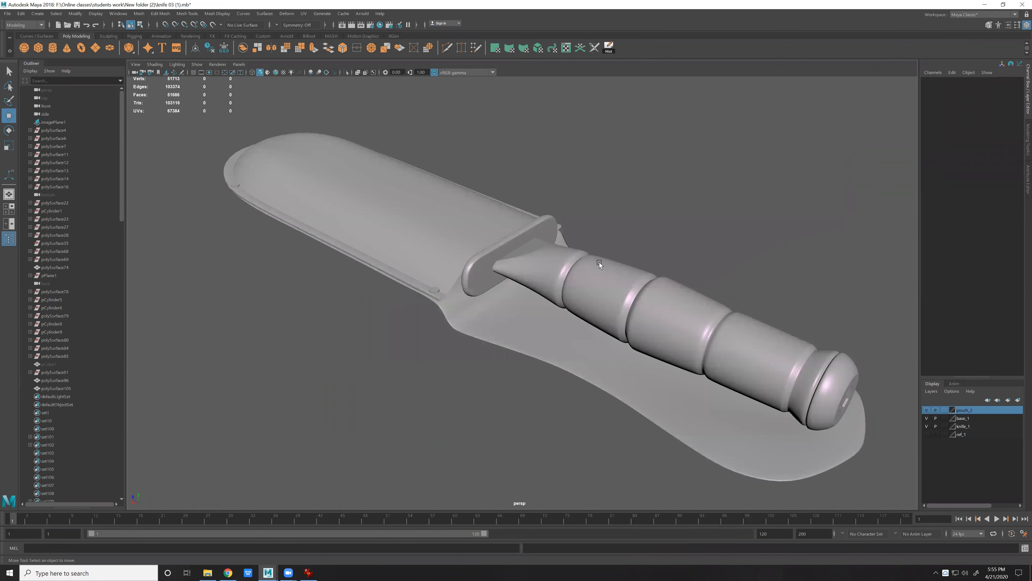
scroll(556, 272, up, 4)
click(549, 269)
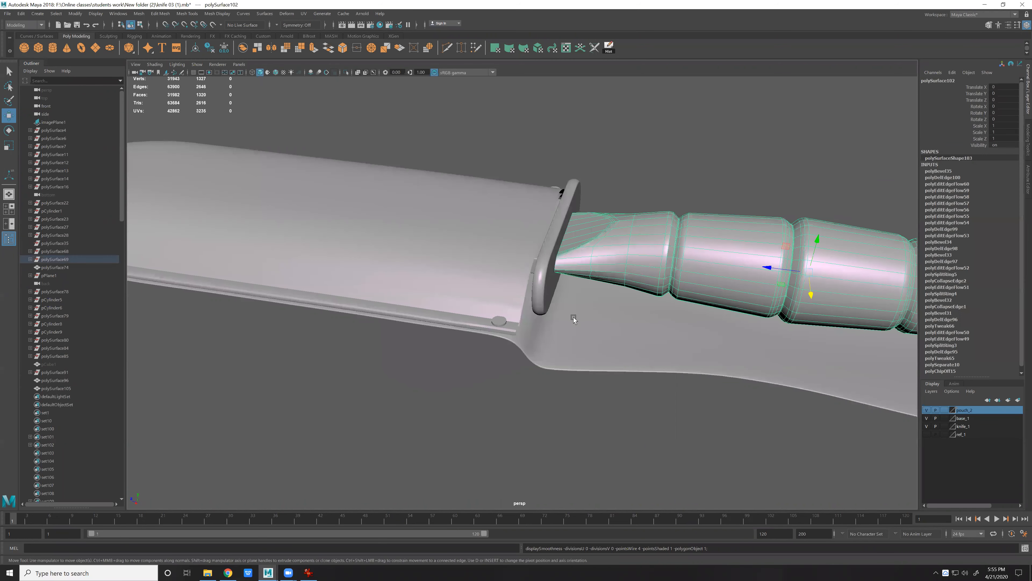
click(542, 293)
click(618, 367)
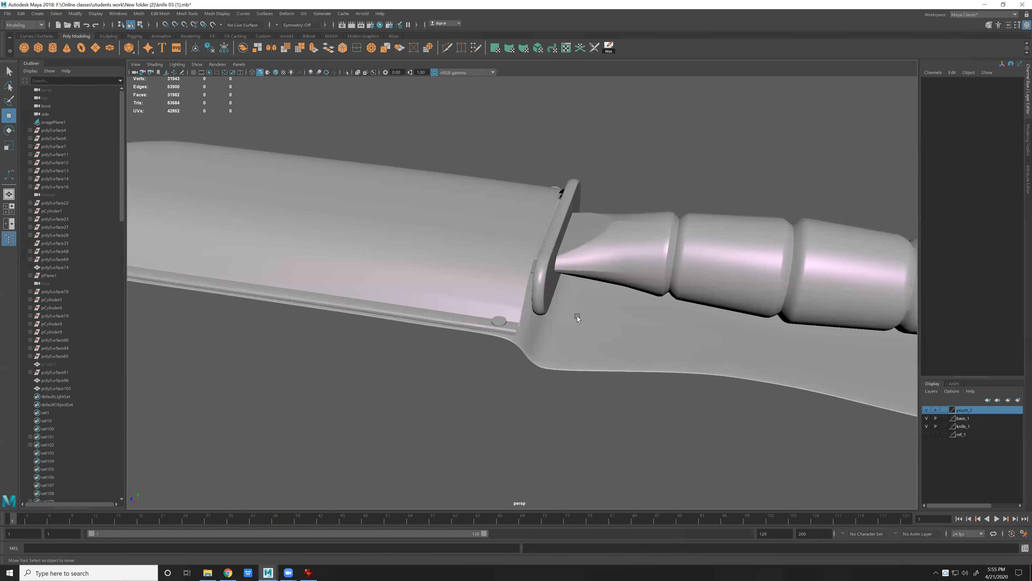
alt+right_drag(578, 316, 604, 424)
scroll(605, 424, down, 2)
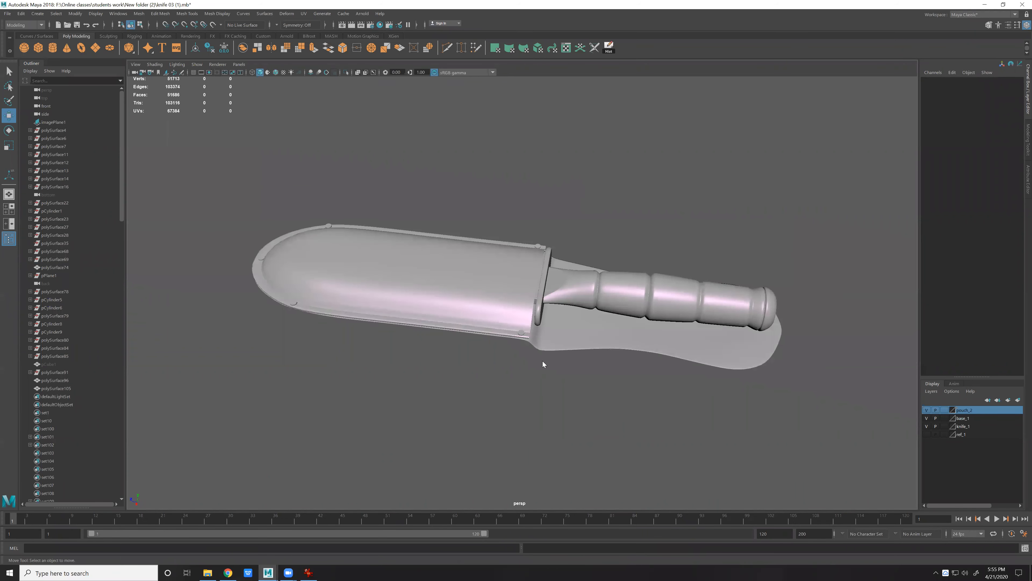
key(q)
key(ctrl+s)
key(Return)
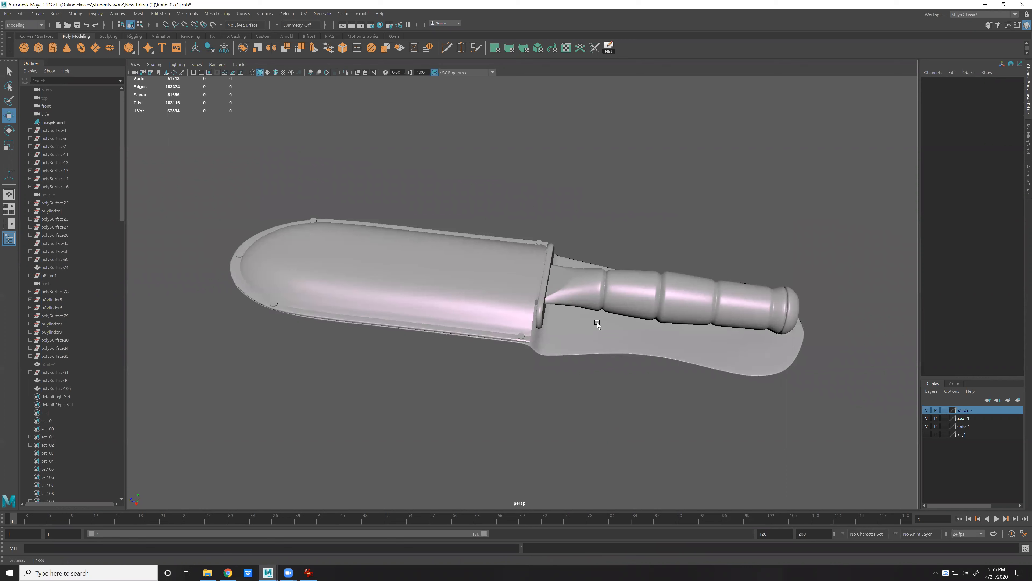
Select the sheath's back plate and turn off its smooth mesh preview.
click(548, 340)
key(w)
alt+drag(547, 340, 583, 284)
click(732, 293)
alt+drag(732, 293, 589, 224)
click(660, 285)
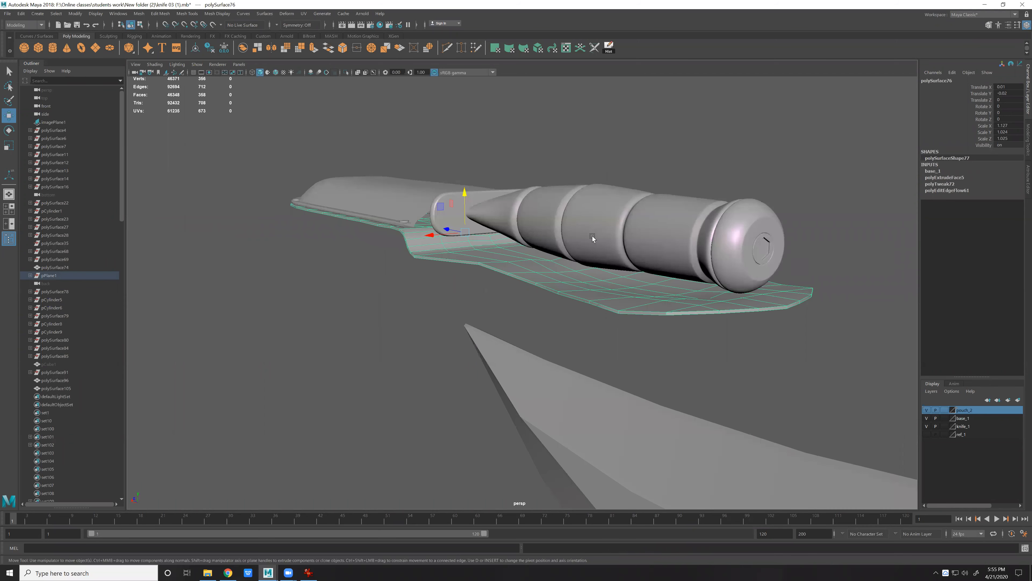
Duplicate the pouch's front shell in place, put the copy on a new hidden layer and reselect the original shell.
click(393, 203)
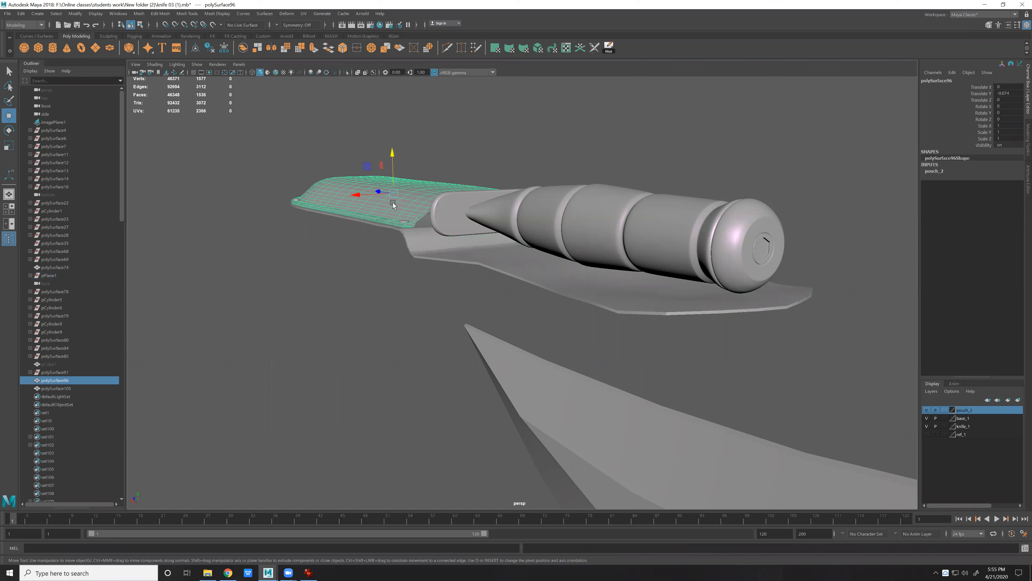
key(f)
alt+drag(597, 319, 596, 317)
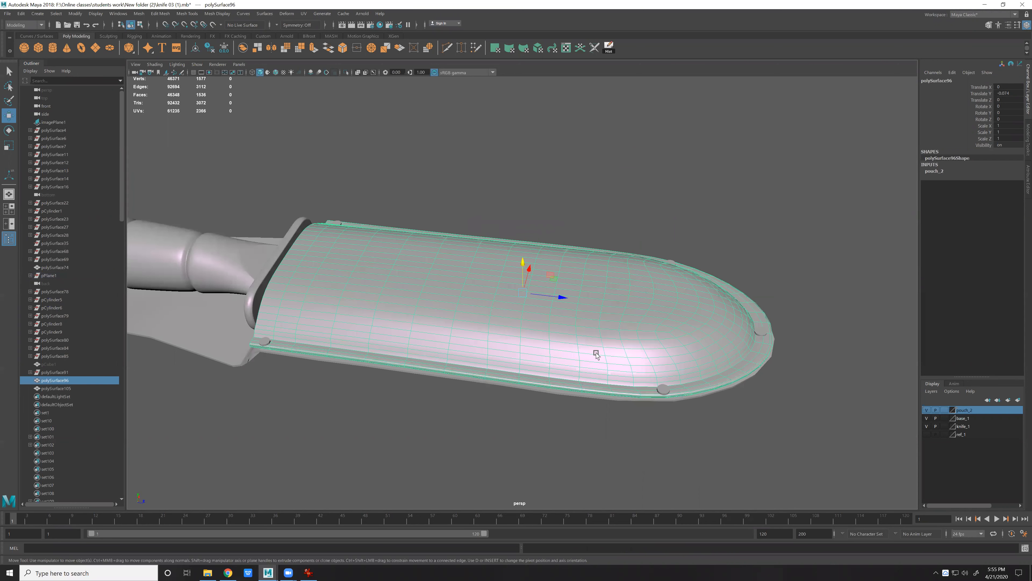
alt+drag(596, 354, 594, 360)
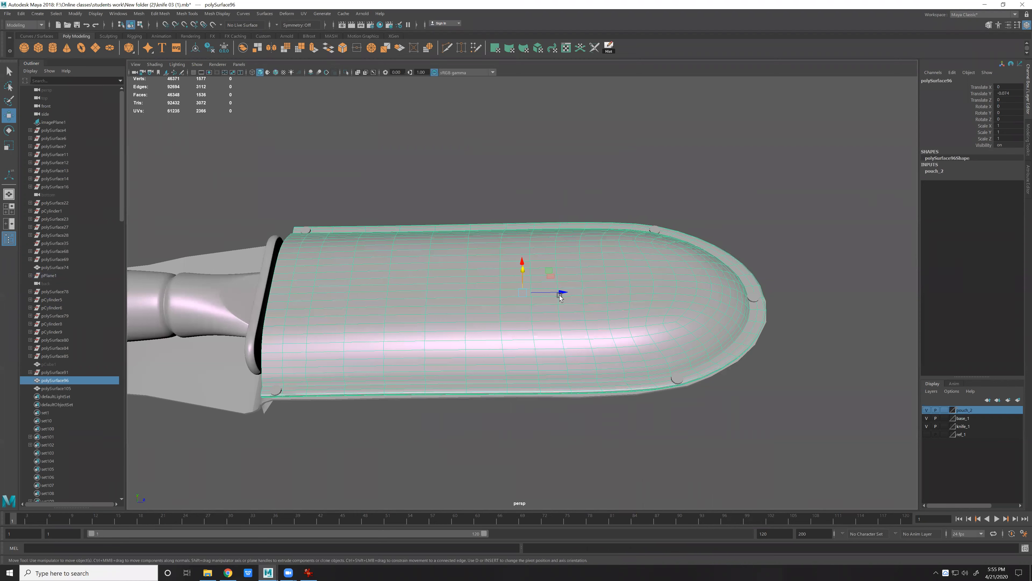
key(ctrl+d)
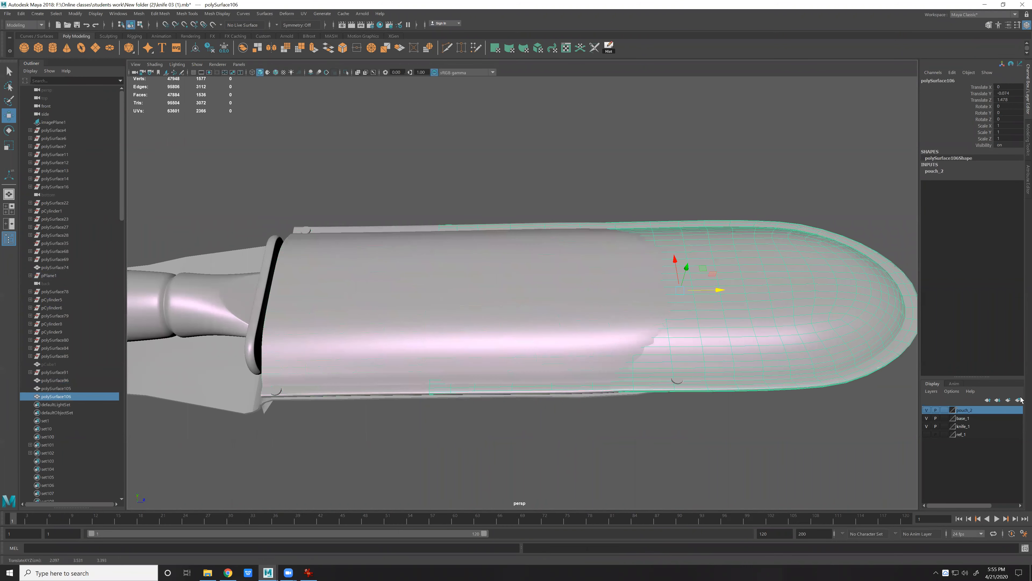
key(ctrl+z)
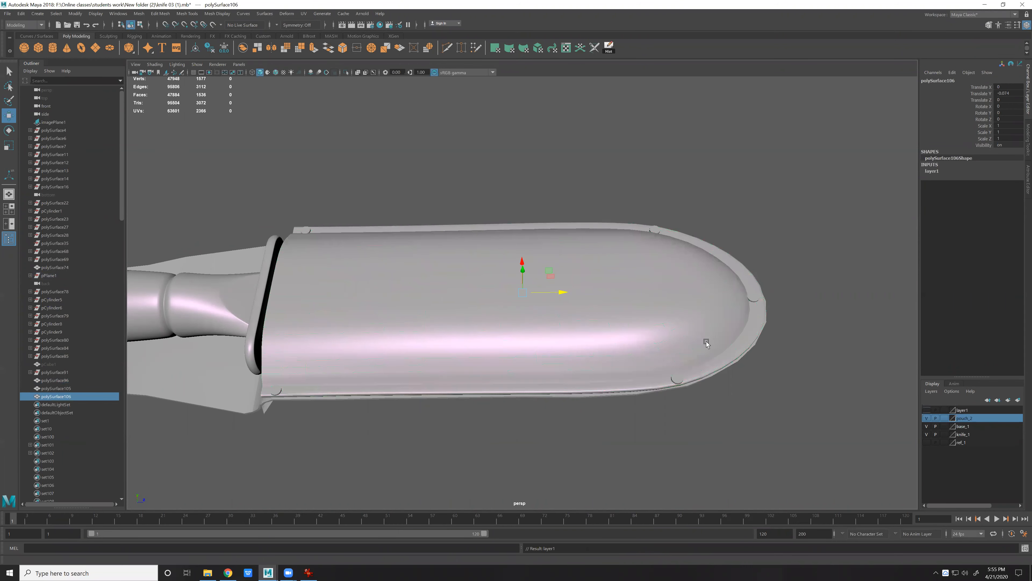
click(648, 306)
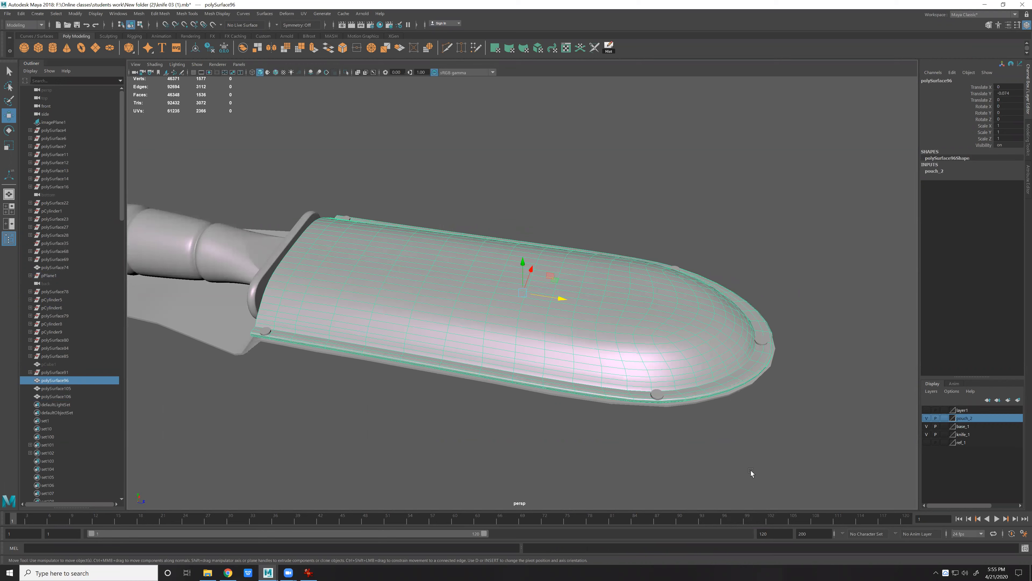
Toggle the visibility of layer1 and pouch_2 to compare the shell copy with the original pouch.
drag(927, 411, 927, 417)
click(926, 418)
click(927, 409)
click(926, 418)
click(927, 410)
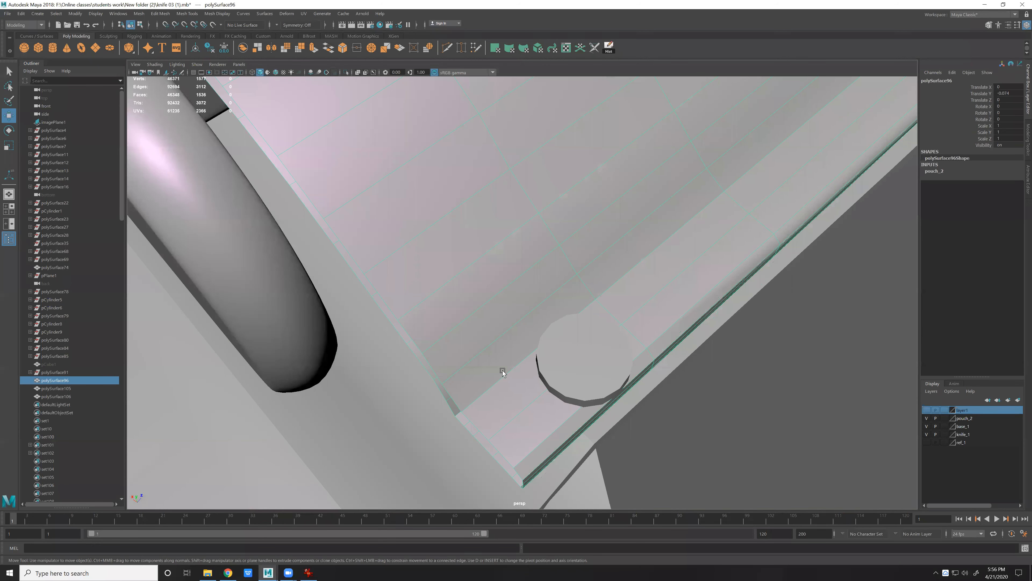
Select the long edge run where the front shell meets its flat rim and convert those polygon edges to a curve.
click(503, 371)
click(724, 325)
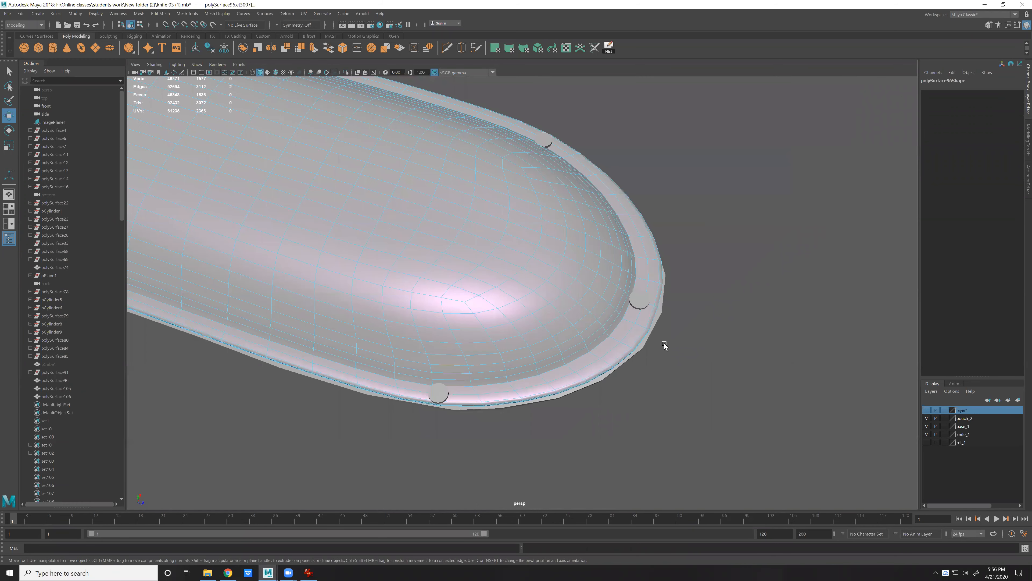
scroll(664, 343, up, 3)
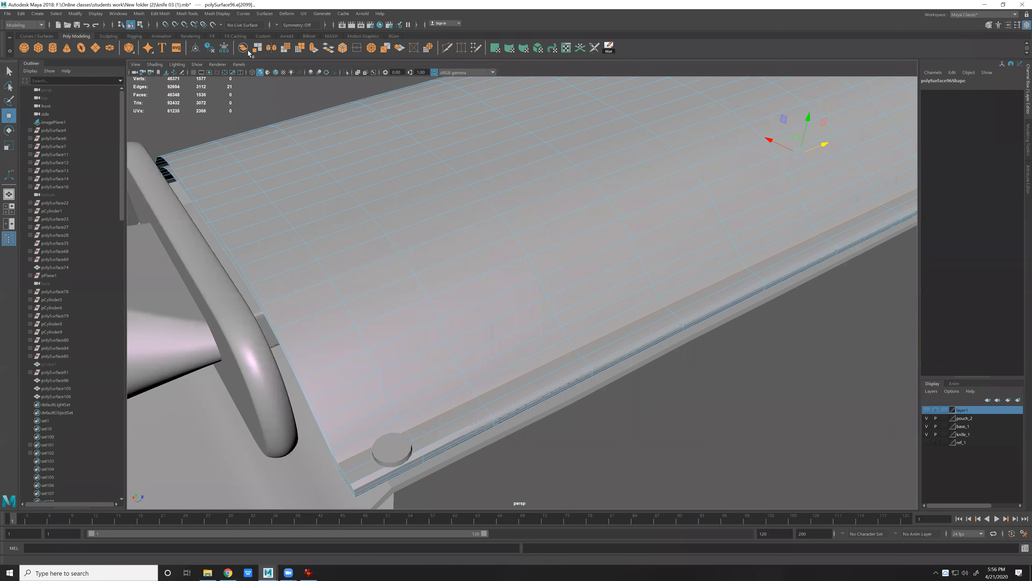
click(75, 13)
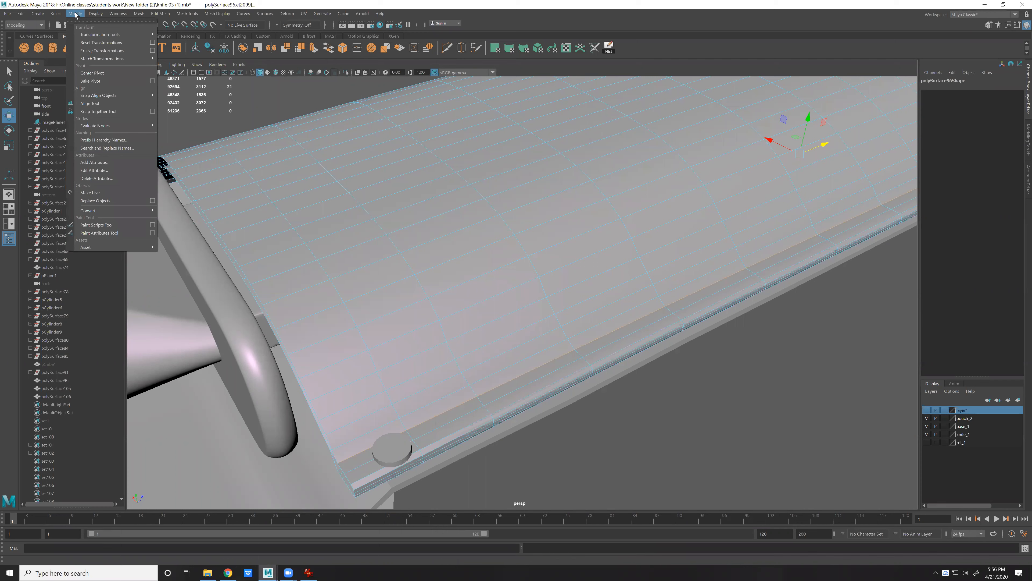
mouse_move(119, 210)
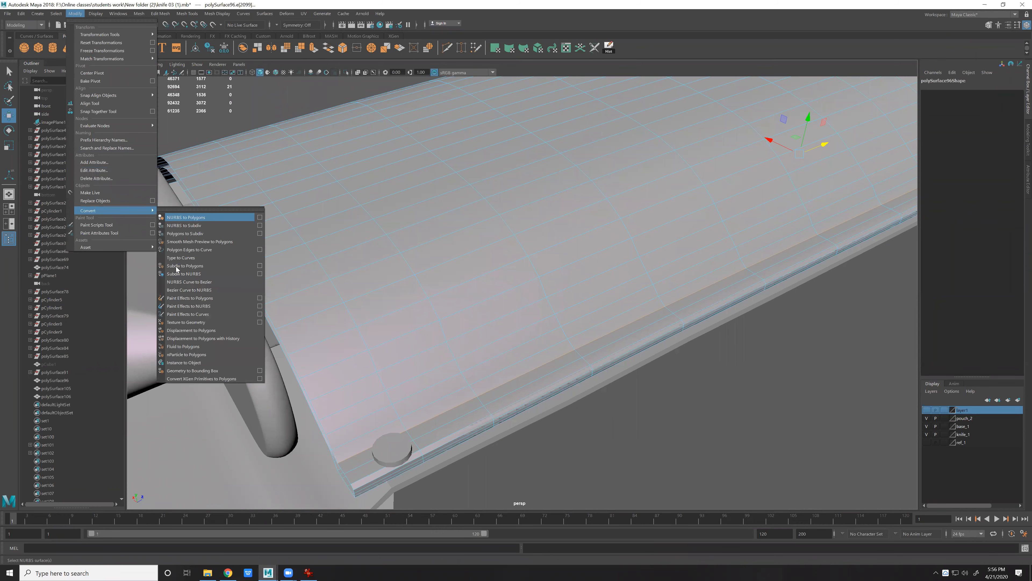
click(192, 249)
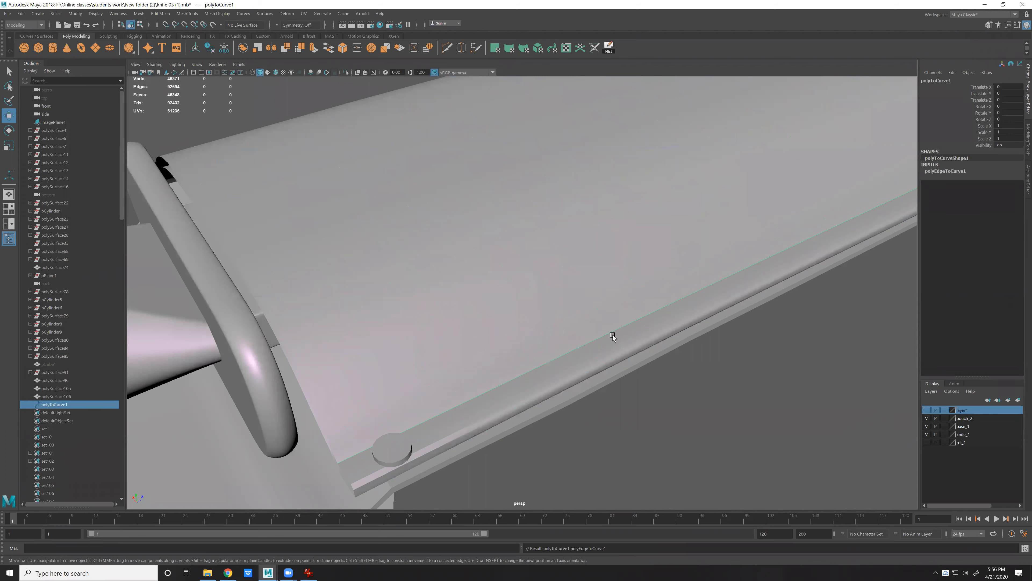
Hide the pouch's front shell and select the extracted curve running along the back plate's border.
click(607, 316)
shift+click(614, 346)
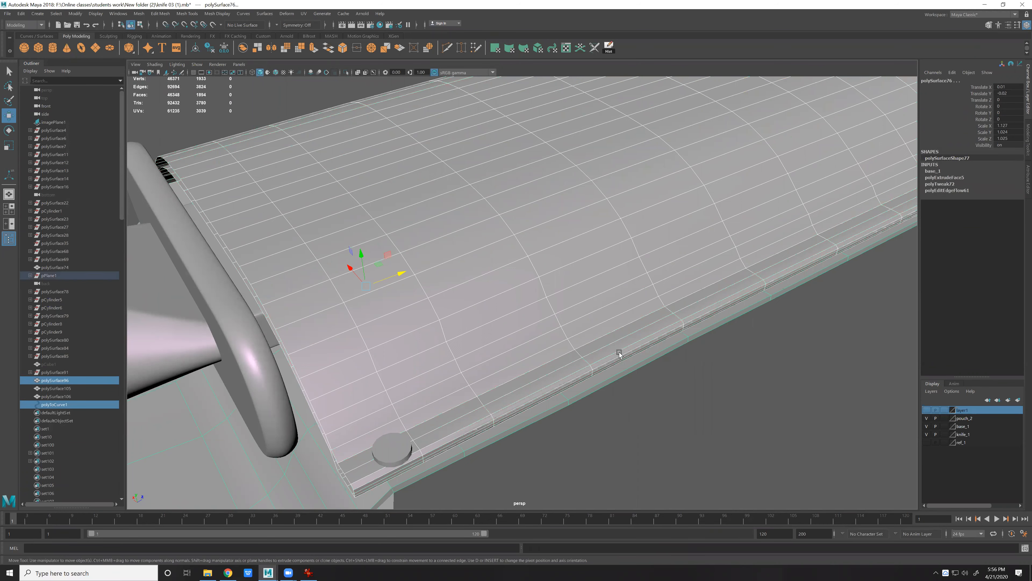
click(637, 356)
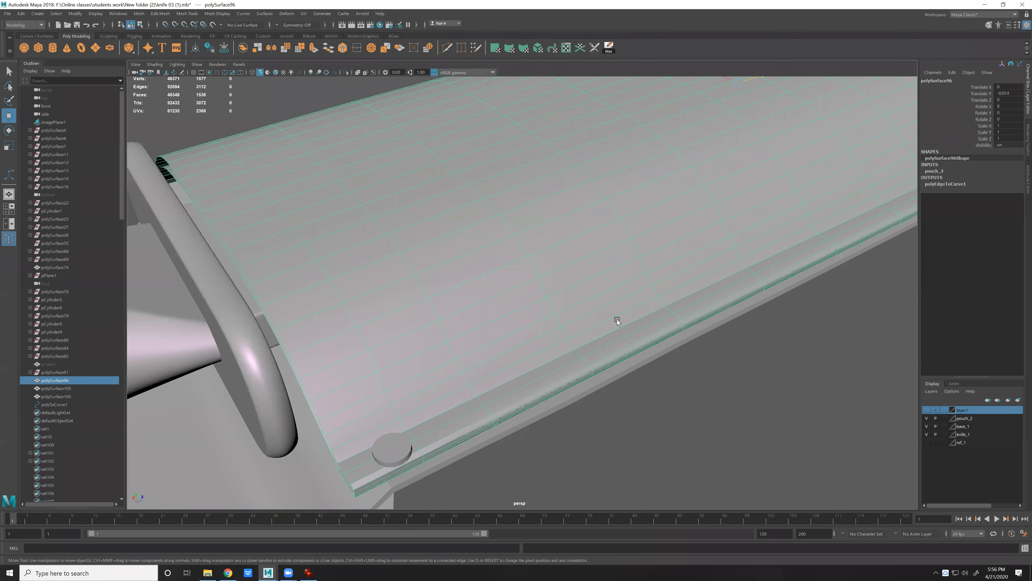
key(ctrl+h)
click(628, 326)
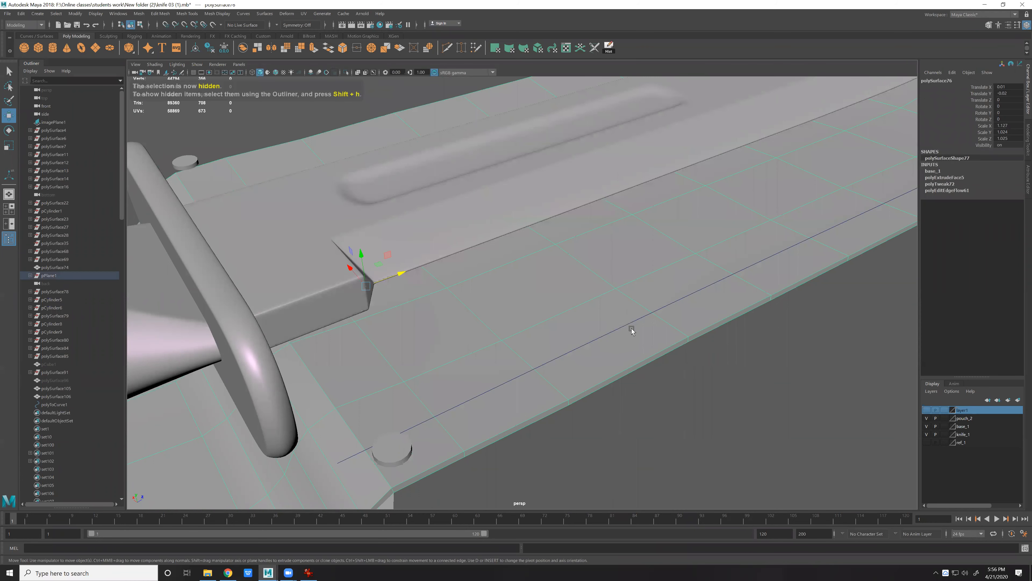
click(651, 341)
key(f)
alt+drag(613, 318, 530, 293)
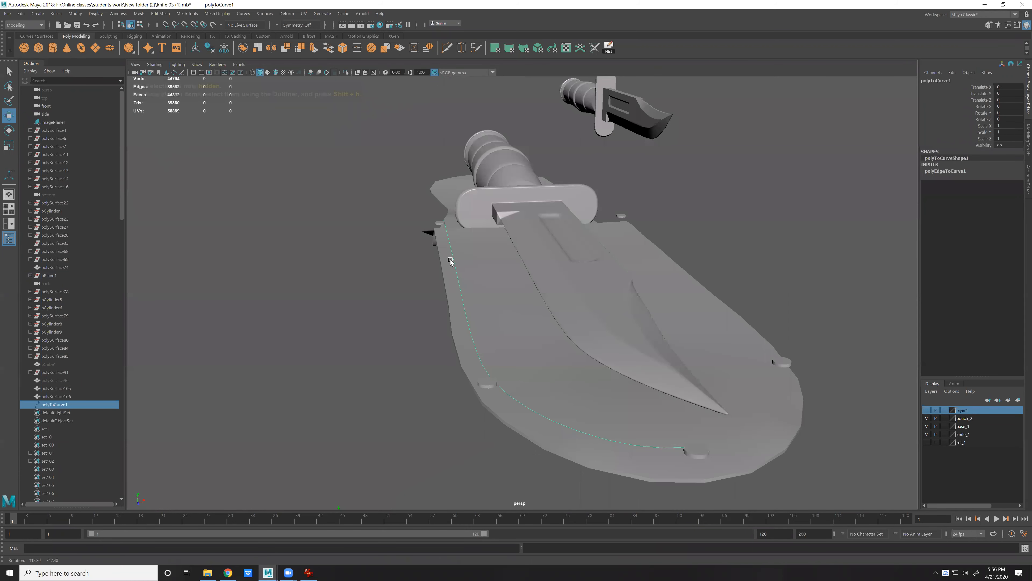
alt+drag(450, 262, 325, 71)
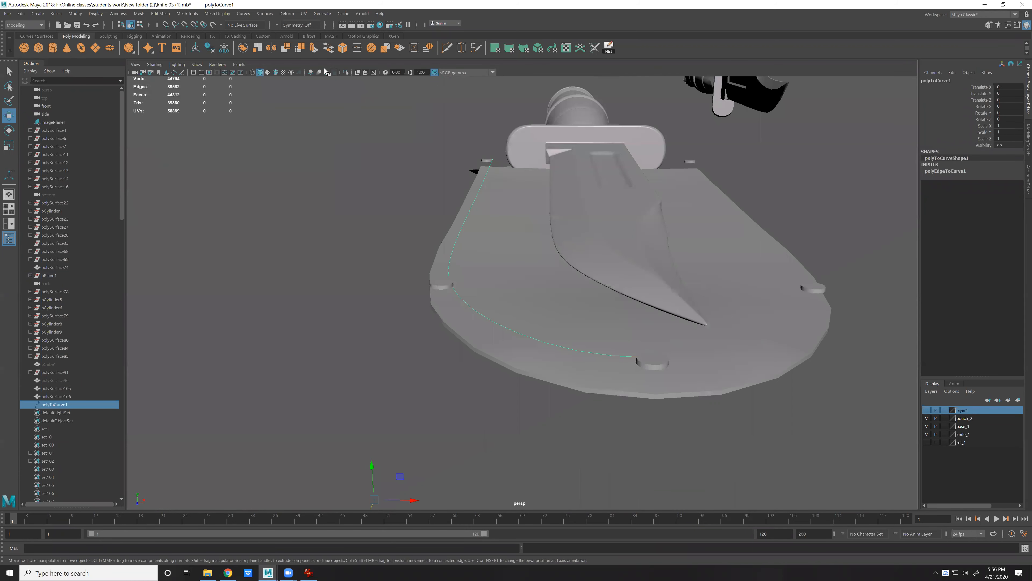
Centre the pivot of the extracted curve, frame it and clear the selection.
click(196, 48)
key(f)
click(410, 238)
scroll(410, 238, down, 5)
Create a polygon cube, raise it above the grid and scale it down uniformly to about 0.15.
alt+drag(411, 238, 445, 260)
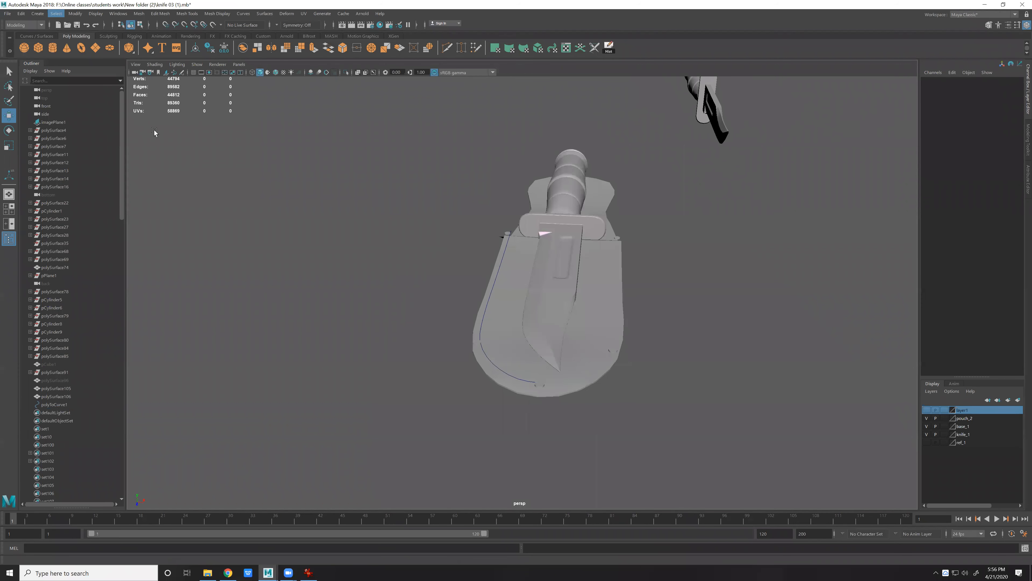
alt+drag(446, 376, 436, 358)
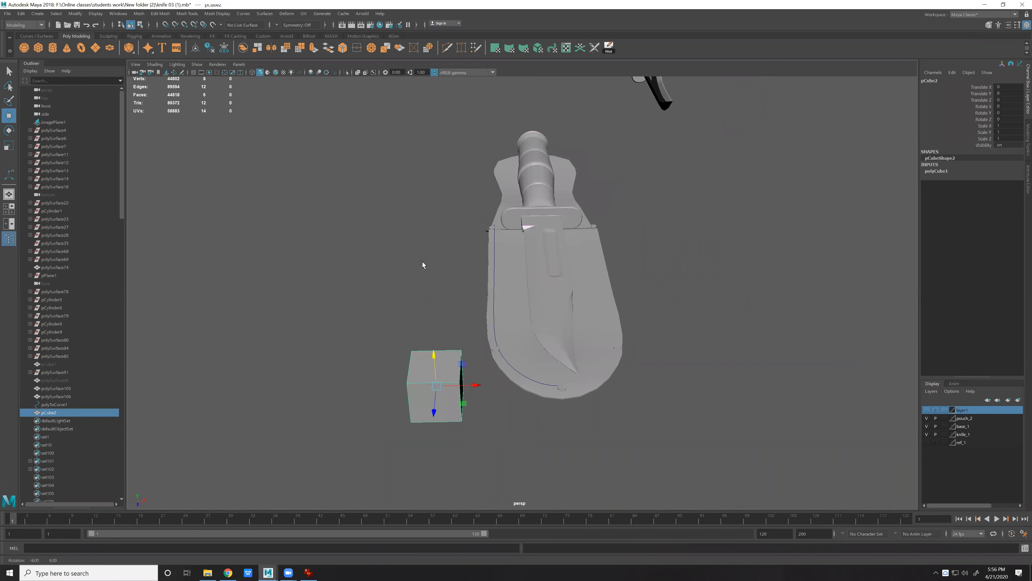
middle_drag(725, 293, 563, 220)
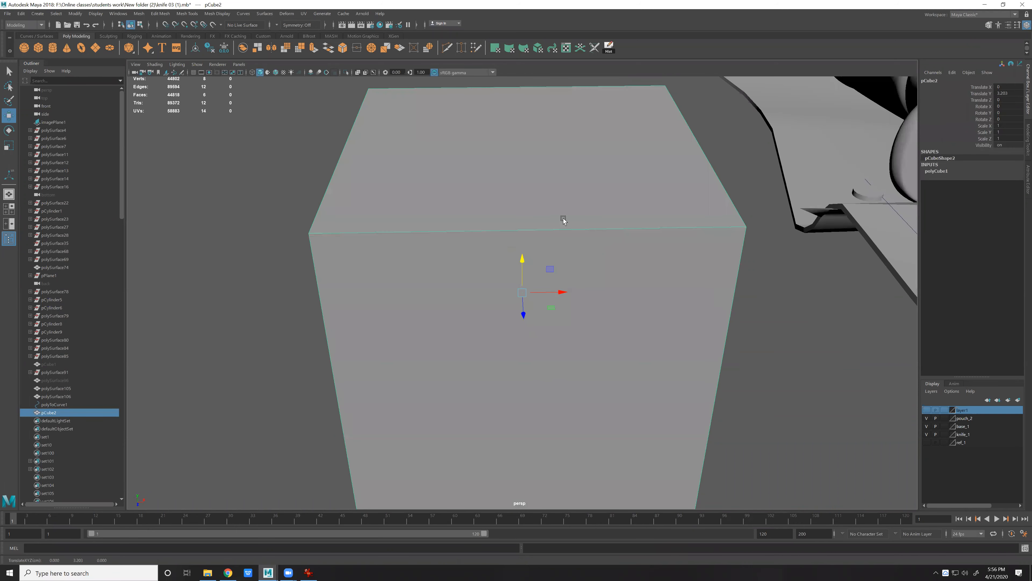
scroll(569, 265, down, 5)
key(r)
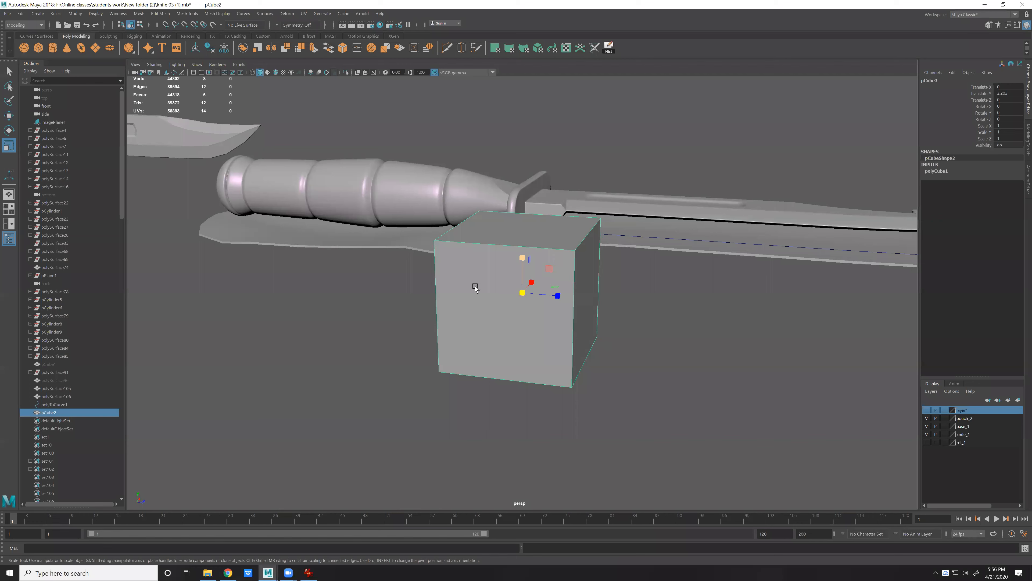
middle_drag(475, 287, 423, 278)
alt+drag(533, 312, 623, 338)
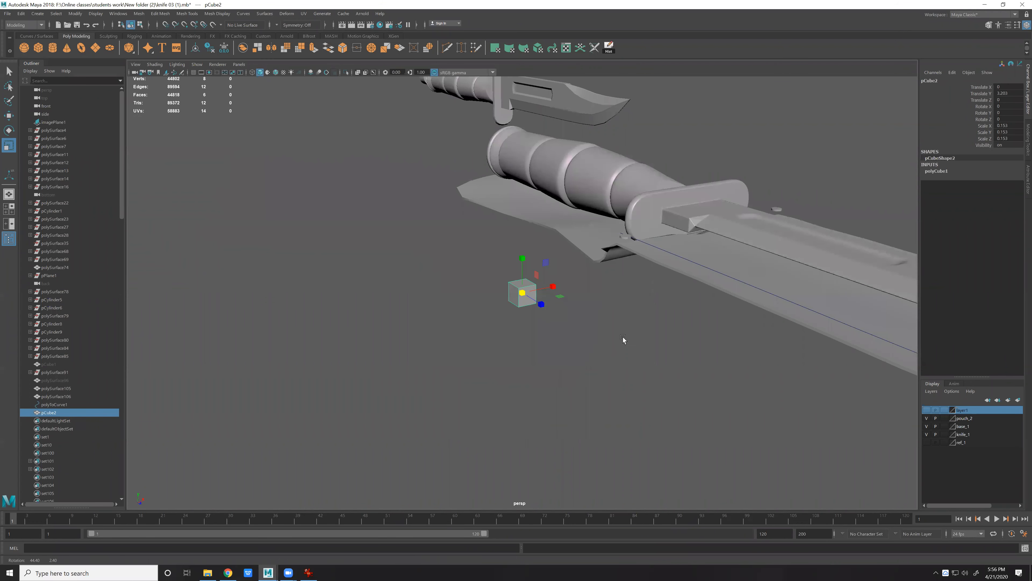
Scale the small cube into a slim bar of about 0.05 in X, 0.037 in Y and 0.29 in Z.
drag(541, 304, 592, 335)
drag(521, 266, 545, 288)
alt+drag(569, 313, 691, 358)
scroll(648, 358, up, 5)
drag(522, 263, 512, 300)
drag(539, 271, 545, 305)
mouse_move(522, 269)
mouse_down()
mouse_move(551, 311)
mouse_move(541, 274)
mouse_up()
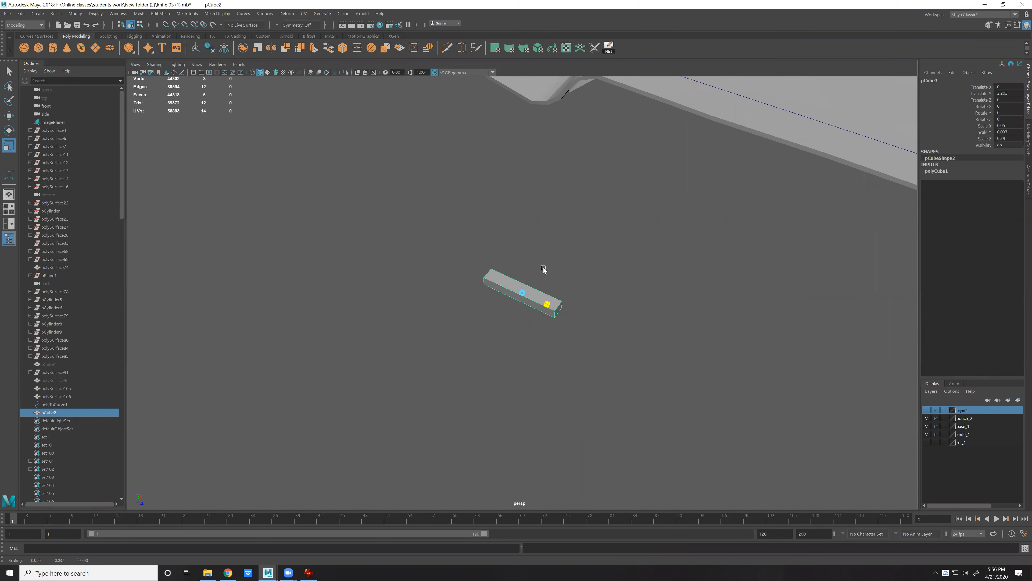
Select the bar's lengthwise edges and insert three edge loops that divide it into four segments.
key(f)
right_drag(531, 321, 581, 284)
click(530, 299)
scroll(603, 262, down, 10)
double_click(501, 287)
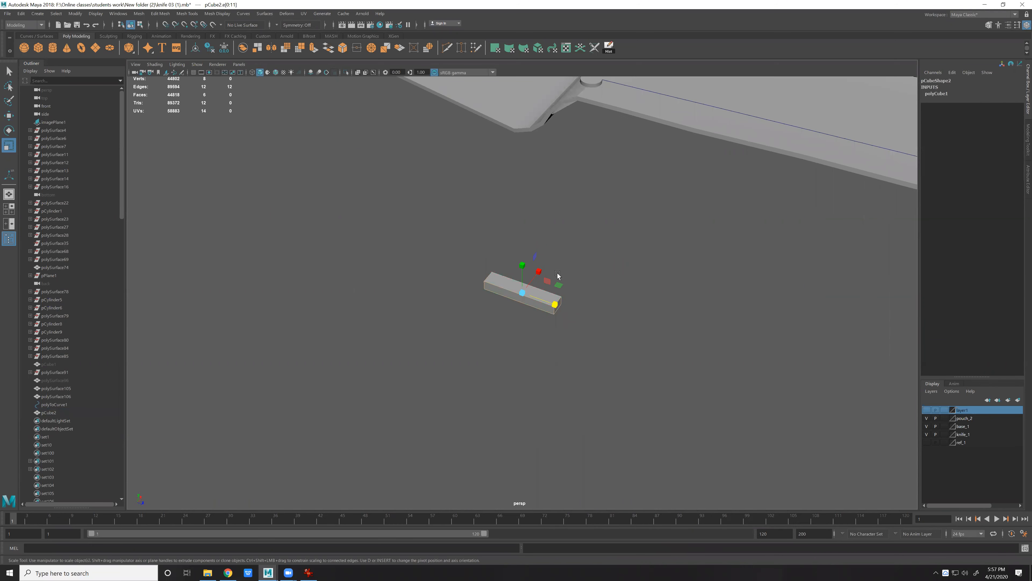
key(g)
click(536, 308)
key(g)
click(504, 297)
key(g)
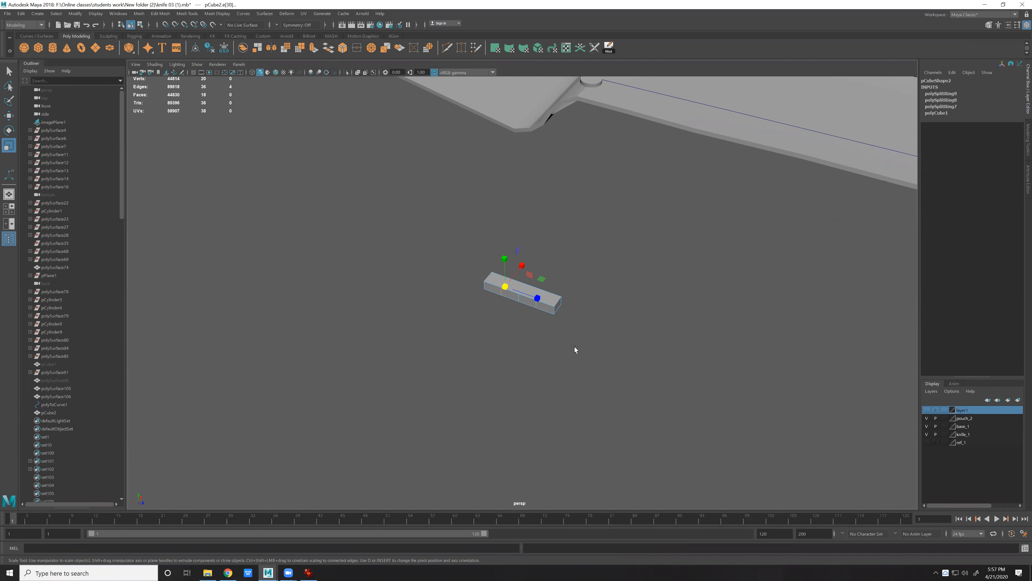
Select all of the bar's edges except the three inserted cross loops and bevel them with a fraction of 0.5.
drag(574, 346, 473, 260)
scroll(491, 281, up, 2)
scroll(489, 278, up, 3)
ctrl+double_click(489, 279)
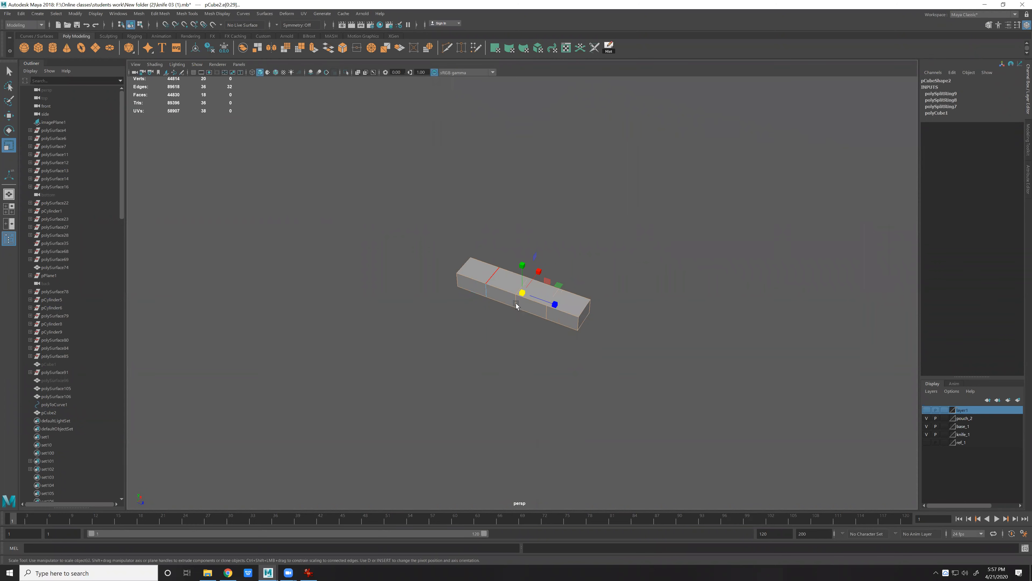
ctrl+click(526, 322)
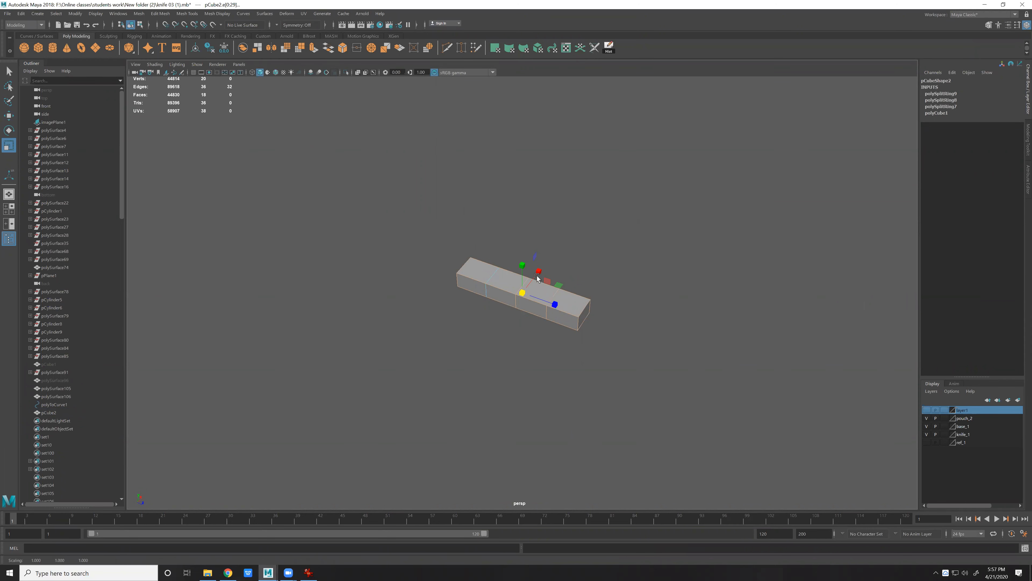
alt+drag(537, 320, 523, 308)
ctrl+double_click(522, 307)
ctrl+double_click(574, 311)
shift+right_click(556, 279)
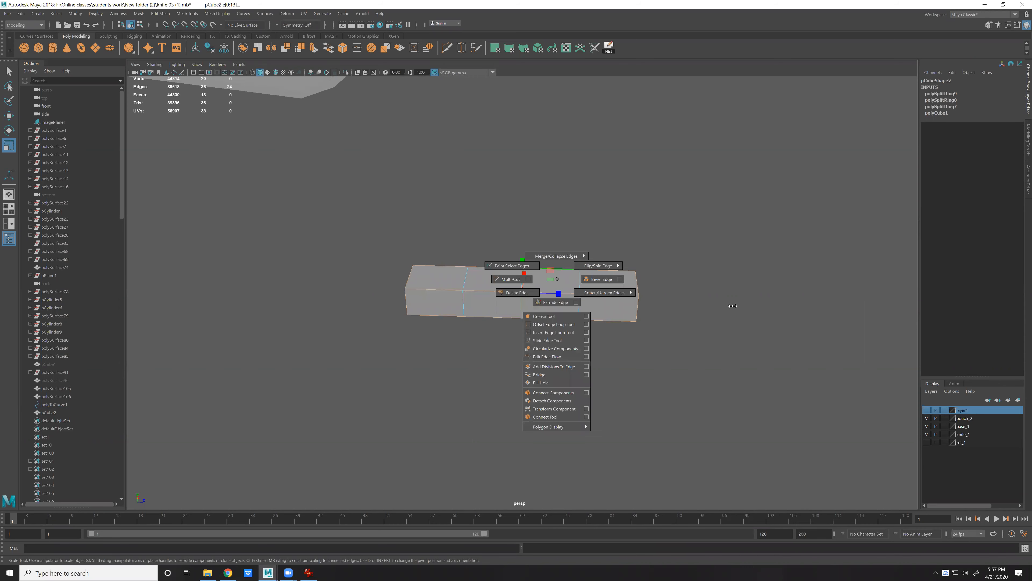
shift+right_drag(557, 279, 733, 306)
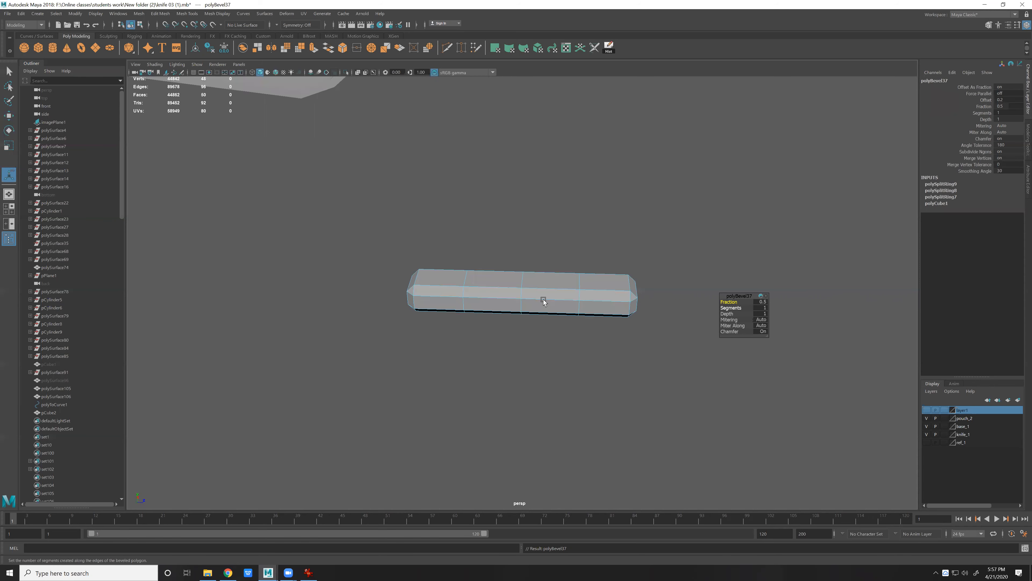
Rescale the beveled bar to about 0.066 in X and 0.275 in Z.
key(q)
alt+drag(623, 332, 552, 293)
scroll(571, 338, up, 4)
scroll(553, 293, down, 4)
key(r)
alt+drag(632, 303, 320, 101)
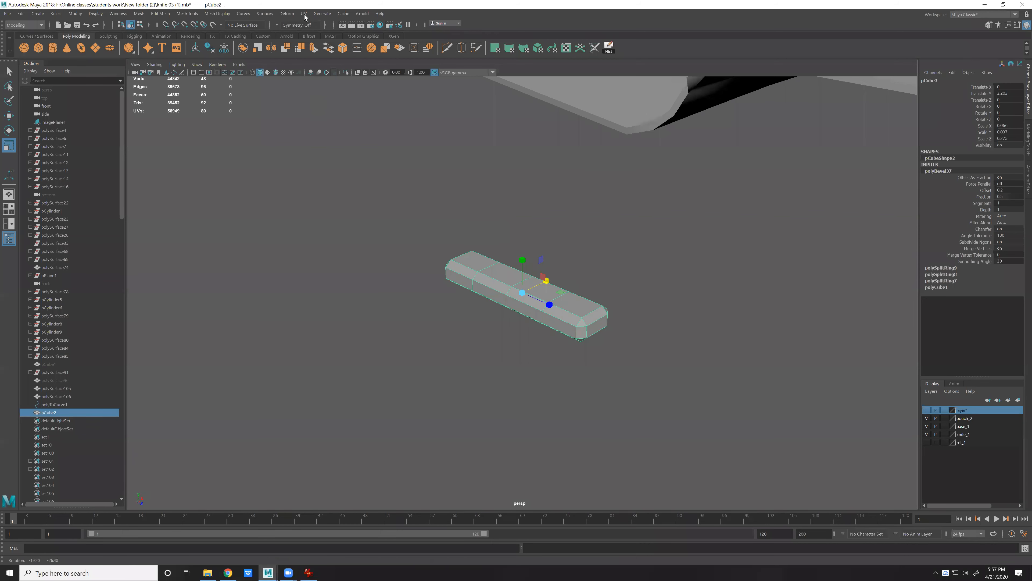
Apply a nonlinear Bend deformer to the beveled bar.
alt+drag(305, 16, 283, 19)
click(287, 14)
mouse_move(325, 152)
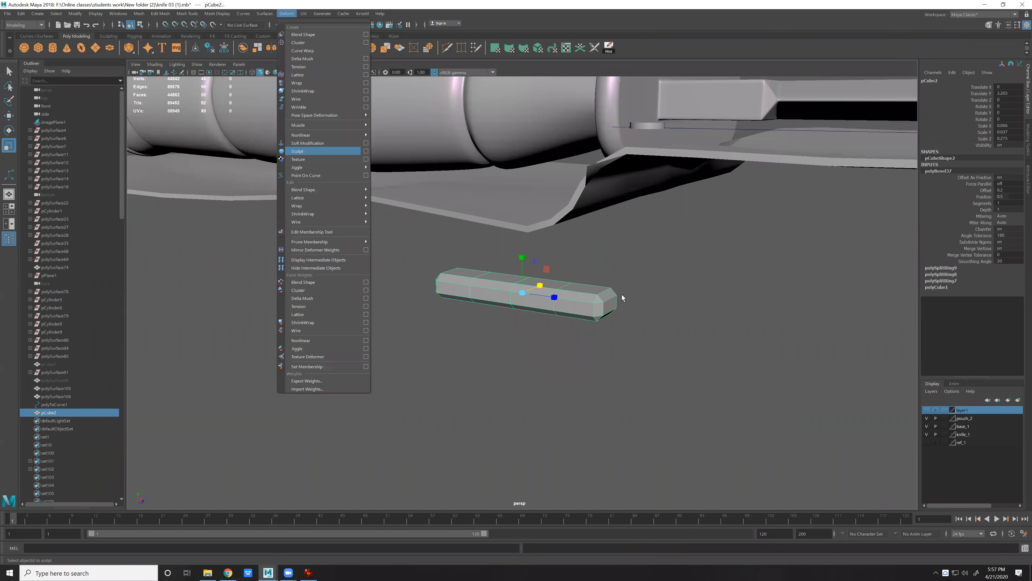
click(396, 143)
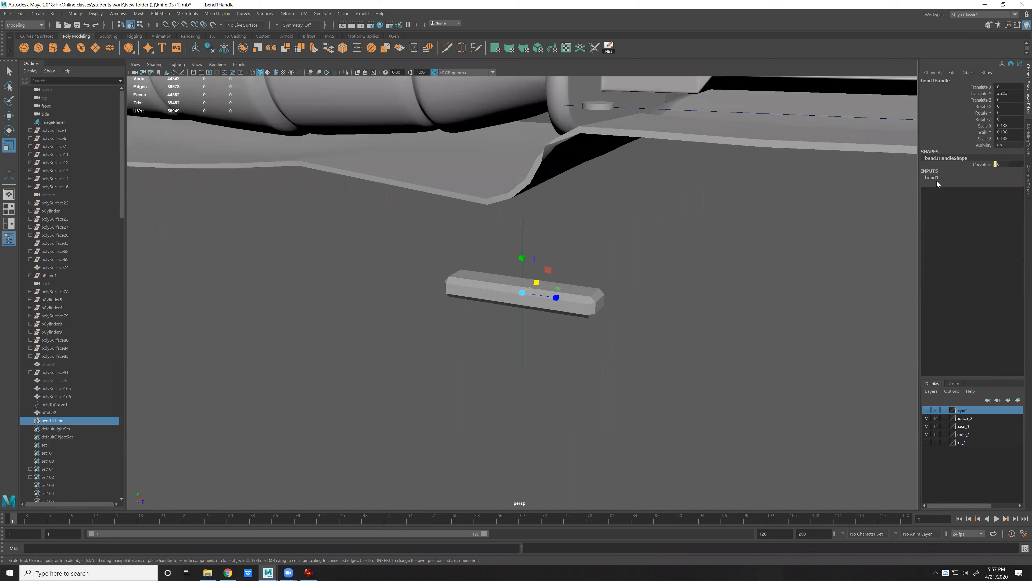
Try a bend curvature of about 100 on the bar's deformer.
click(936, 178)
click(984, 191)
middle_drag(809, 277, 1025, 265)
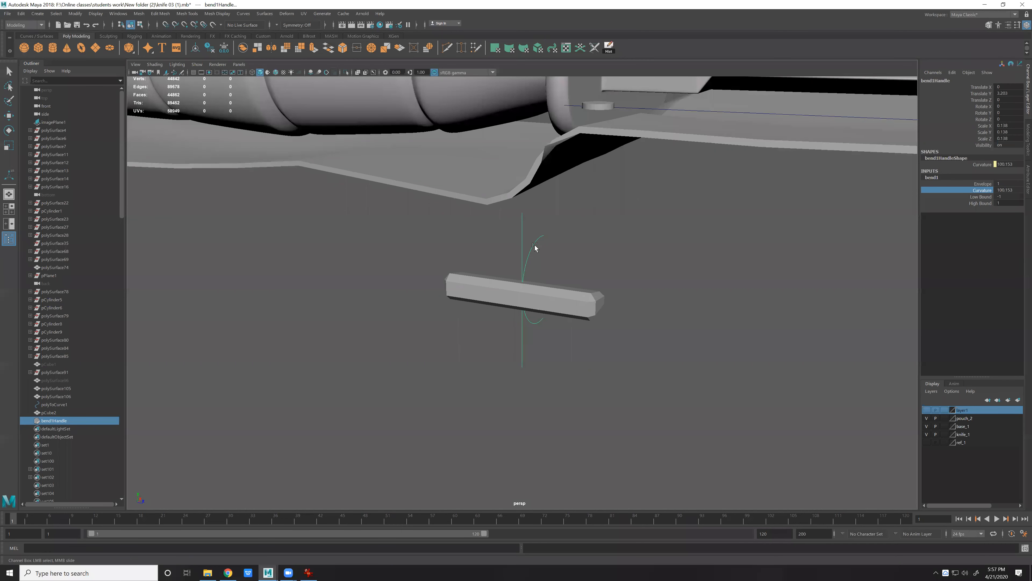
Try to reorient the bend handle with a Rotate Z of -90 and freehand rotations around its other axes.
key(r)
alt+drag(547, 267, 556, 303)
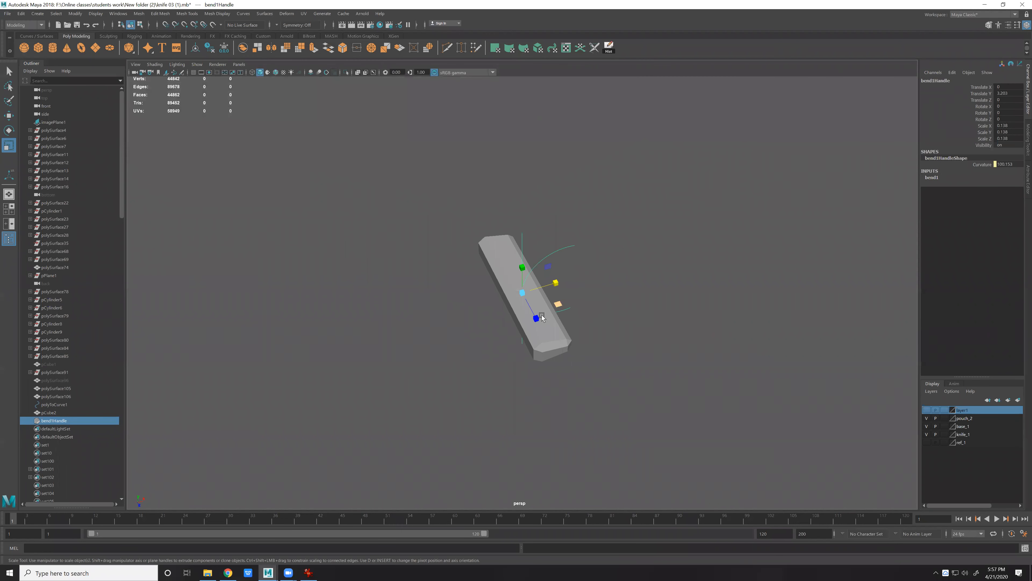
key(e)
drag(545, 273, 636, 314)
key(ctrl+z)
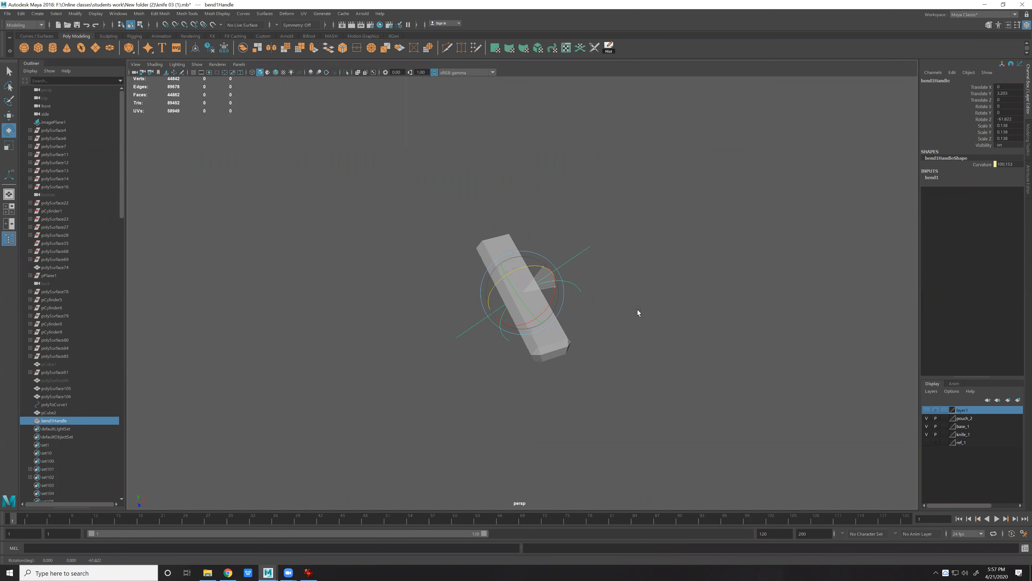
click(1004, 119)
text(-90)
key(Return)
drag(546, 312, 462, 324)
key(ctrl+z)
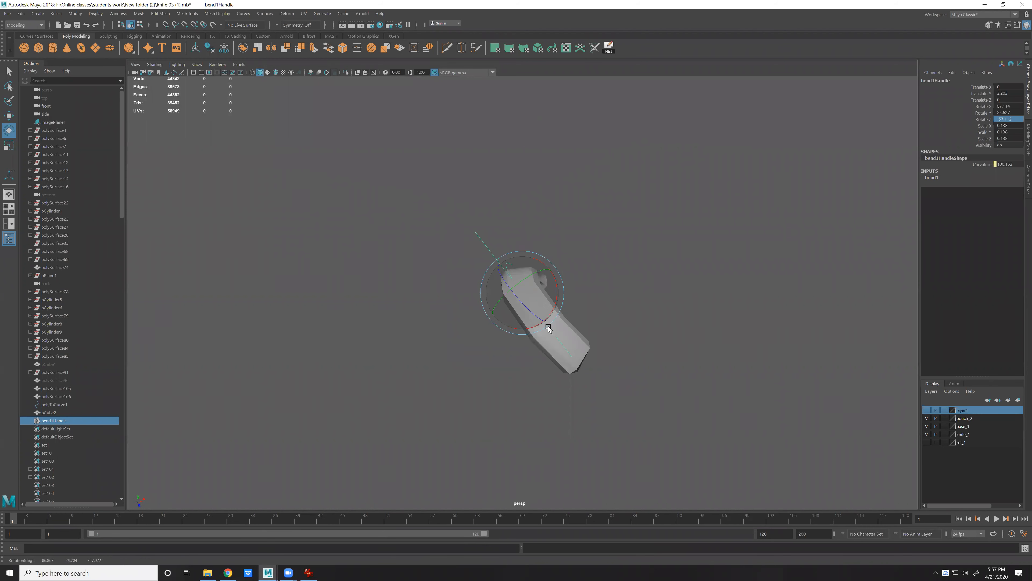
Try another rotation of the bend handle, and undo all handle rotations and the curvature change.
key(ctrl+z)
drag(530, 316, 670, 312)
key(ctrl+z)
key(ctrl+z)
key(ctrl+z)
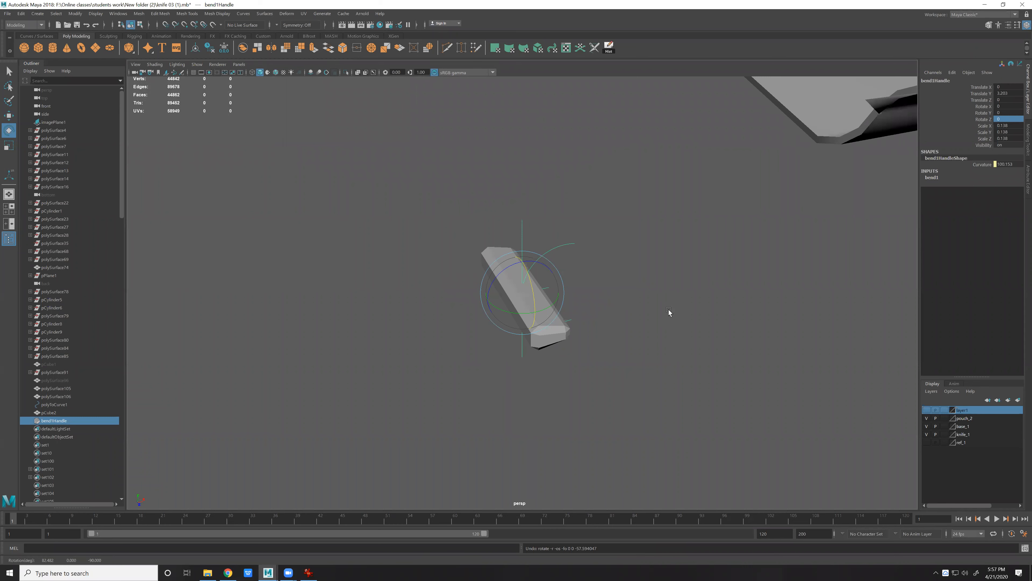
key(ctrl+z)
Reselect the bend handle and set its curvature to about 92.
alt+drag(630, 257, 578, 254)
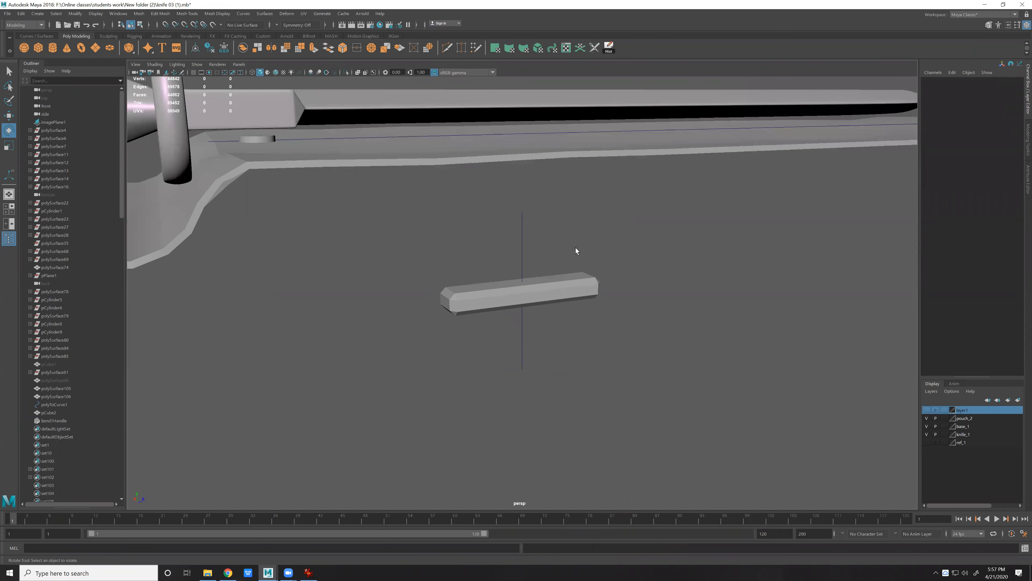
click(521, 244)
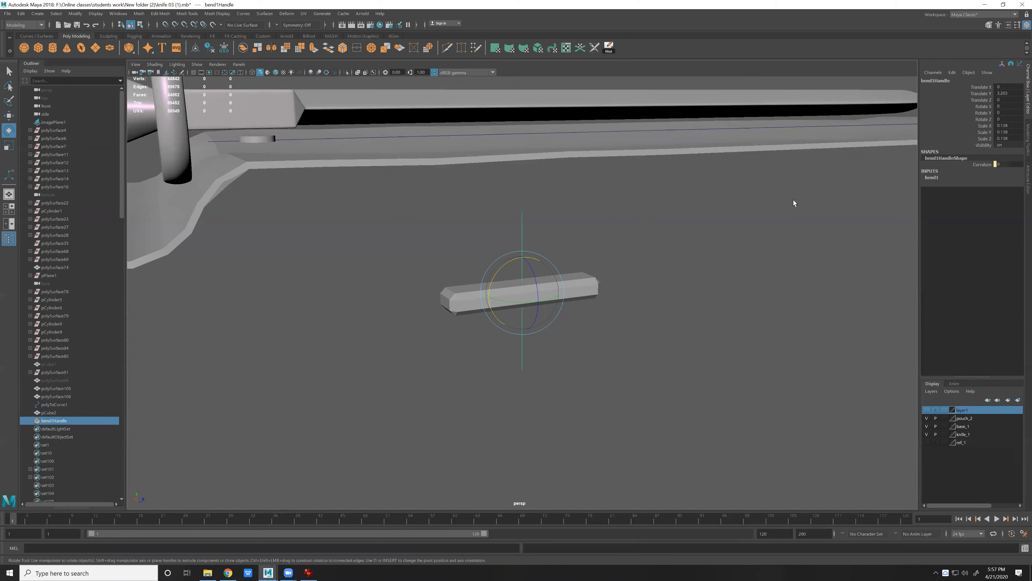
click(558, 239)
key(ctrl+z)
click(983, 190)
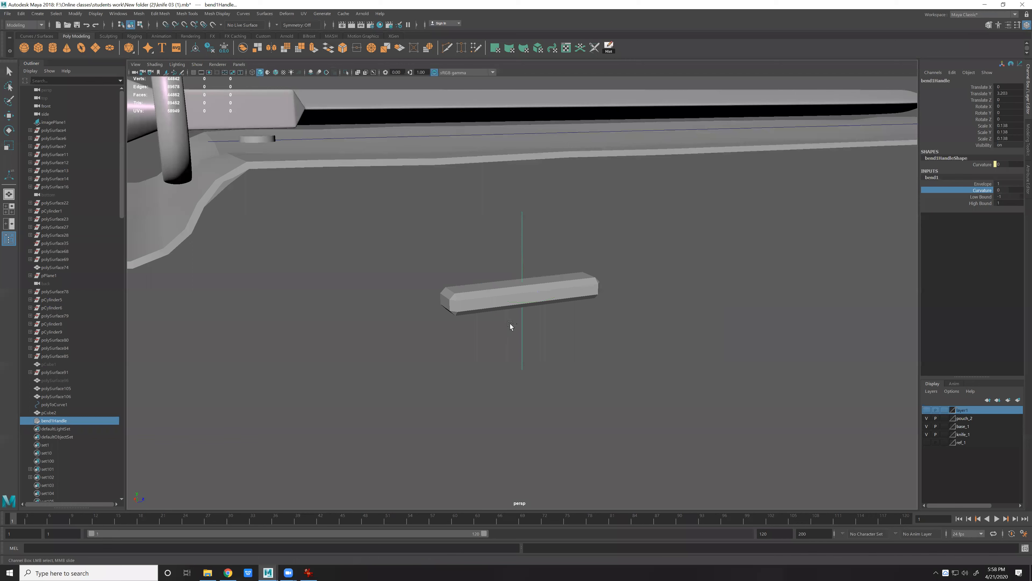
middle_drag(679, 307, 690, 328)
middle_drag(758, 325, 626, 308)
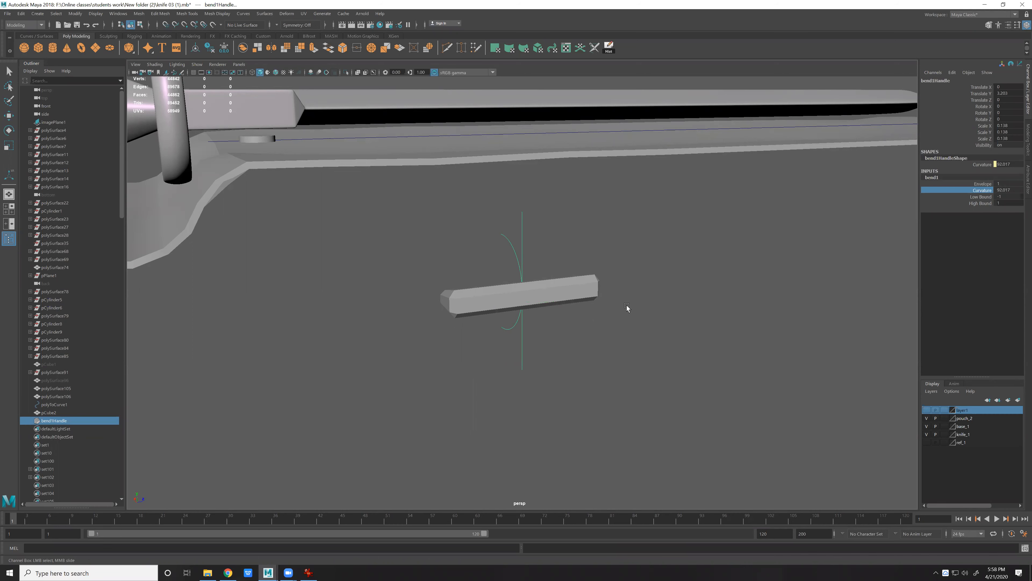
Rotate the bend handle about its Z axis until it lies flat, and set Rotate Z to exactly -90.
alt+drag(626, 308, 560, 261)
key(e)
alt+drag(608, 288, 553, 222)
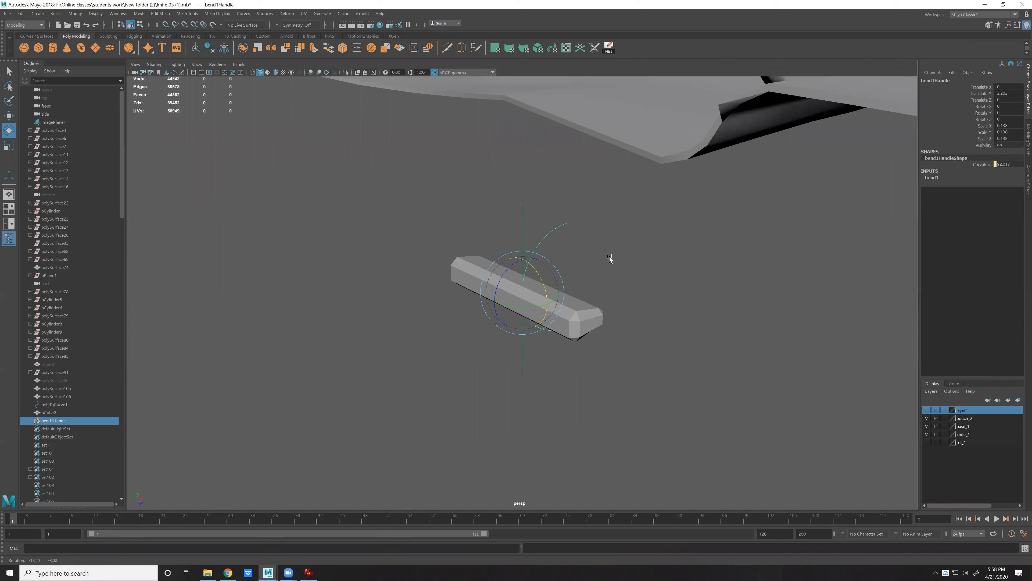
key(w)
scroll(610, 256, up, 2)
key(r)
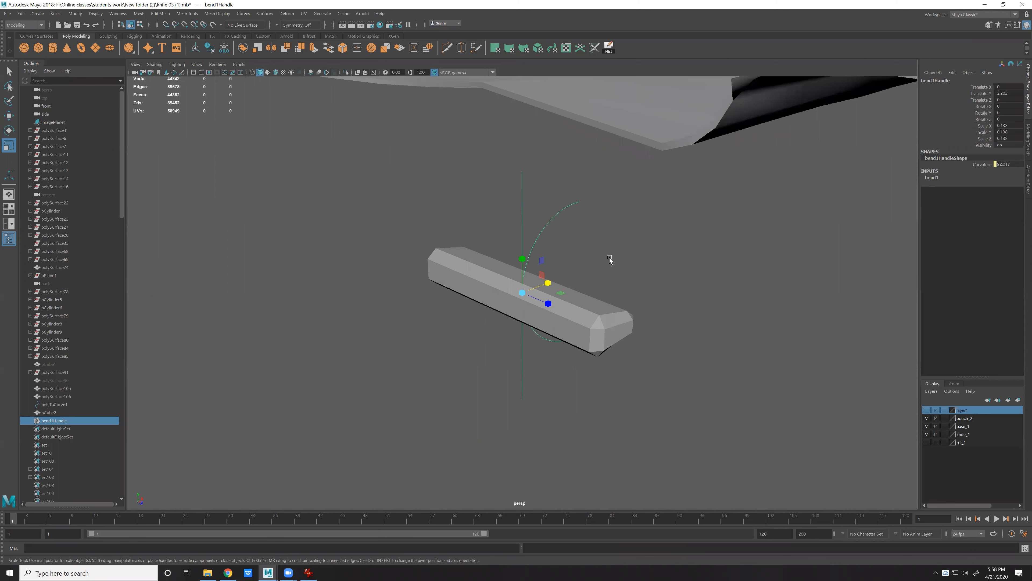
key(e)
alt+drag(600, 267, 598, 297)
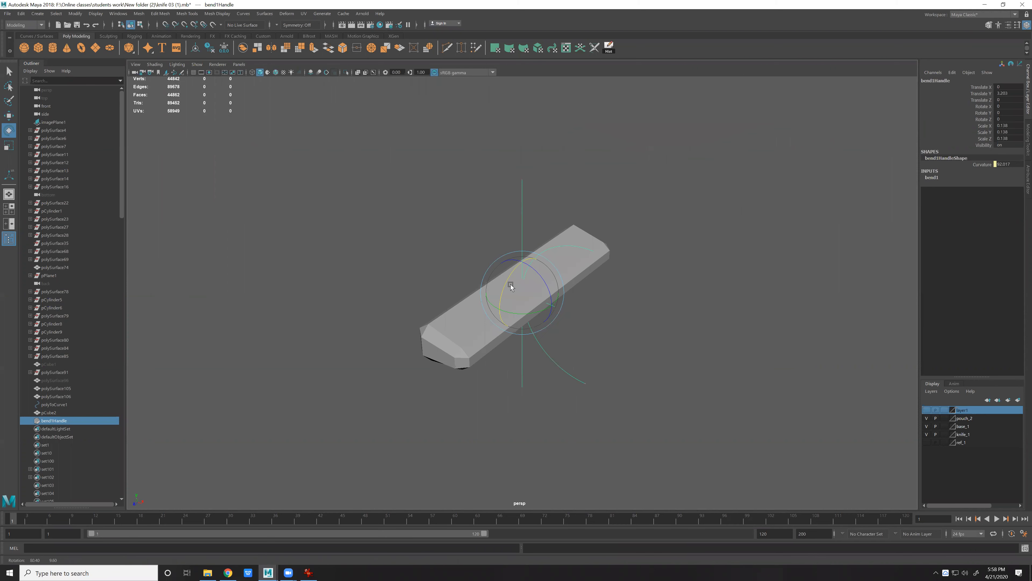
key(f)
key(bracketleft)
key(bracketleft)
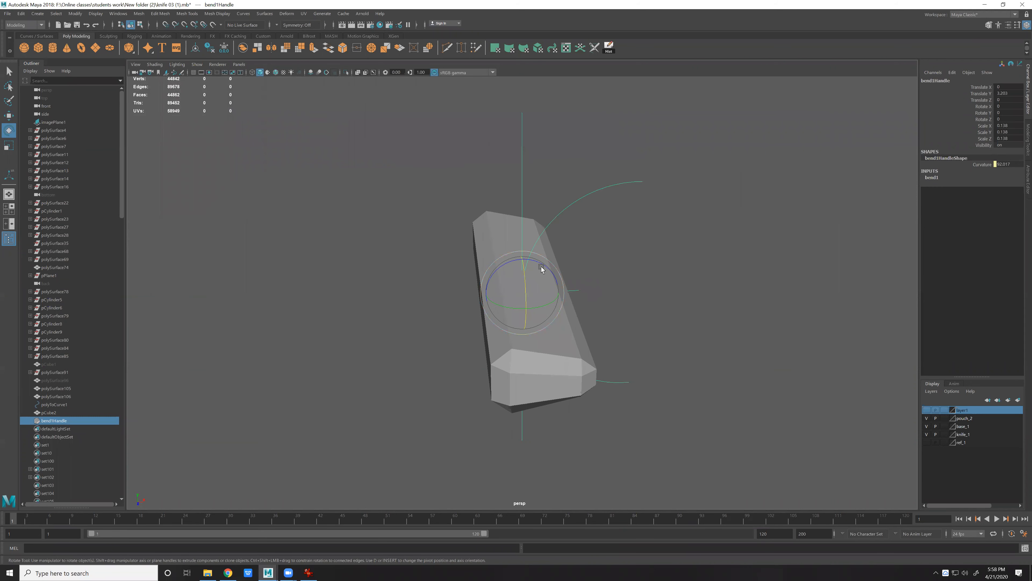
drag(551, 270, 567, 283)
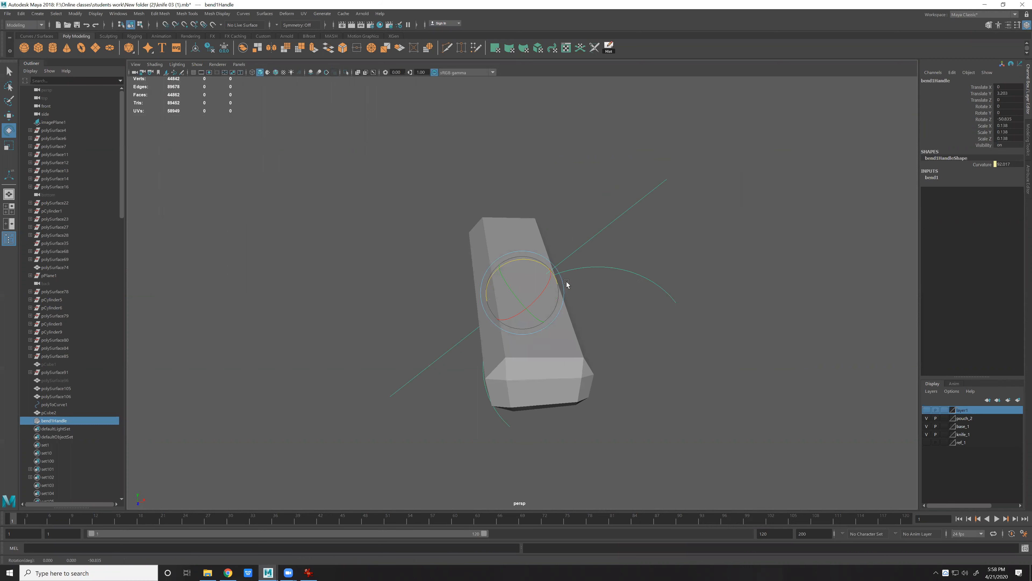
mouse_move(539, 263)
mouse_down()
mouse_move(558, 274)
mouse_move(530, 262)
mouse_up()
click(1008, 120)
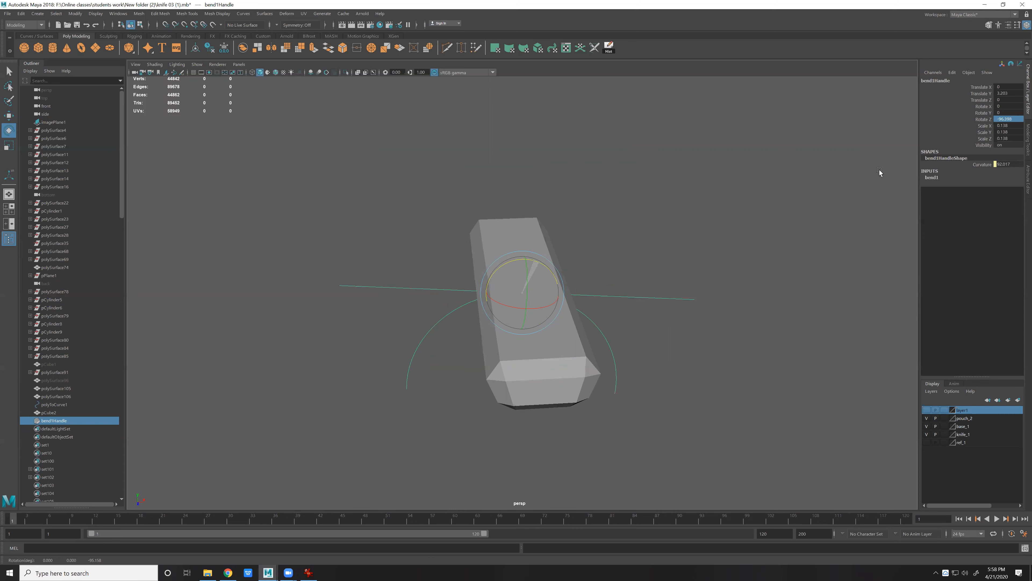
click(1007, 121)
text(-90)
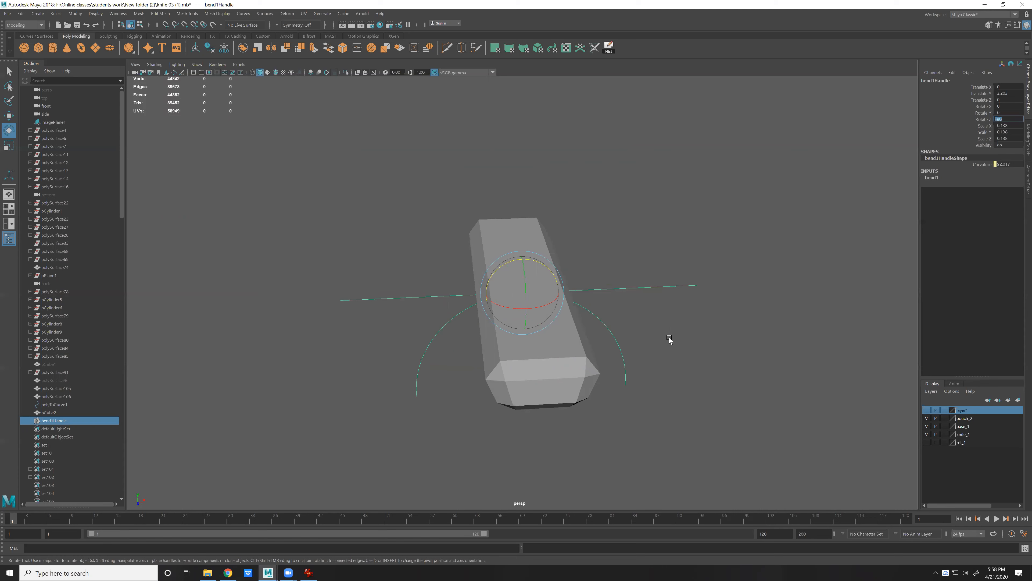
key(Return)
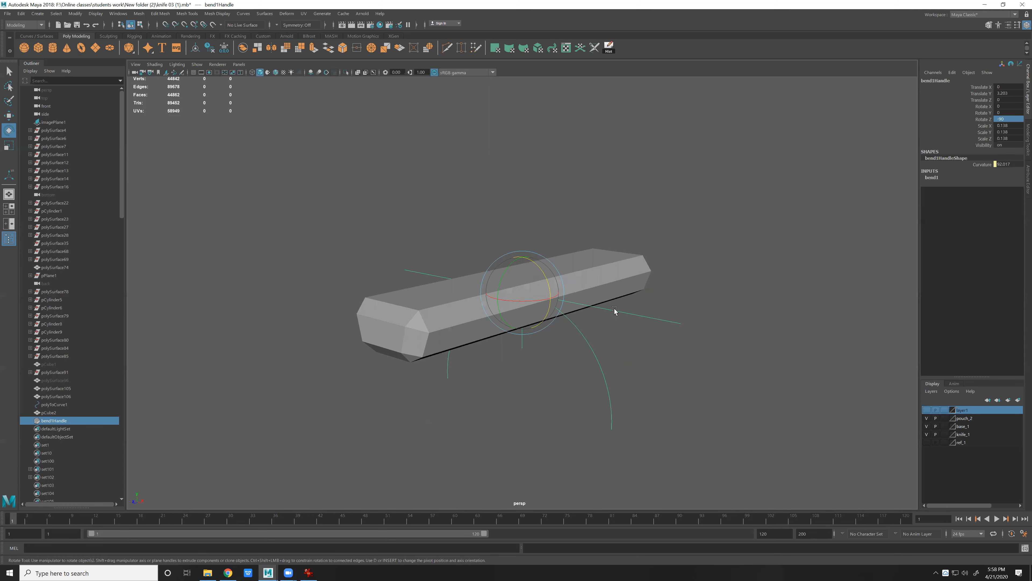
Set the bend handle's Rotate X to -90 so the bar bends along its length, and clear the selection.
alt+drag(631, 332, 563, 296)
text(-90)
key(Return)
click(585, 380)
alt+drag(586, 380, 684, 369)
Reselect the bend handle and reduce its curvature to about 56 for a gentler arch.
drag(668, 284, 694, 320)
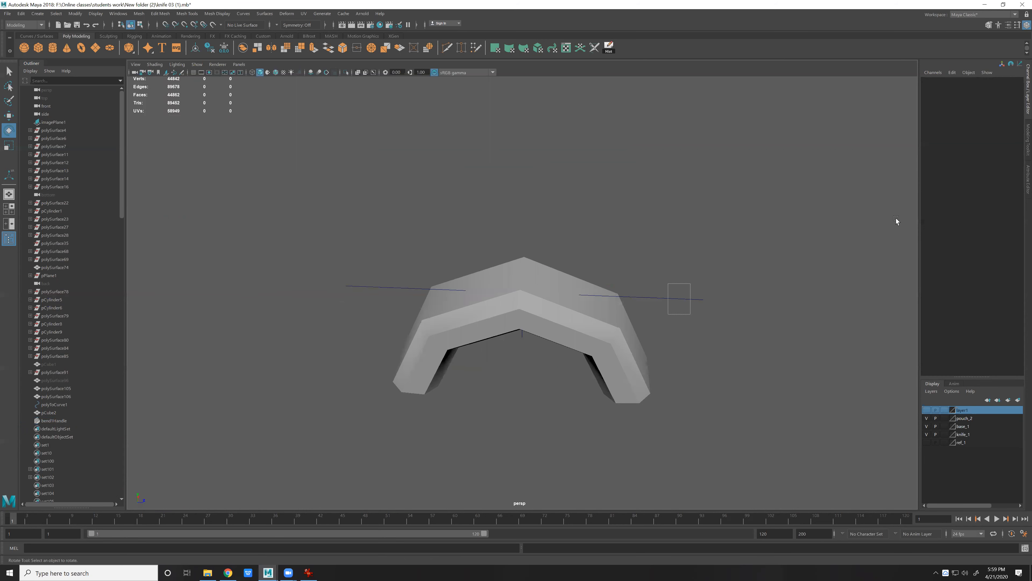
click(934, 179)
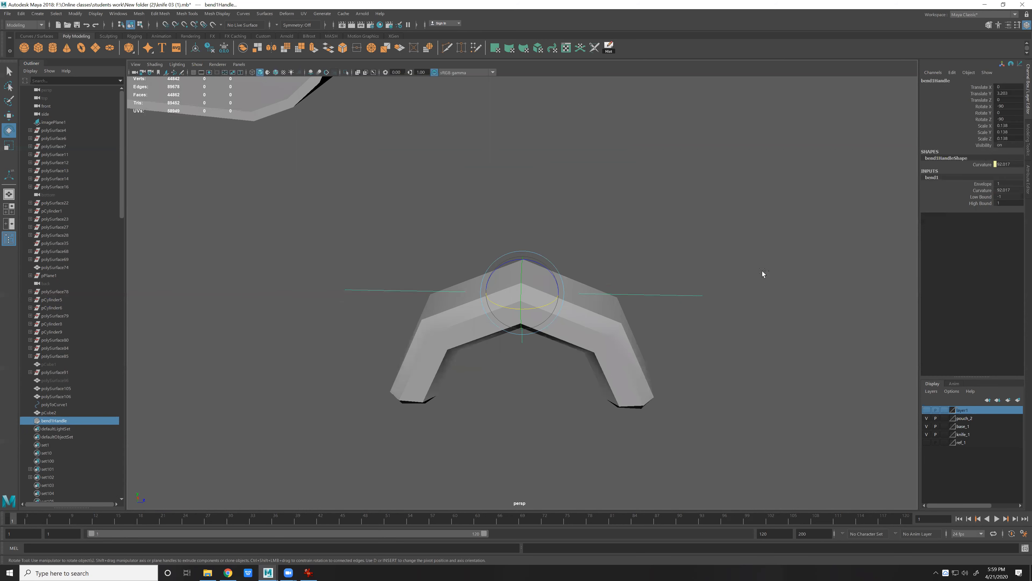
mouse_move(680, 265)
middle_down()
mouse_move(663, 263)
mouse_move(675, 265)
middle_up()
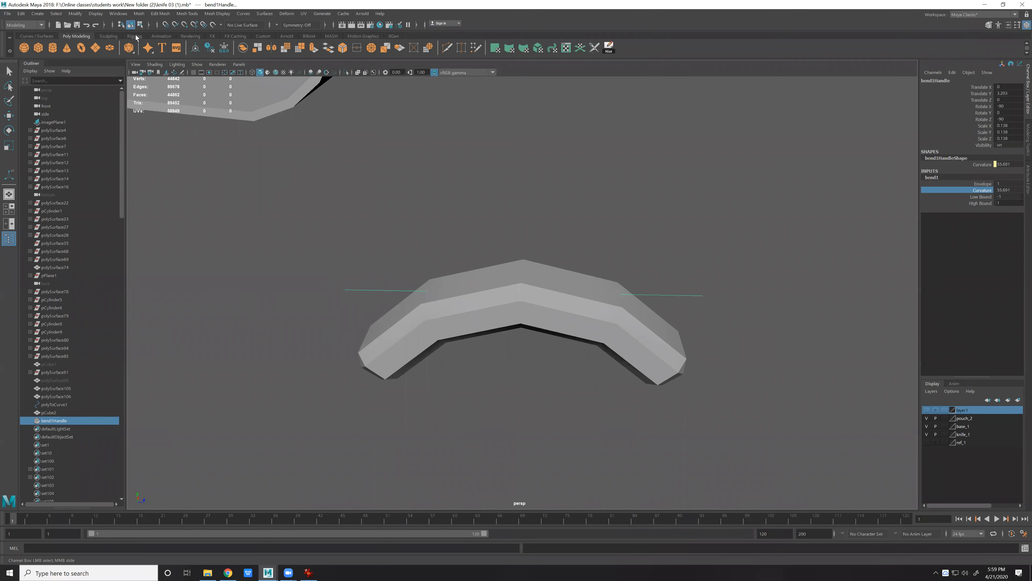
Delete the bent bar's construction history to bake in the bend, and turn off its smooth preview.
click(610, 46)
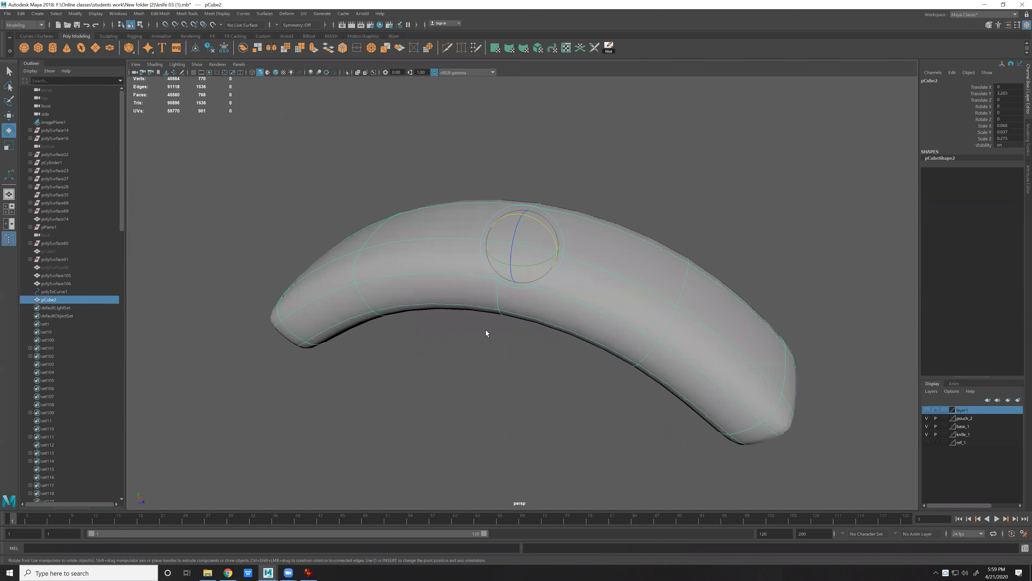
key(1)
alt+right_drag(486, 331, 450, 247)
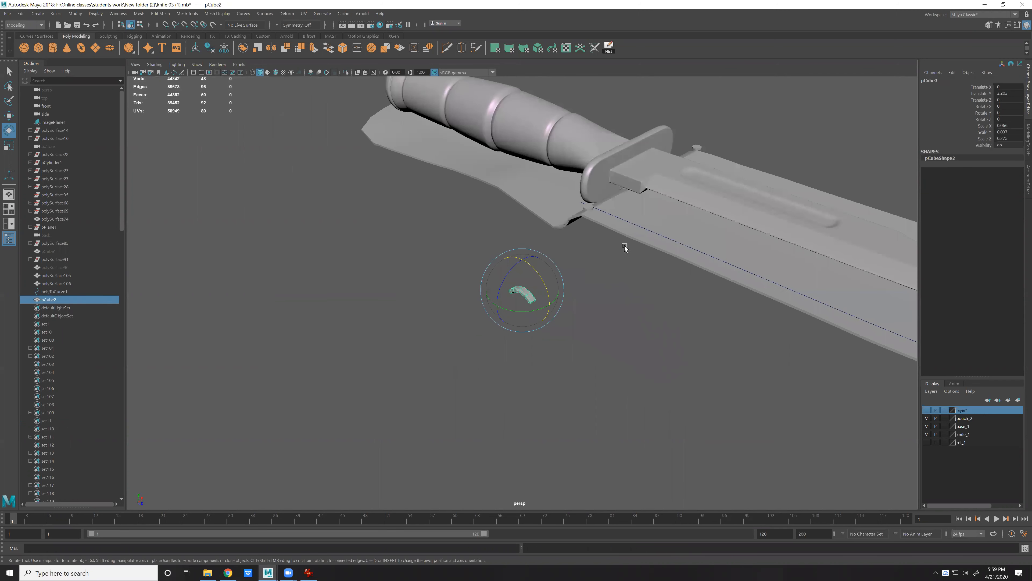
alt+drag(625, 247, 630, 311)
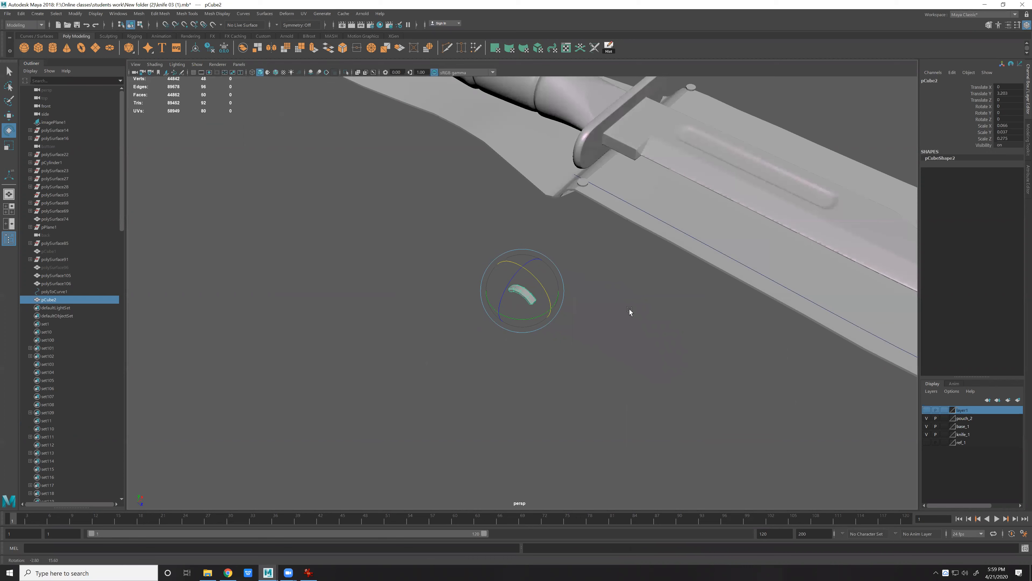
Show the pouch layer, then move the bent piece to X 1.206 and raise it to about Y 3.45 at the pouch's rim.
click(927, 418)
key(space)
key(space)
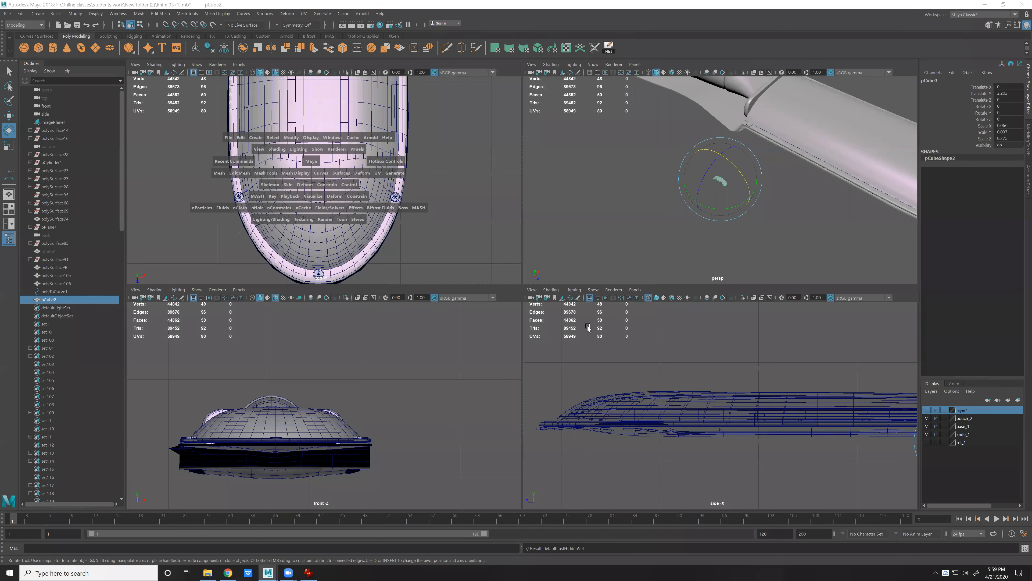
key(space)
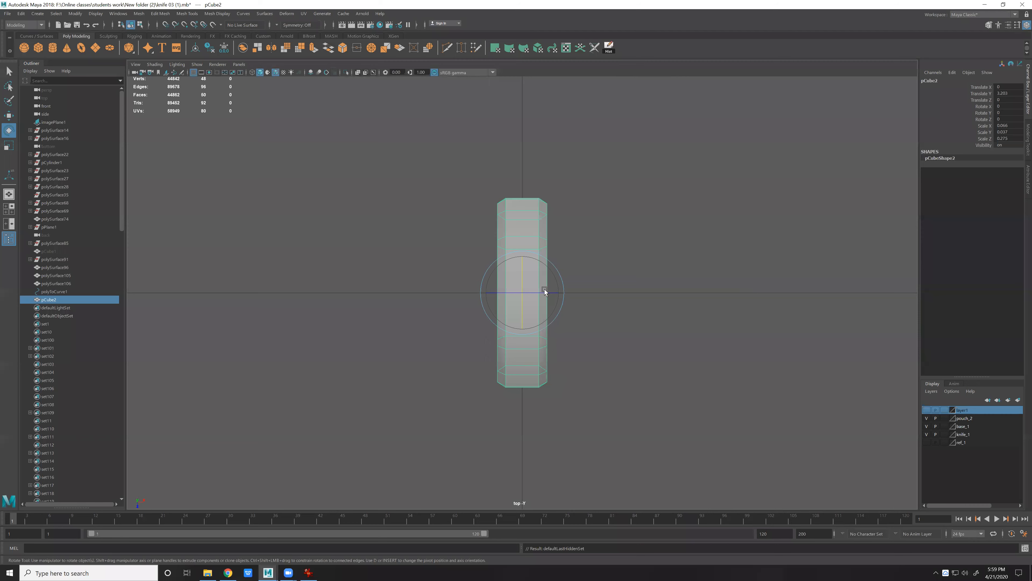
scroll(544, 289, down, 10)
key(w)
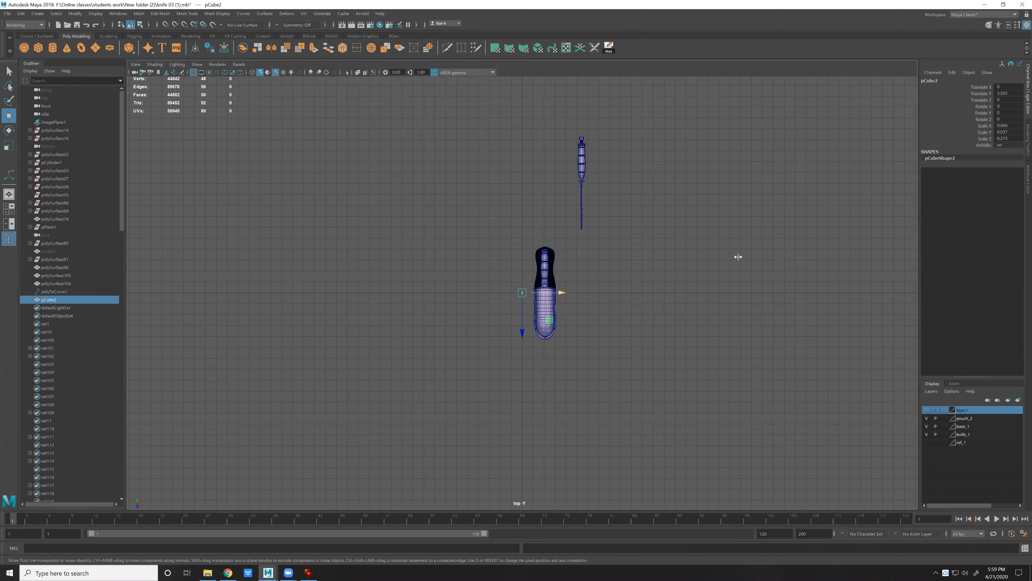
key(f)
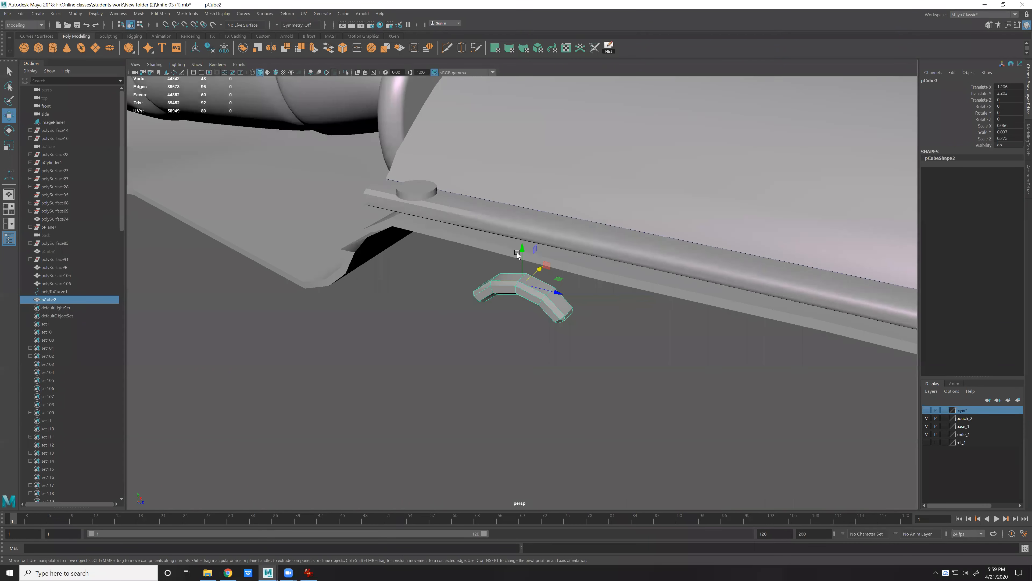
drag(521, 247, 492, 183)
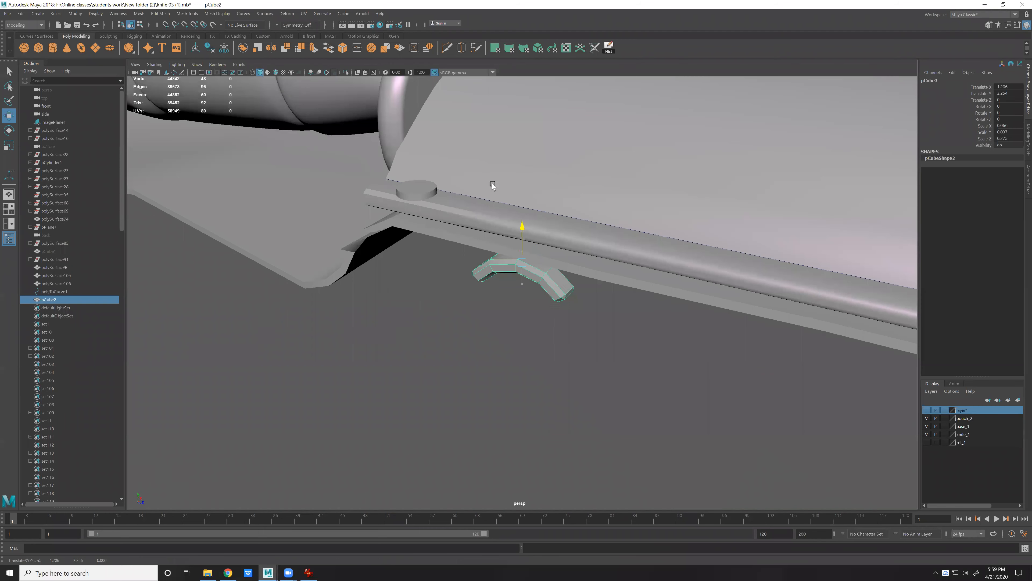
Scale the bent piece down uniformly to about 0.078 in Scale Z and nudge it along X to 1.214 on the rim strip.
key(space)
key(space)
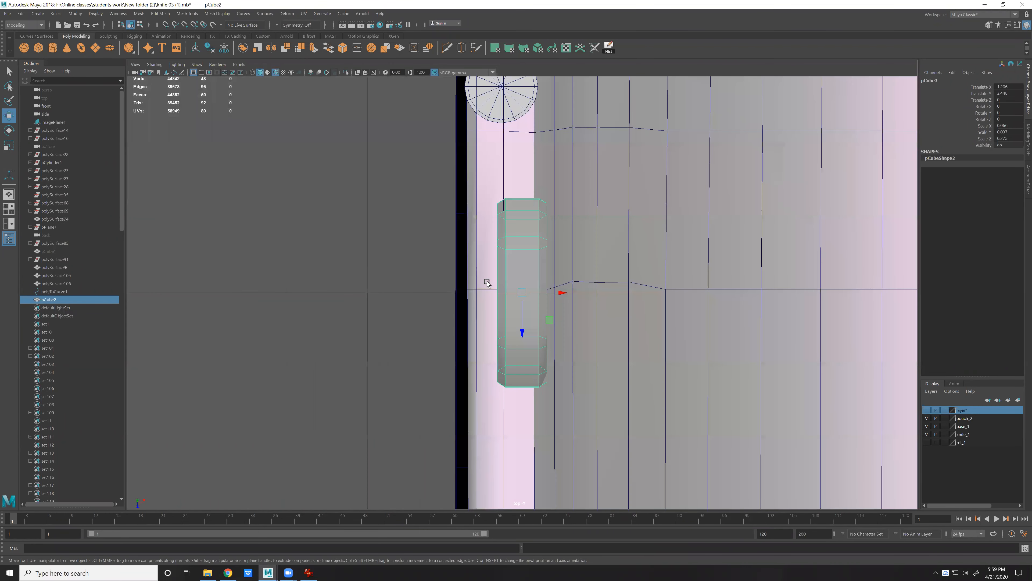
key(r)
middle_drag(440, 264, 439, 264)
key(w)
drag(540, 293, 546, 293)
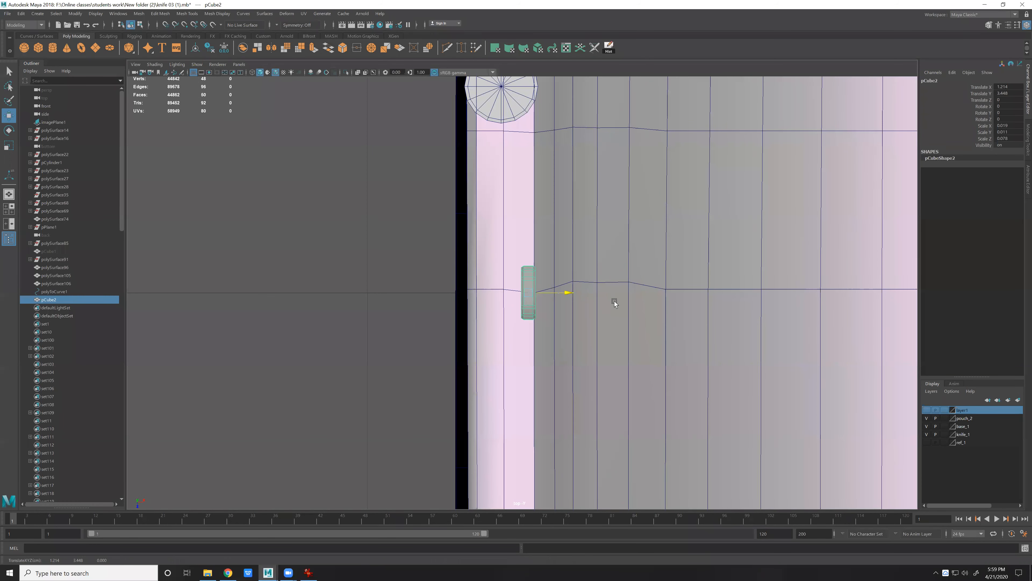
Shrink the bent piece slightly more, to about 0.071 in Scale Z.
key(space)
key(space)
key(f)
alt+drag(527, 274, 551, 333)
key(r)
drag(524, 286, 512, 286)
Move the bent piece out beside the sheath to about X 0.6, and hide the pouch mesh.
alt+drag(651, 353, 504, 286)
key(w)
middle_drag(503, 285, 675, 357)
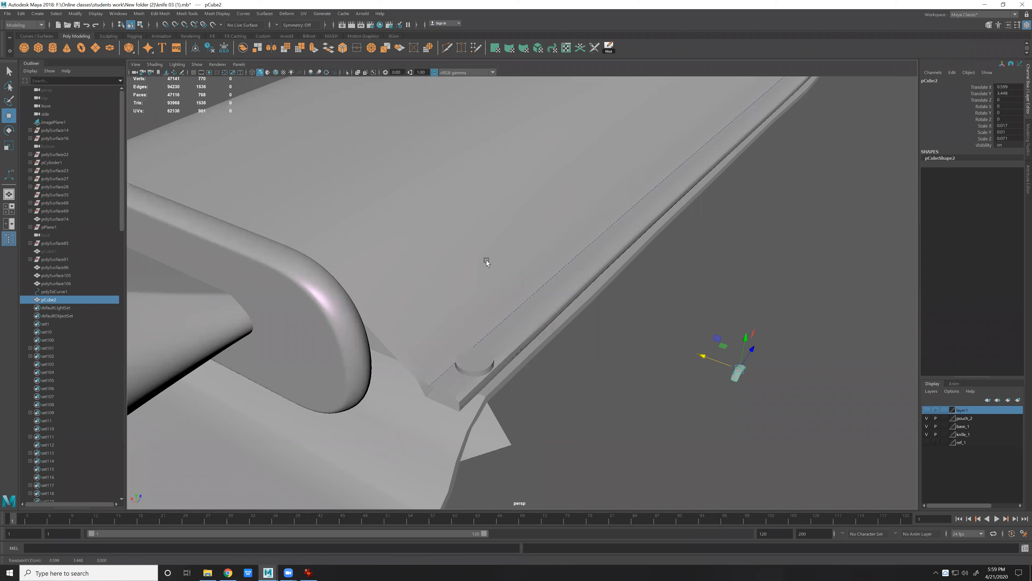
click(487, 260)
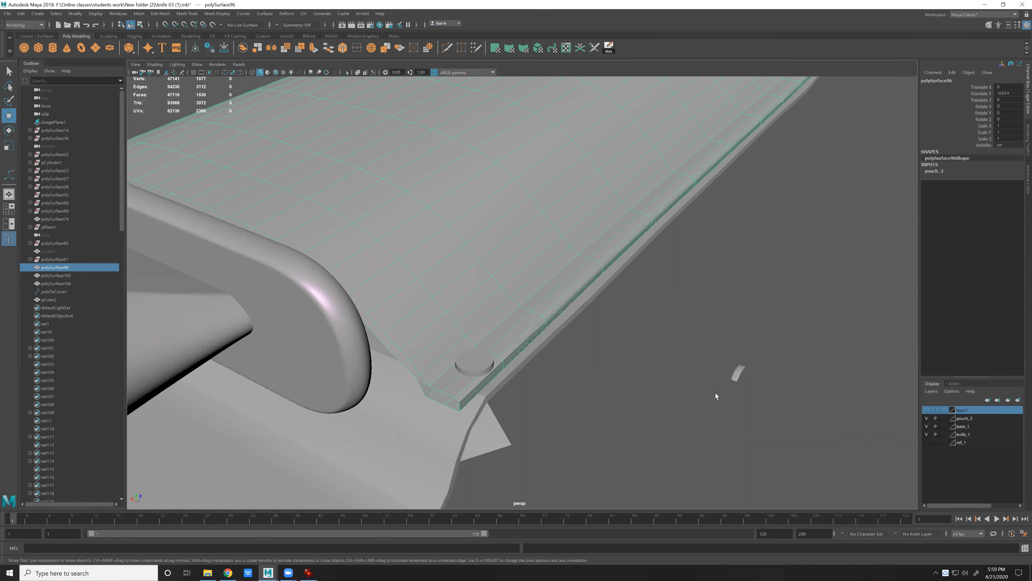
key(ctrl+h)
Freeze the bent piece's transformations, delete its history and center its pivot.
scroll(535, 296, up, 3)
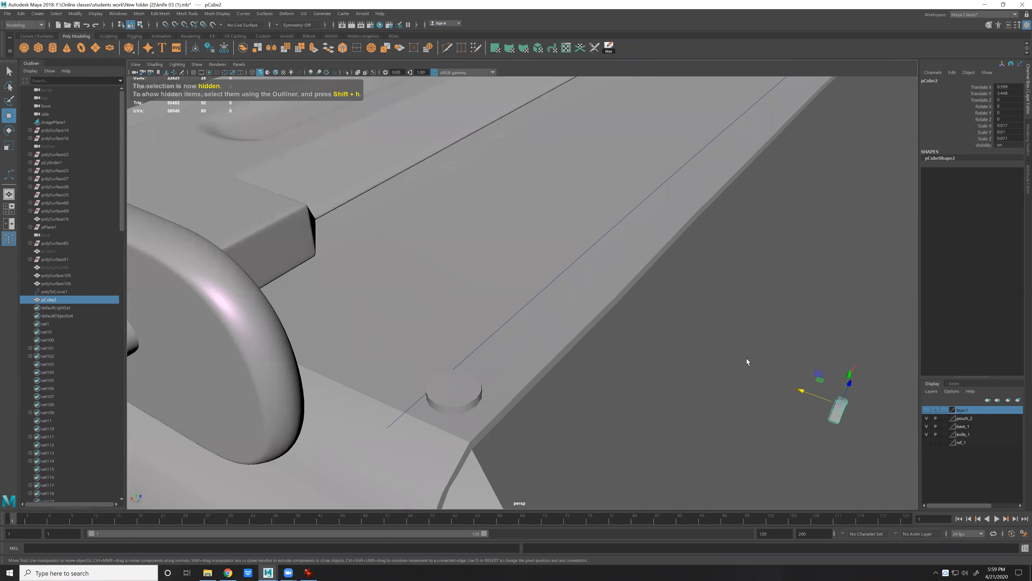
scroll(679, 272, down, 5)
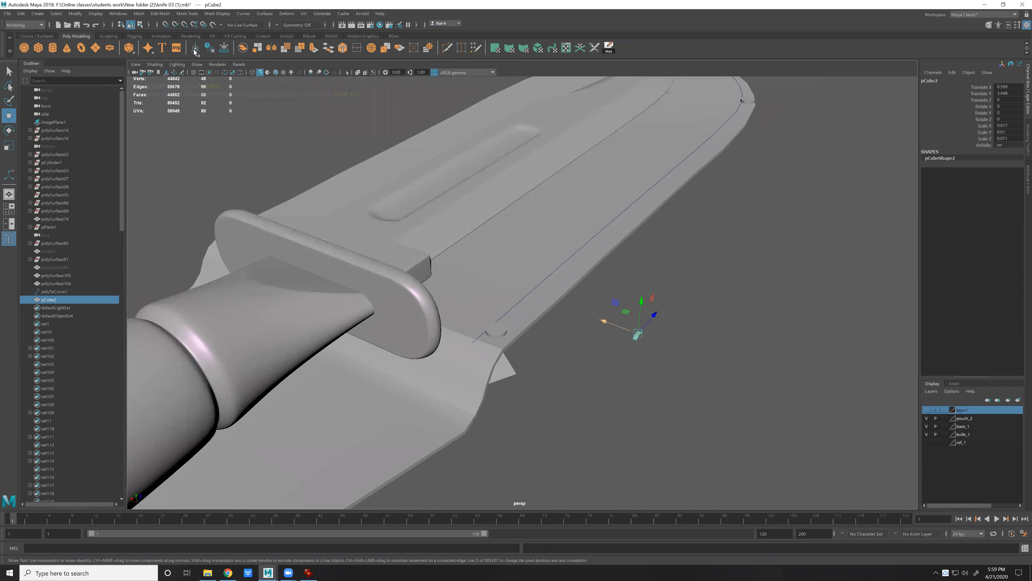
click(225, 50)
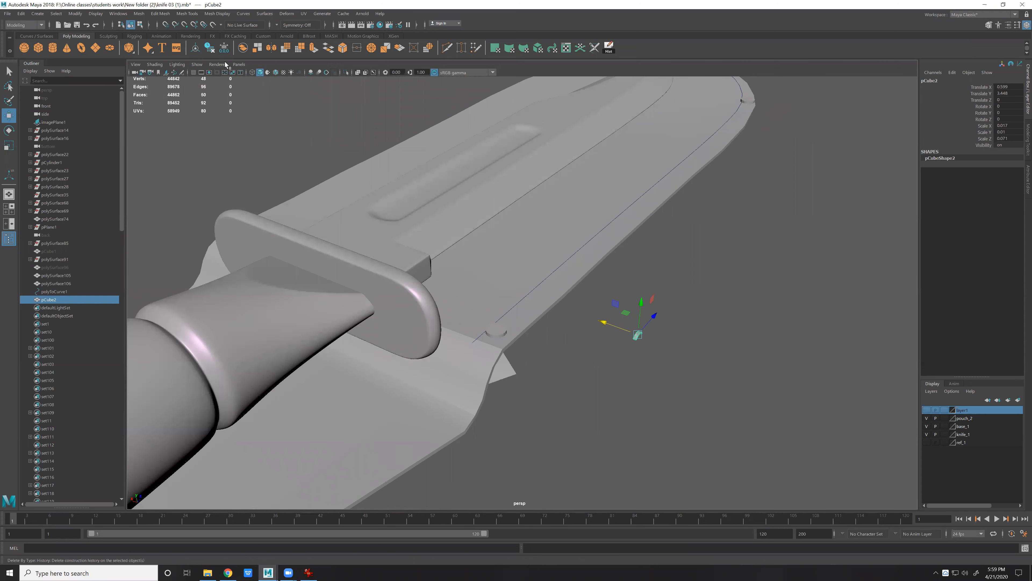
click(209, 49)
click(197, 48)
Create a MASH network from the bent piece and open its Distribute settings.
scroll(547, 231, down, 1)
alt+drag(548, 231, 476, 195)
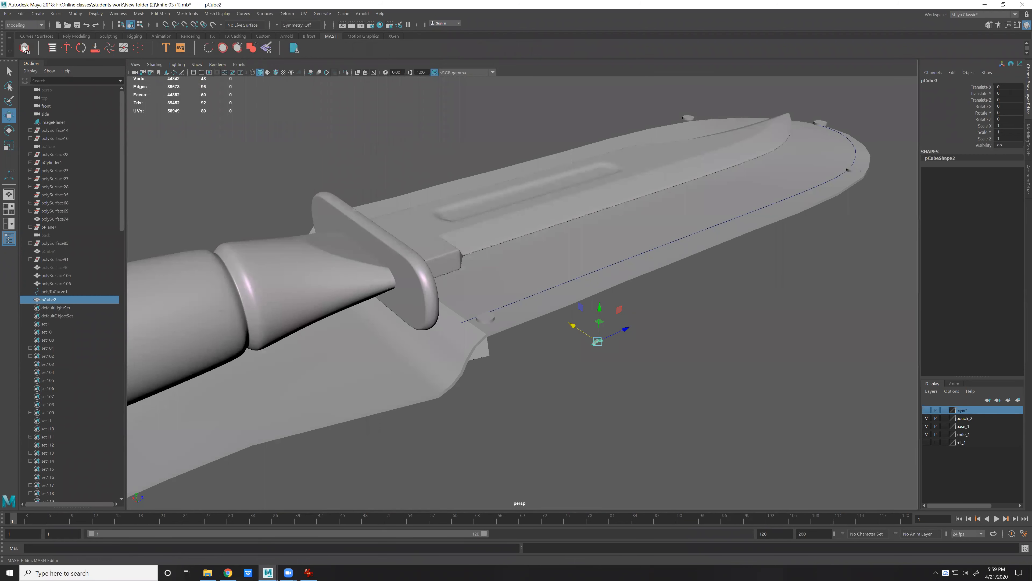
click(25, 48)
alt+drag(615, 324, 565, 315)
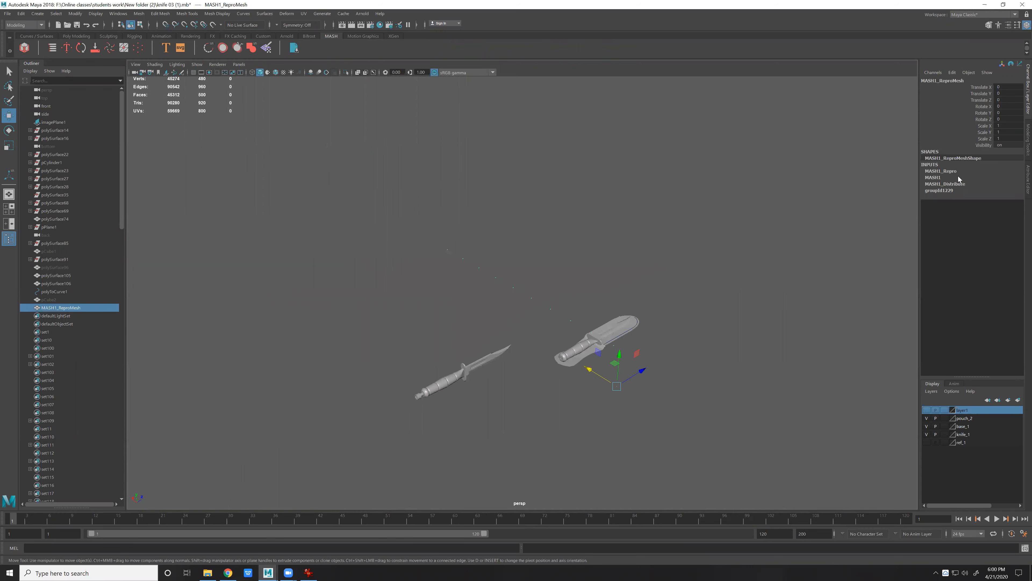
key(ctrl+a)
click(1020, 78)
scroll(952, 78, down, 2)
click(952, 81)
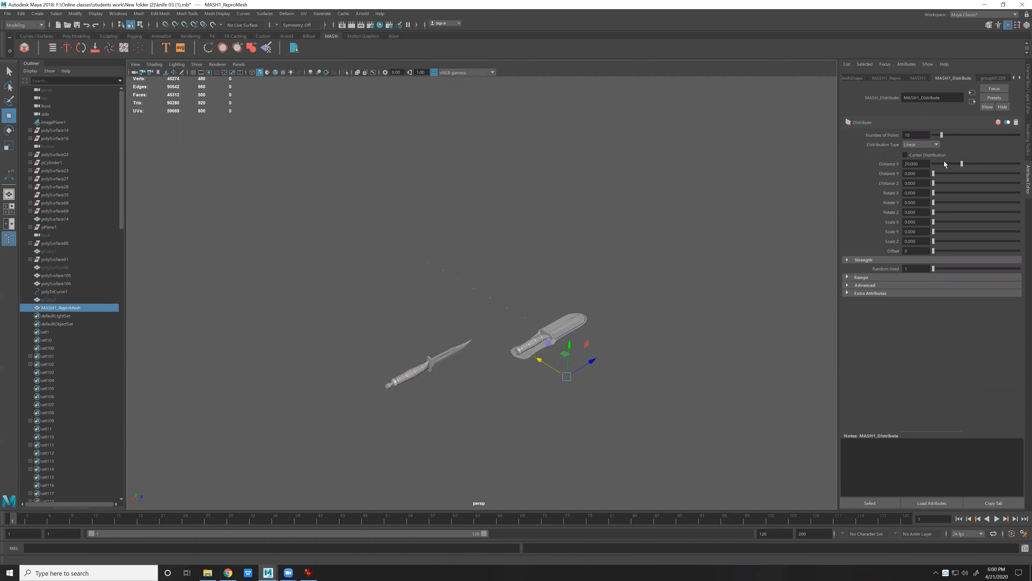
Line up the MASH copies along Z with Distance X 0, Distance Z about 6.04 and 32 points.
drag(944, 164, 946, 168)
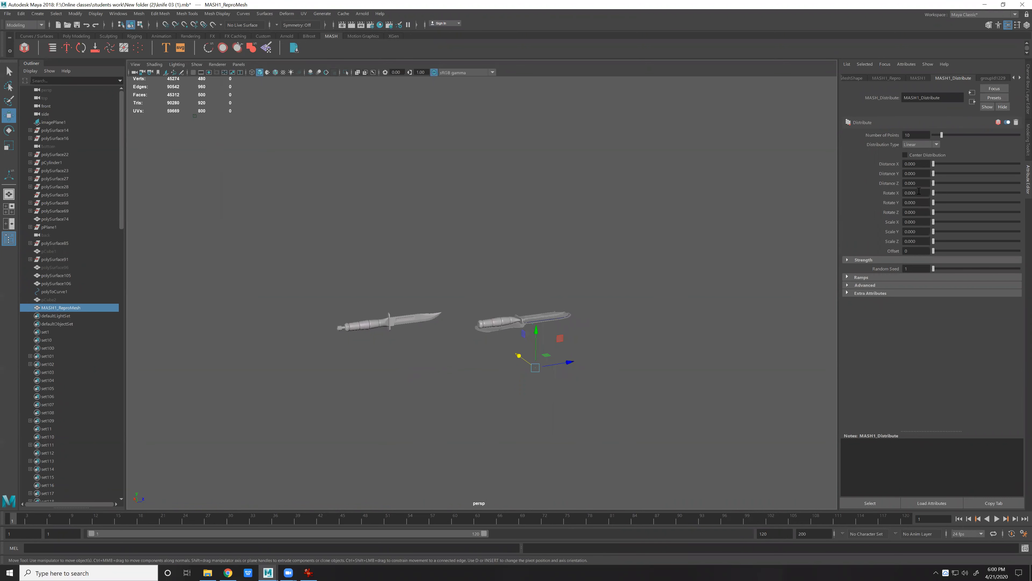
alt+drag(562, 350, 534, 292)
scroll(534, 292, up, 5)
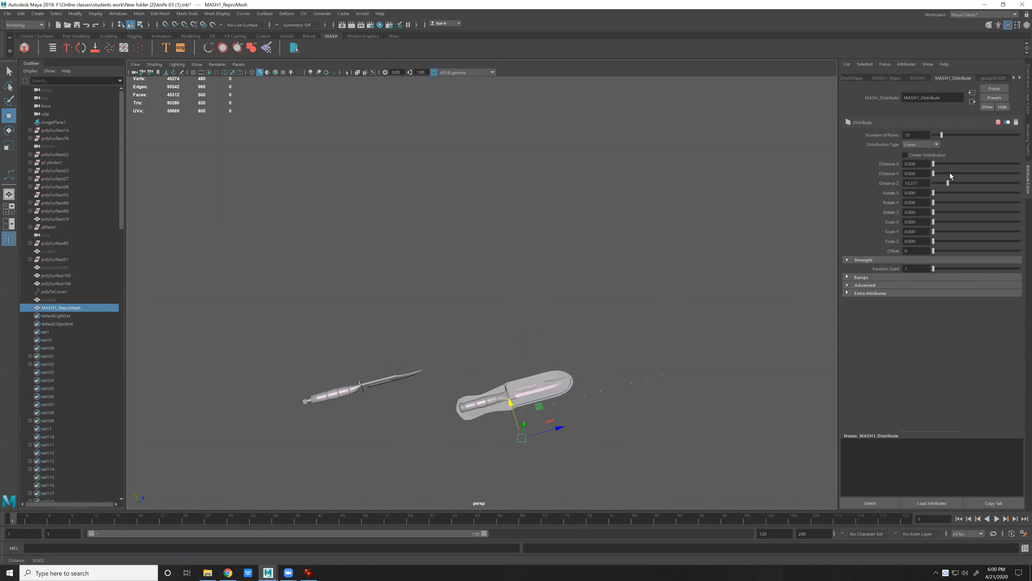
click(941, 183)
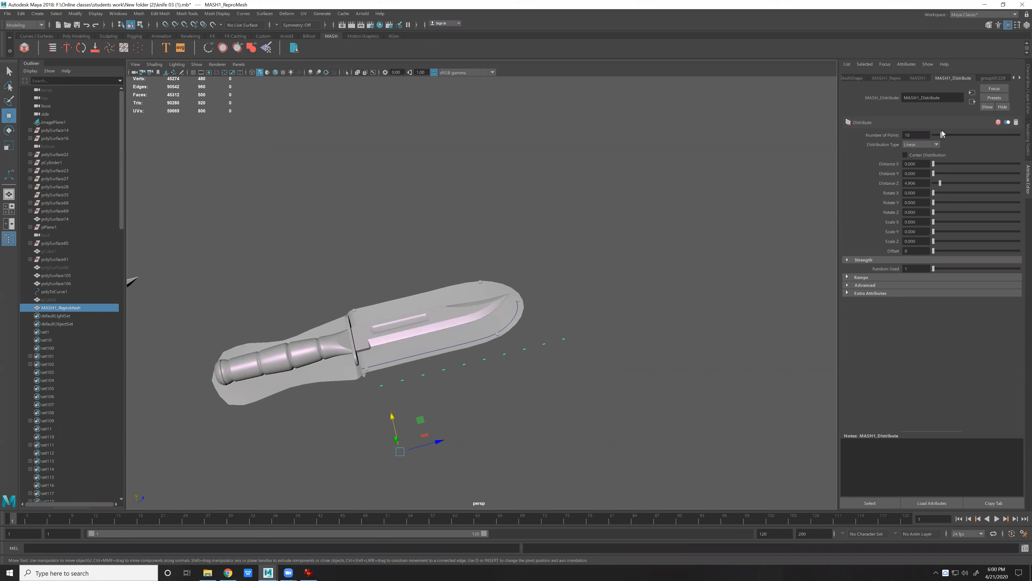
drag(951, 136, 961, 135)
scroll(480, 267, up, 3)
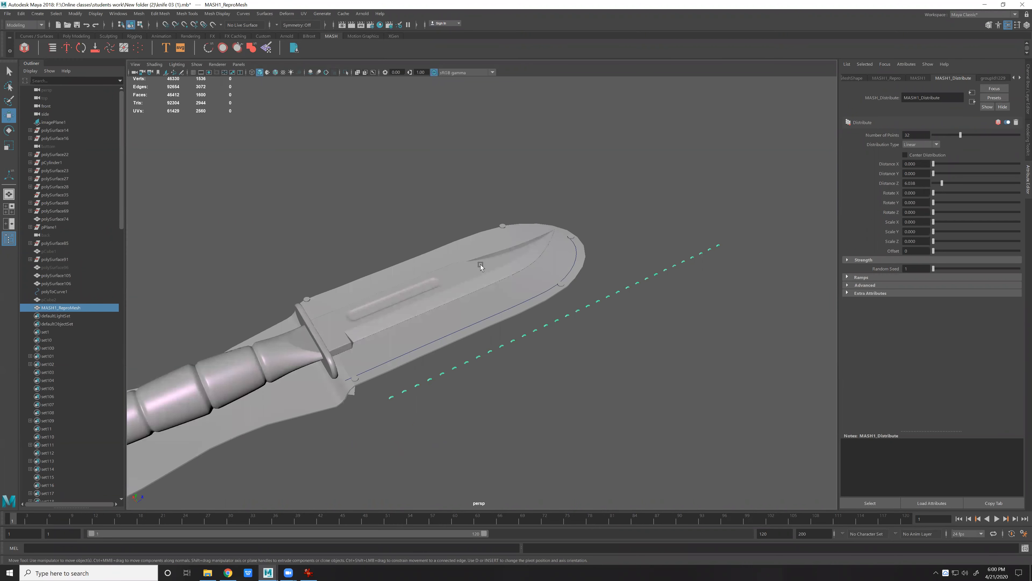
Add the extracted rim curve to the selection and apply a Curve Warp deformer to the MASH copies.
scroll(503, 317, up, 3)
shift+click(459, 244)
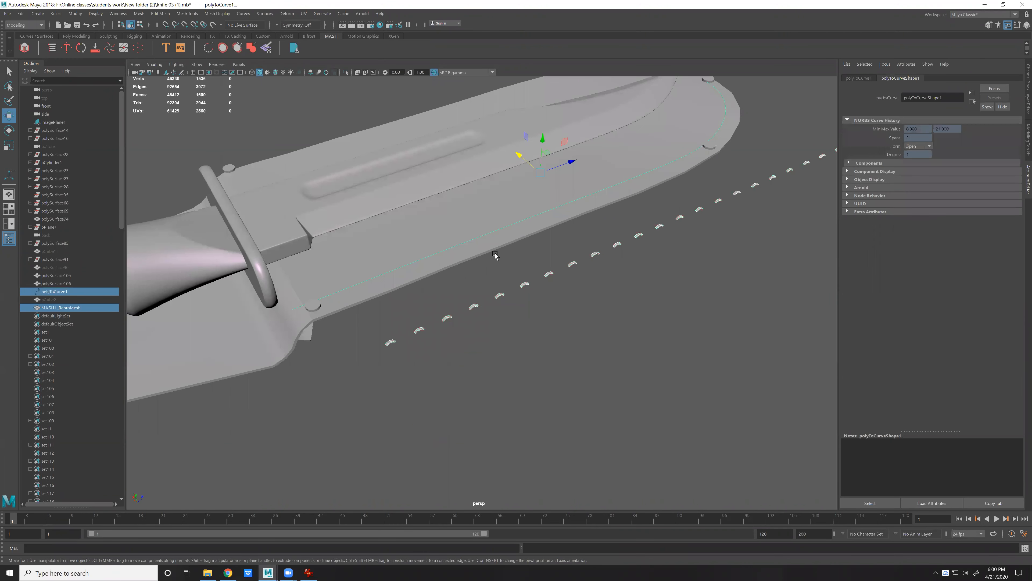
click(286, 14)
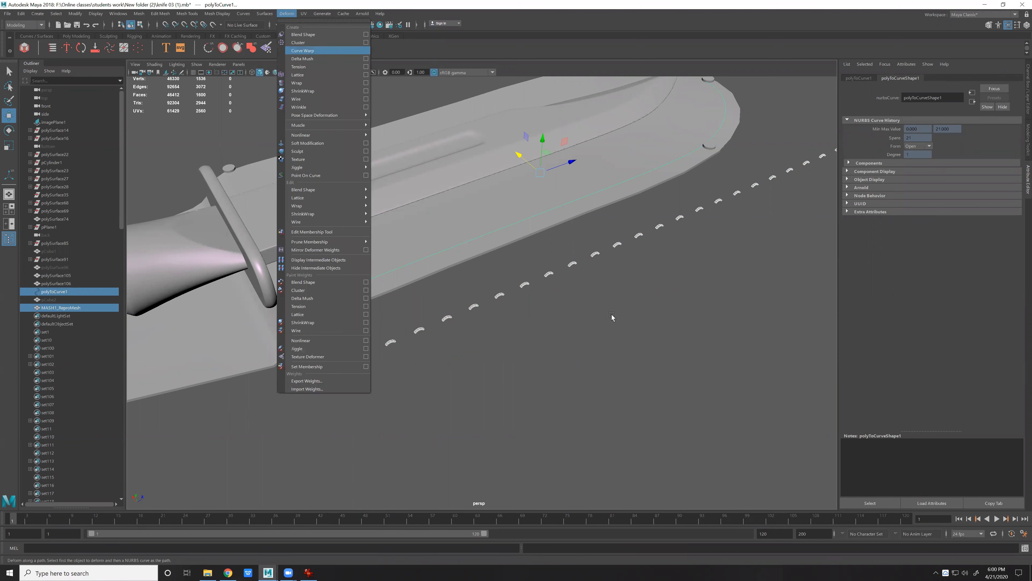
click(302, 51)
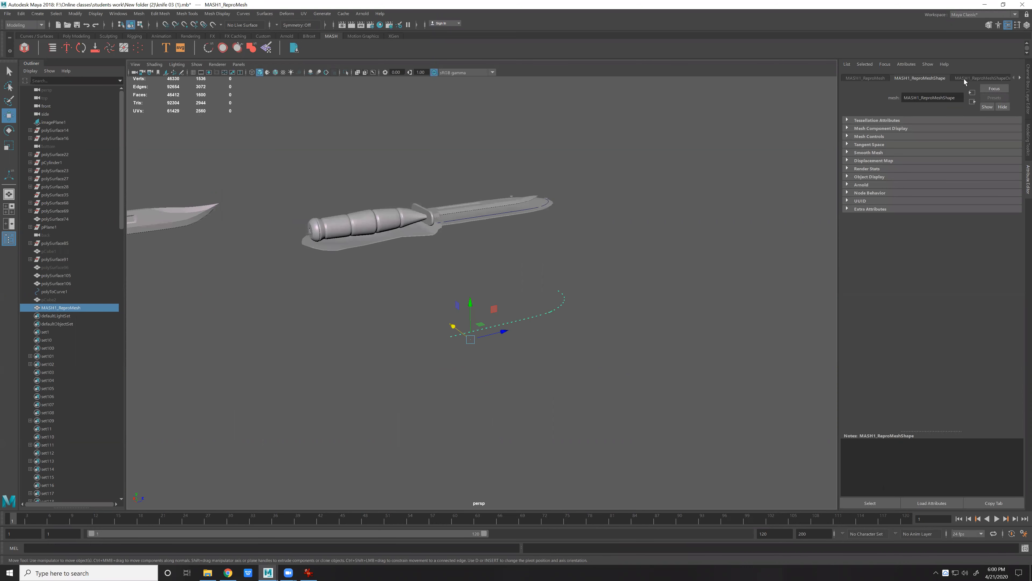
Reopen the warped copies' MASH Distribute settings and set Distance Z to about 6.04.
key(ctrl+a)
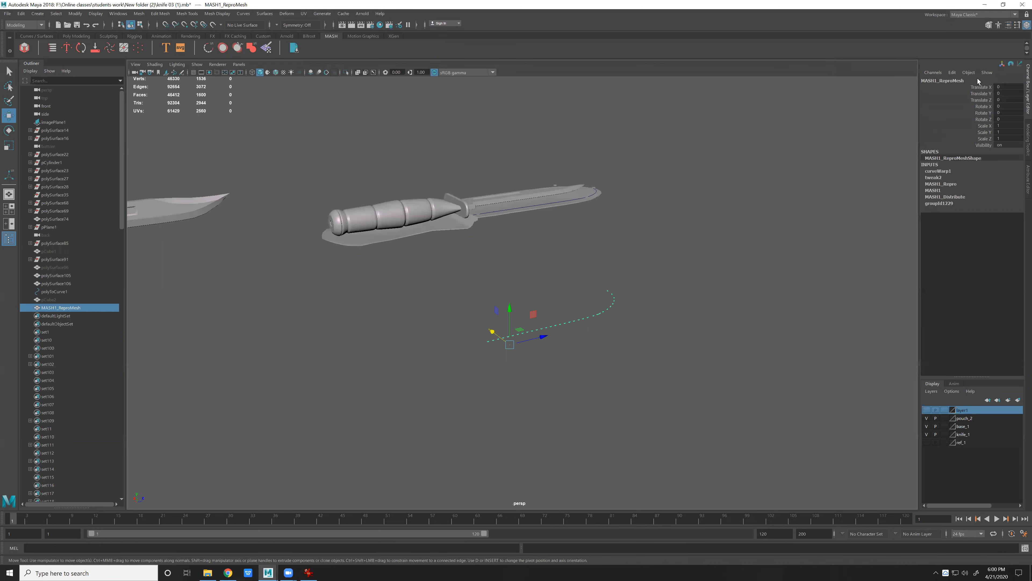
key(ctrl+a)
click(1020, 78)
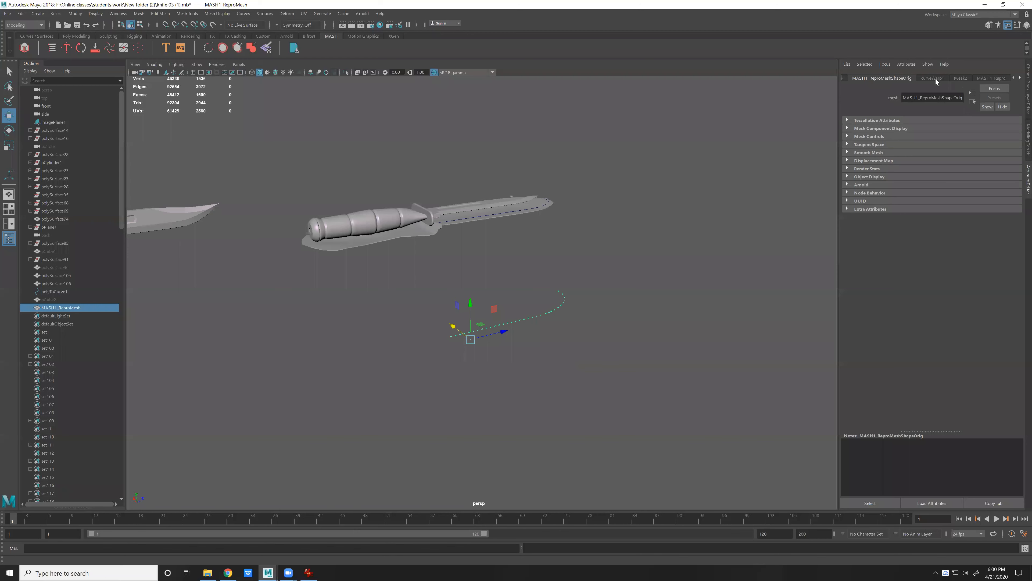
click(988, 78)
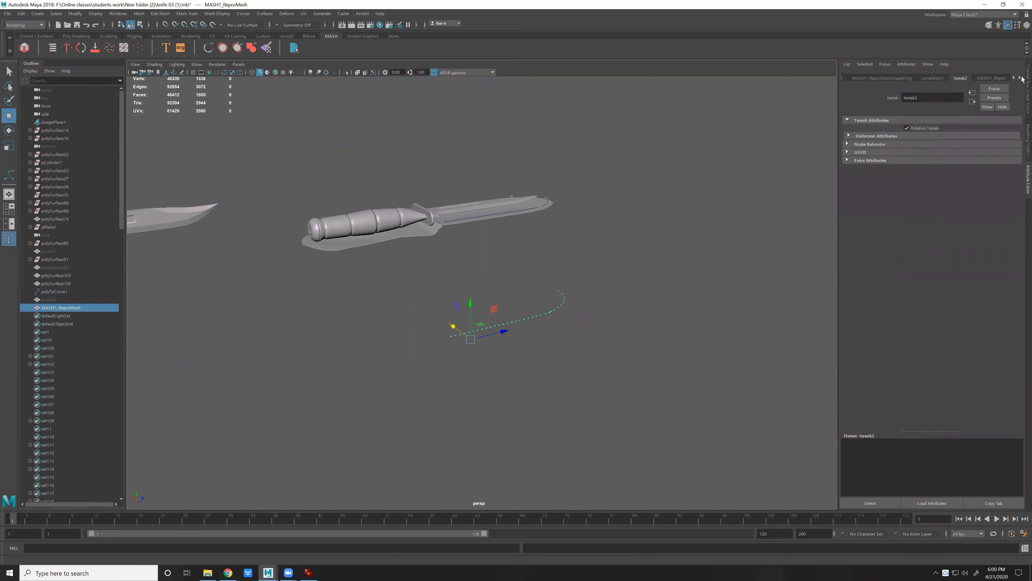
click(1020, 78)
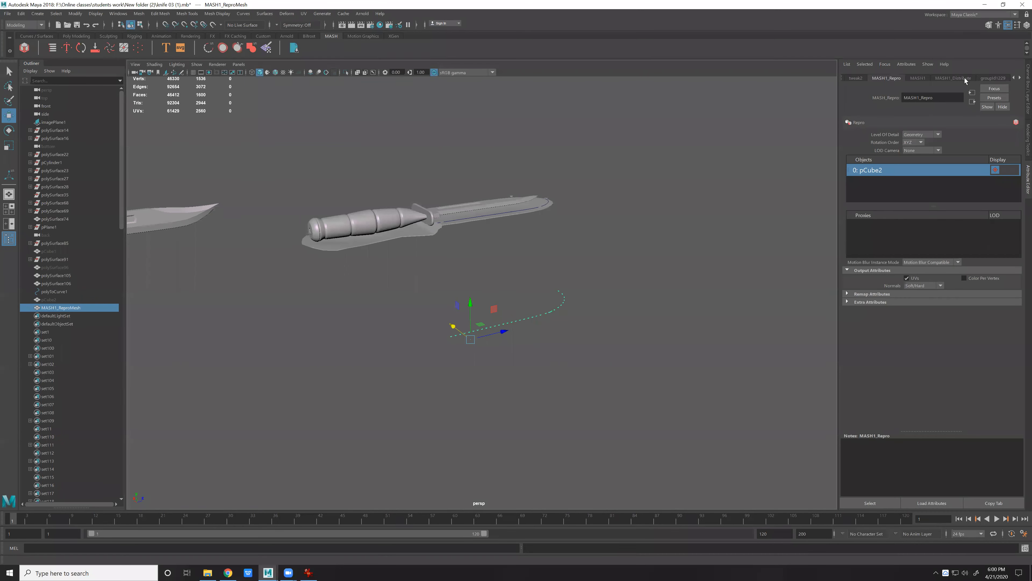
click(954, 78)
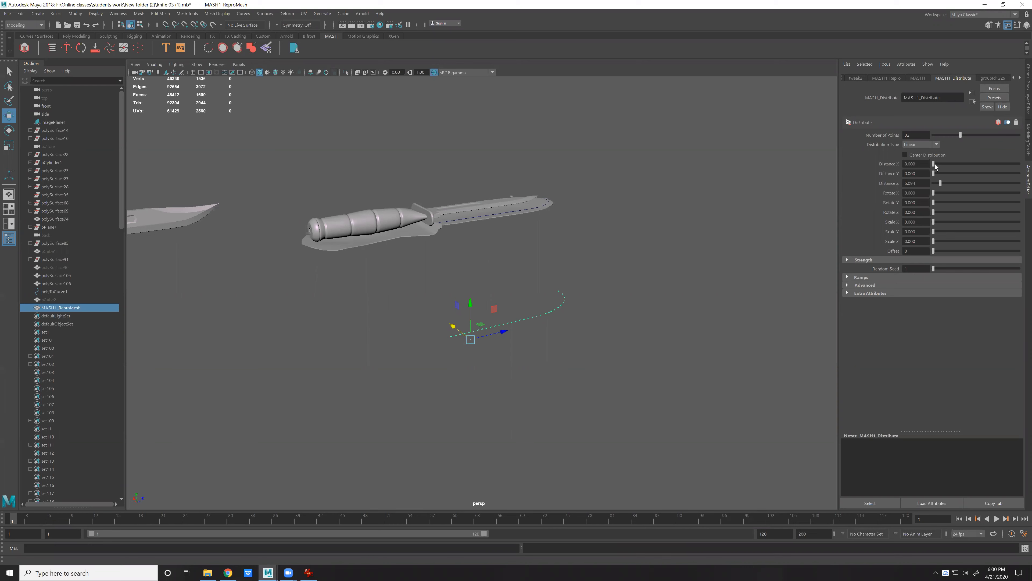
drag(940, 183, 941, 183)
Try a Random Seed of 9 on the MASH distribution, then undo it.
scroll(720, 293, up, 1)
click(940, 269)
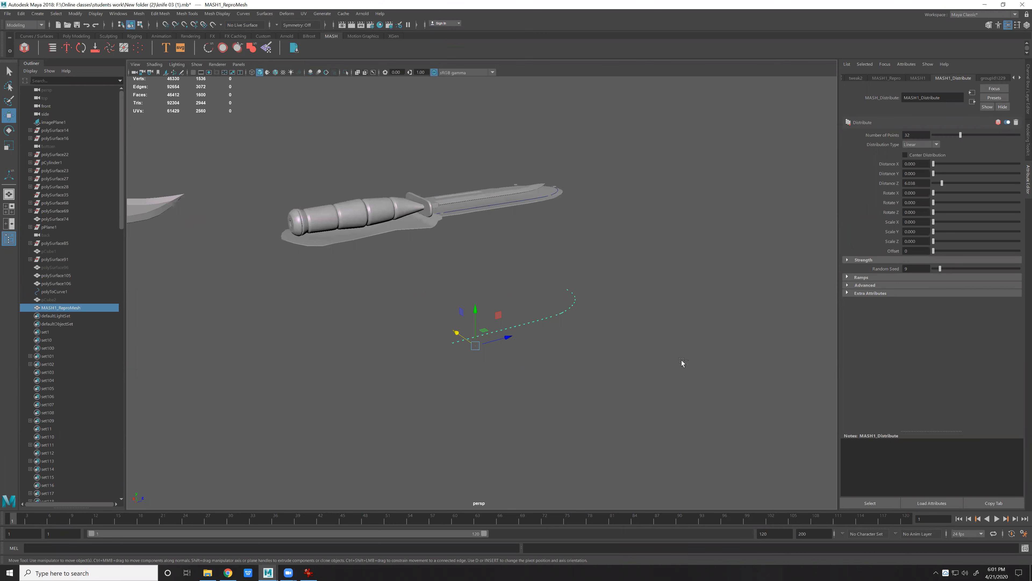
key(ctrl+z)
Delete the extracted rim curve together with the warped row of MASH stitches.
alt+drag(504, 238, 525, 259)
scroll(520, 250, up, 3)
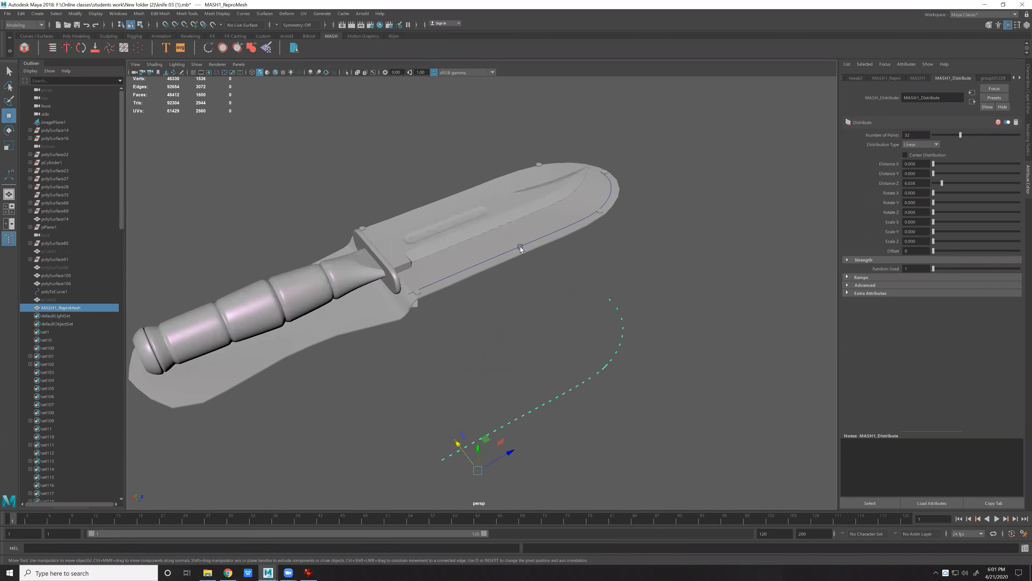
shift+click(531, 265)
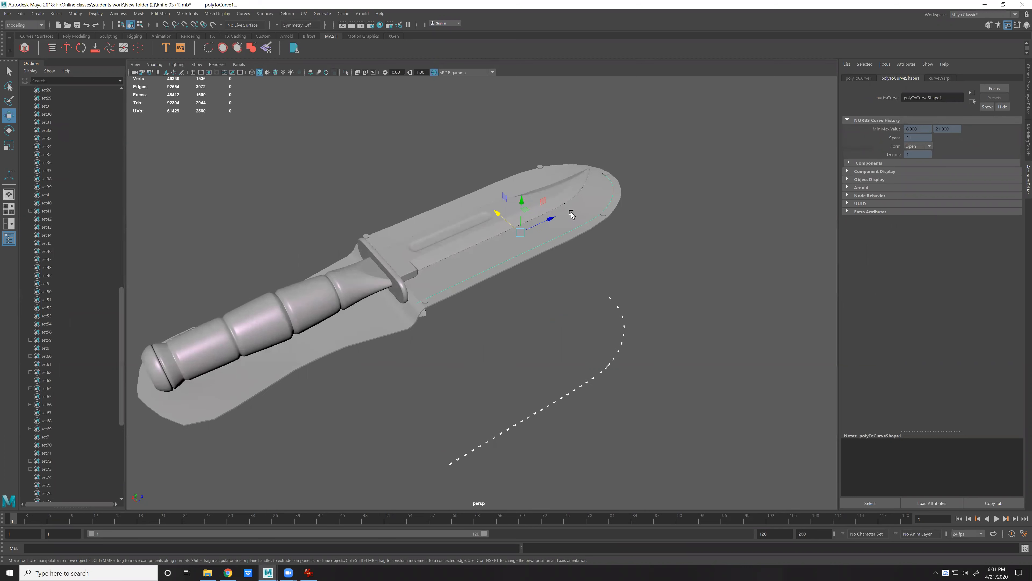
key(Delete)
key(ctrl+z)
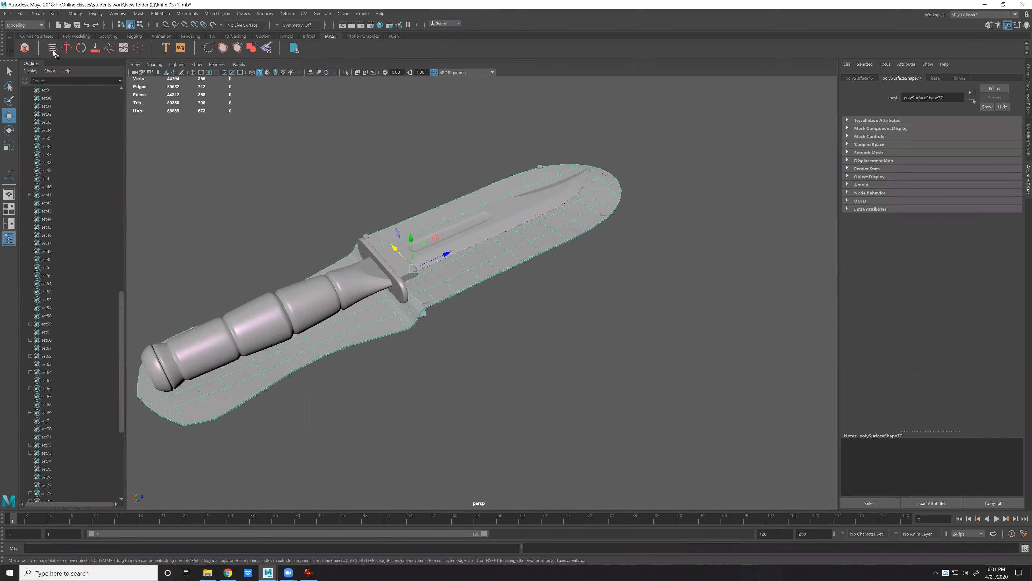
key(Delete)
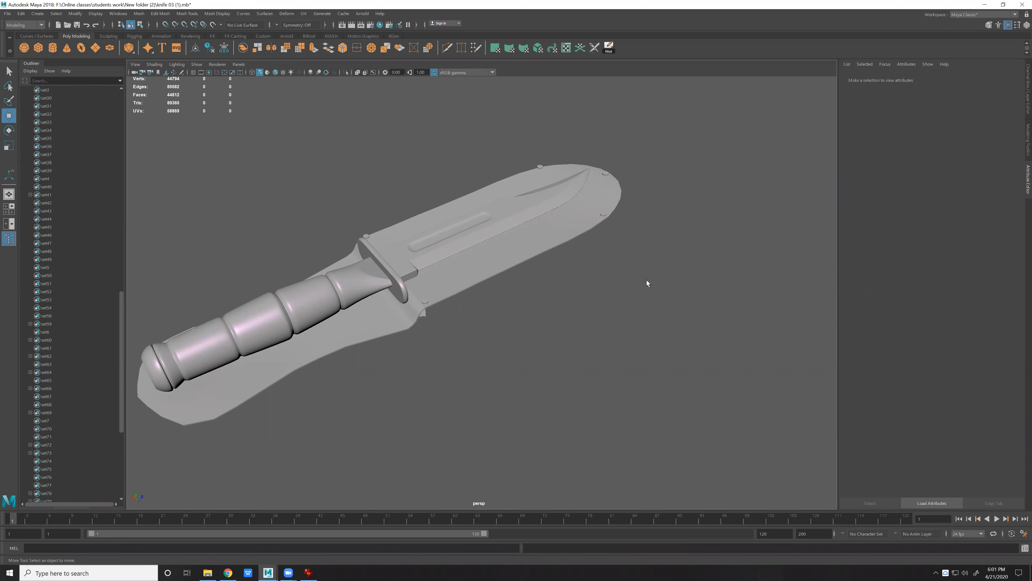
Save the scene and select the flat back piece of the sheath behind the knife.
key(ctrl+a)
scroll(677, 378, down, 3)
alt+drag(544, 415, 572, 177)
key(ctrl+s)
alt+drag(642, 283, 594, 289)
click(593, 290)
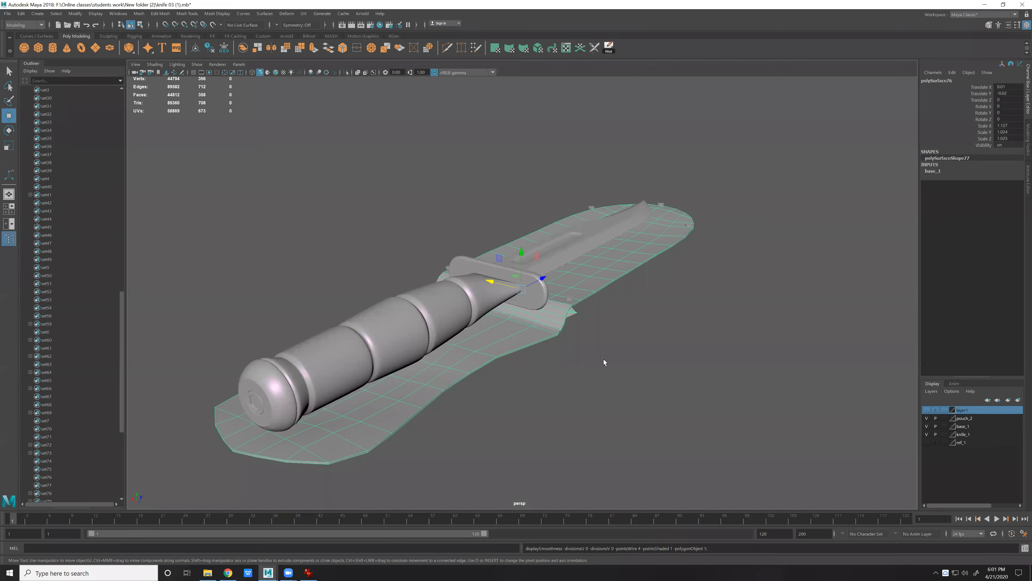
Duplicate the sheath's back piece and keep the copy on a new, hidden display layer.
alt+drag(603, 360, 473, 344)
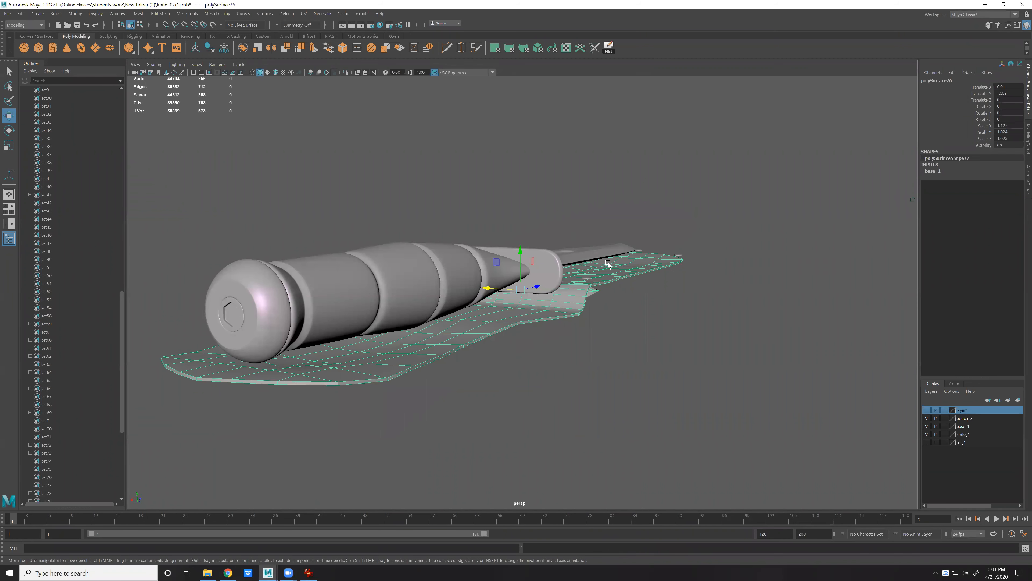
key(f)
key(ctrl+d)
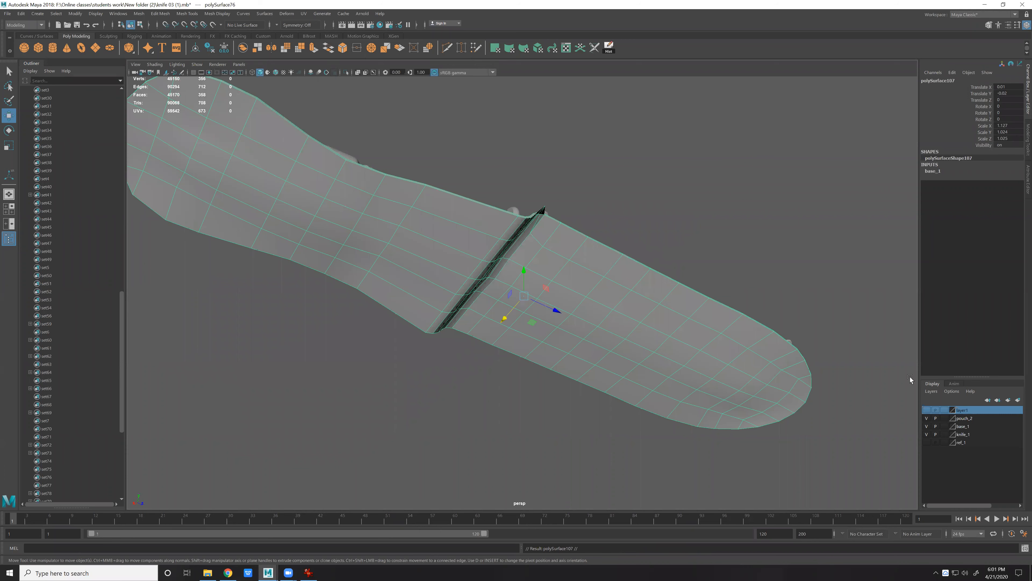
alt+drag(909, 377, 914, 401)
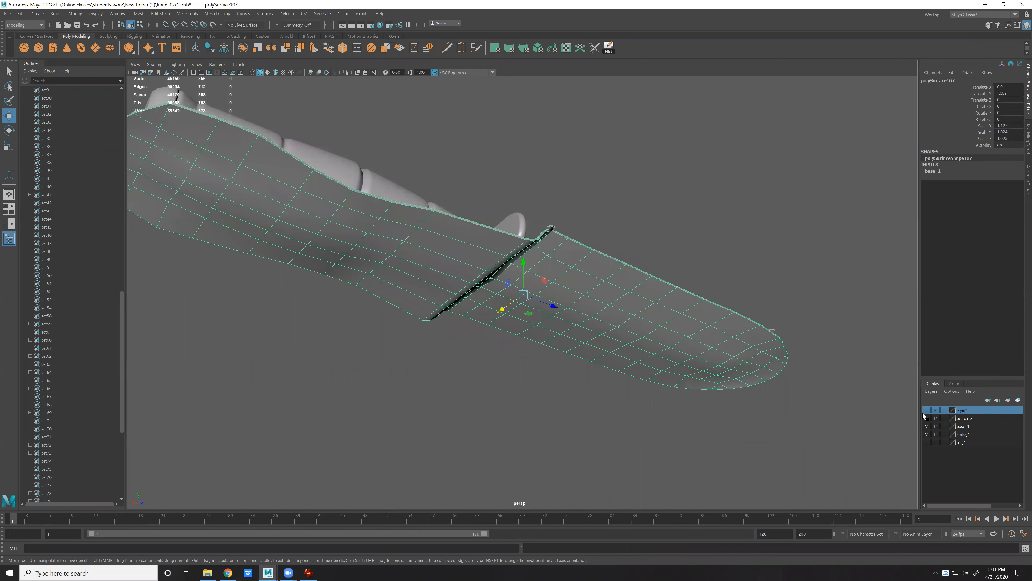
key(ctrl+z)
key(ctrl+z)
key(ctrl+z)
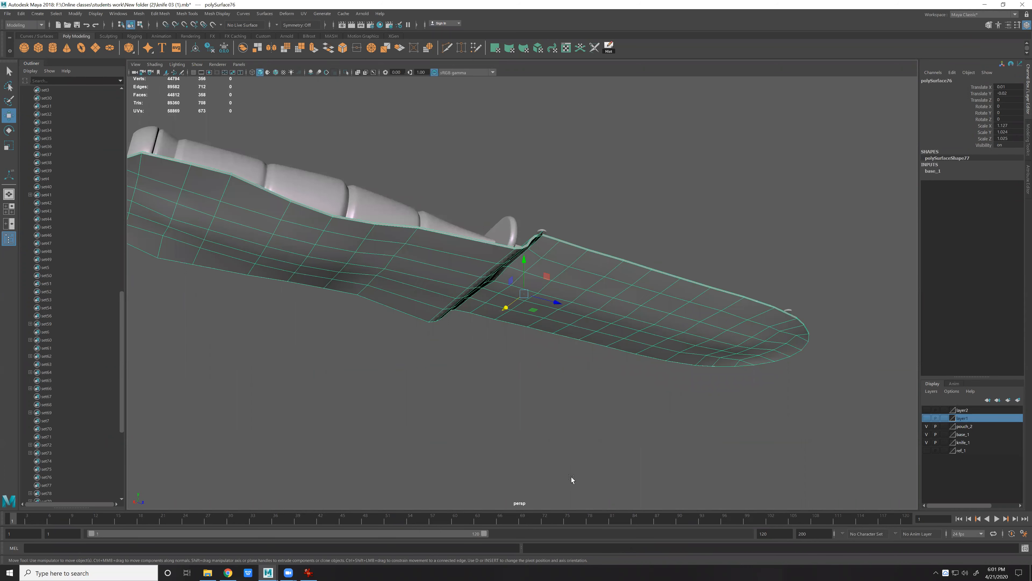
Cut an edge line just inside the rim of the sheath's back piece, running toward the rounded tip, with Multi-Cut.
alt+drag(571, 479, 612, 372)
alt+drag(463, 404, 450, 330)
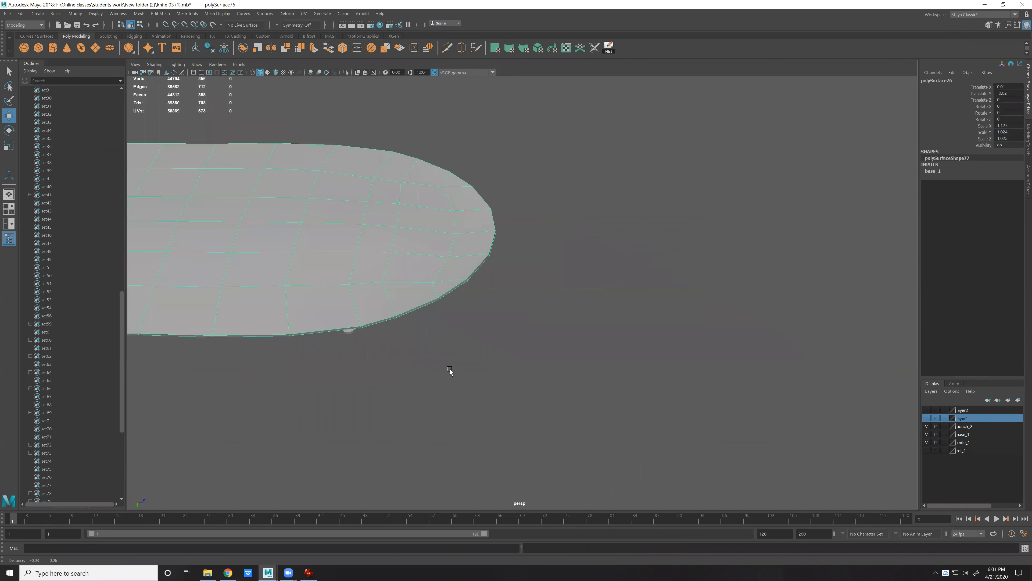
alt+right_drag(534, 285, 569, 306)
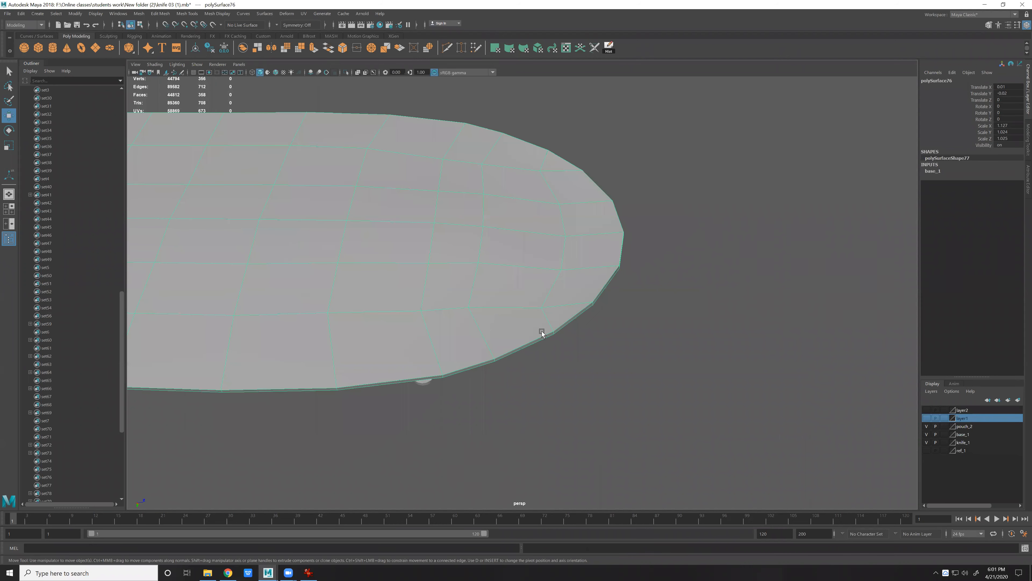
alt+drag(543, 331, 542, 343)
key(1)
shift+right_drag(488, 352, 431, 380)
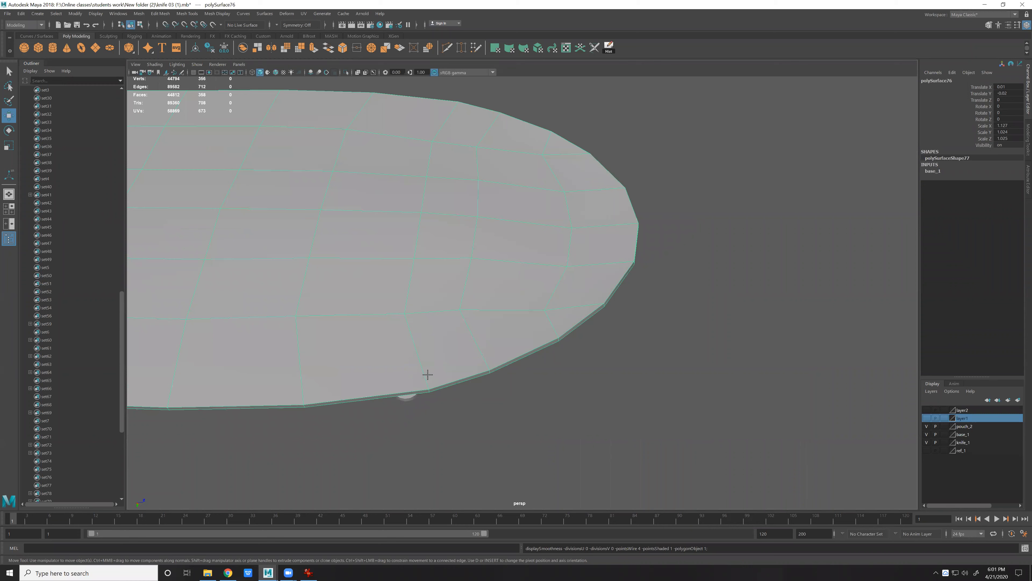
ctrl+click(427, 375)
click(556, 332)
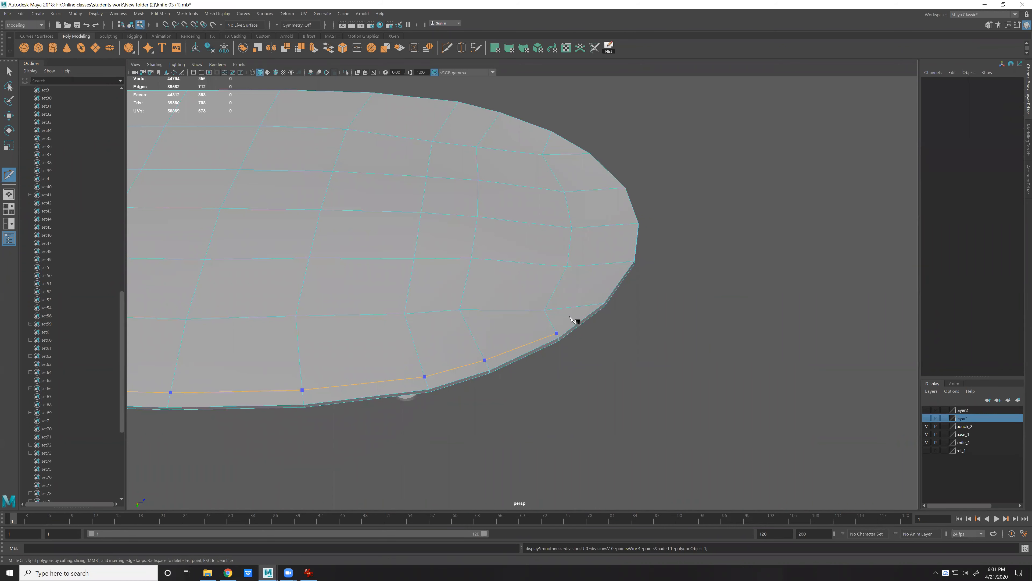
key(BackSpace)
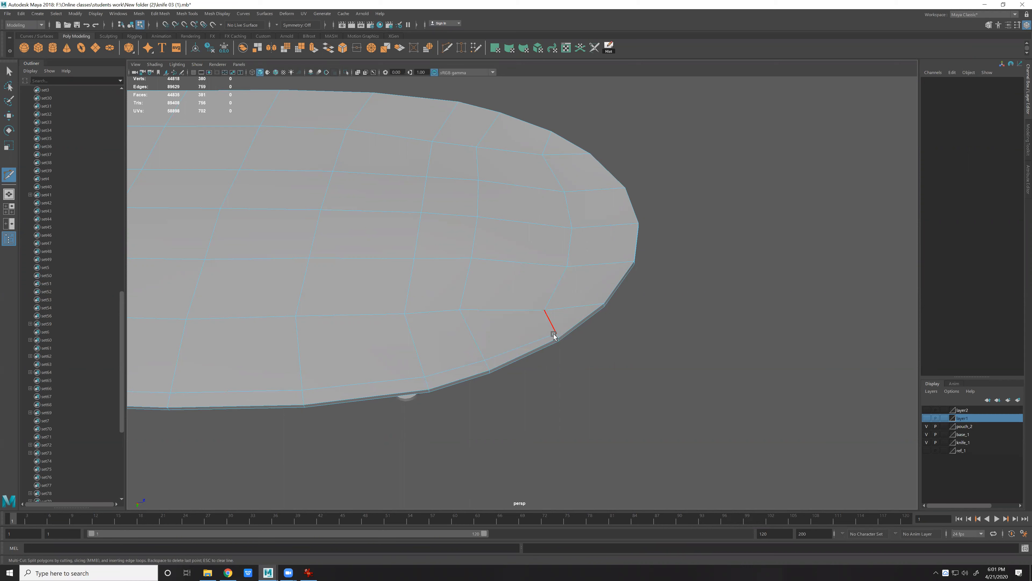
Continue the inset cut around the sheath's rounded tip and delete an extra edge there.
click(560, 318)
click(553, 327)
key(Return)
ctrl+click(619, 268)
click(593, 304)
click(556, 330)
key(w)
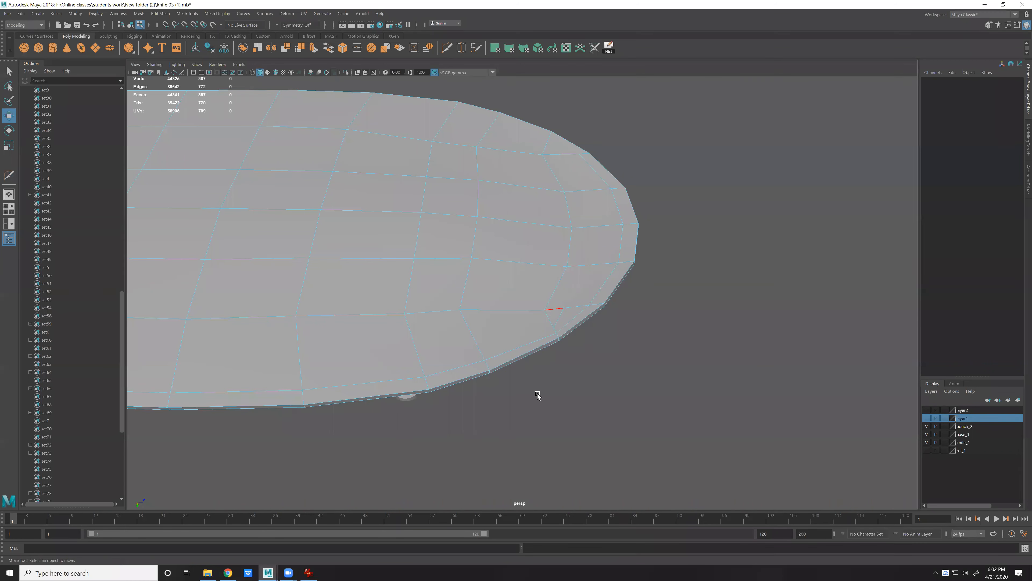
key(ctrl+Delete)
key(F8)
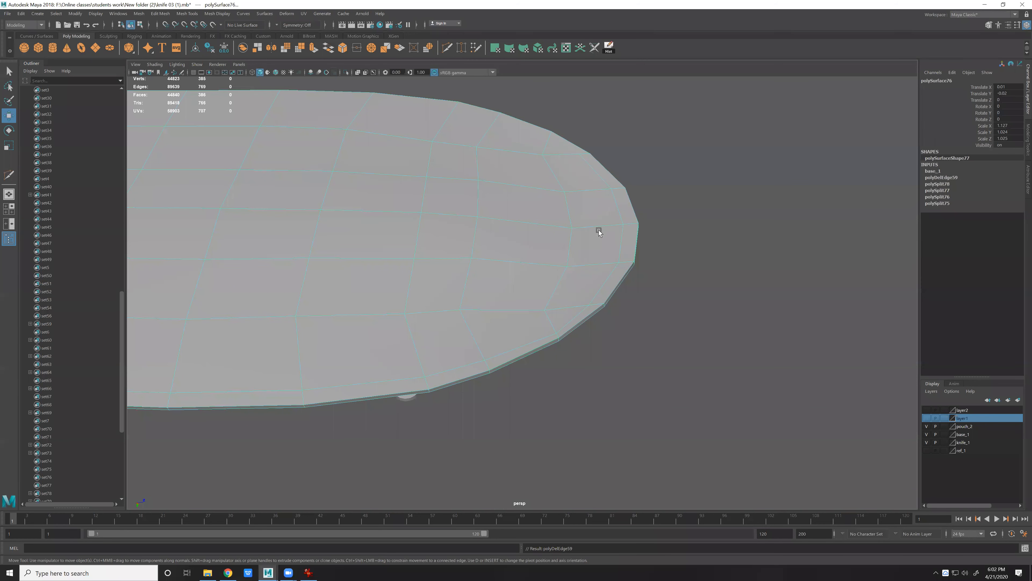
Move two vertices of the inset edge line at the sheath's tip closer to the rim.
right_drag(598, 230, 569, 230)
click(625, 226)
drag(651, 226, 655, 226)
click(619, 262)
drag(651, 262, 654, 262)
alt+right_drag(590, 338, 541, 304)
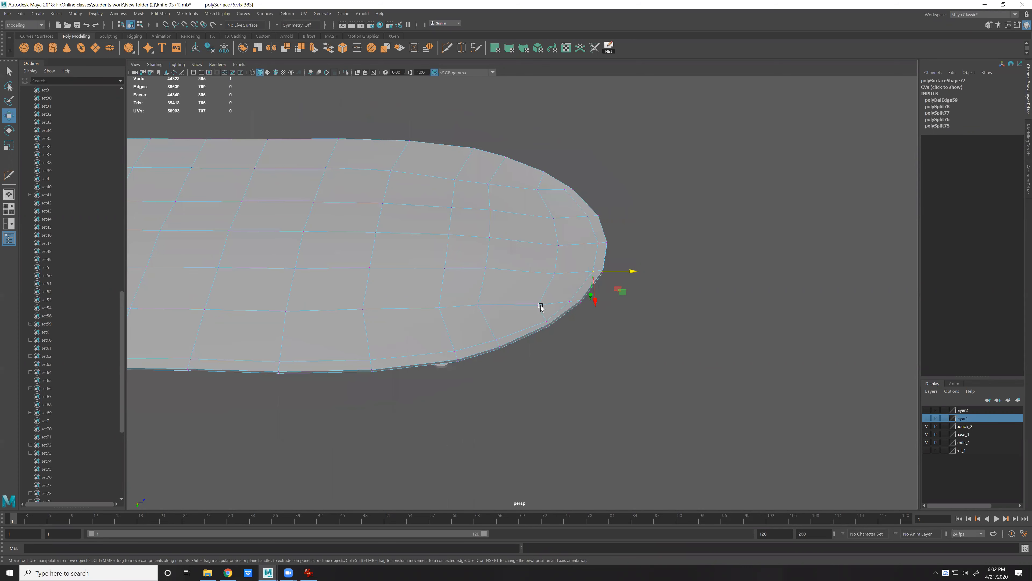
Select the inset edge loop around the rim of the sheath's back piece and delete it.
alt+drag(540, 306, 515, 420)
right_drag(623, 314, 625, 287)
click(630, 307)
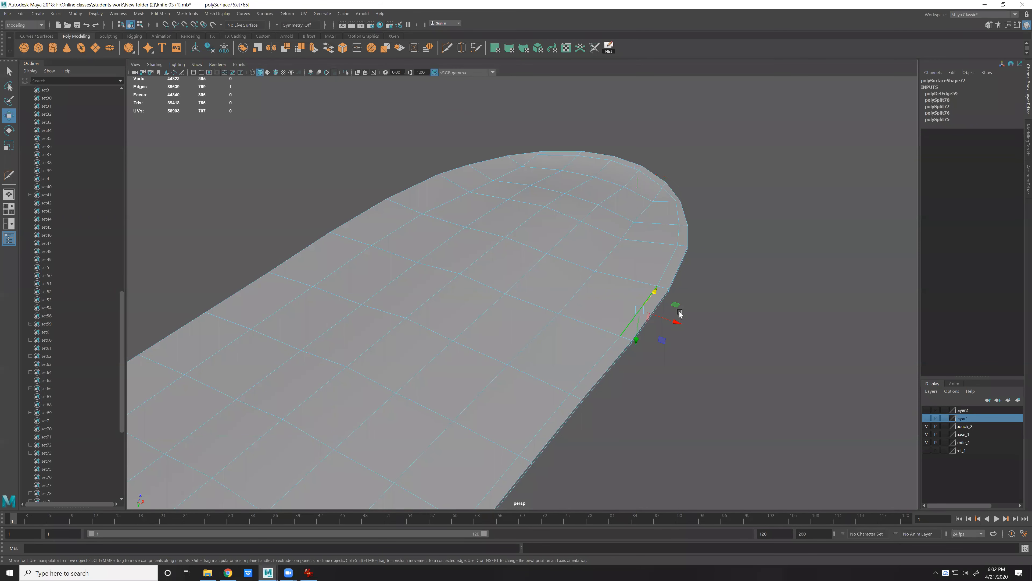
double_click(639, 311)
alt+right_drag(680, 313, 639, 285)
alt+drag(642, 308, 577, 305)
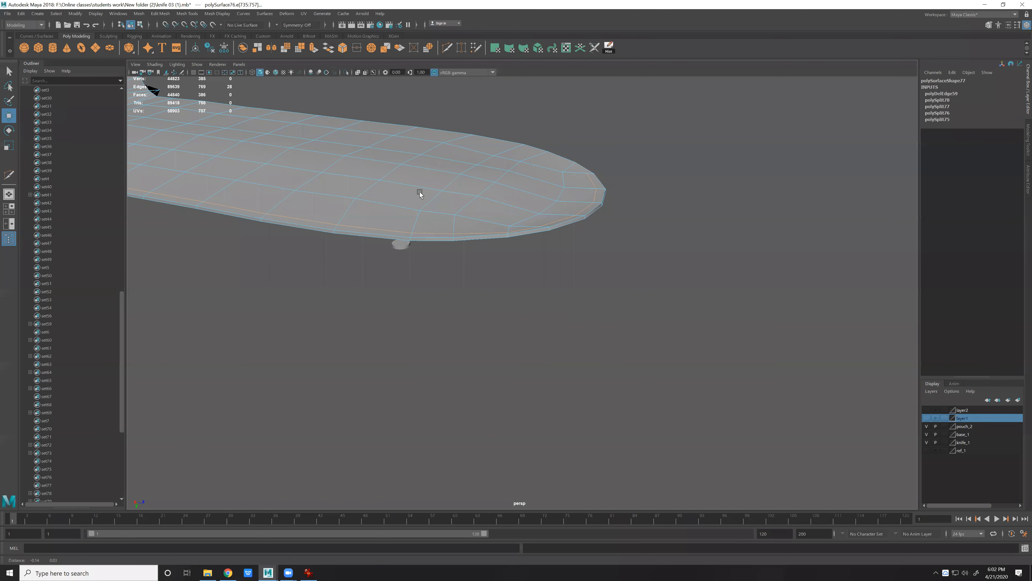
alt+middle_drag(419, 191, 585, 200)
right_drag(419, 192, 459, 165)
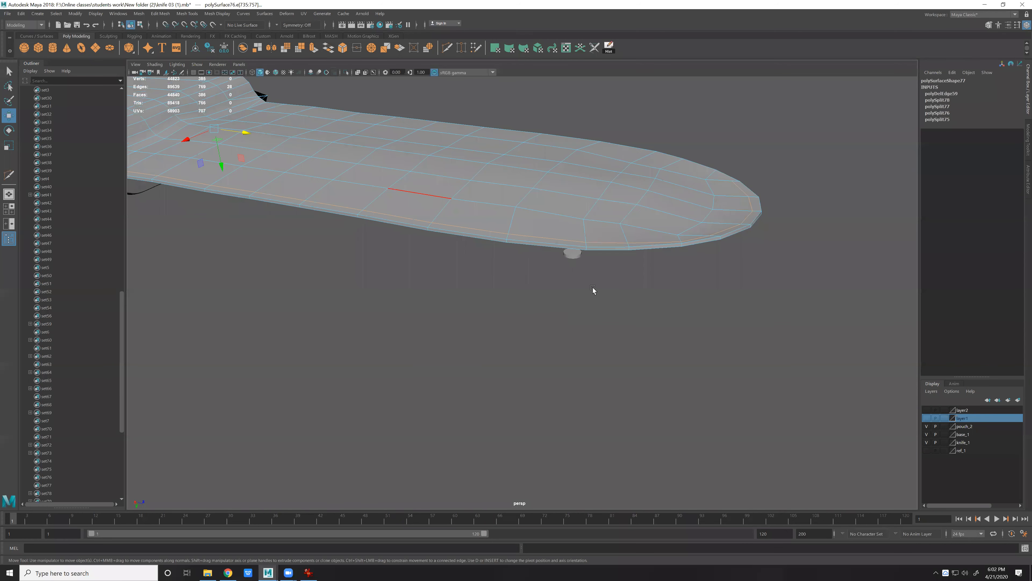
click(629, 370)
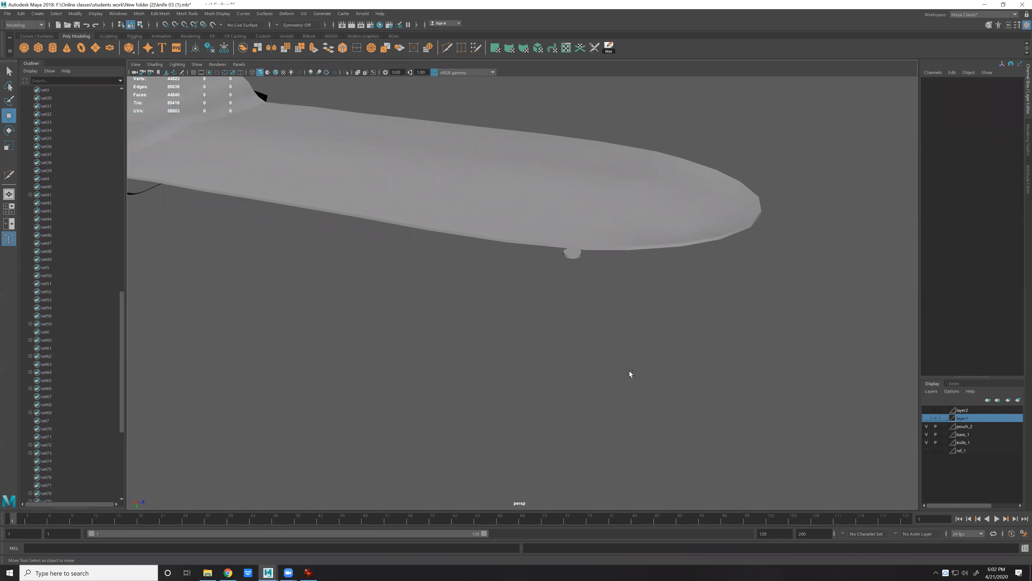
key(ctrl+z)
click(792, 266)
alt+drag(665, 222, 767, 287)
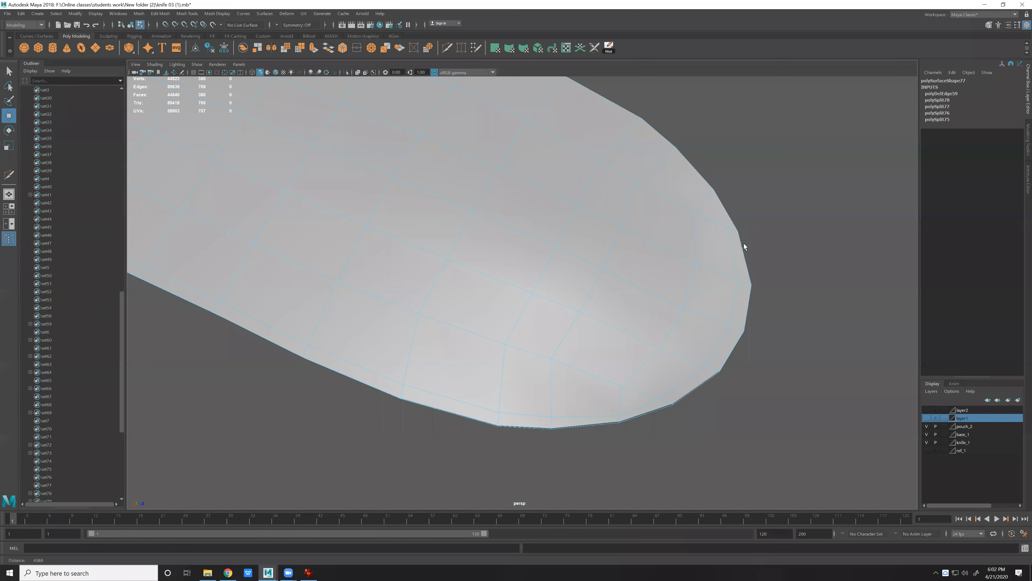
scroll(744, 243, up, 1)
key(ctrl+Delete)
Cut a new five-point edge line just inside the rim around the sheath's rounded tip with Multi-Cut.
alt+drag(608, 400, 626, 384)
shift+right_drag(662, 366, 610, 373)
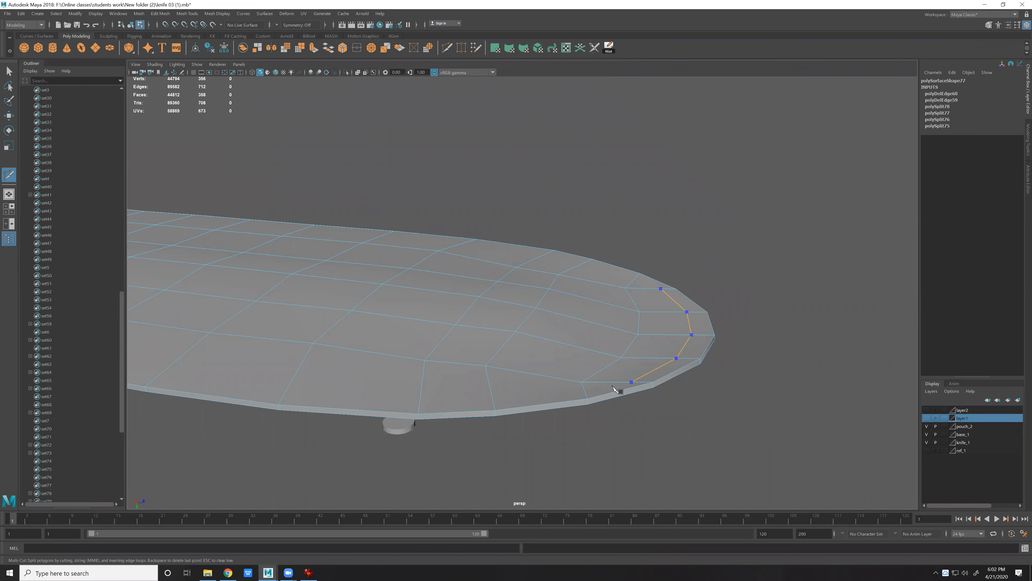
key(Return)
alt+drag(618, 394, 632, 399)
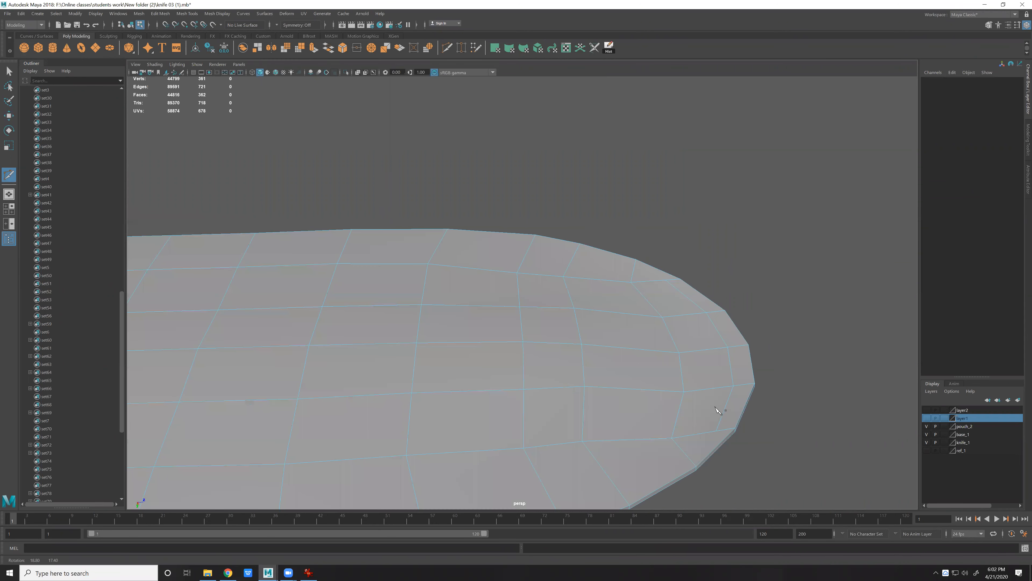
Smooth the vertices of the sheath's back piece with Average Vertices at 10 iterations.
alt+drag(715, 410, 724, 415)
alt+drag(740, 366, 716, 336)
alt+drag(641, 211, 633, 203)
key(w)
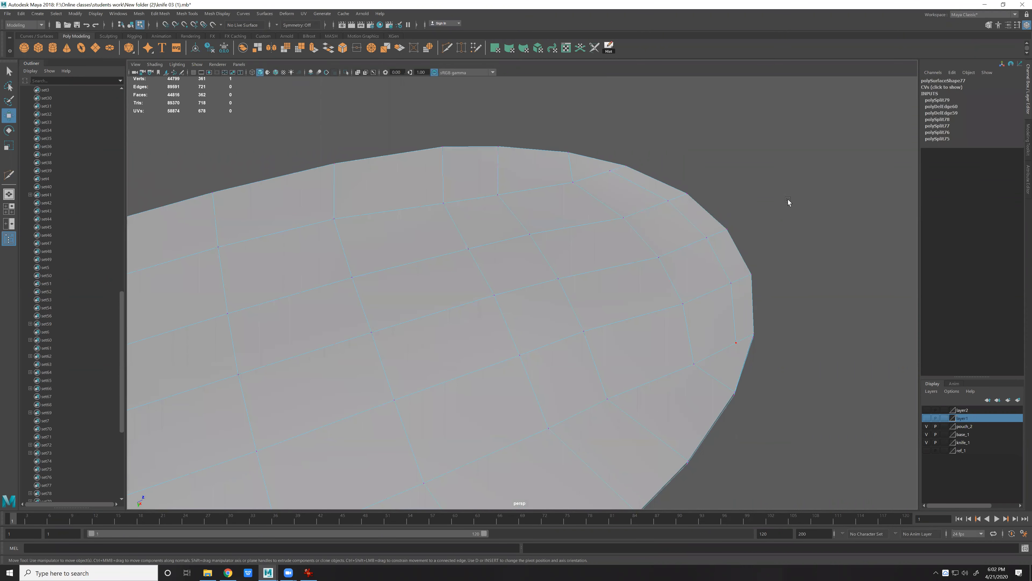
key(ctrl+z)
shift+right_drag(629, 240, 718, 310)
alt+drag(719, 310, 462, 286)
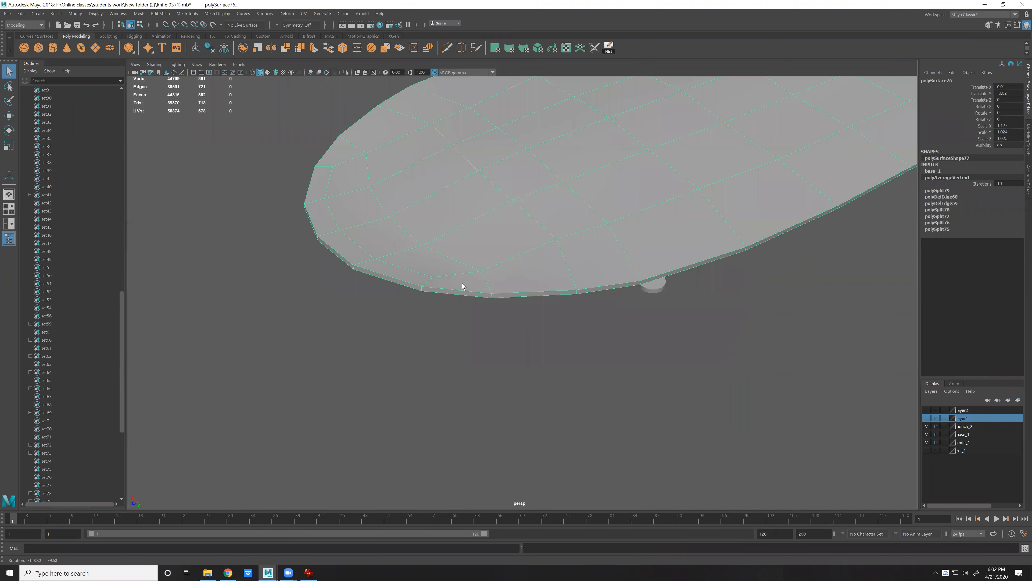
key(F11)
click(448, 283)
click(535, 346)
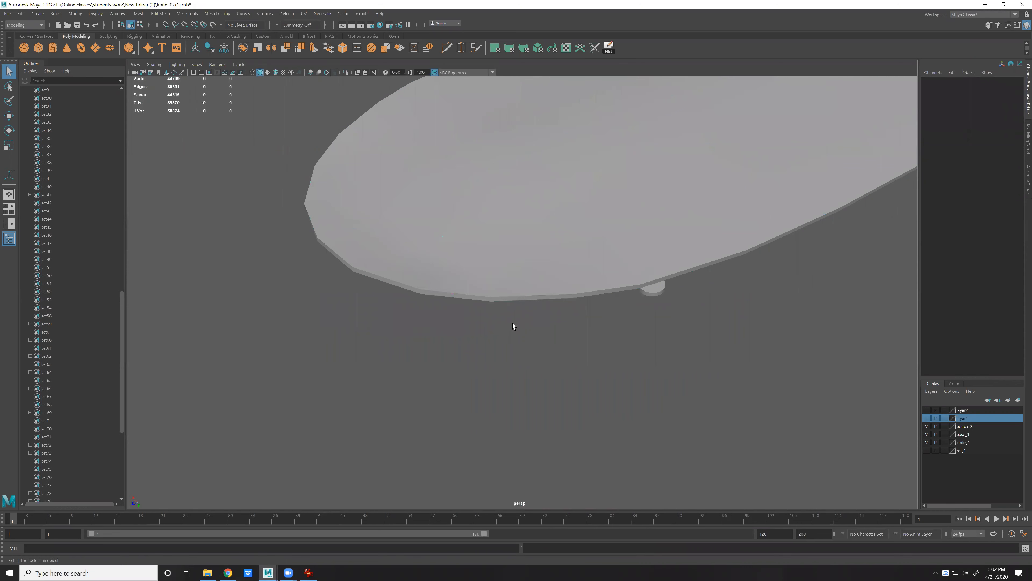
key(F8)
alt+drag(512, 324, 494, 330)
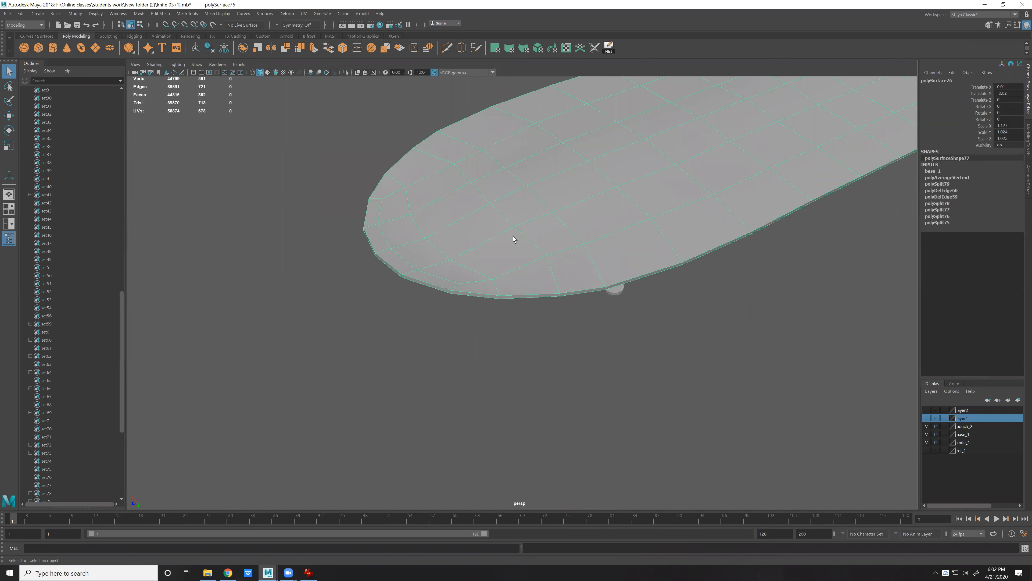
click(602, 435)
Save the changes to the knife file and start a new empty scene with the grid shown.
key(ctrl+n)
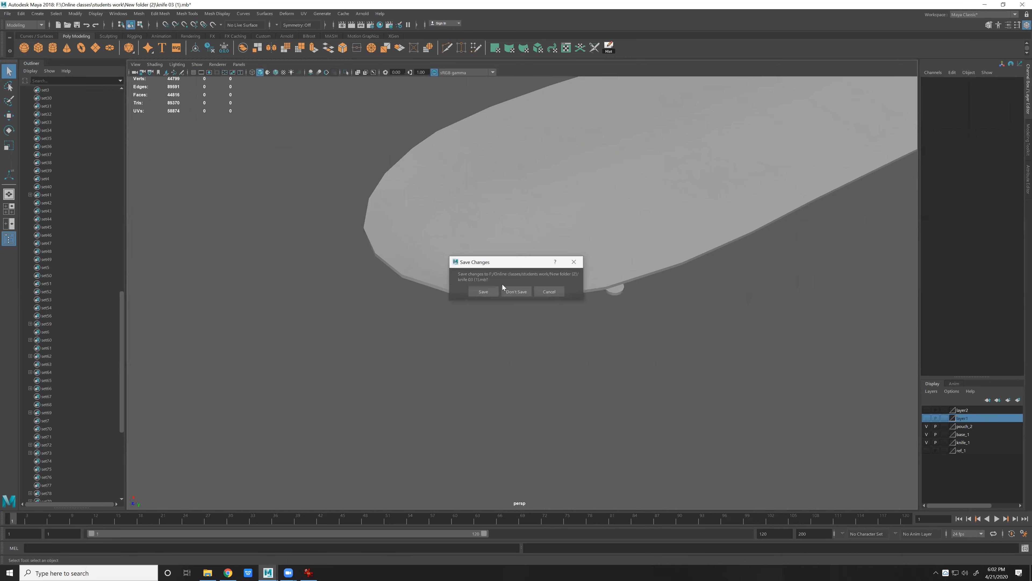
click(489, 294)
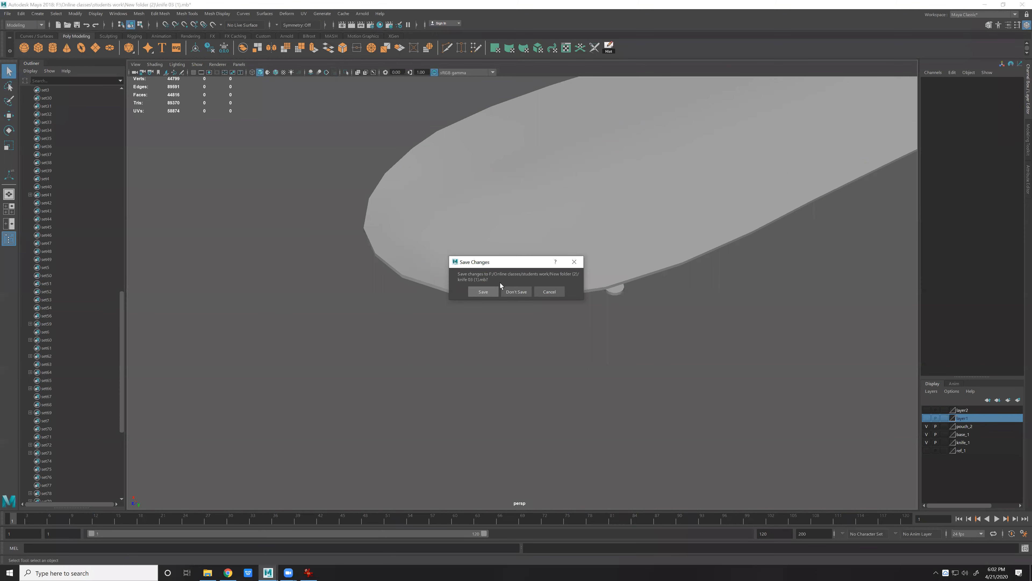
click(492, 295)
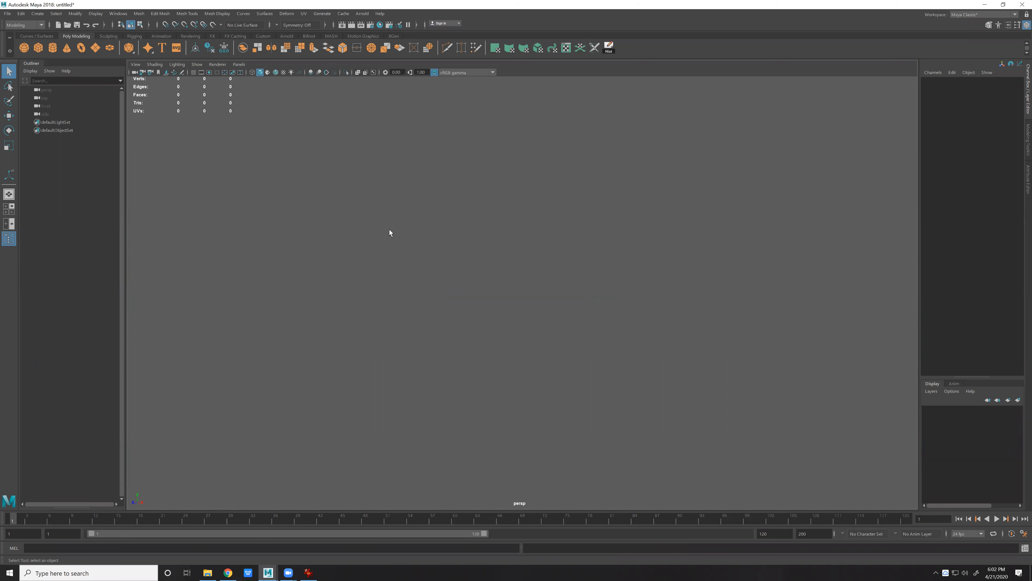
click(193, 72)
scroll(559, 291, down, 2)
key(ctrl+n)
click(514, 289)
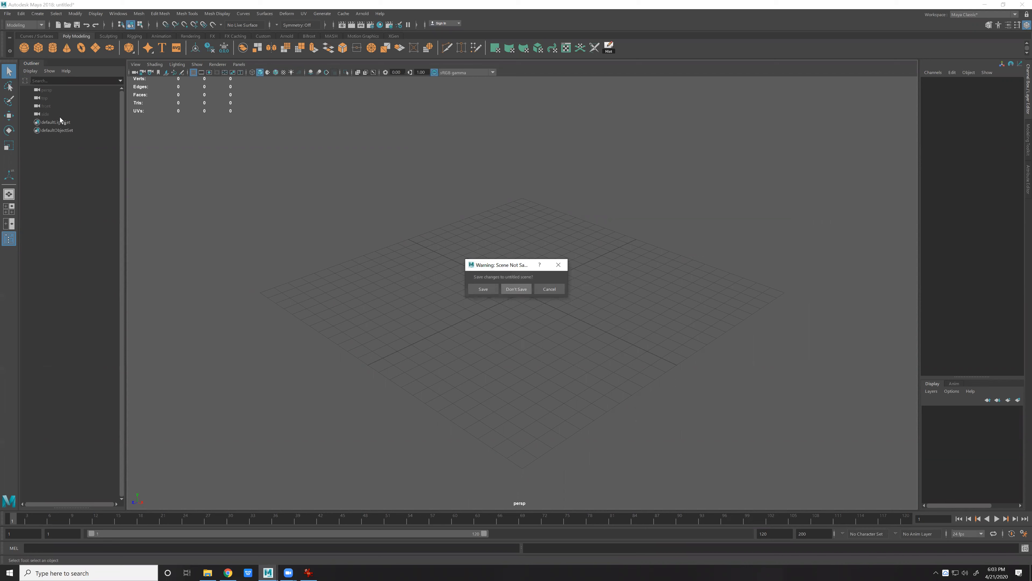
Create a polygon cube and widen it to about 3.71 through its creation inputs.
click(39, 51)
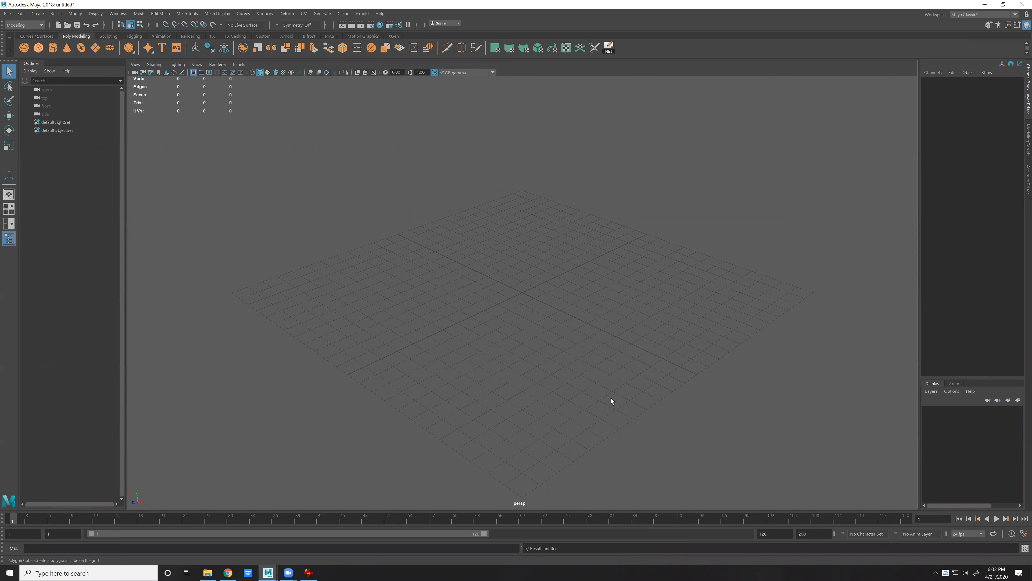
scroll(675, 316, down, 5)
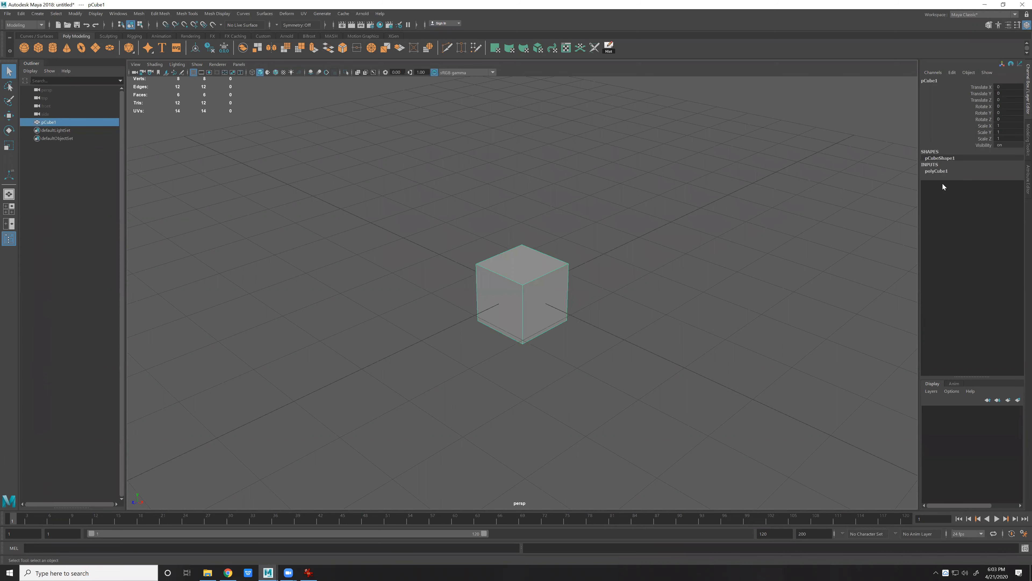
click(937, 171)
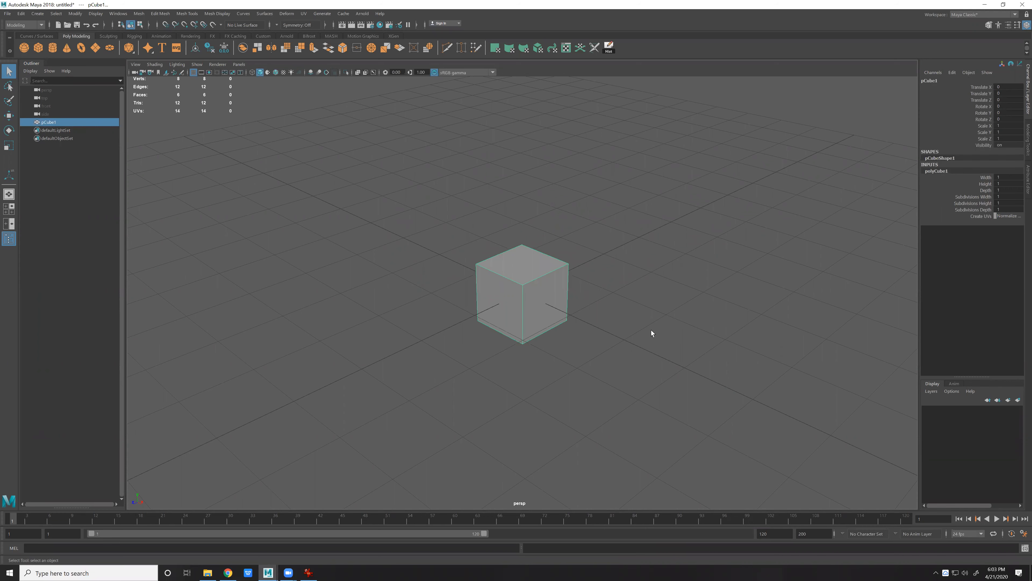
key(t)
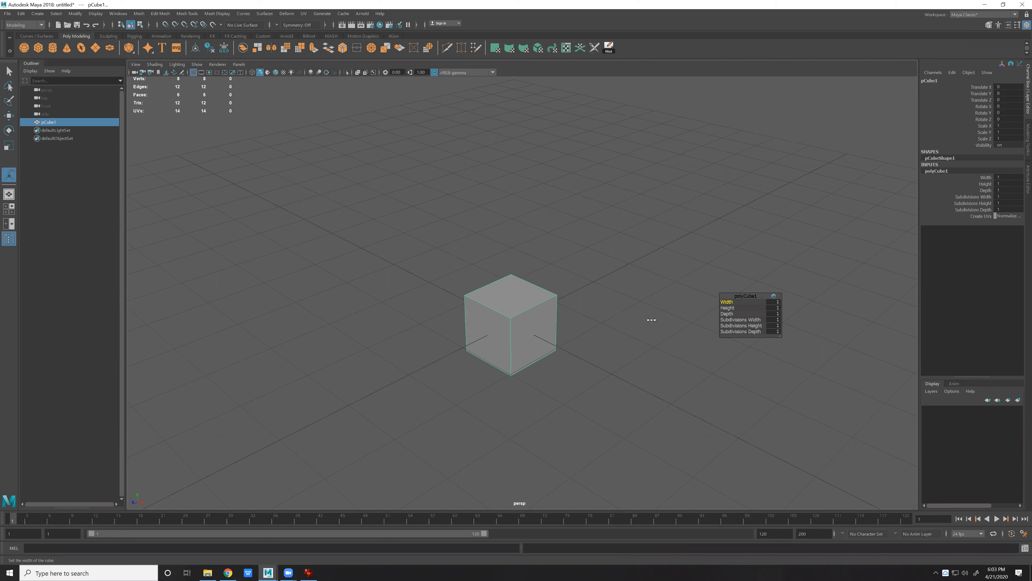
drag(732, 302, 766, 300)
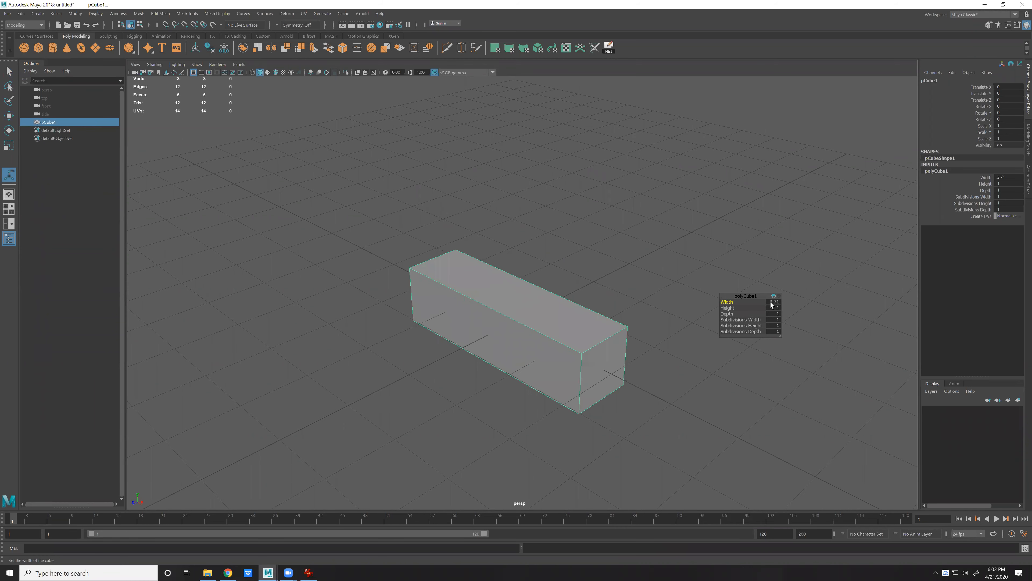
Flatten the box into a thin slab by setting its height to 0.1.
middle_drag(657, 332, 605, 335)
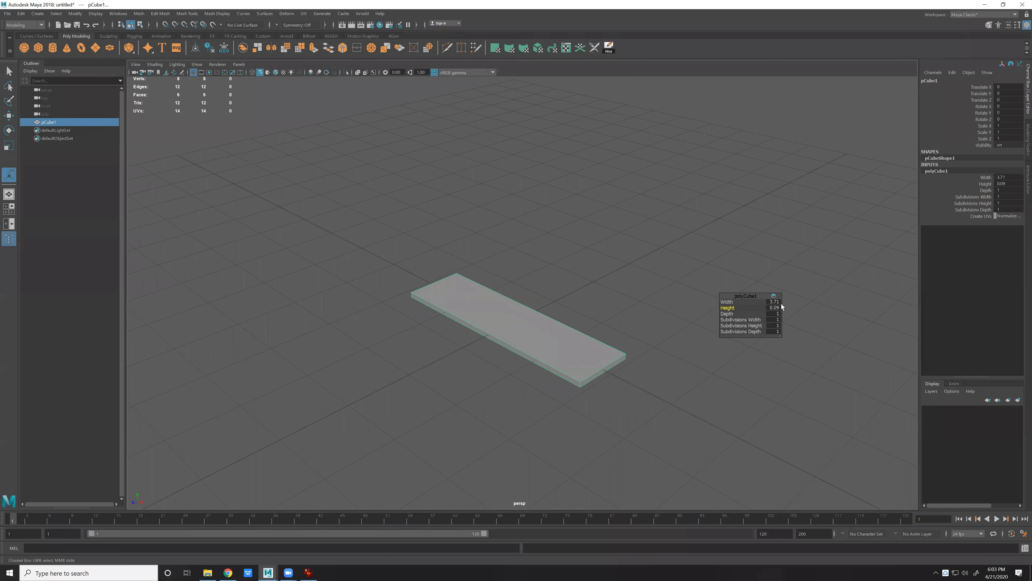
click(774, 307)
text(0.1)
key(Return)
Set the slab's depth to 3 and its width to 1.
middle_drag(665, 340, 718, 330)
middle_drag(776, 319, 776, 317)
click(772, 312)
text(3)
key(Return)
click(775, 302)
text(1)
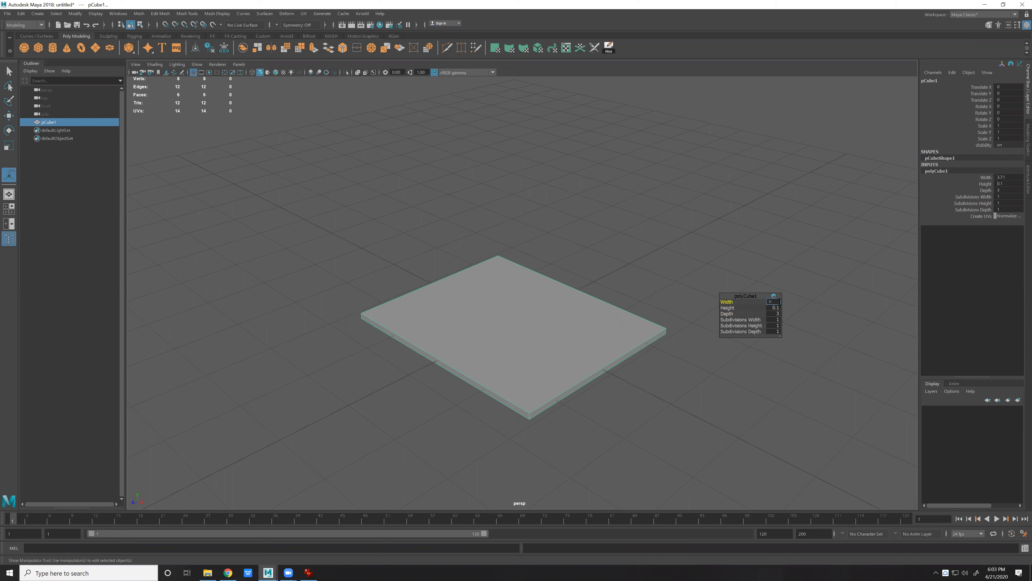
key(Return)
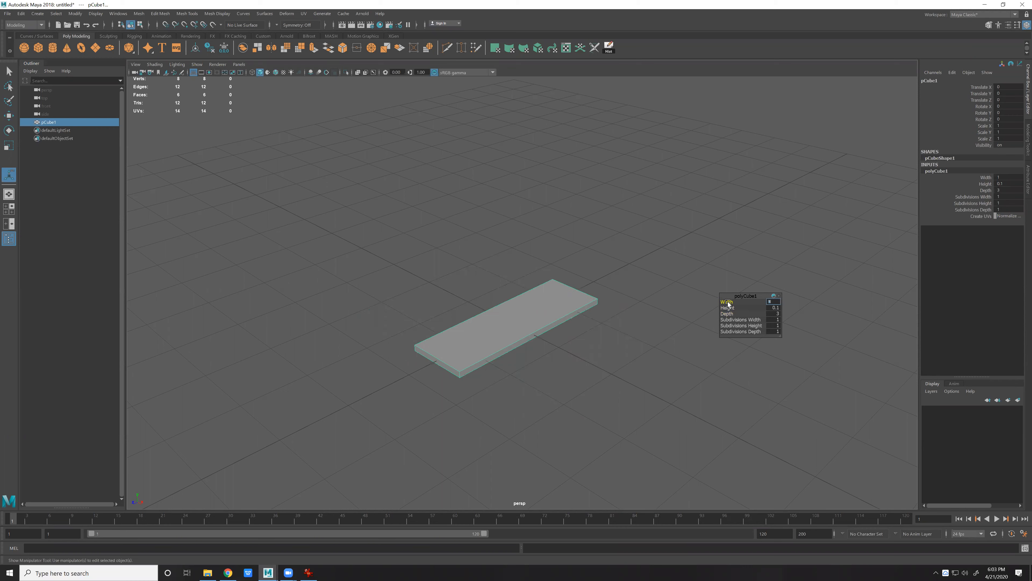
Try widening the slab freely to about 3.77, then set its width to 3.
drag(717, 317, 718, 317)
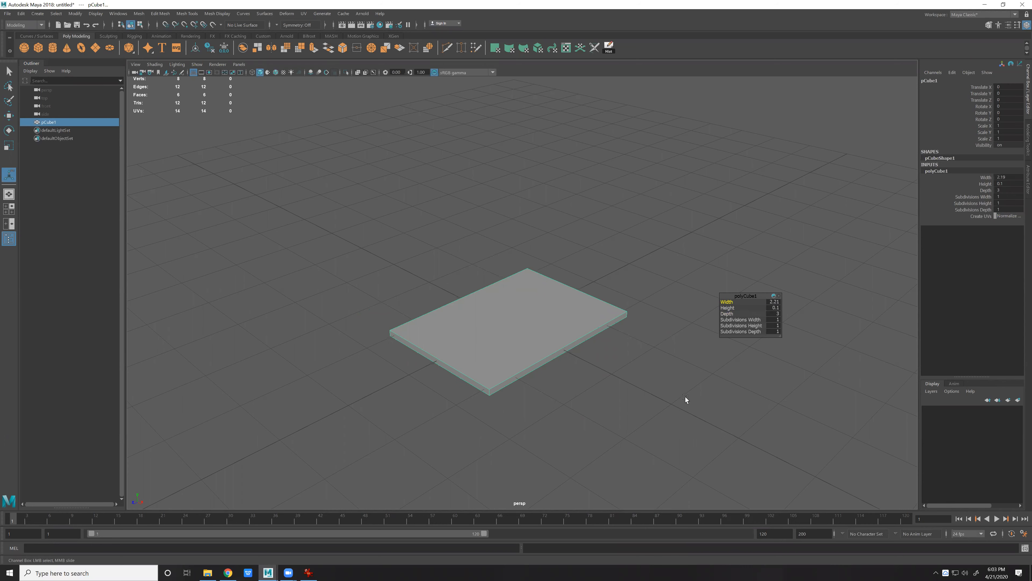
alt+drag(621, 339, 626, 321)
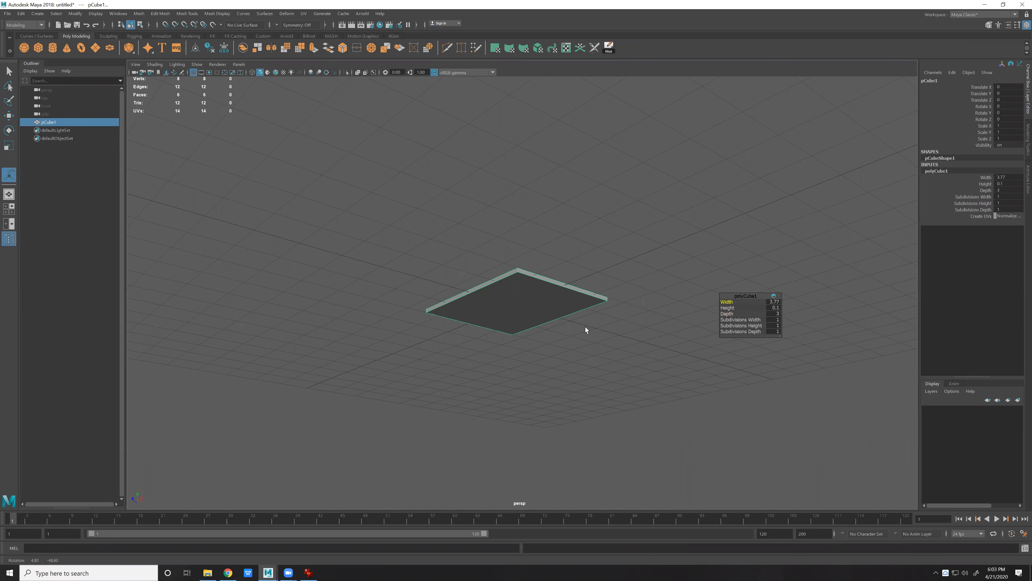
middle_drag(586, 327, 690, 337)
alt+drag(690, 337, 695, 358)
click(776, 321)
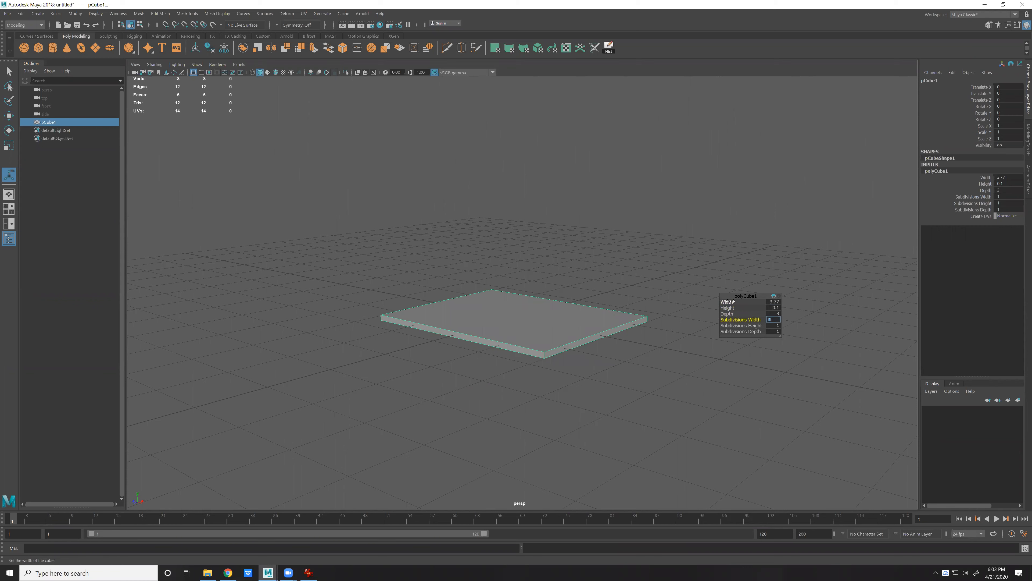
click(773, 302)
text(3)
key(Return)
alt+drag(597, 343, 592, 357)
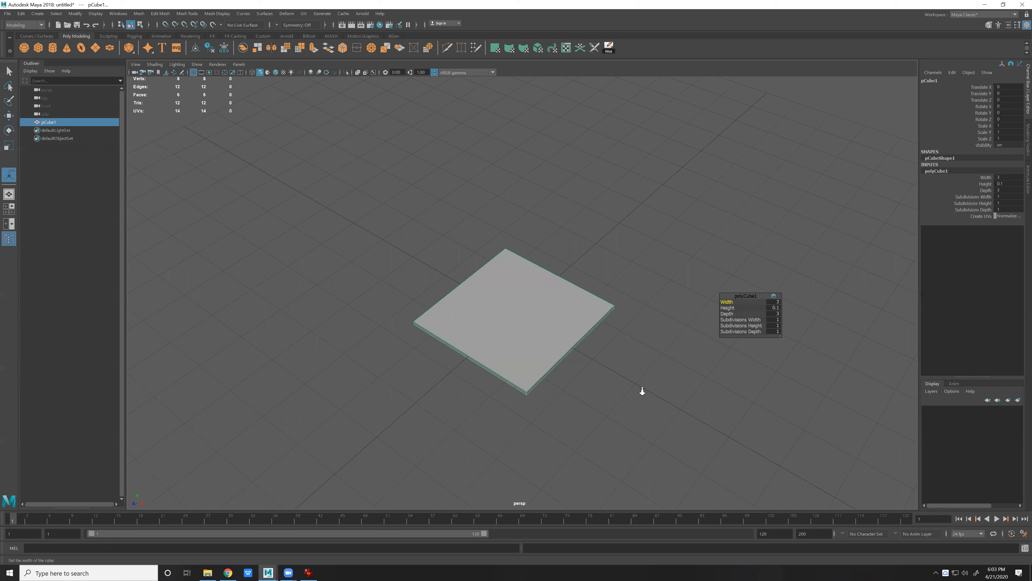
Enlarge the slab to a width of 10 and a depth of 10.
scroll(519, 314, down, 5)
click(774, 302)
text(10)
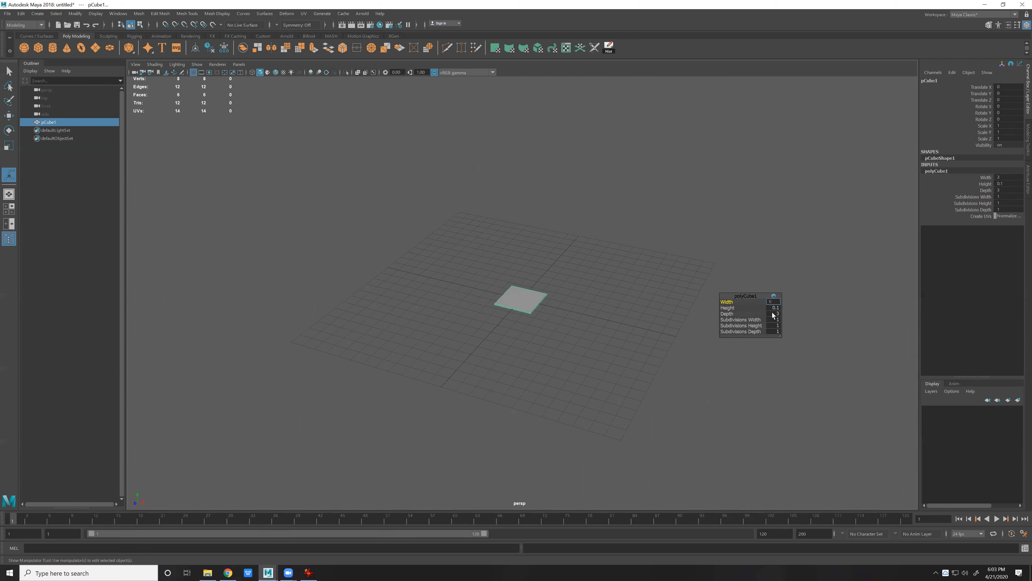
click(774, 314)
text(10)
key(Return)
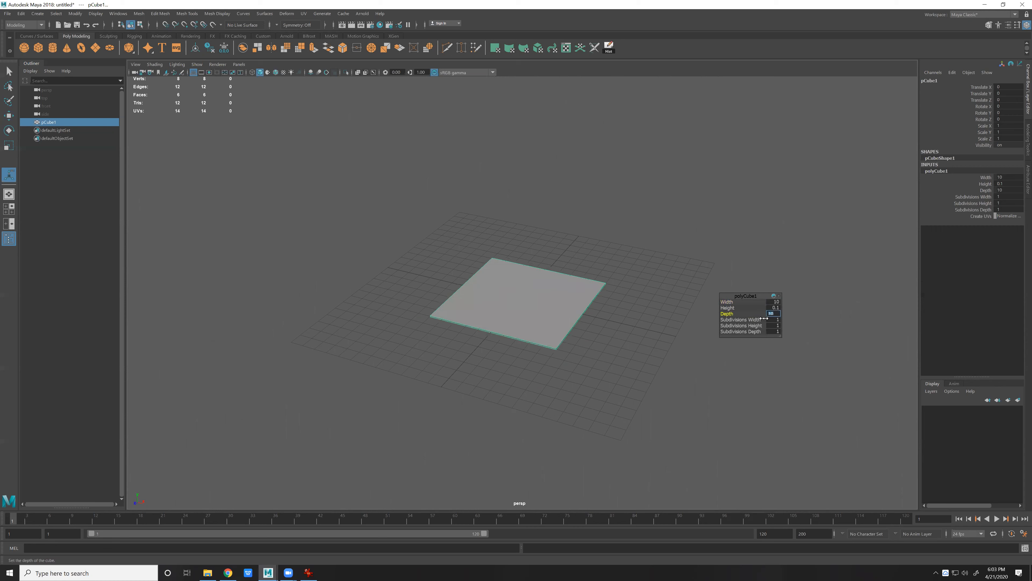
Shorten the slab by setting its depth to 9 and then 8.
click(727, 315)
middle_drag(632, 331, 616, 333)
click(773, 313)
text(9)
key(Return)
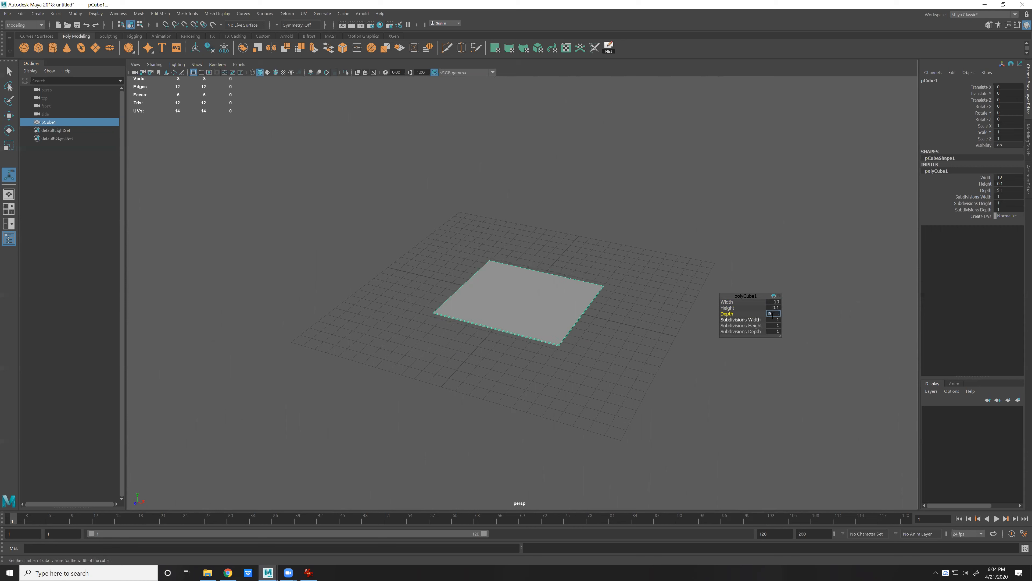
text(8)
key(Return)
Subdivide the slab with 100 width subdivisions, 2 height subdivisions and 100 depth subdivisions.
key(Tab)
text(100)
key(Return)
click(776, 332)
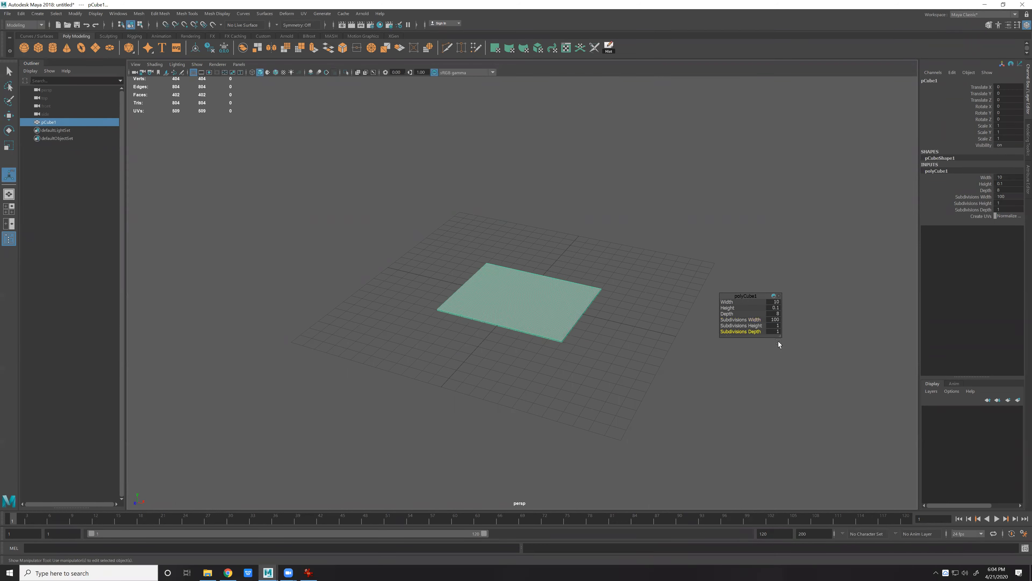
text(10)
key(Return)
text(100)
key(Return)
key(shift+Tab)
text(2)
key(Return)
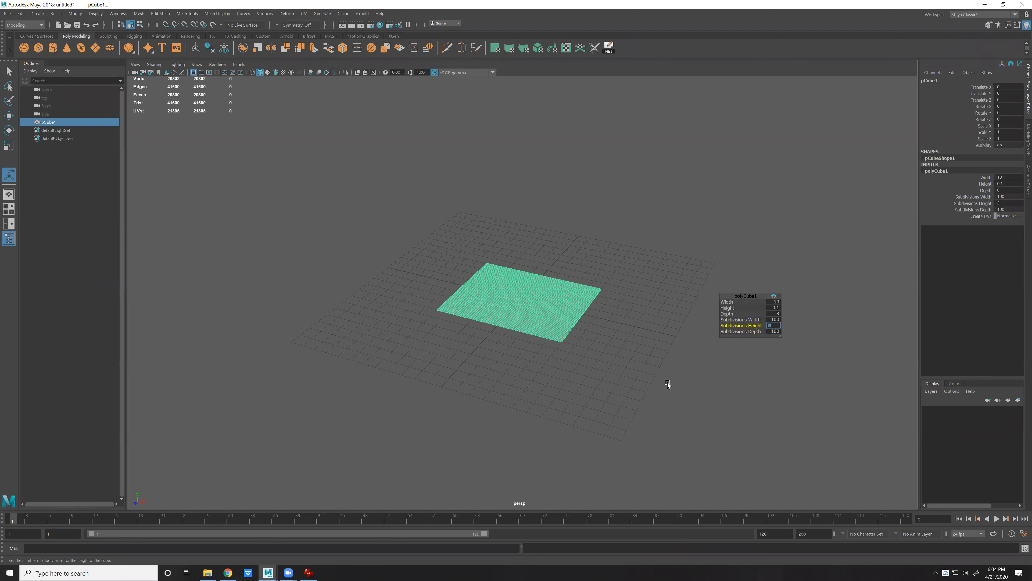
Set the subdivided slab's depth to 7 and show its polyCube creation inputs.
click(668, 382)
alt+drag(668, 381, 575, 320)
scroll(575, 320, up, 4)
scroll(637, 366, up, 5)
key(ctrl+z)
mouse_move(638, 365)
alt+mouse_down()
mouse_move(612, 399)
mouse_move(654, 397)
mouse_move(583, 396)
mouse_move(643, 373)
alt+mouse_up()
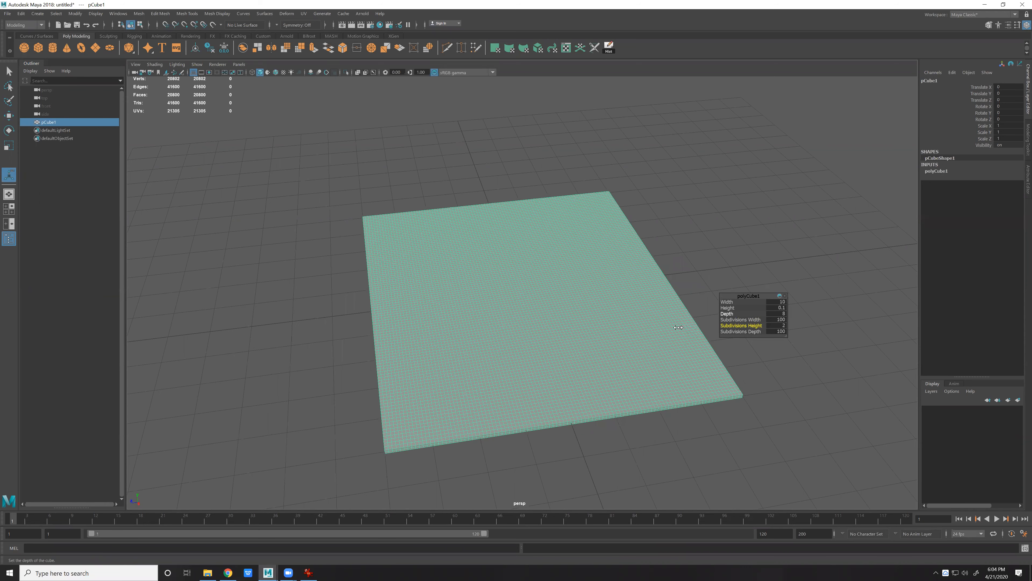
drag(727, 313, 667, 330)
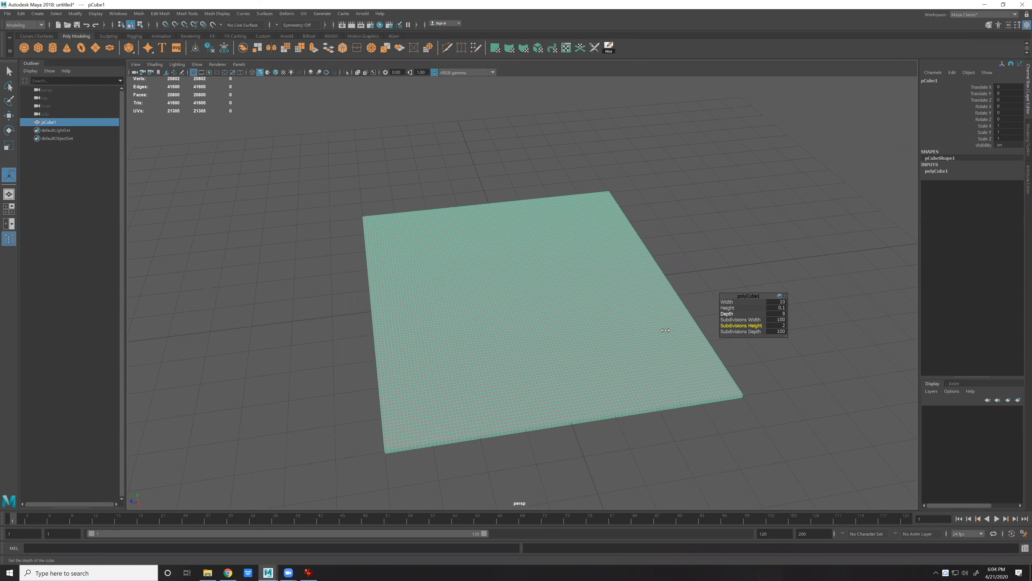
double_click(782, 315)
text(7)
key(Return)
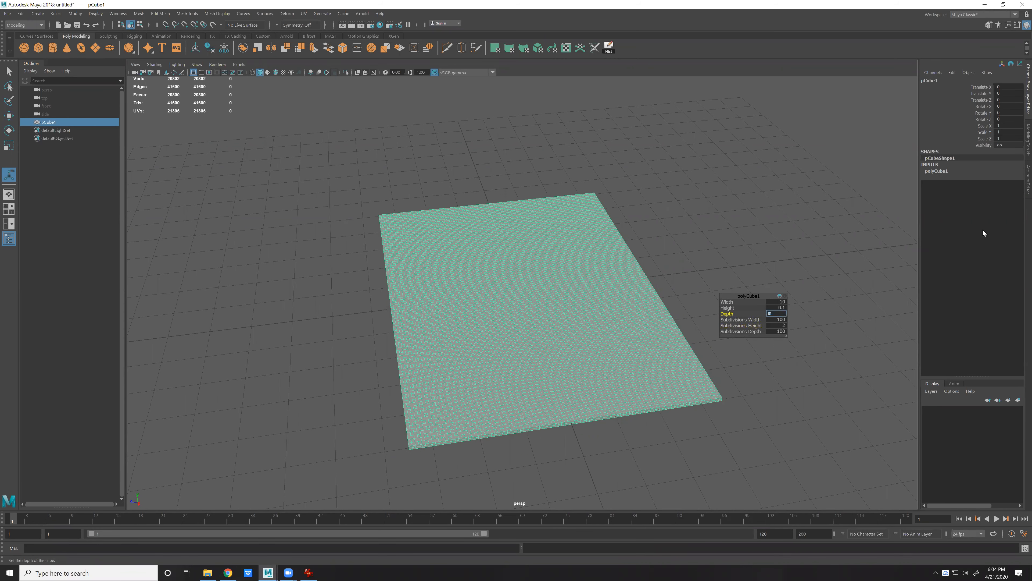
click(937, 170)
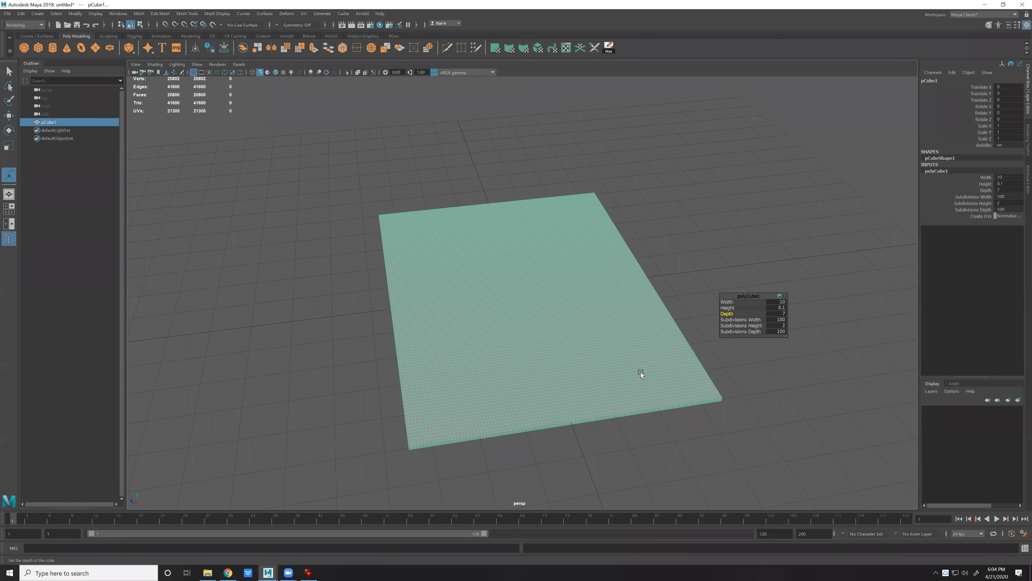
Leave the manipulator for the selection tool and switch the menu set to FX.
key(q)
alt+drag(573, 356, 597, 354)
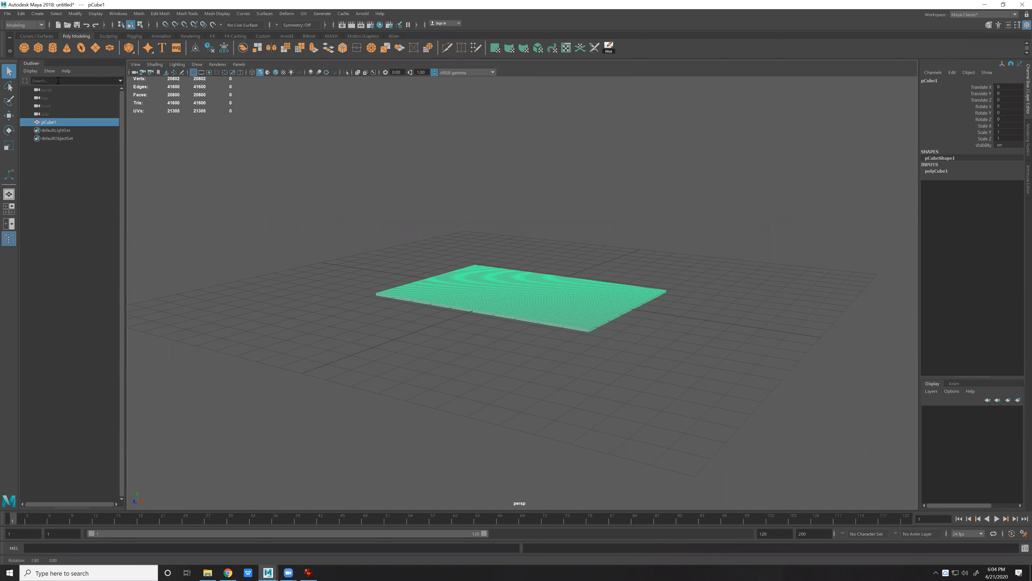
click(25, 25)
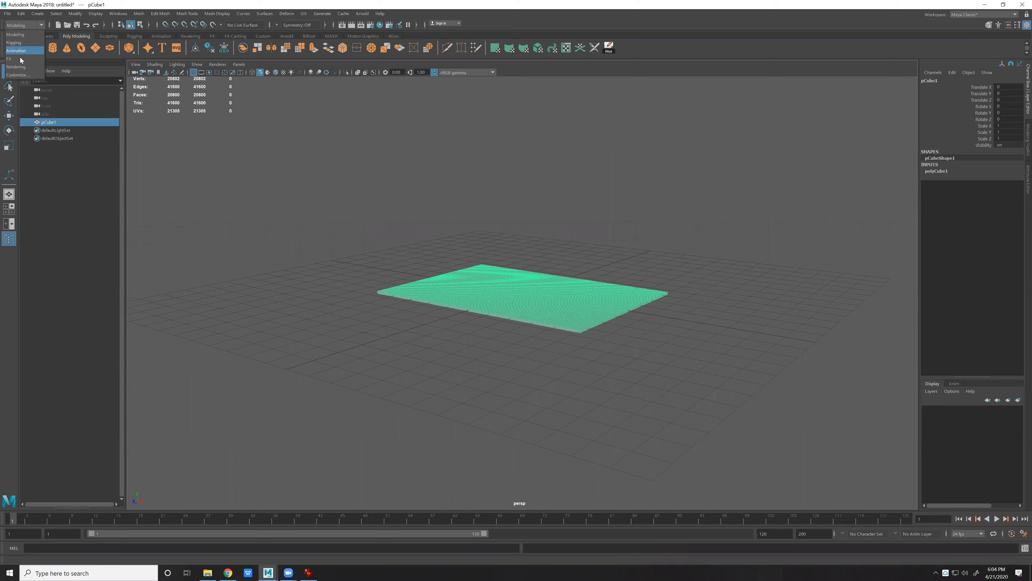
click(19, 58)
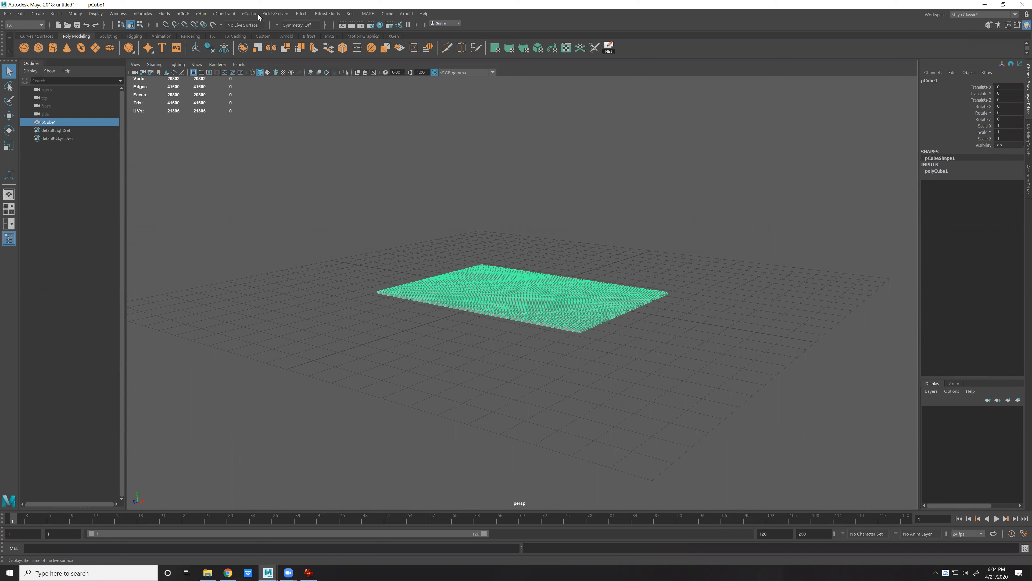
click(181, 14)
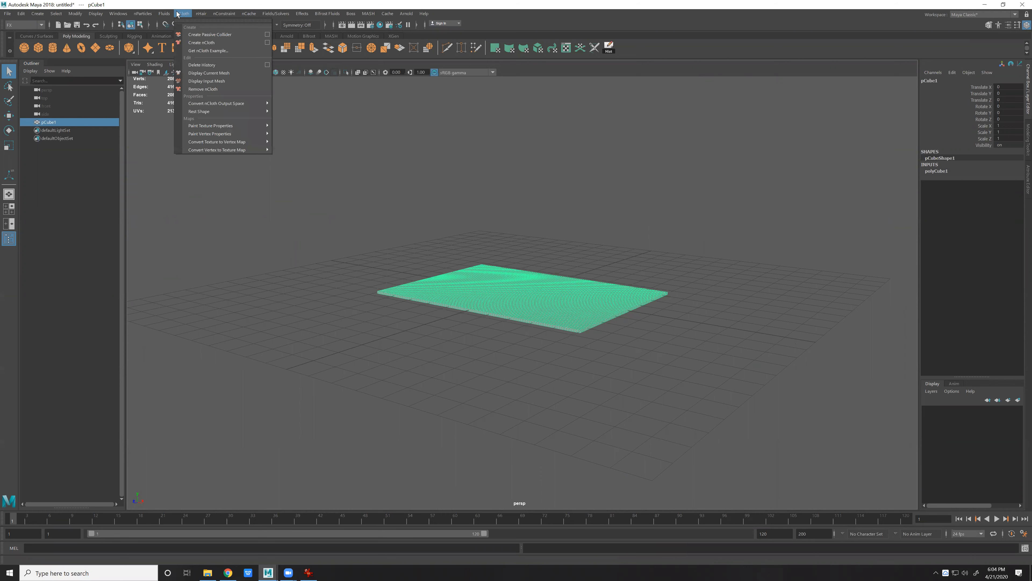
click(35, 35)
key(F2)
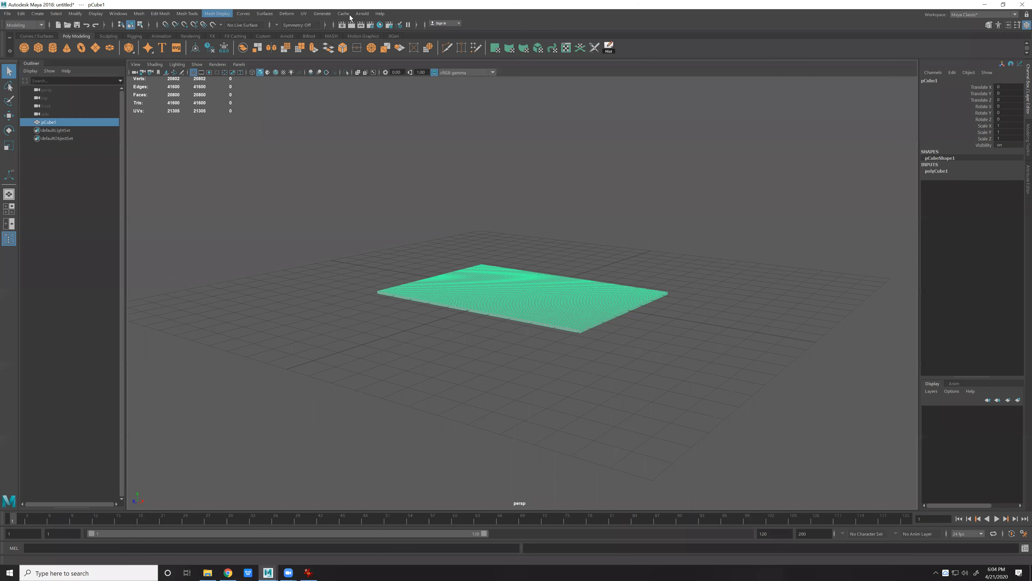
click(286, 13)
click(24, 25)
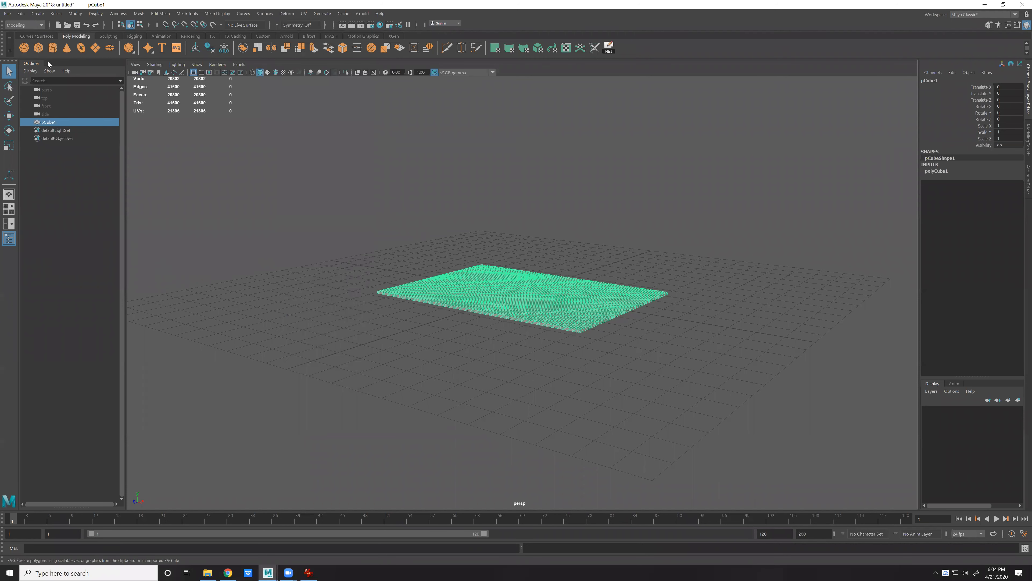
click(24, 25)
key(Down)
key(Return)
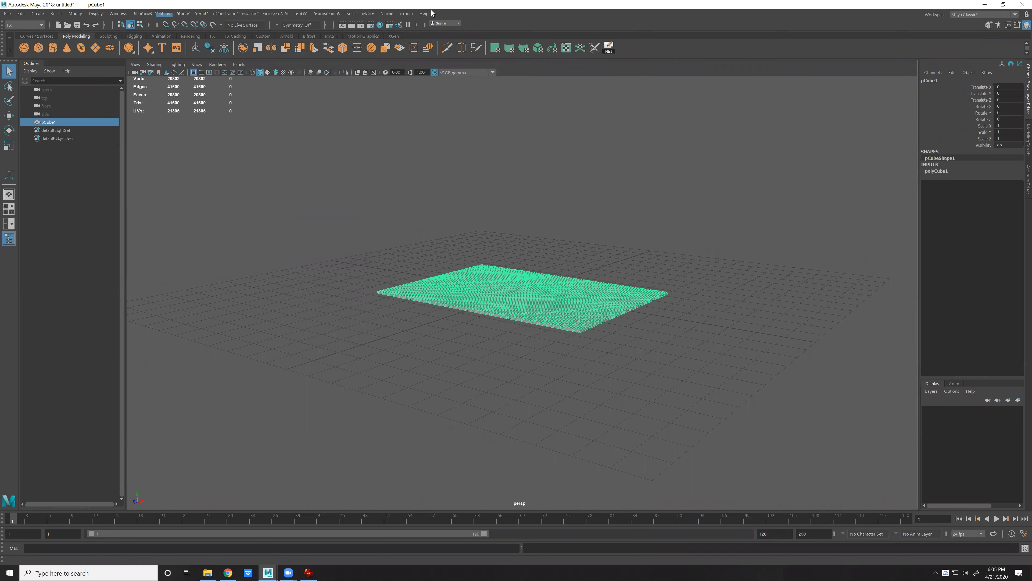
Bring up the FX shelf and convert the selected slab into an nCloth object.
click(331, 36)
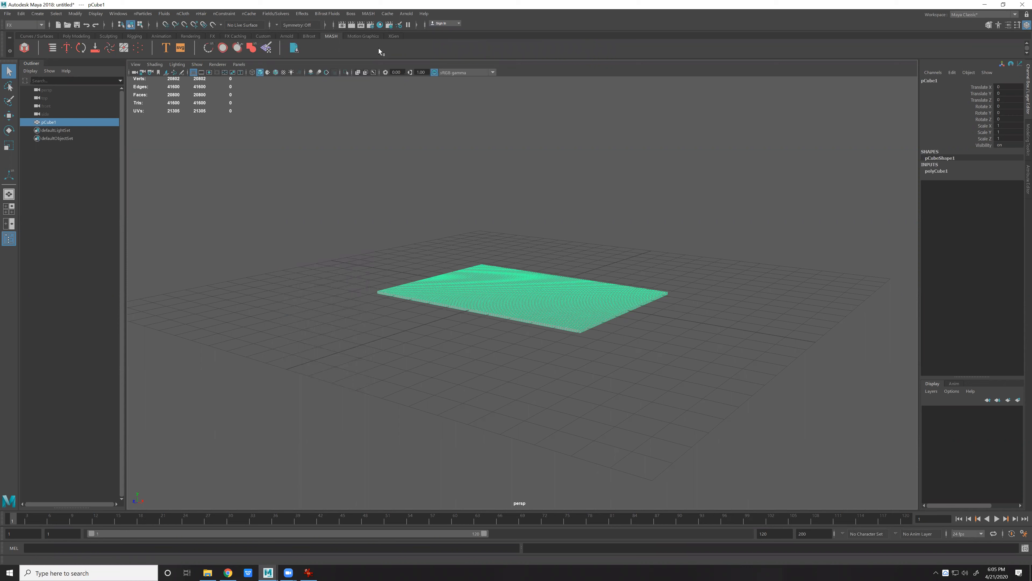
click(212, 36)
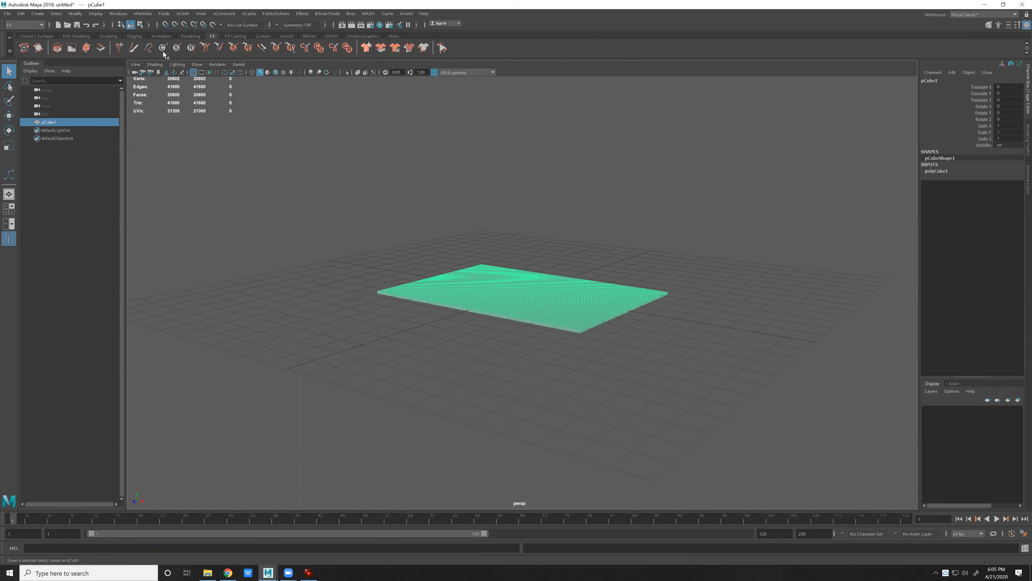
click(85, 37)
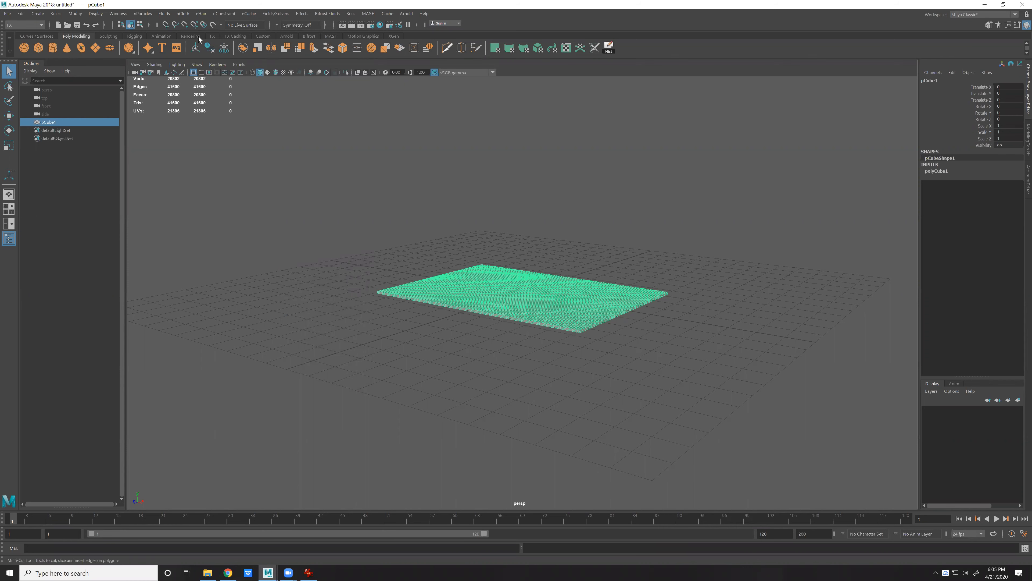
click(212, 36)
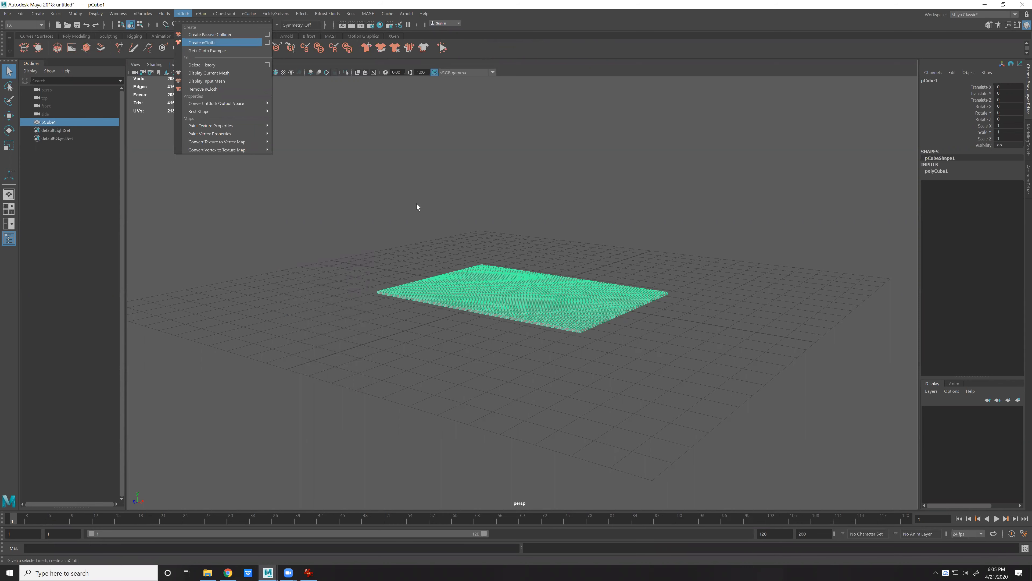
key(Return)
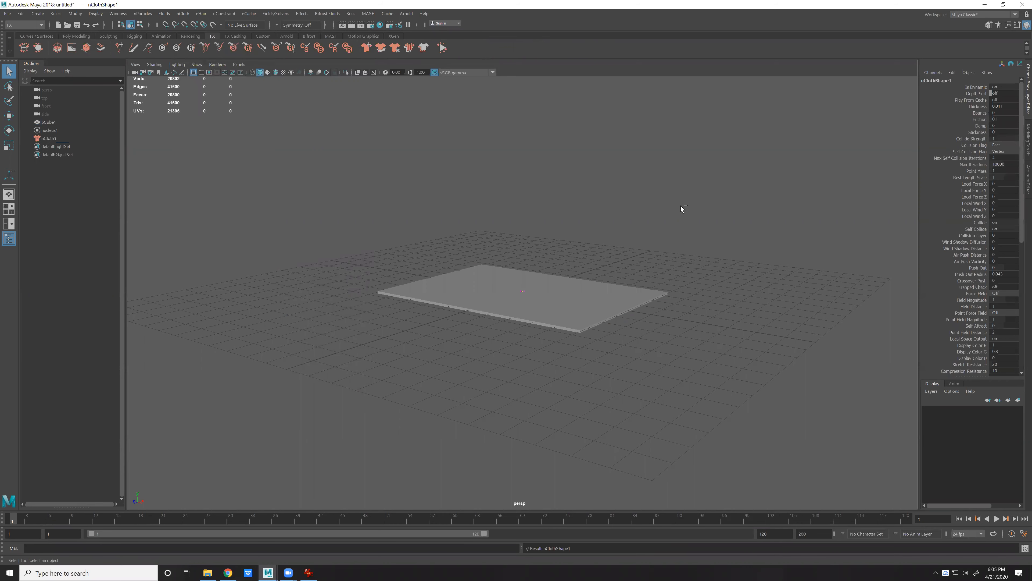
Inspect the nCloth's nucleus solver attributes and raise the cloth's pressure slightly above zero.
key(ctrl+a)
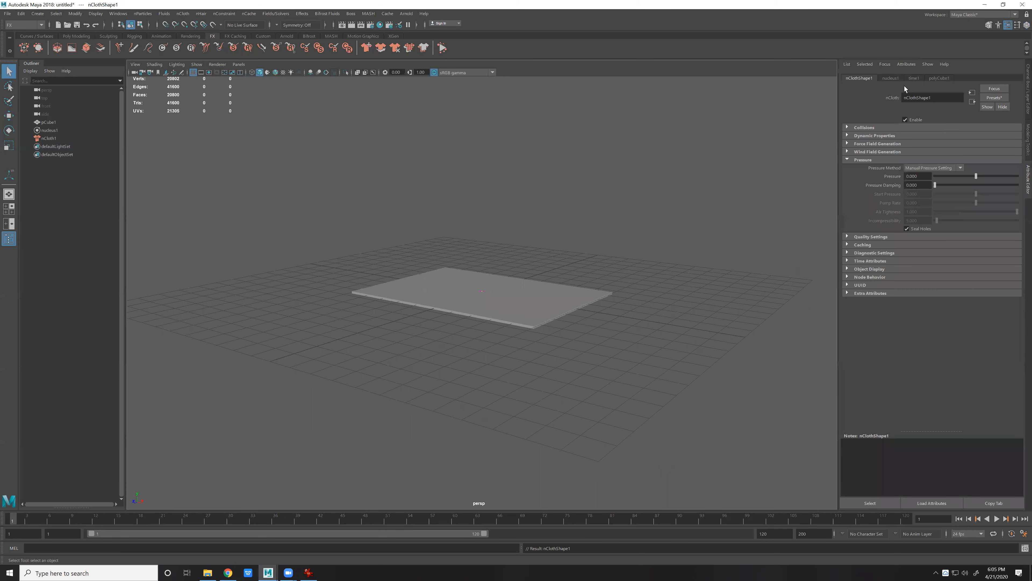
click(888, 79)
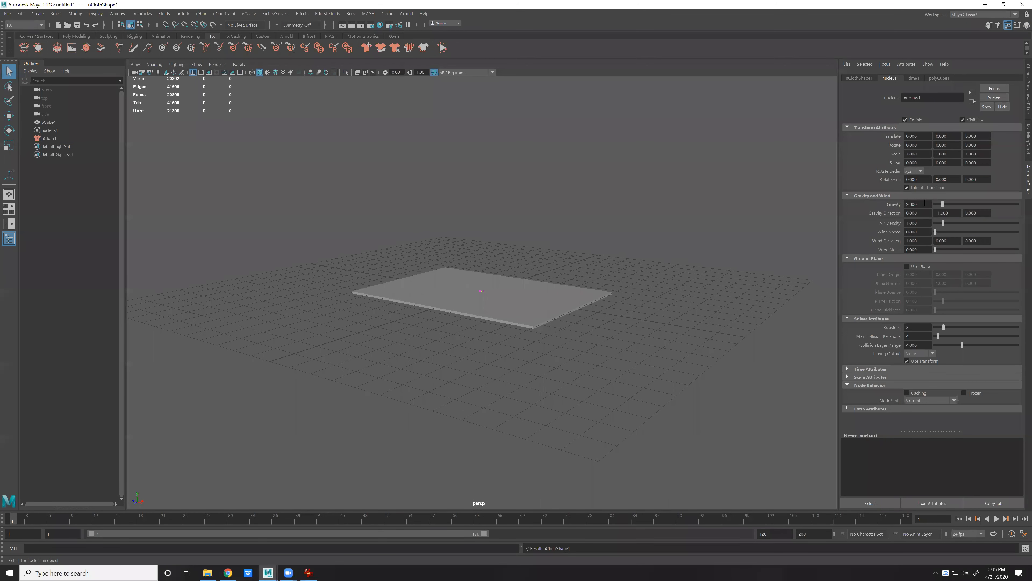
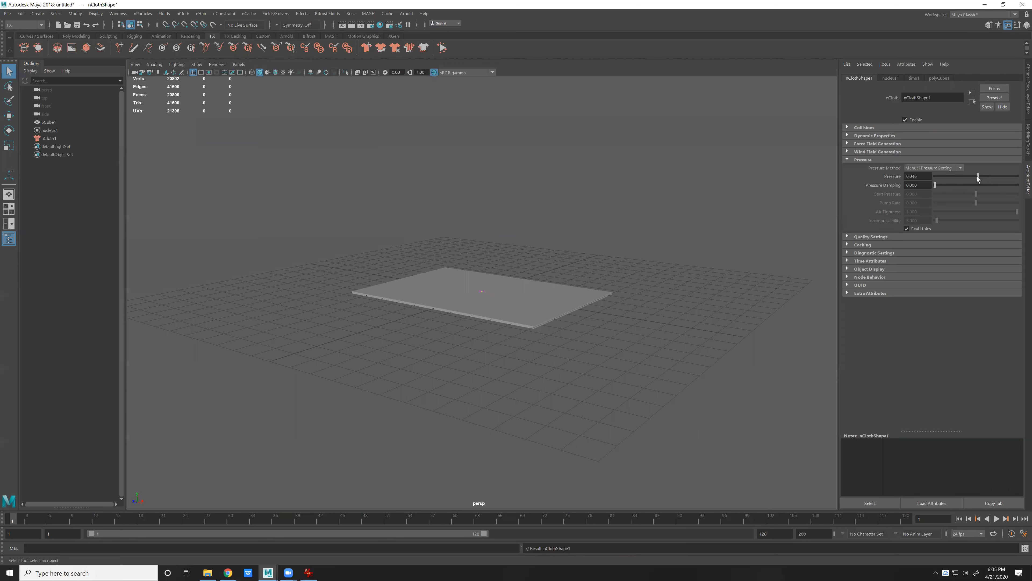
Extend the end of the playback range to frame 500.
alt+drag(570, 303, 586, 300)
click(774, 533)
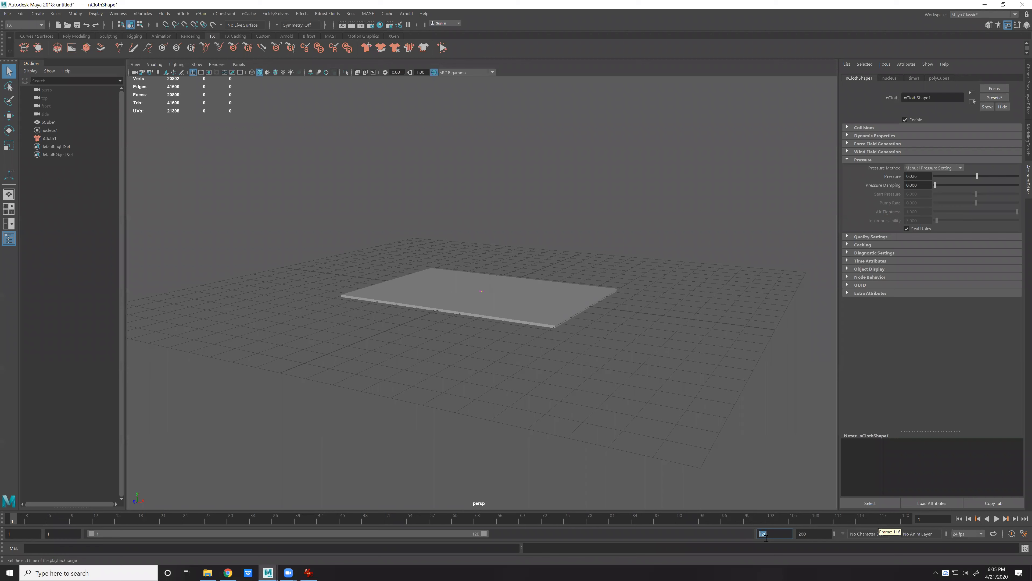
text(5)
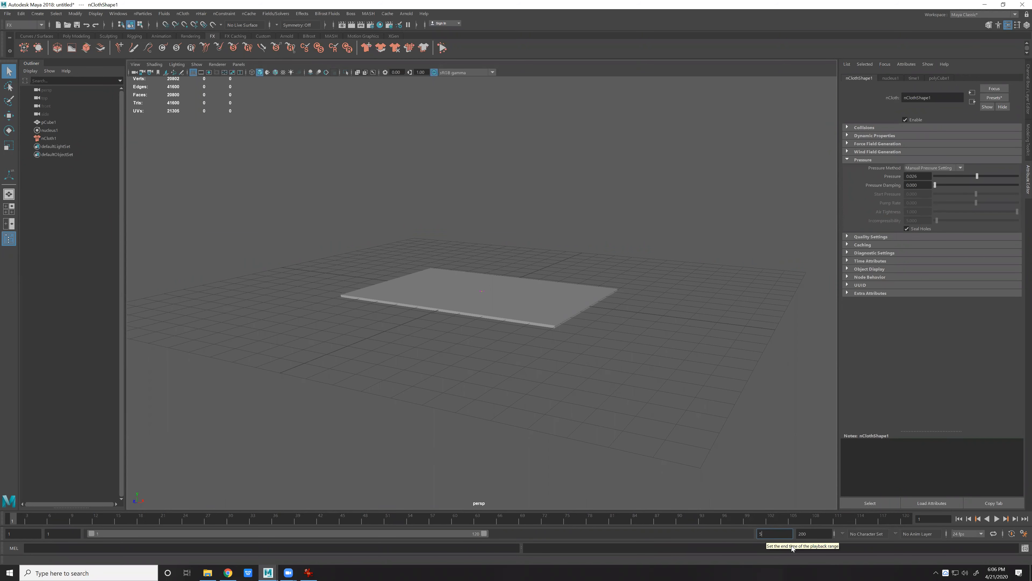
text(00)
key(Return)
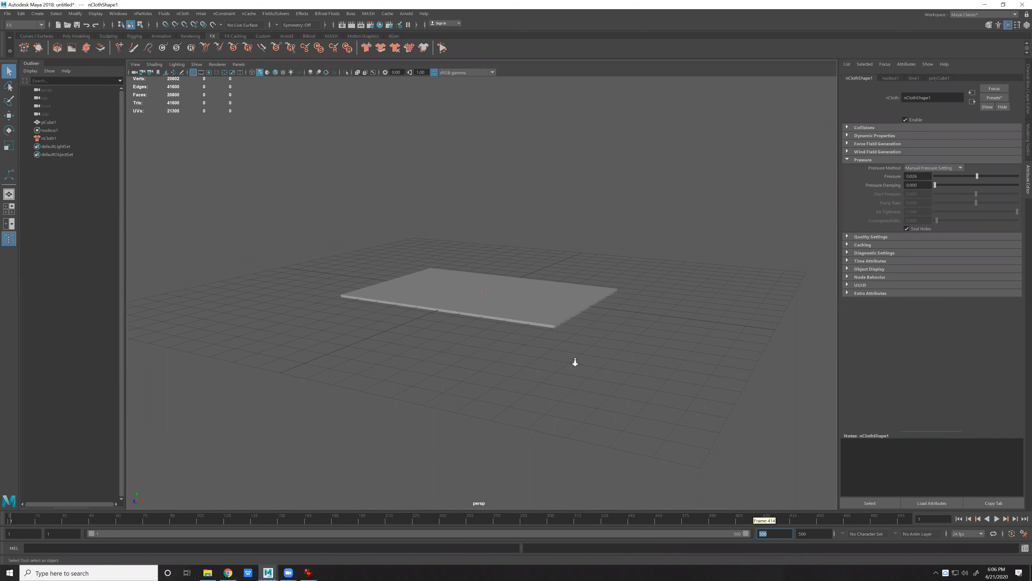
Select the slab and play the nCloth simulation.
click(552, 319)
alt+drag(553, 319, 544, 324)
click(492, 295)
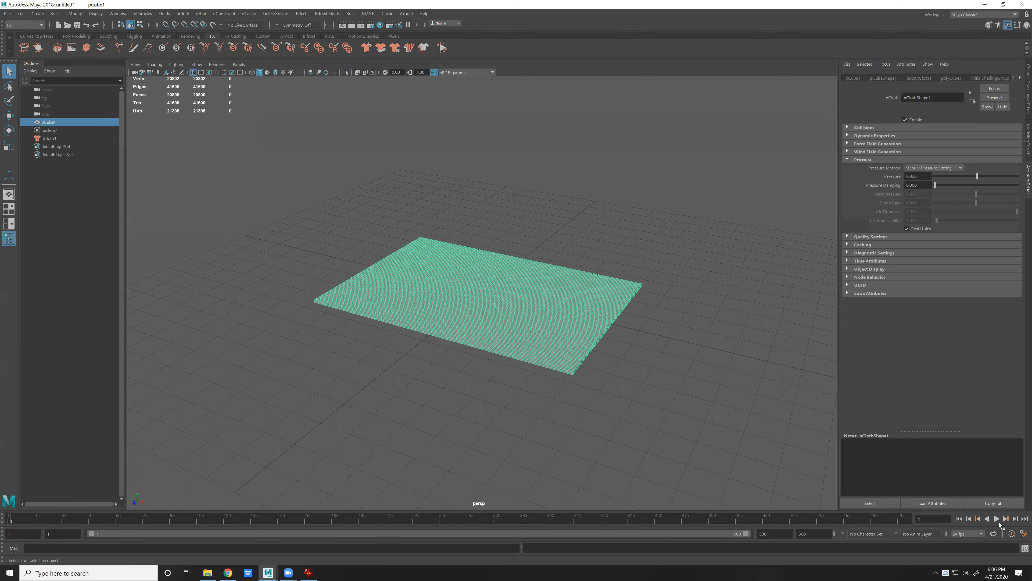
click(997, 518)
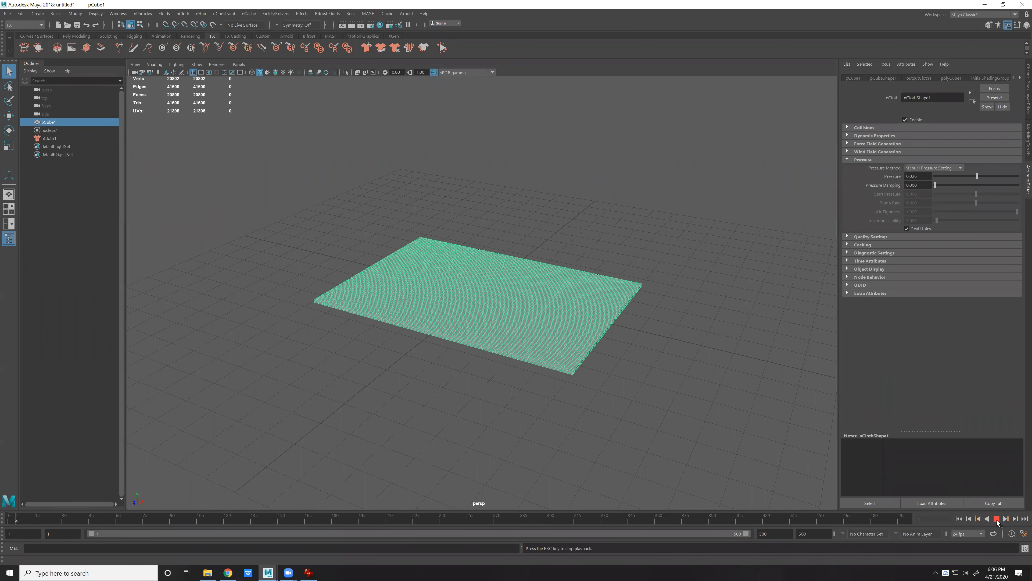
Watch the slab inflate from several angles and stop the nCloth simulation at frame 99.
alt+drag(724, 371, 795, 467)
alt+drag(625, 357, 737, 364)
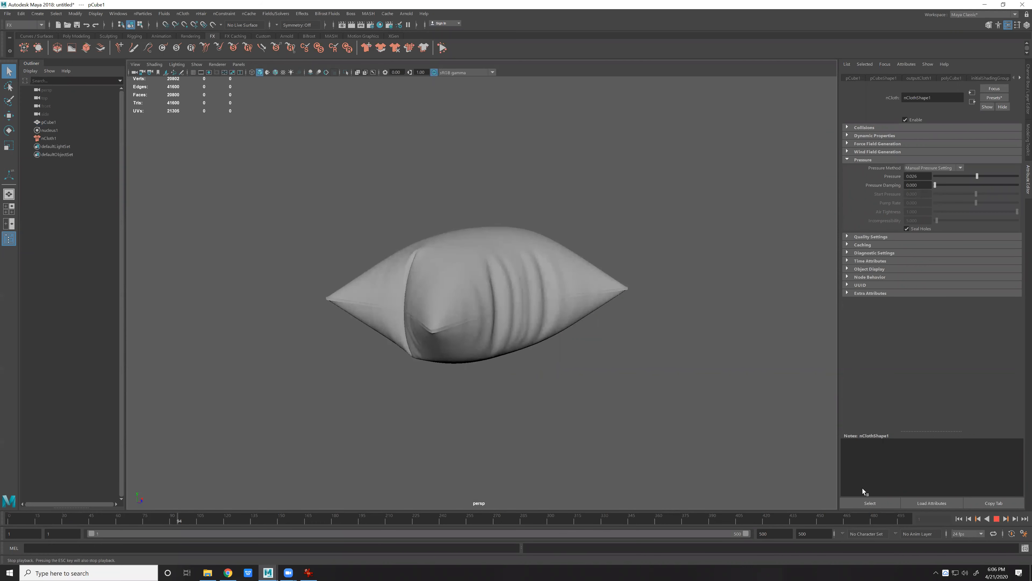
alt+drag(532, 396, 500, 391)
alt+drag(422, 424, 472, 409)
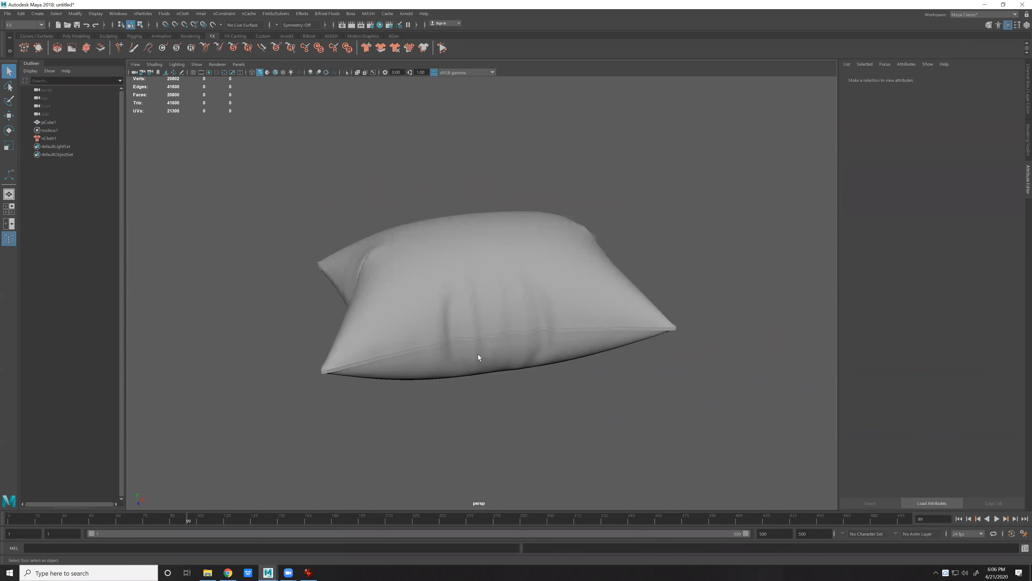
Preview the inflated pillow with mesh smoothing and examine its folds and corners from several angles.
click(476, 366)
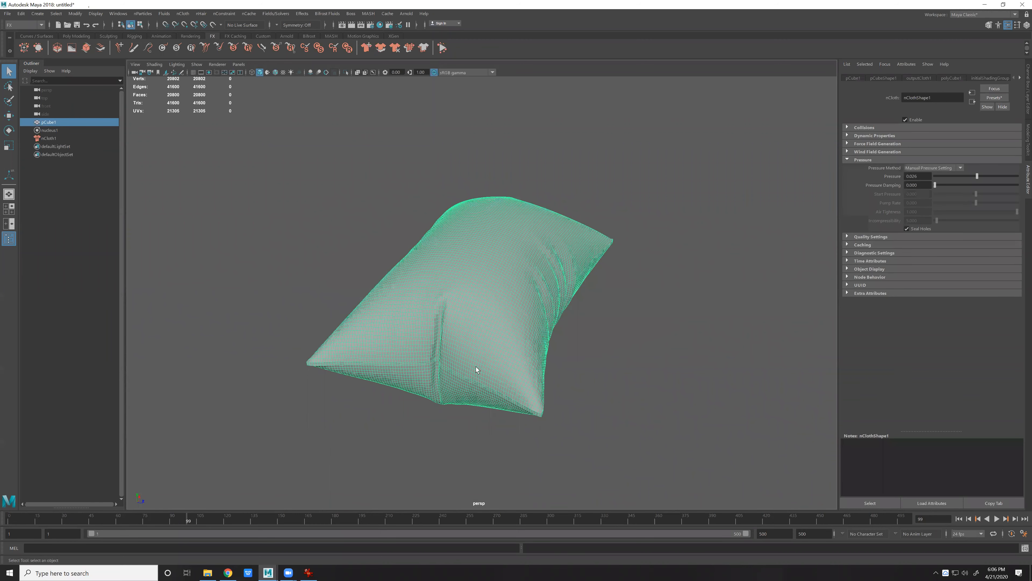
alt+drag(476, 366, 715, 396)
key(3)
click(511, 298)
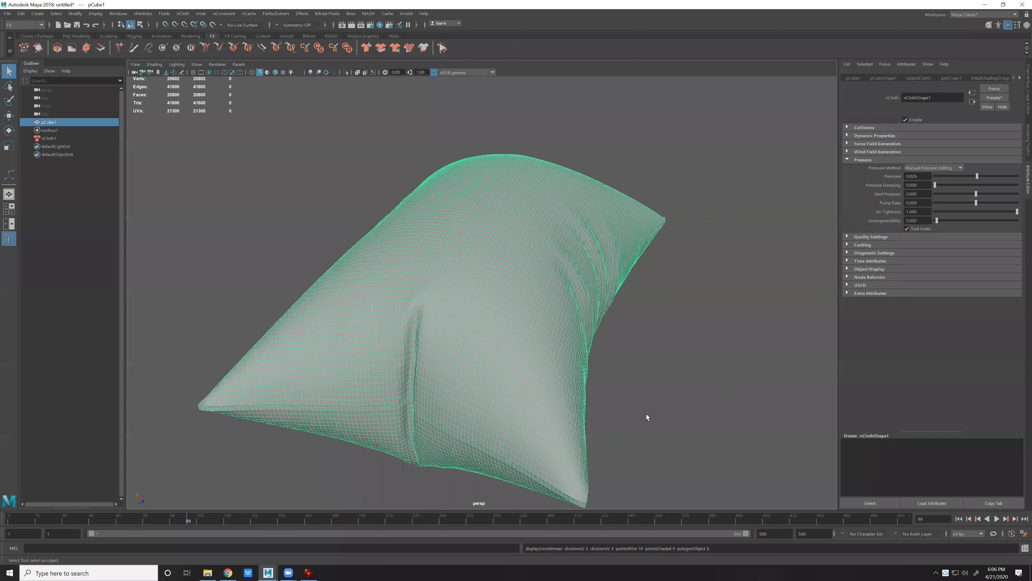
click(601, 373)
alt+drag(601, 373, 491, 327)
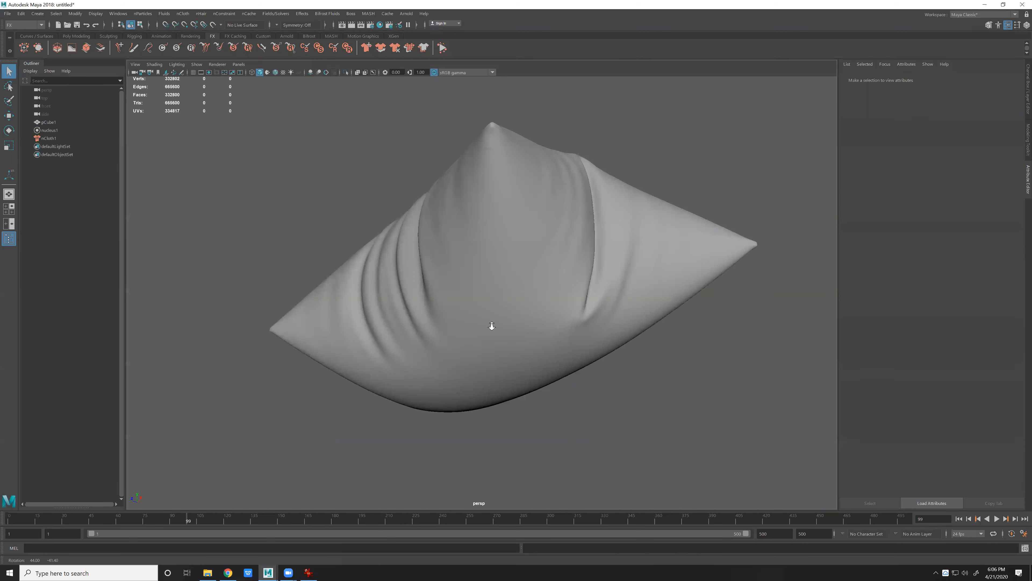
scroll(474, 246, up, 5)
alt+drag(474, 247, 460, 246)
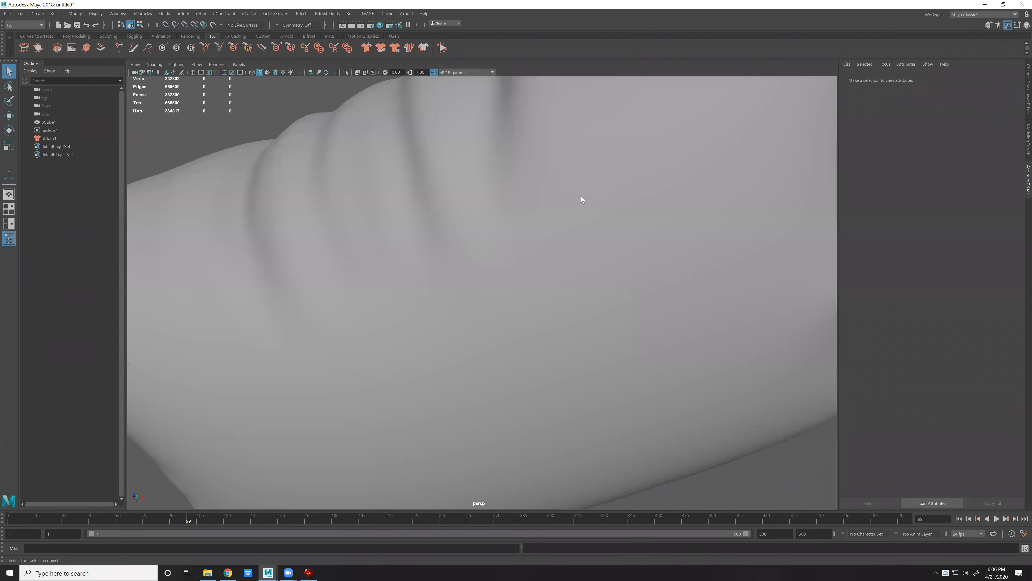
click(521, 244)
key(f)
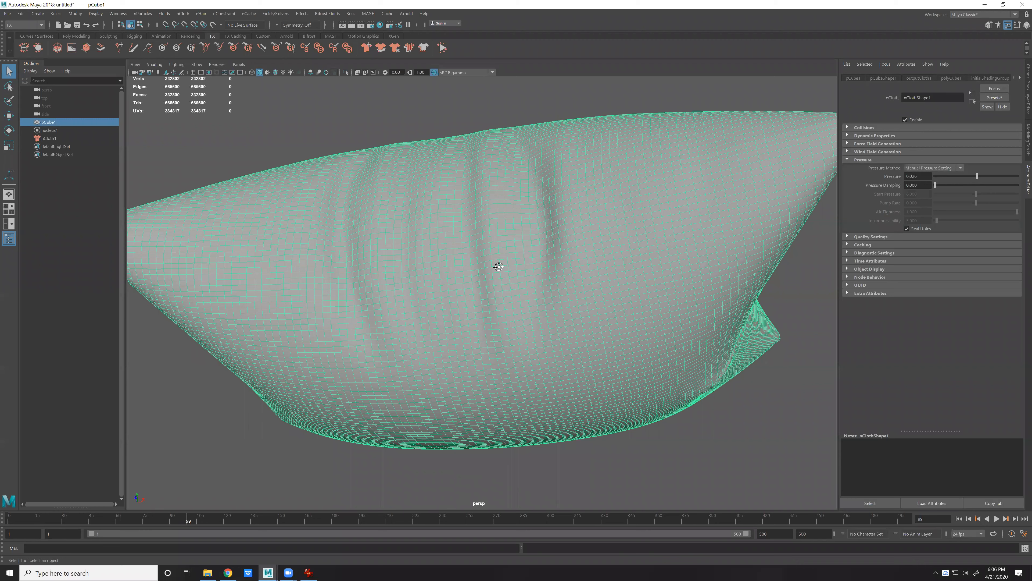
click(599, 365)
alt+drag(598, 364, 576, 363)
alt+drag(415, 332, 508, 311)
click(606, 311)
alt+drag(607, 312, 545, 259)
click(707, 291)
Select the pillow and continue the nCloth simulation to frame 124.
click(586, 306)
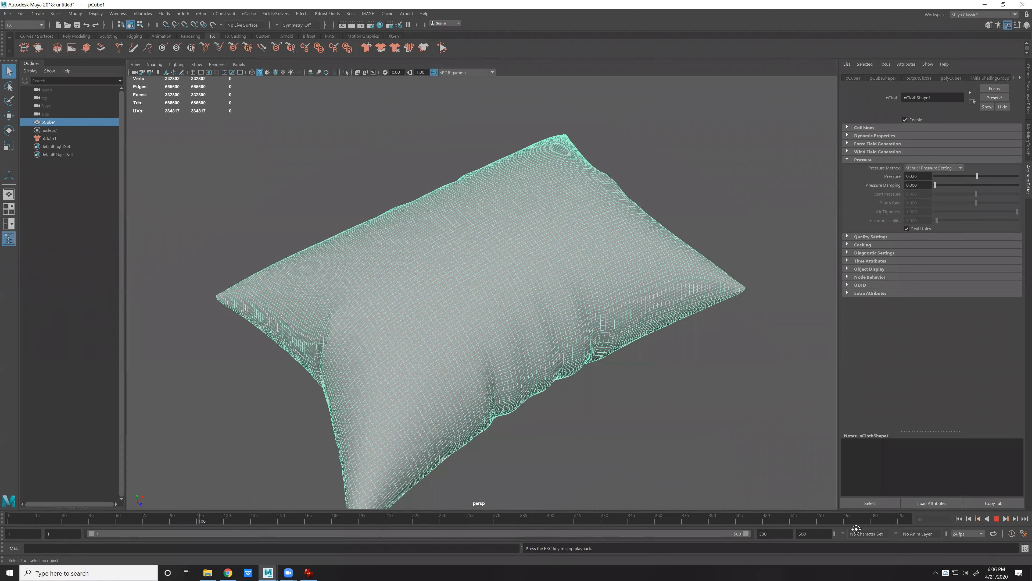
key(Escape)
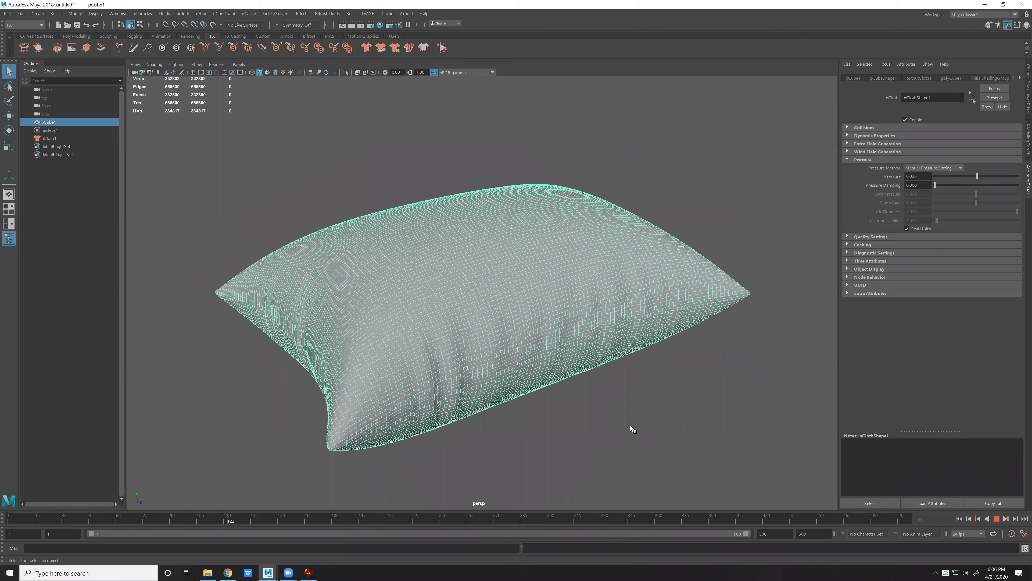
click(626, 419)
alt+drag(720, 445, 551, 432)
Show the pillow unsmoothed in edge mode and select the upper, middle and lower edge loops around its side seam band.
click(550, 351)
alt+drag(549, 351, 614, 394)
scroll(615, 394, up, 3)
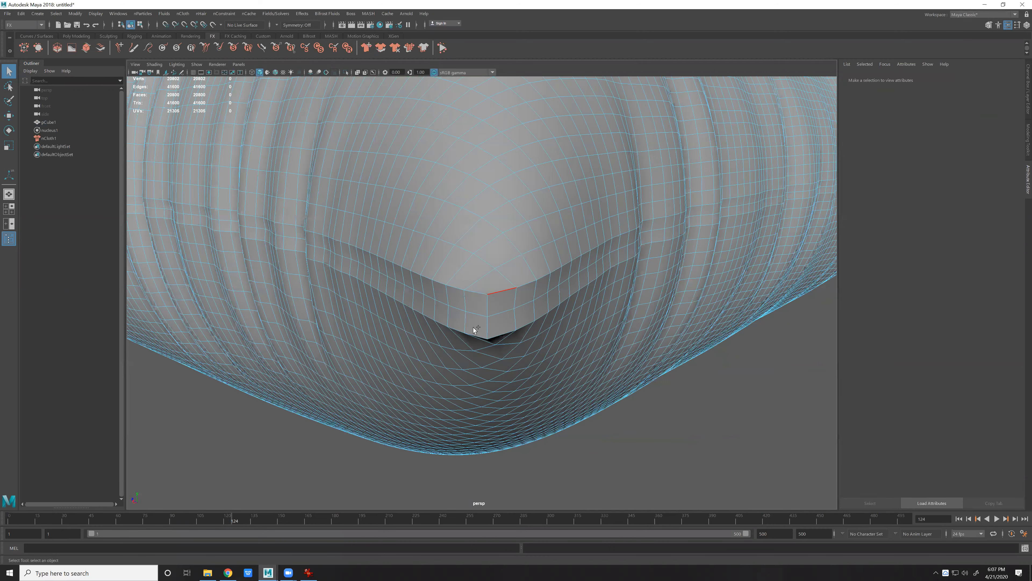
double_click(495, 336)
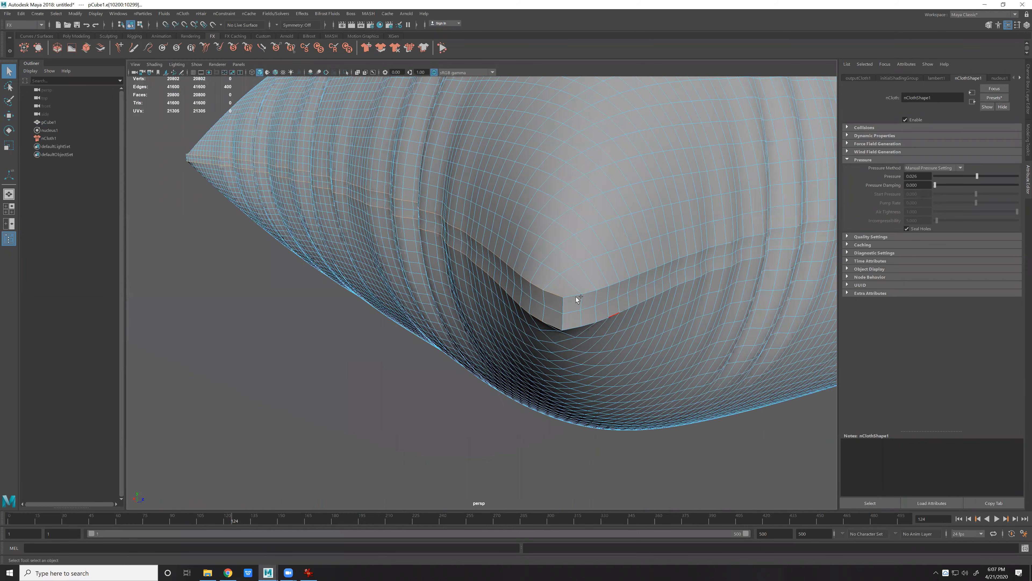
shift+double_click(576, 296)
shift+double_click(570, 327)
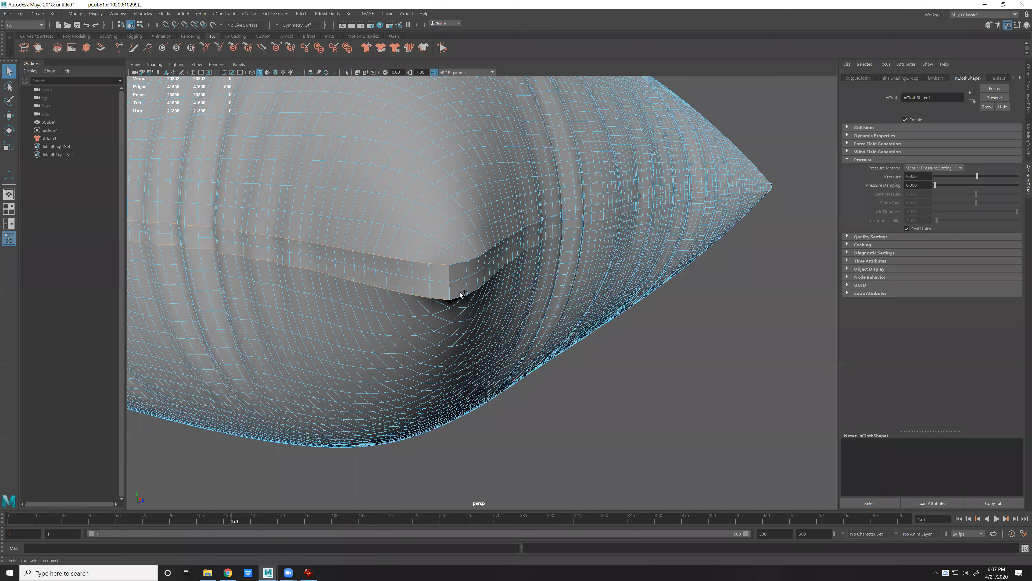
shift+double_click(460, 295)
shift+double_click(445, 282)
Bevel the selected seam edge loops with a fraction of 0.24.
key(ctrl+b)
drag(668, 303, 562, 307)
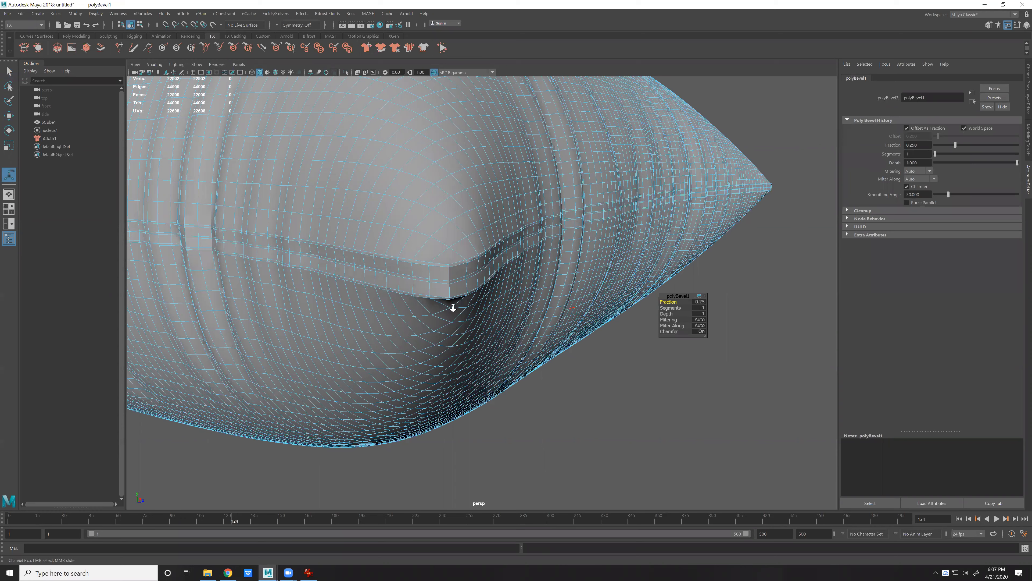
scroll(456, 270, up, 3)
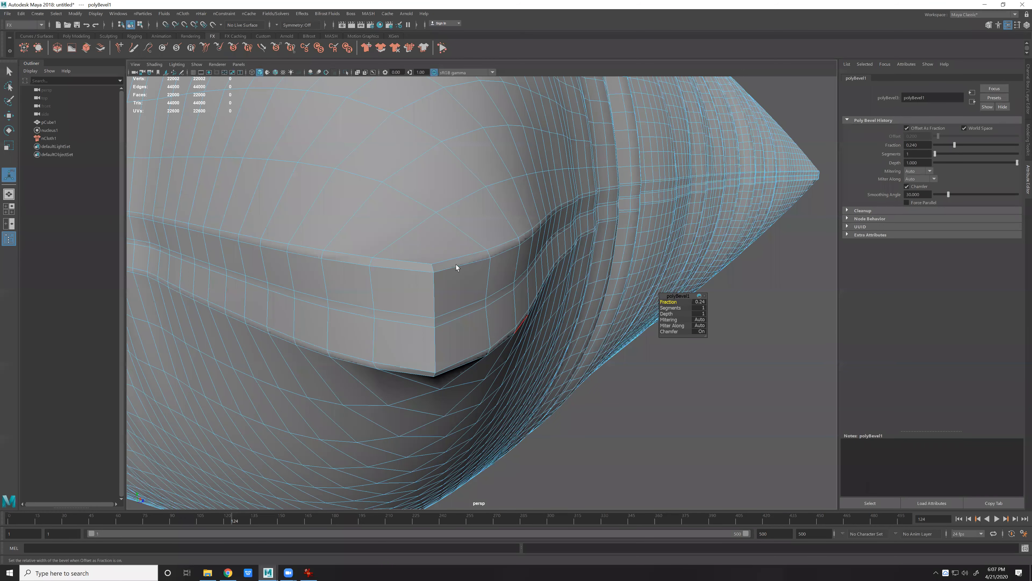
Select the narrow beveled face loops running along the upper and lower rims of the side seam band.
key(q)
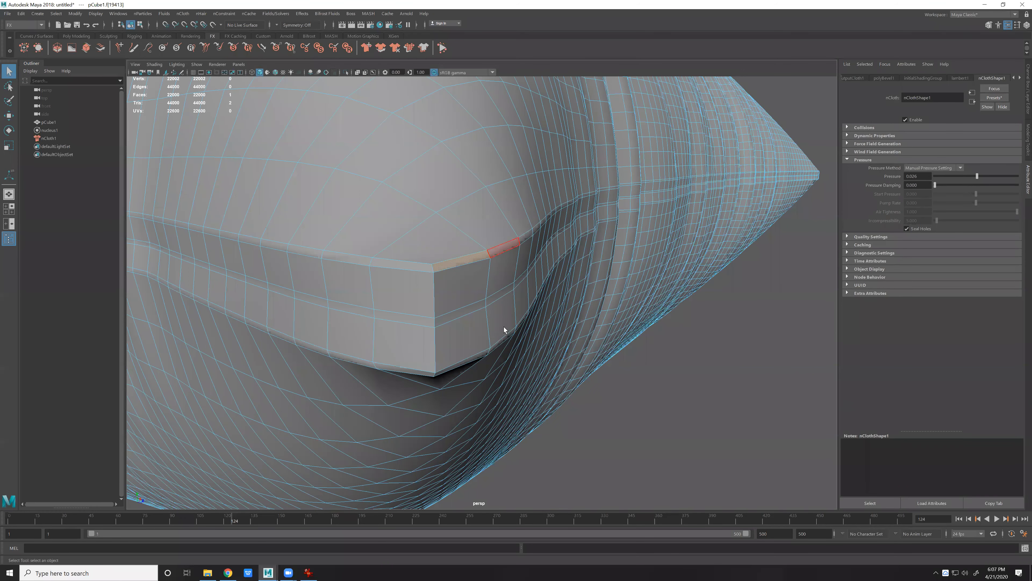
alt+drag(504, 327, 505, 338)
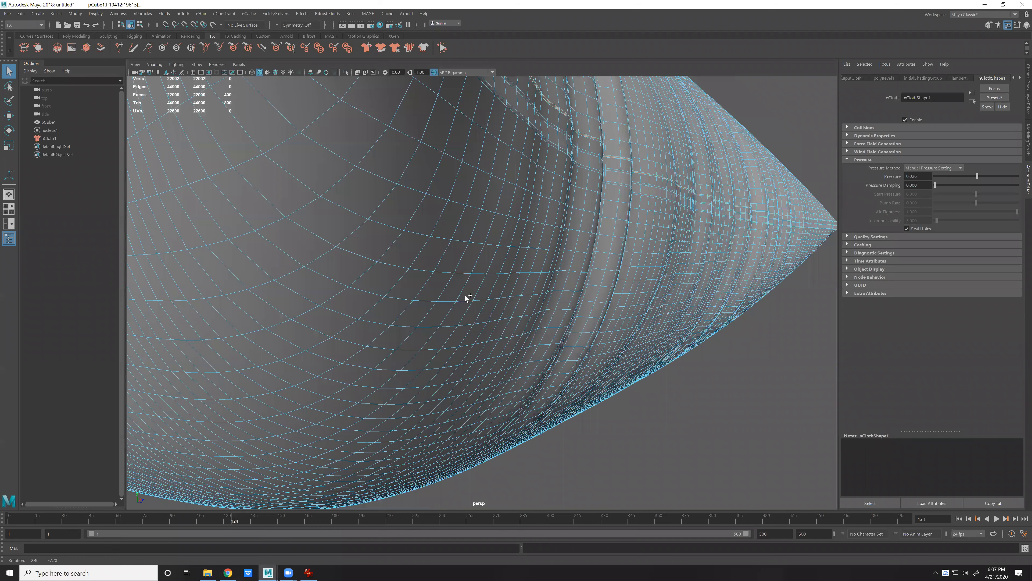
shift+click(435, 299)
shift+double_click(483, 285)
Extrude the two rim face loops outward, with a local Z translate of about 0.0019.
key(ctrl+e)
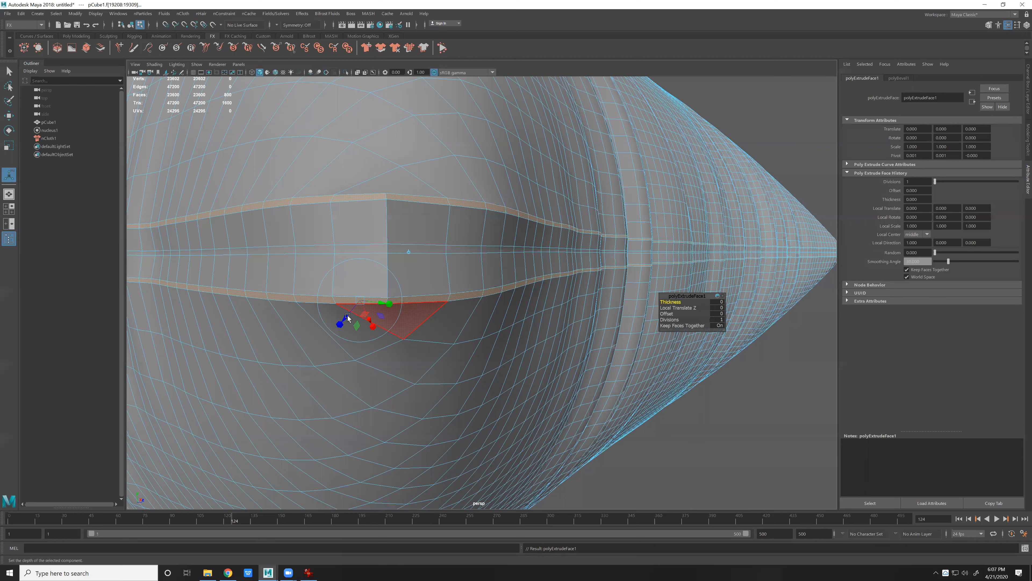
drag(348, 319, 475, 300)
alt+right_drag(475, 300, 542, 280)
alt+middle_drag(542, 281, 517, 287)
alt+right_drag(517, 287, 515, 337)
alt+middle_drag(515, 337, 590, 320)
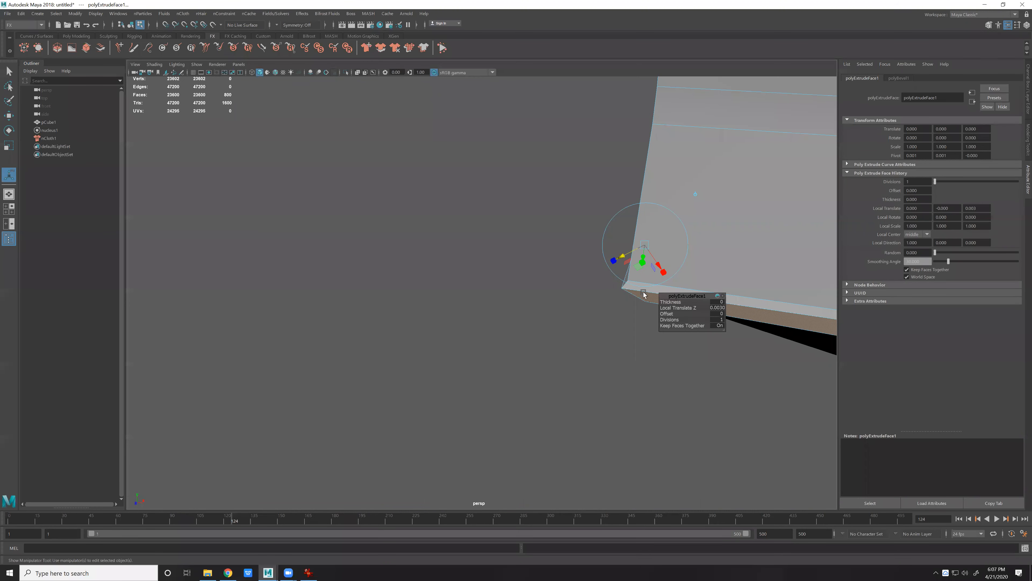
alt+drag(497, 354, 590, 344)
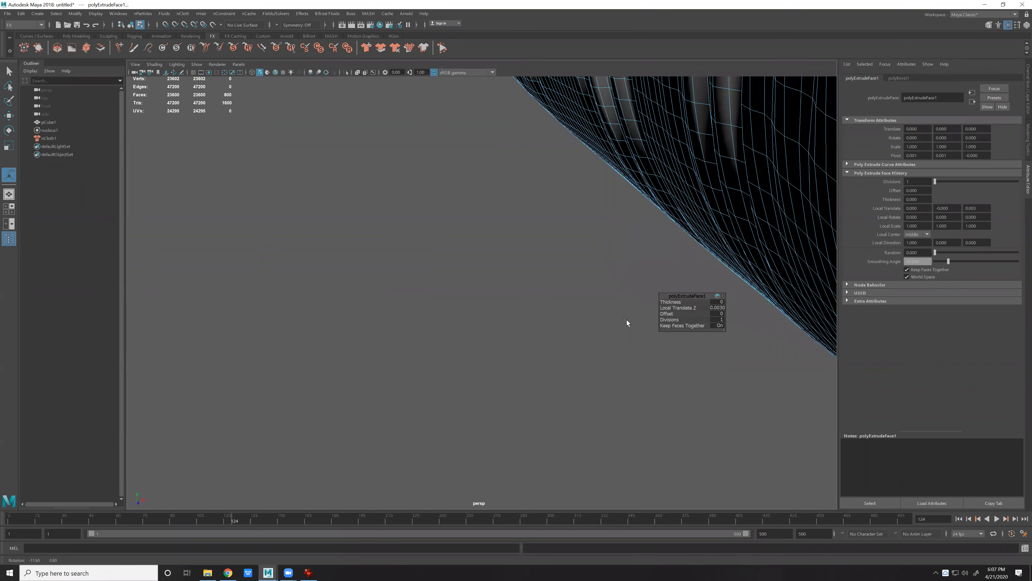
alt+right_drag(626, 322, 507, 287)
alt+drag(506, 286, 580, 327)
scroll(516, 272, up, 3)
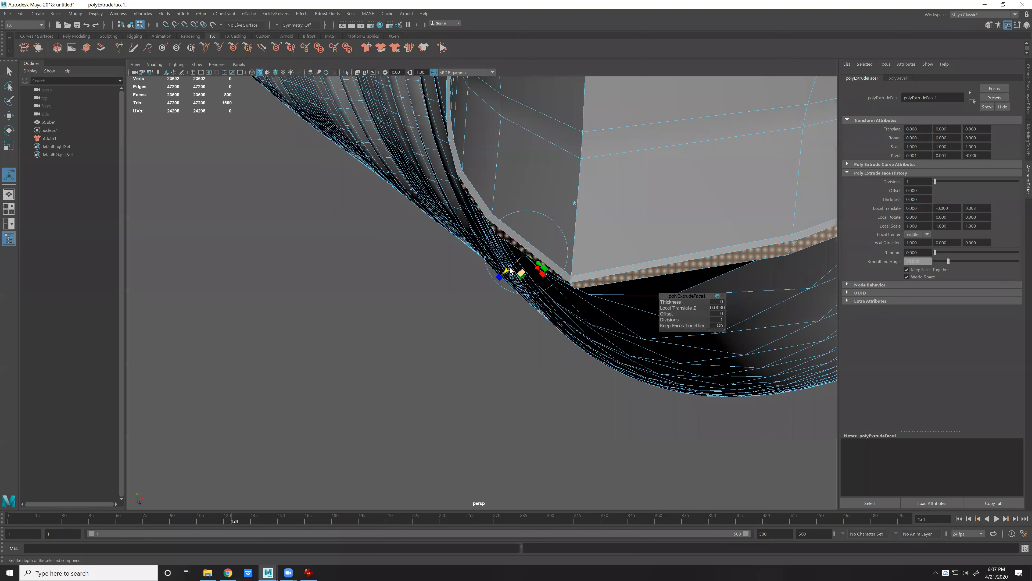
drag(513, 269, 551, 277)
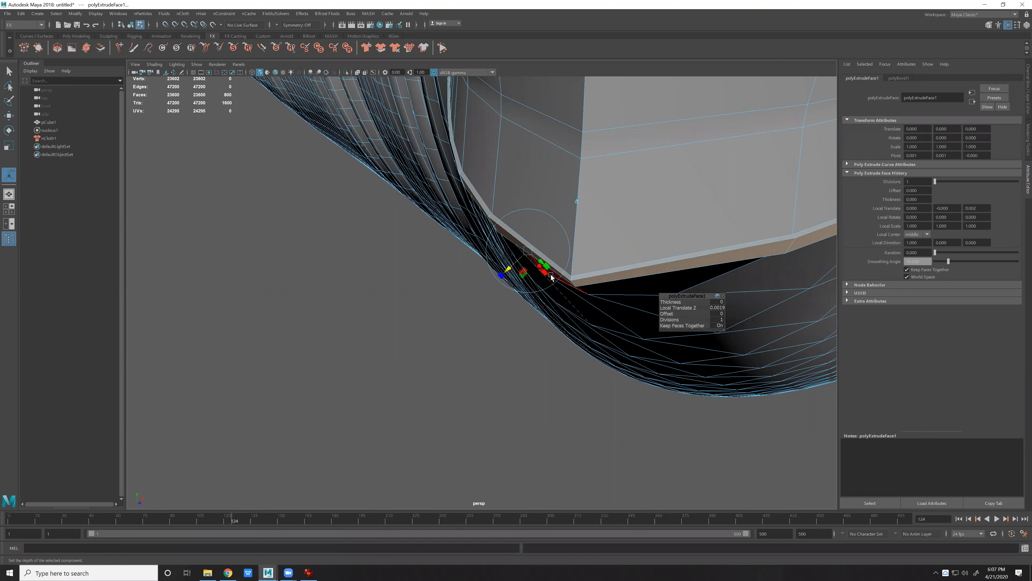
Extrude the two rim face loops outward two more times in small increments and return to object mode.
key(ctrl+e)
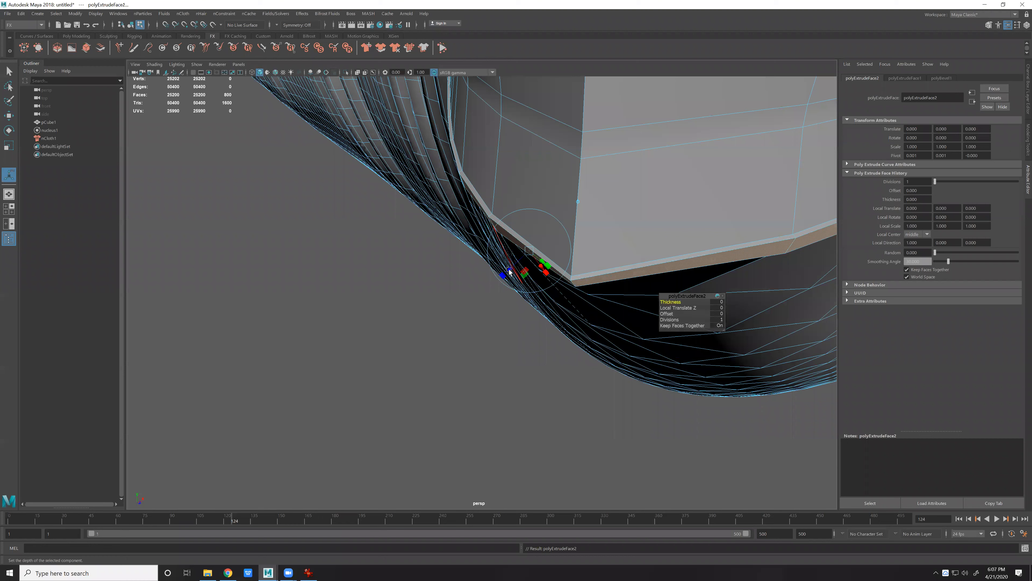
drag(504, 274, 499, 280)
key(ctrl+e)
drag(498, 284, 493, 283)
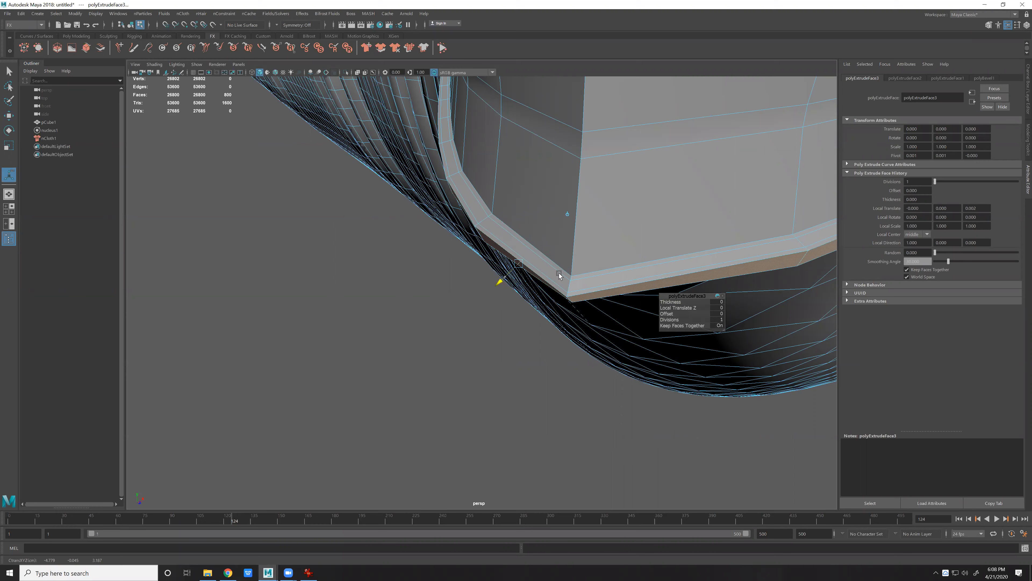
key(w)
alt+drag(602, 272, 597, 209)
key(F8)
scroll(547, 222, down, 3)
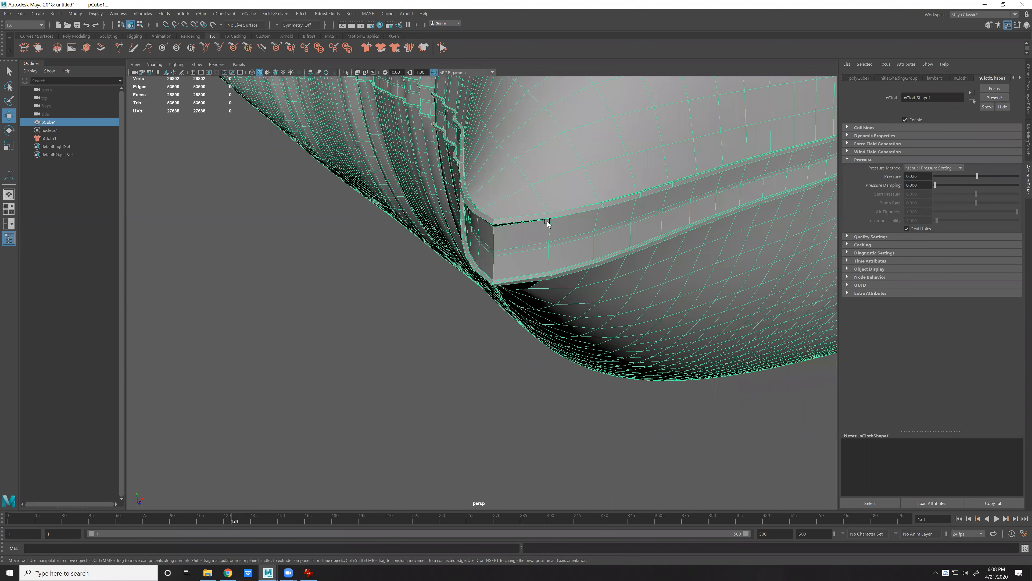
Select the narrow face loop along the middle of the side seam band and extrude it slightly inward.
right_drag(547, 222, 542, 240)
scroll(541, 240, up, 1)
double_click(547, 237)
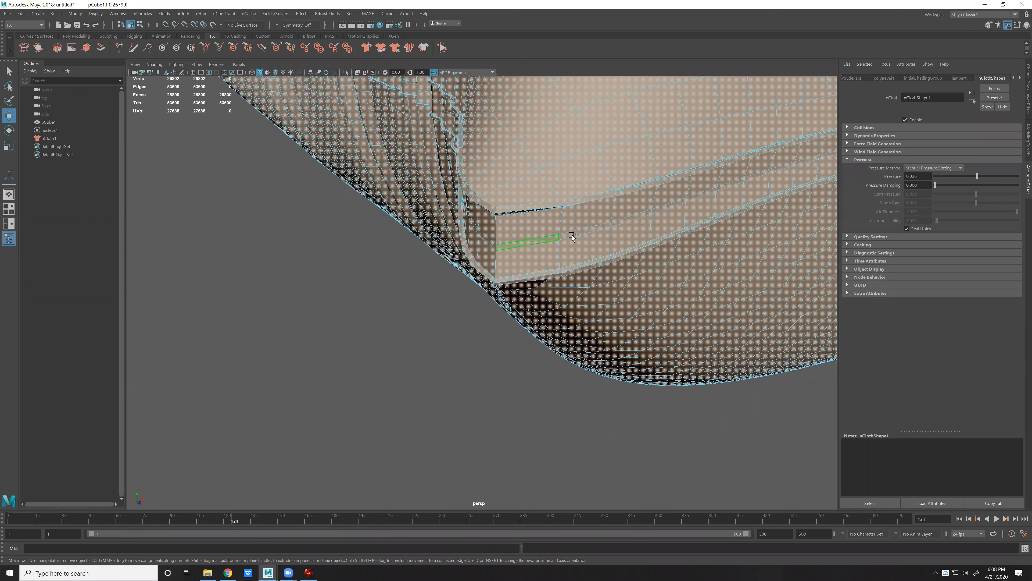
double_click(571, 236)
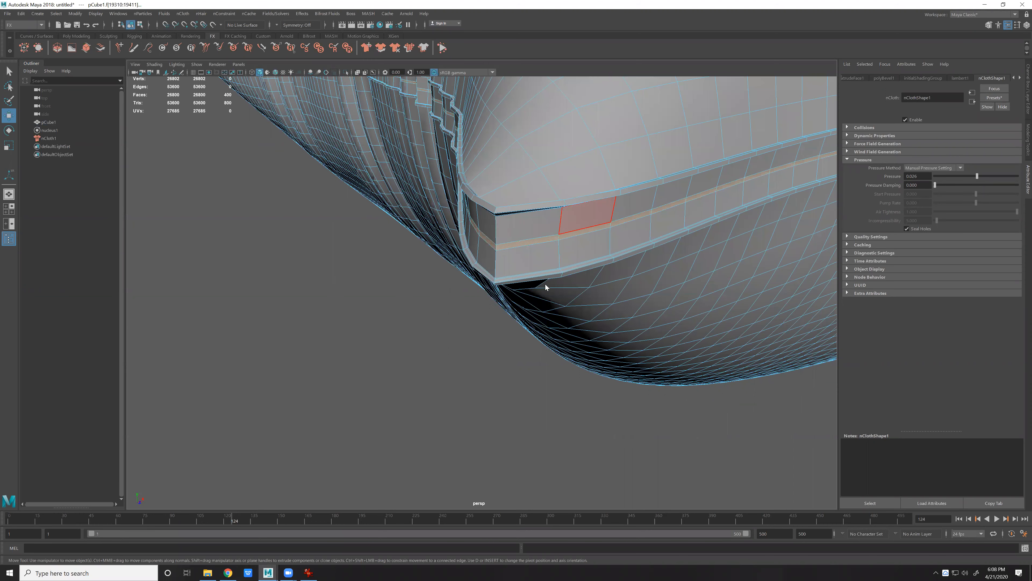
key(ctrl+e)
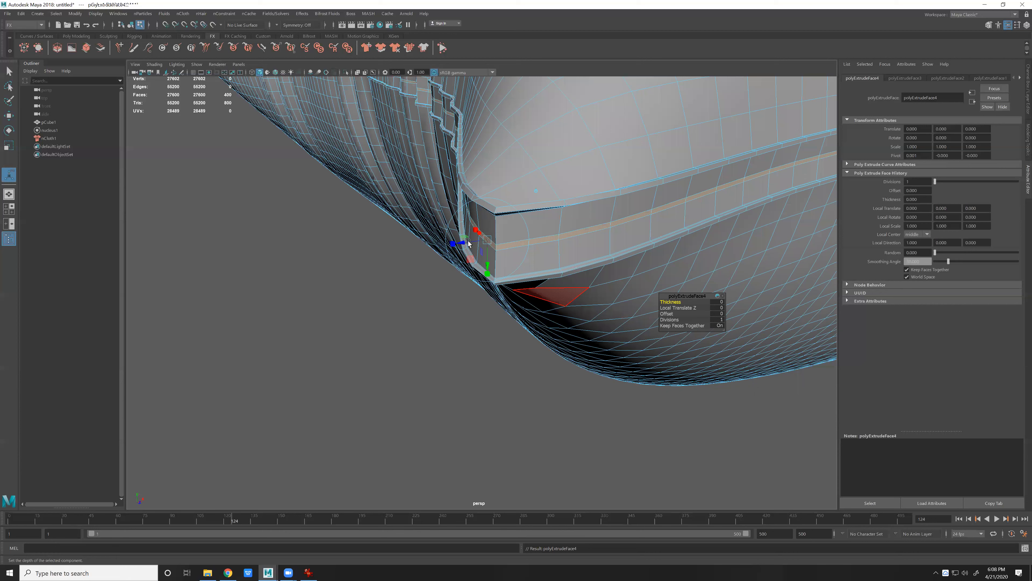
drag(469, 243, 470, 243)
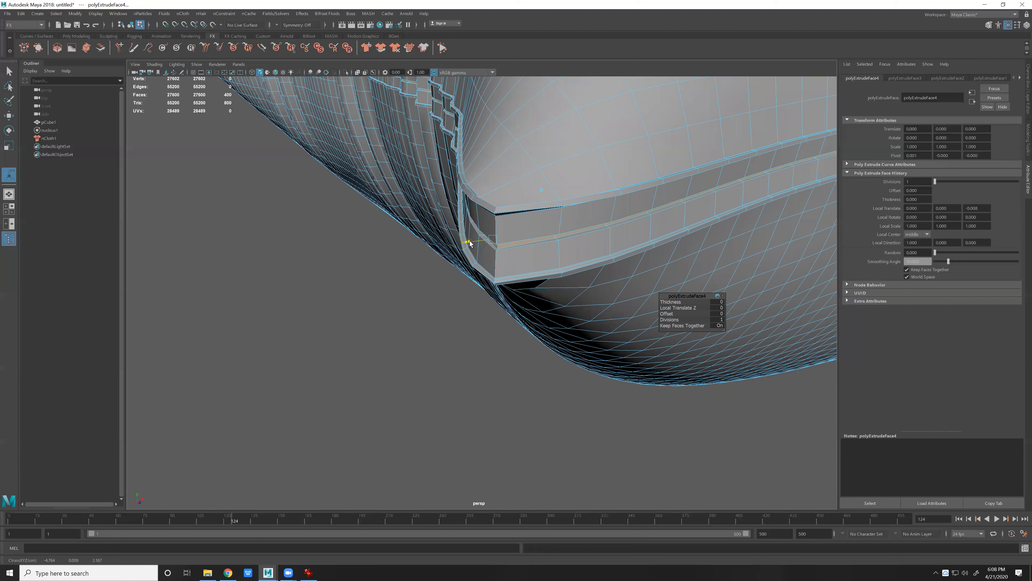
Extrude the middle seam face loop two more times, pushing it further inward, and return to object mode.
key(ctrl+e)
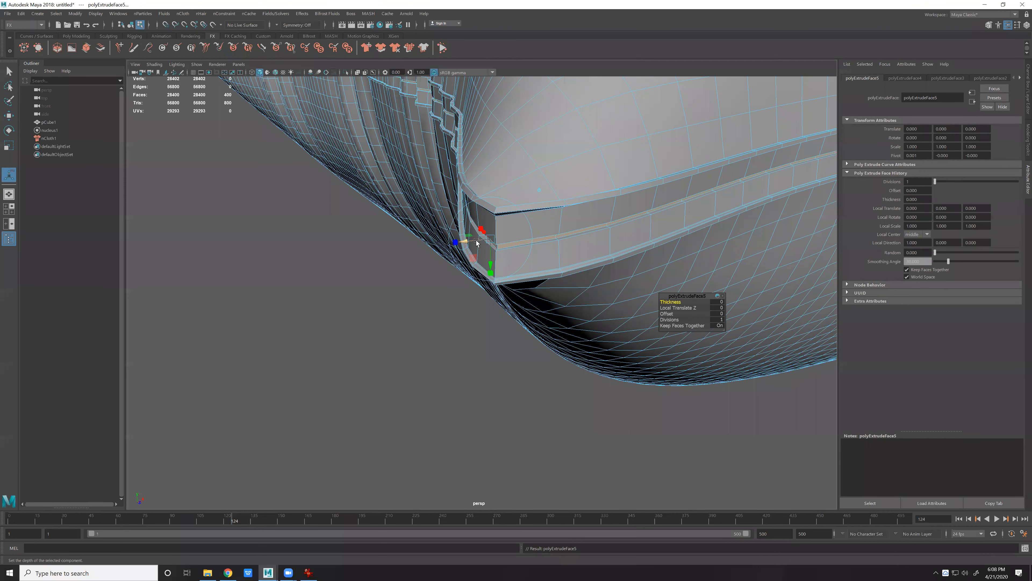
key(ctrl+e)
drag(475, 239, 478, 239)
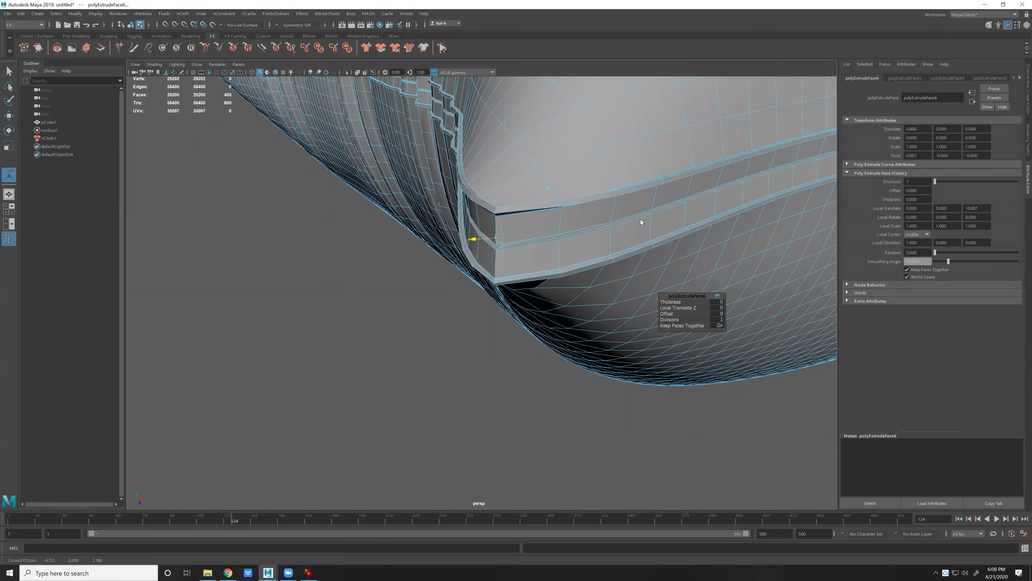
right_drag(640, 221, 673, 195)
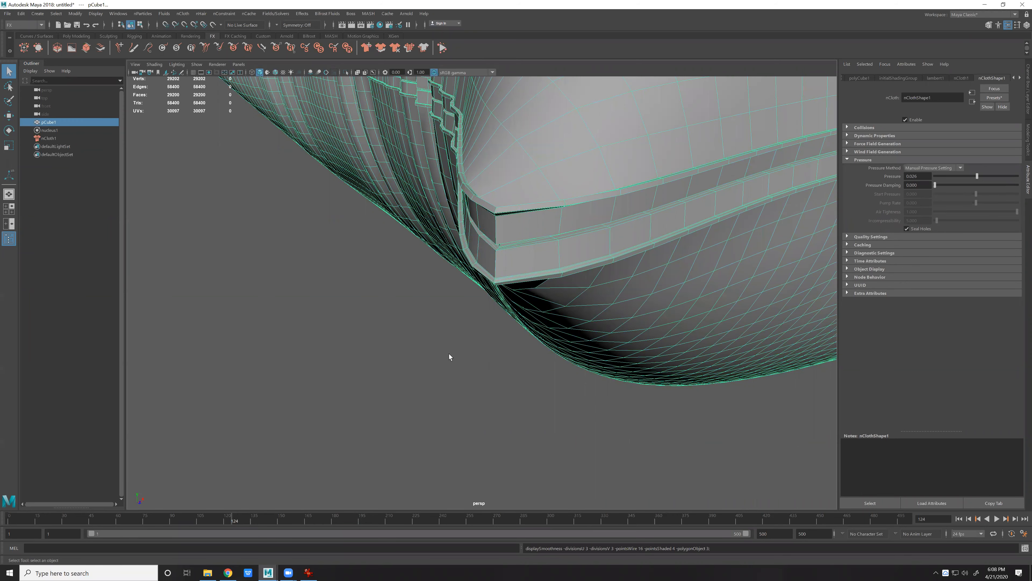
Turn on smooth mesh preview for the pillow, deselect it and inspect the seam along its sides.
key(3)
click(449, 353)
alt+drag(605, 269, 461, 200)
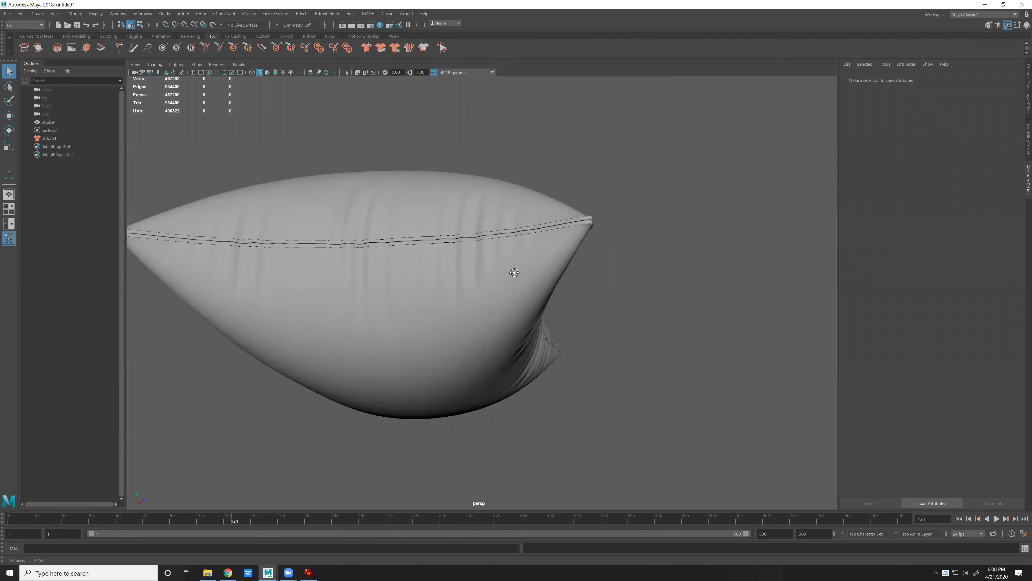
scroll(516, 260, up, 3)
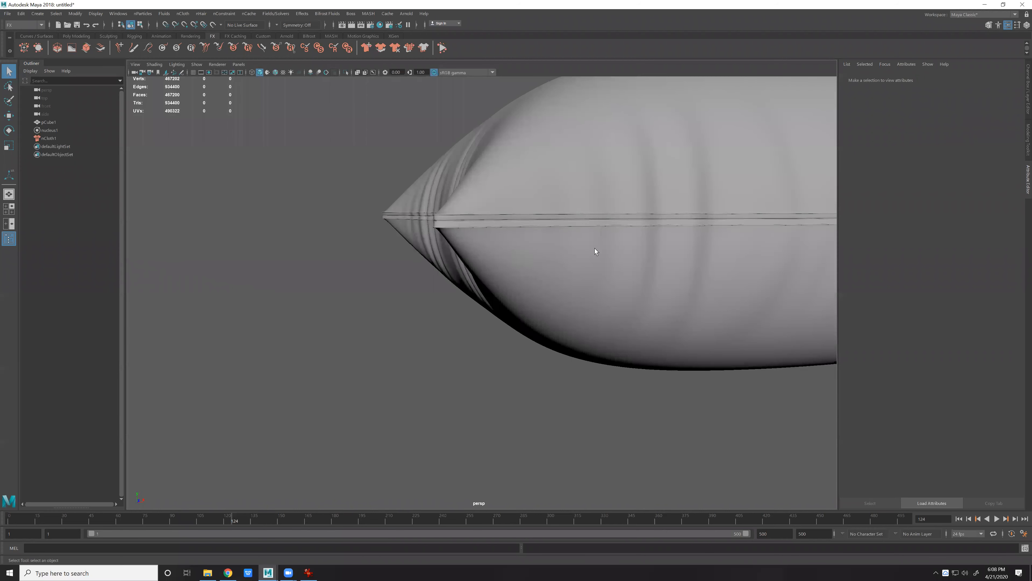
Select the seamed pillow and resume the nCloth simulation from frame 124.
scroll(594, 252, up, 2)
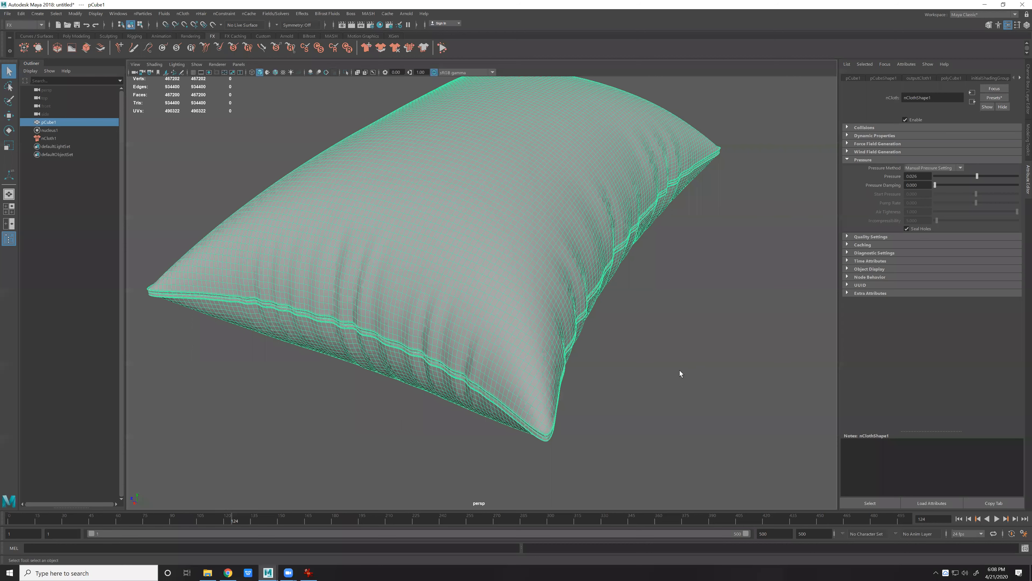
key(alt+v)
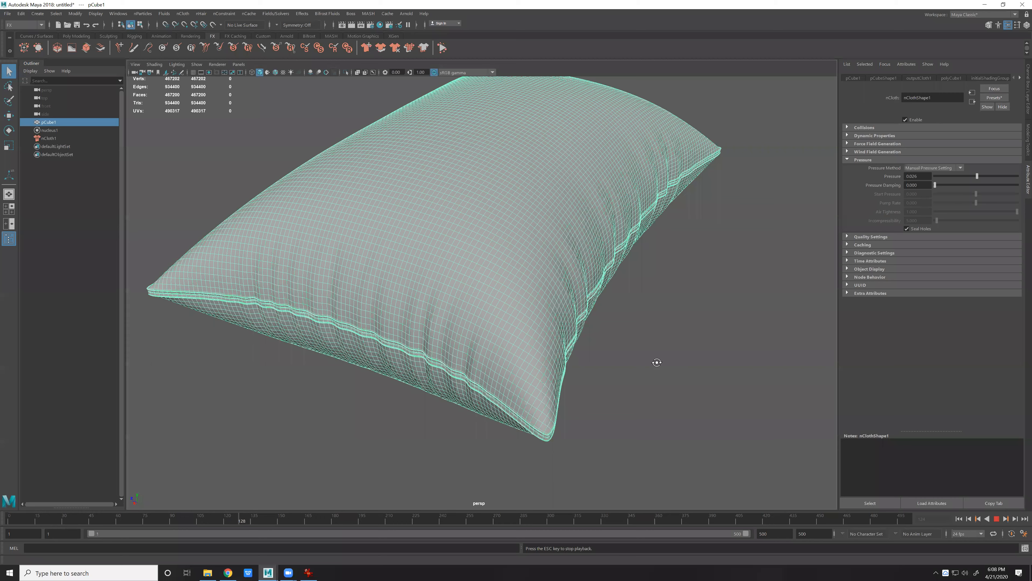
Watch the pillow's wrinkles form, stop the nCloth playback at frame 166 and clear the selection.
alt+drag(657, 362, 665, 365)
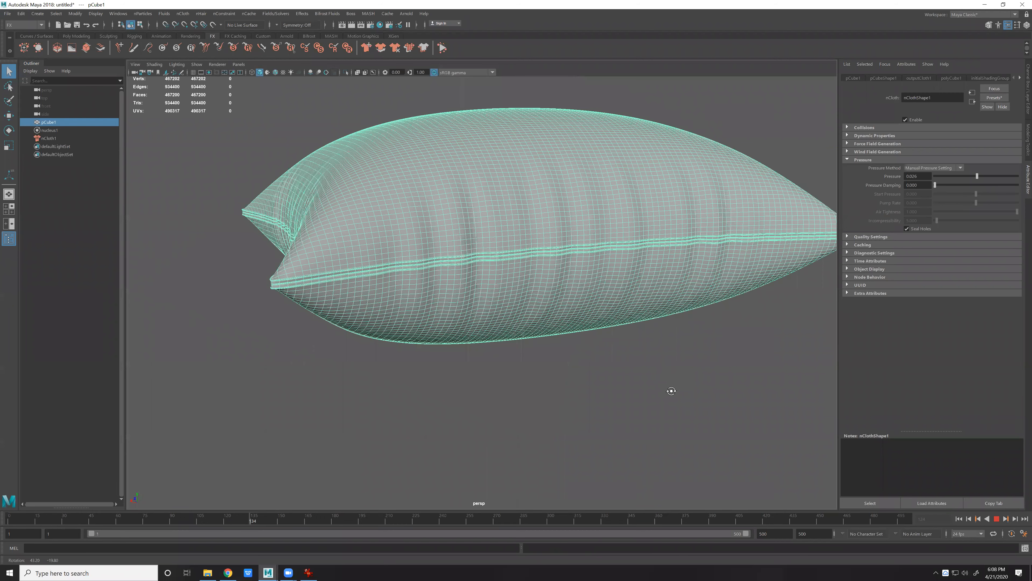
alt+drag(672, 390, 671, 390)
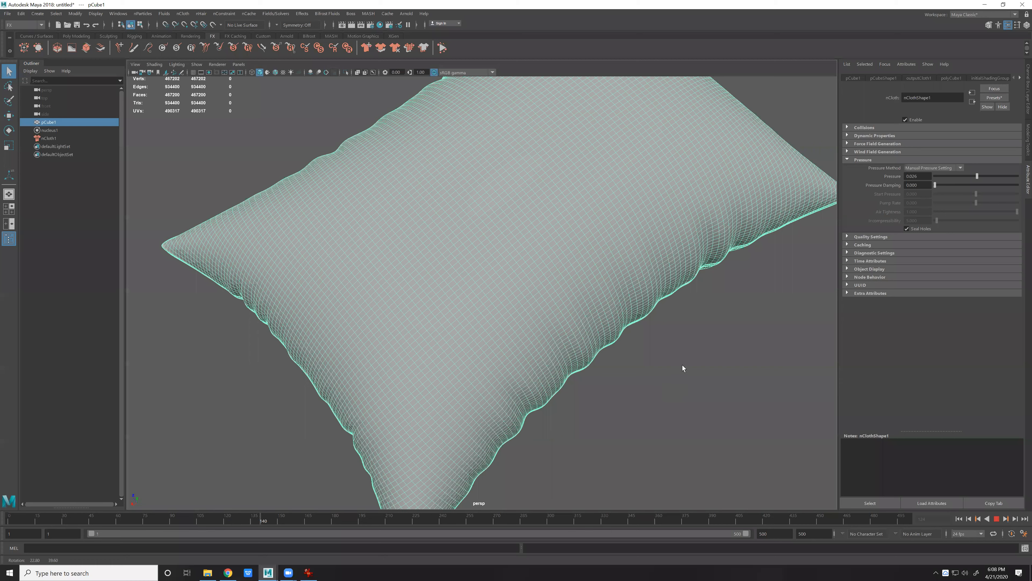
click(665, 361)
alt+drag(666, 361, 768, 332)
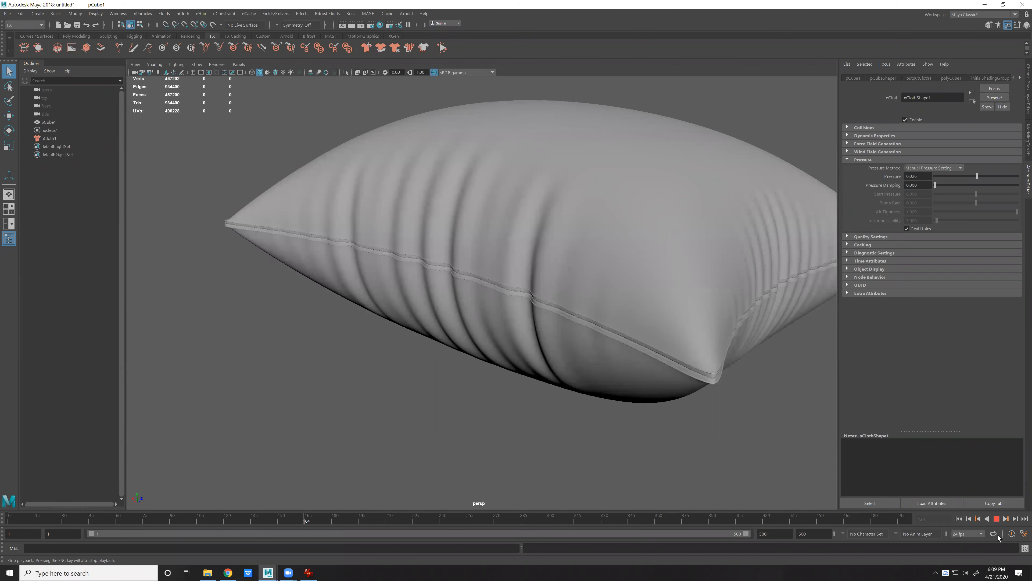
click(774, 448)
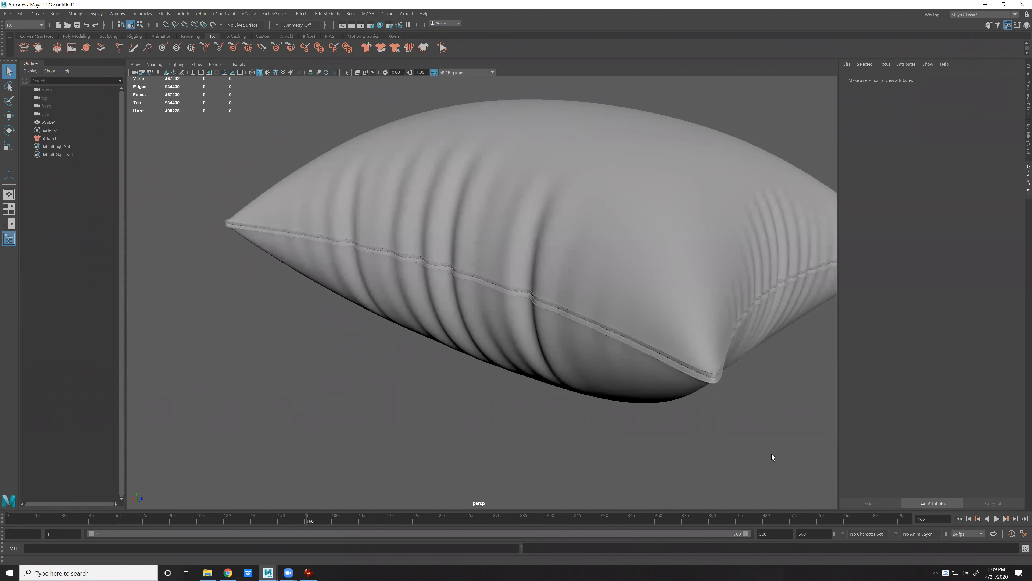
key(ctrl+a)
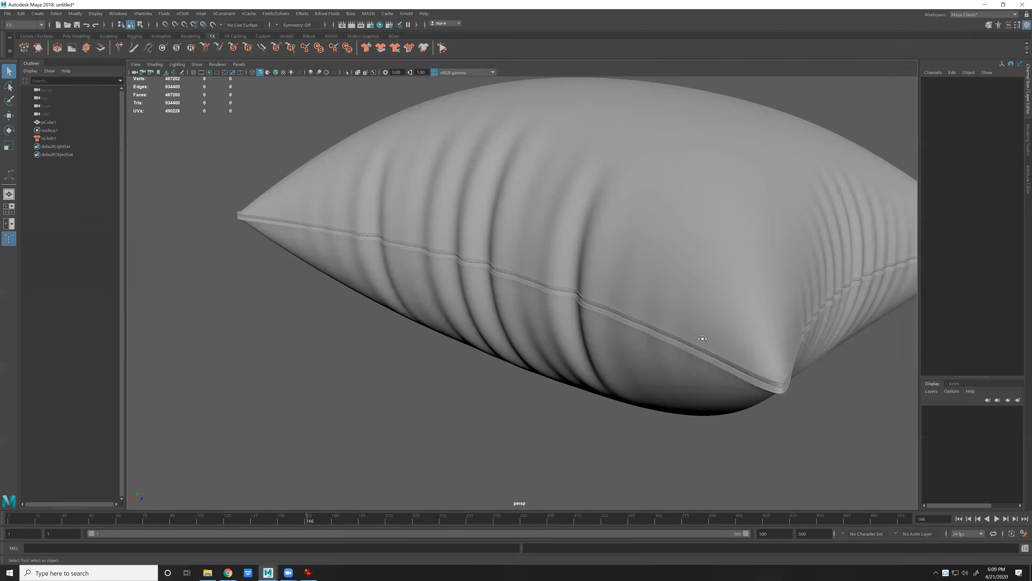
Examine the finished pillow's seams and wrinkles from several sides, with and without smooth mesh preview.
click(683, 384)
alt+drag(683, 383, 858, 352)
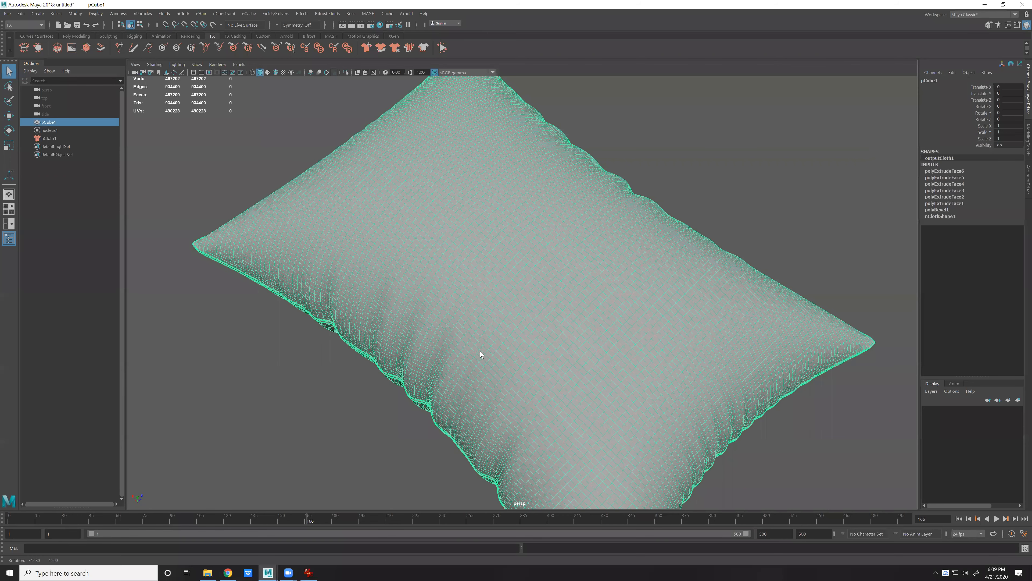
key(f)
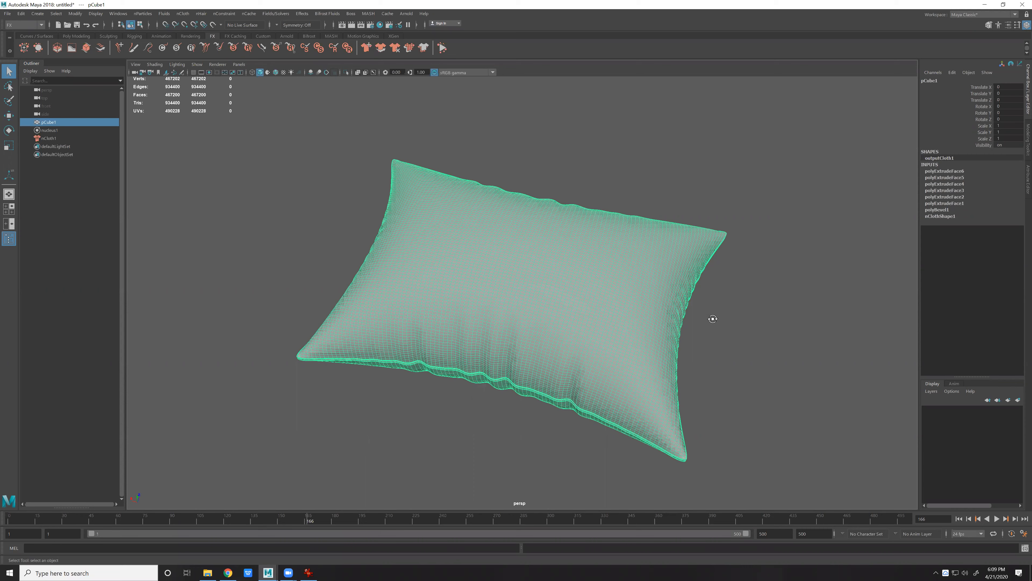
alt+drag(709, 318, 814, 346)
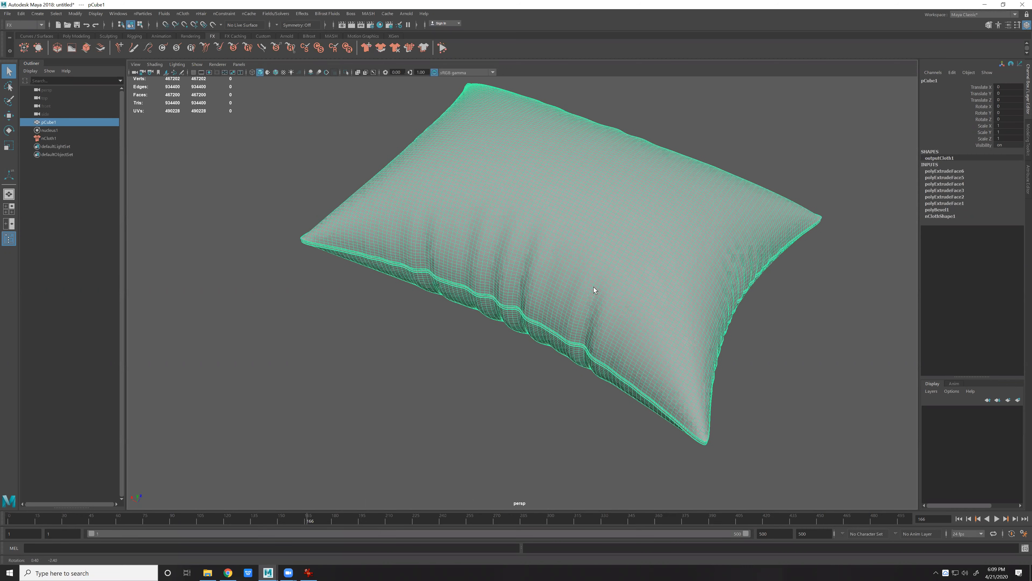
alt+drag(594, 287, 704, 353)
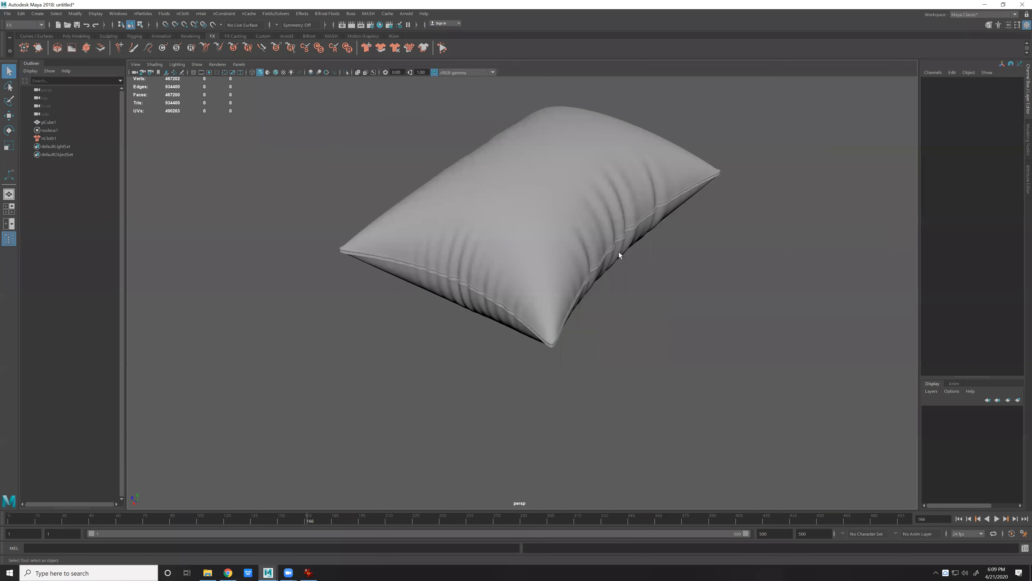
click(618, 255)
key(1)
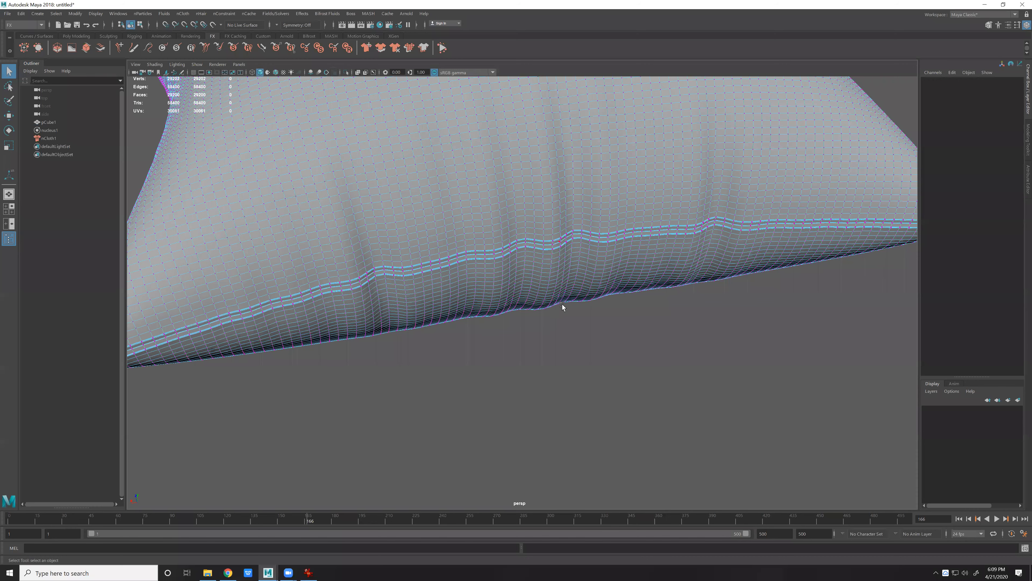
scroll(493, 258, down, 3)
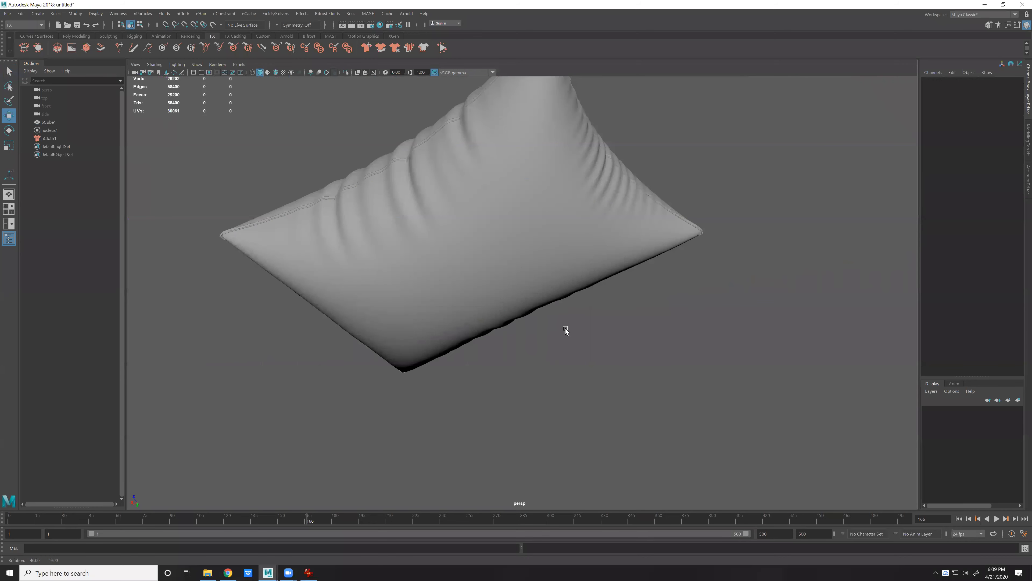
alt+drag(565, 330, 590, 274)
alt+drag(565, 307, 568, 257)
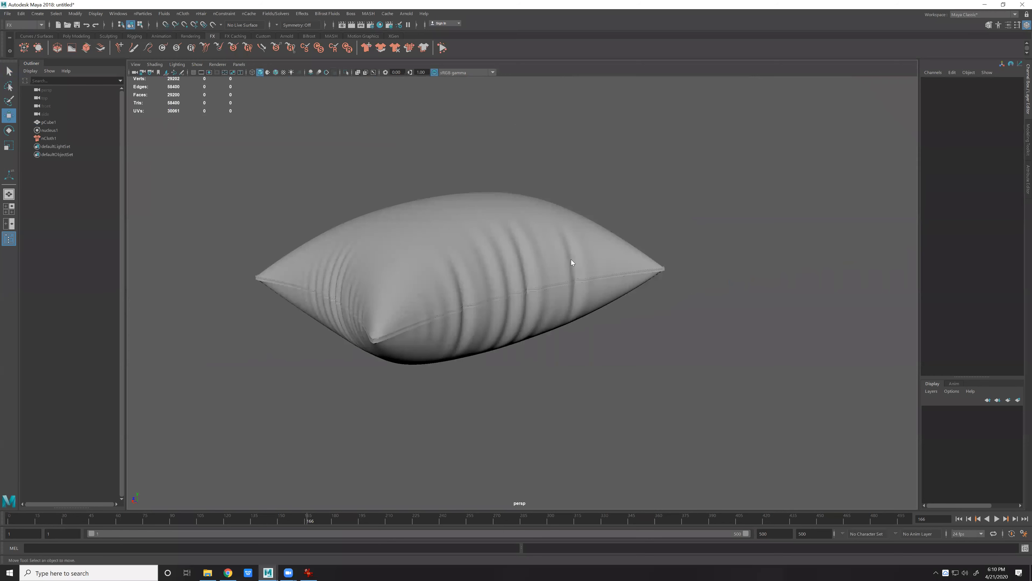
Start a new scene without saving the pillow scene and show the viewport grid.
key(ctrl+n)
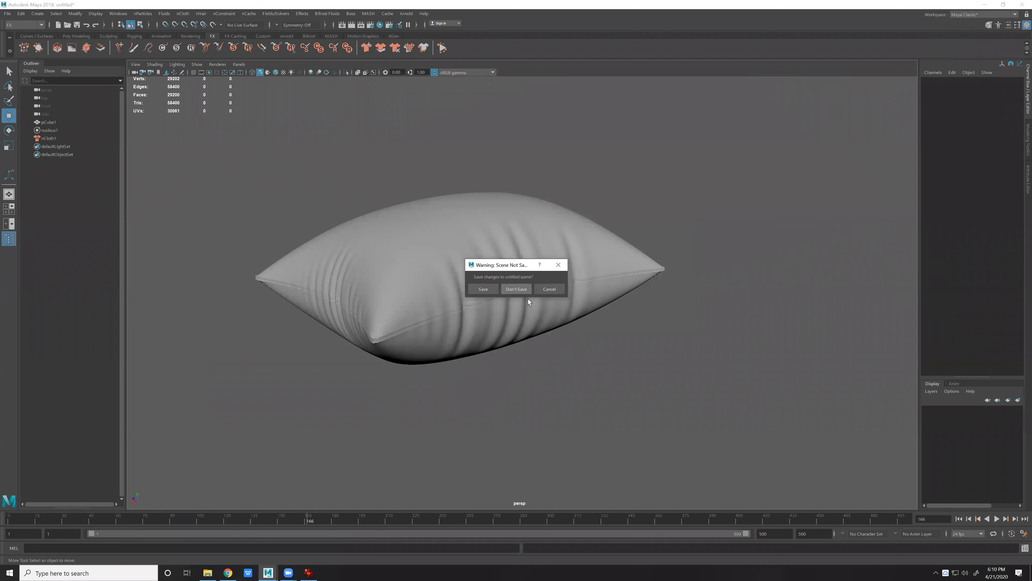
click(524, 290)
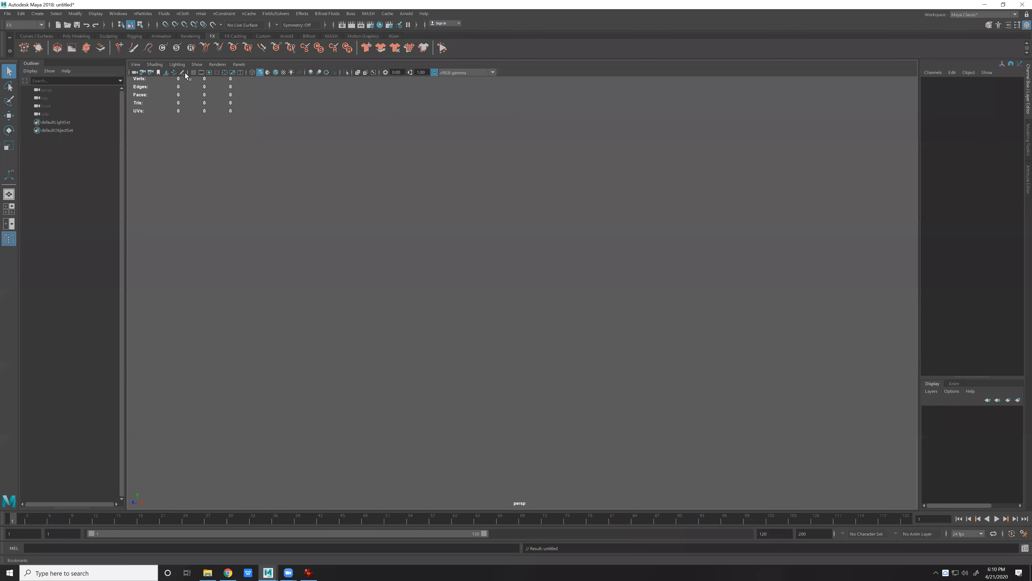
click(194, 72)
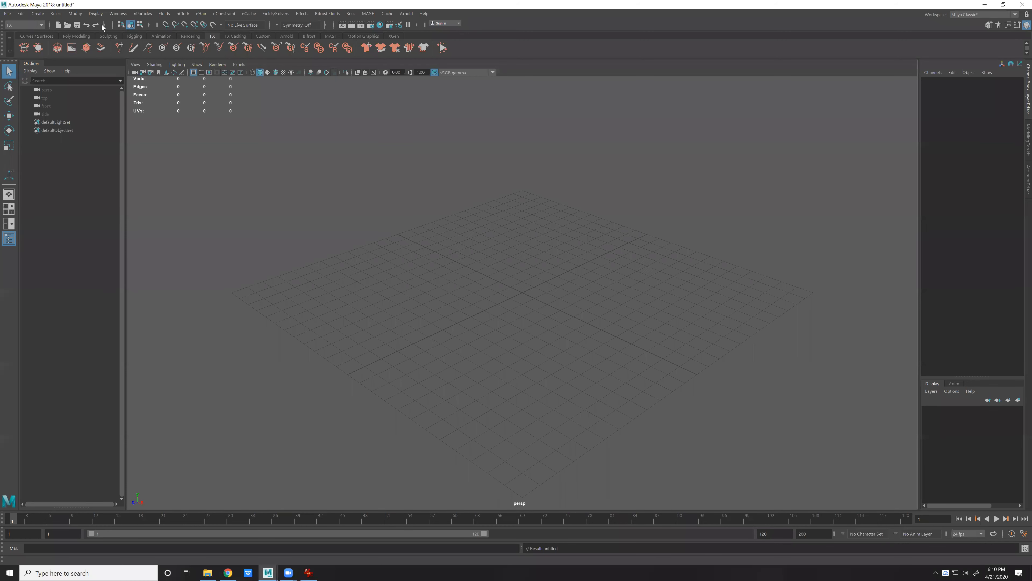
Create a polygon cube at the origin and stretch its width to about 5.59.
click(77, 36)
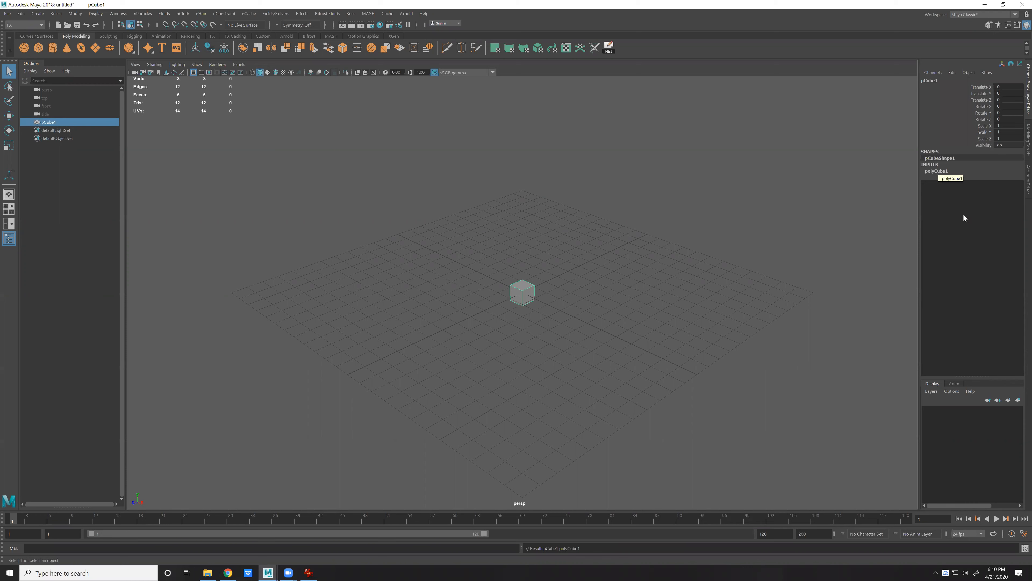
click(987, 178)
middle_drag(710, 284, 808, 275)
middle_drag(1016, 176, 1009, 176)
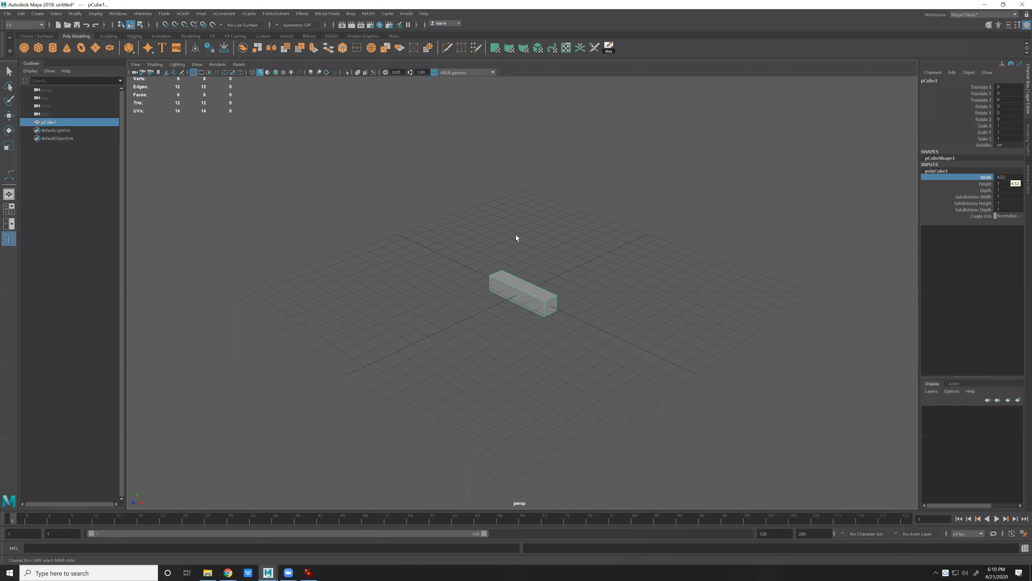
alt+drag(516, 235, 881, 208)
scroll(700, 253, up, 2)
middle_drag(699, 254, 734, 255)
middle_drag(610, 279, 738, 283)
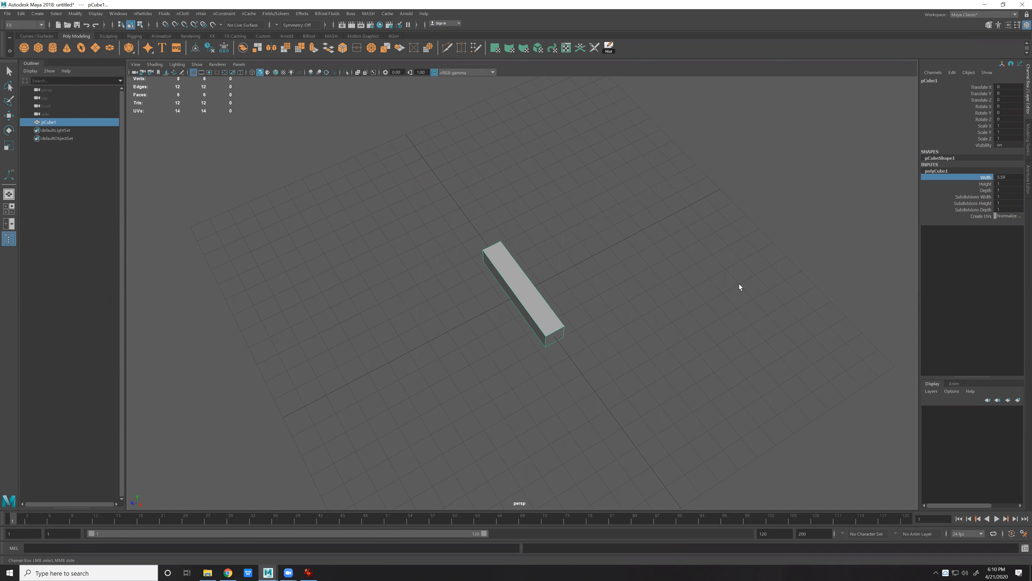
Set the box's height to 0.1 to flatten it into a thin slab.
click(984, 185)
alt+drag(667, 366, 663, 313)
scroll(664, 312, up, 1)
click(1001, 183)
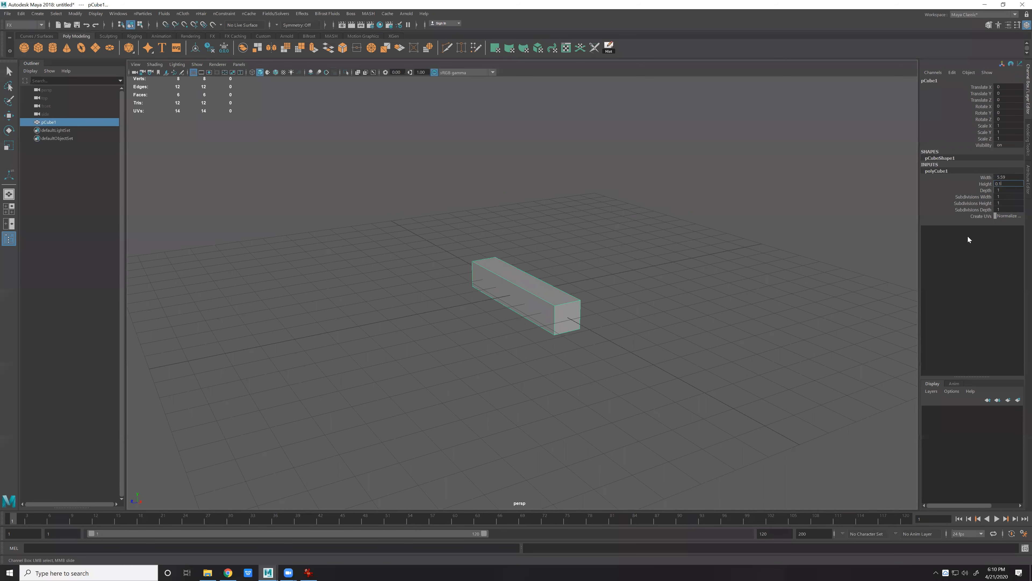
key(Return)
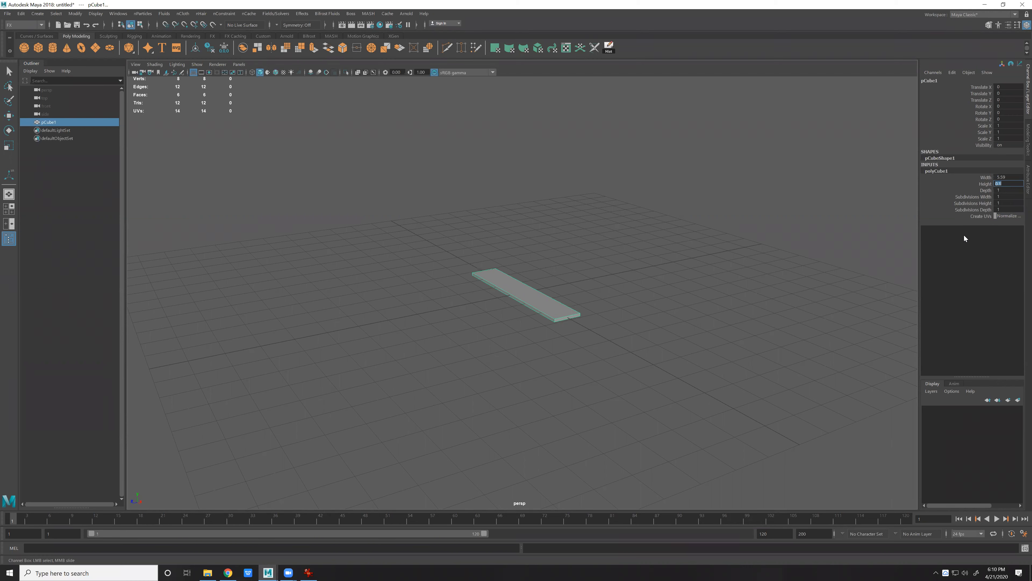
Increase the slab's depth to about 3.96 and its width to about 6.22.
click(978, 192)
middle_drag(449, 260, 529, 259)
alt+drag(674, 204, 698, 265)
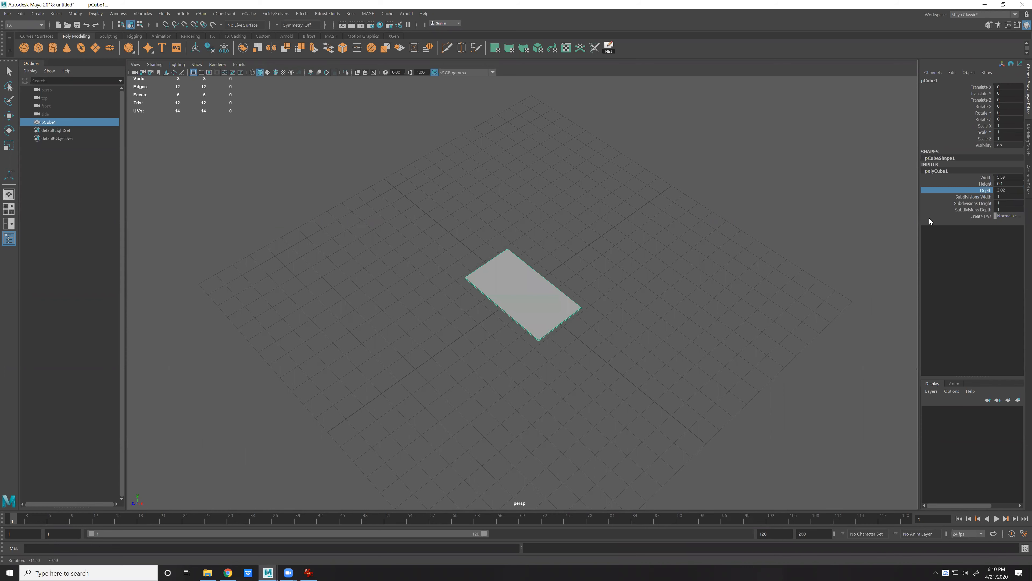
alt+drag(929, 218, 947, 205)
middle_drag(946, 205, 978, 181)
middle_drag(842, 233, 844, 233)
click(986, 177)
middle_drag(763, 243, 774, 245)
alt+right_drag(683, 335, 724, 351)
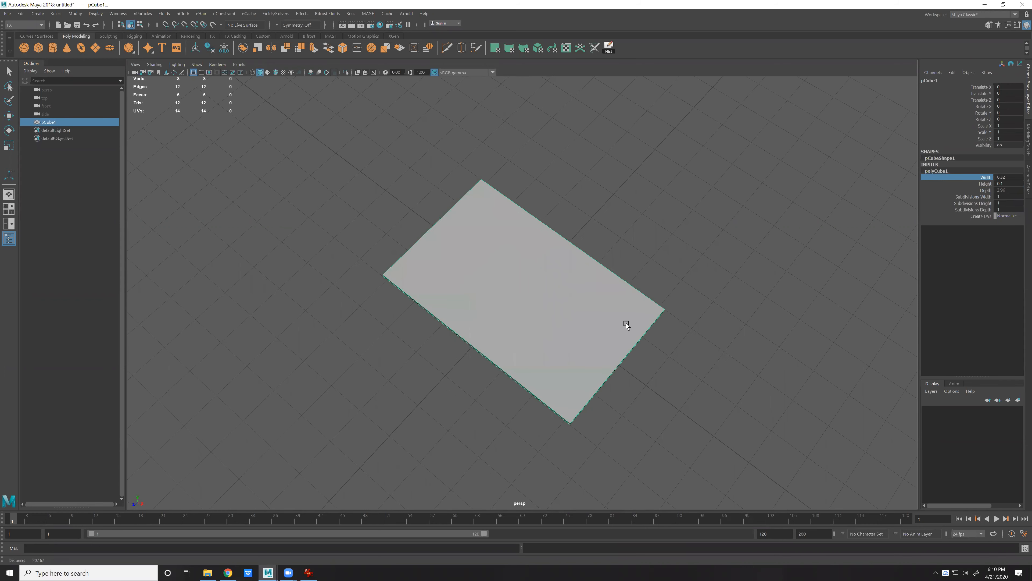
alt+drag(626, 323, 625, 323)
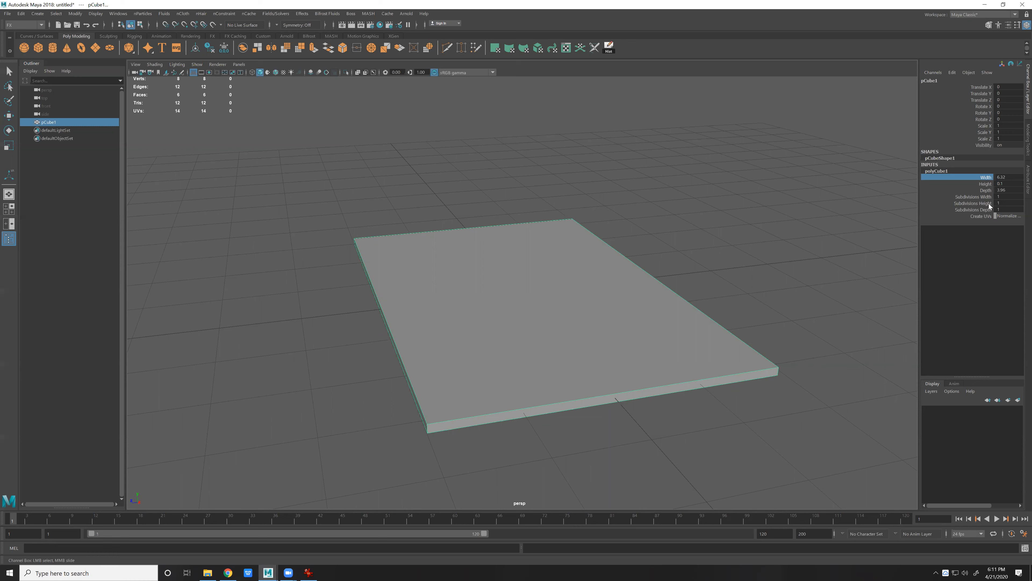
Set the slab's width subdivisions to 80 and its depth subdivisions to 80.
double_click(1008, 191)
key(Tab)
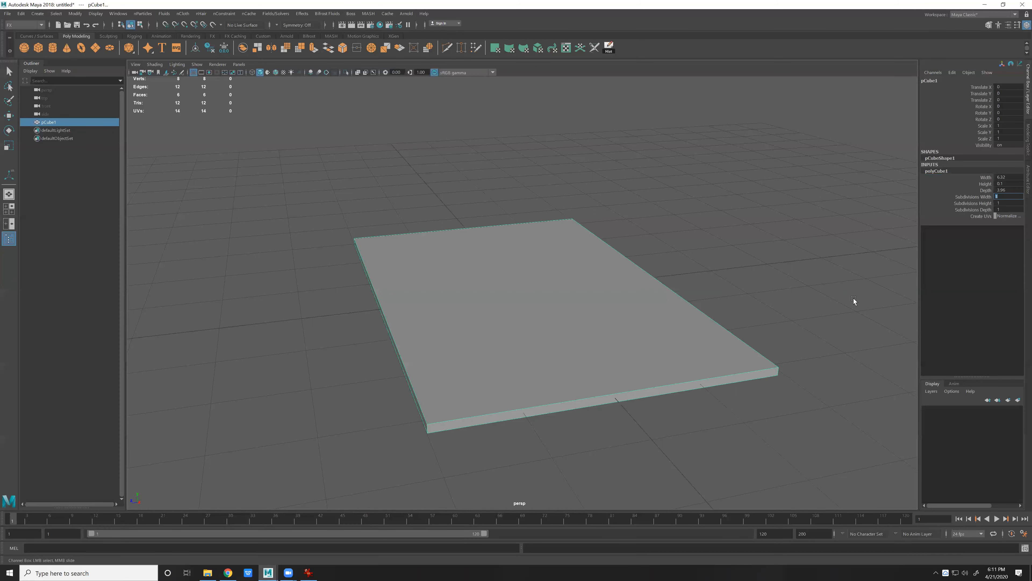
text(0)
key(Tab)
key(Tab)
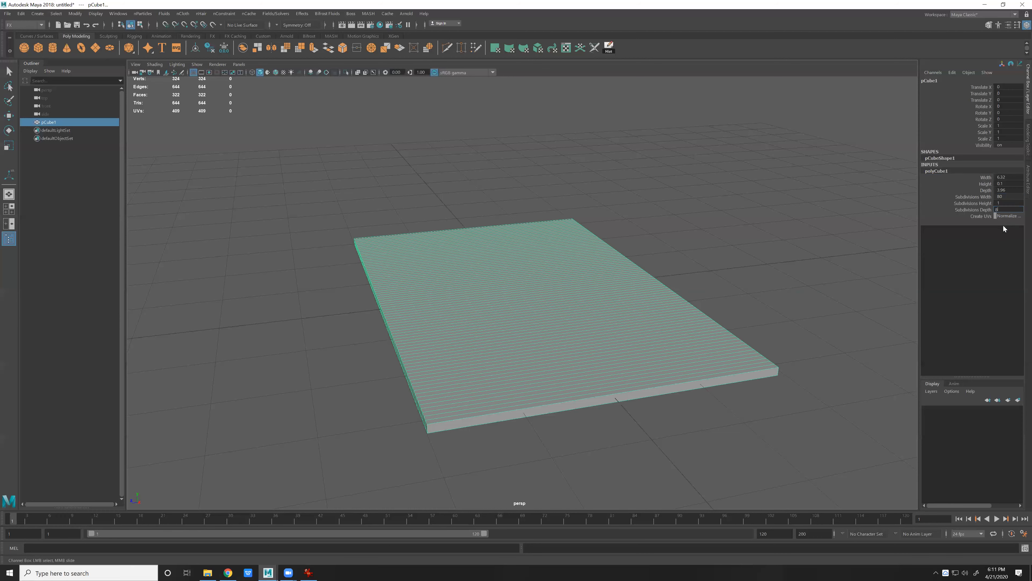
text(80)
key(Return)
key(q)
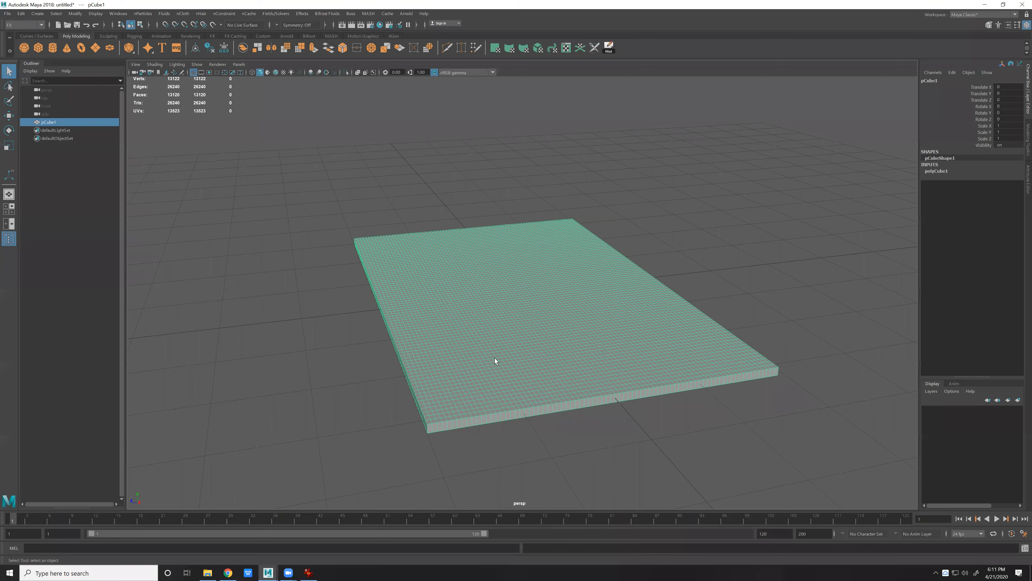
Reduce the slab's height to about 0.03 and undo the stray last change.
alt+right_drag(494, 357, 630, 364)
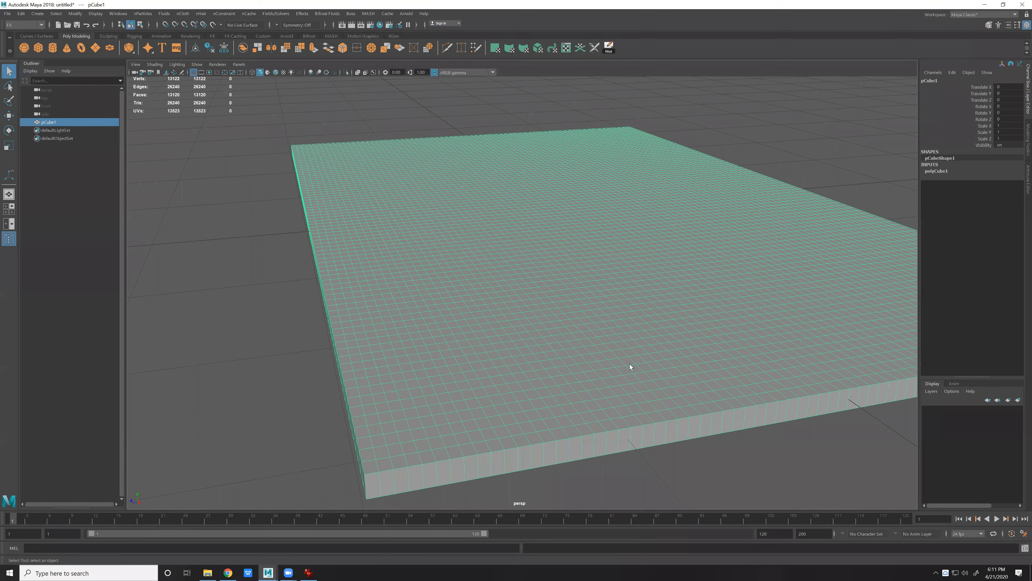
click(947, 169)
click(986, 184)
middle_drag(845, 259, 845, 257)
click(986, 190)
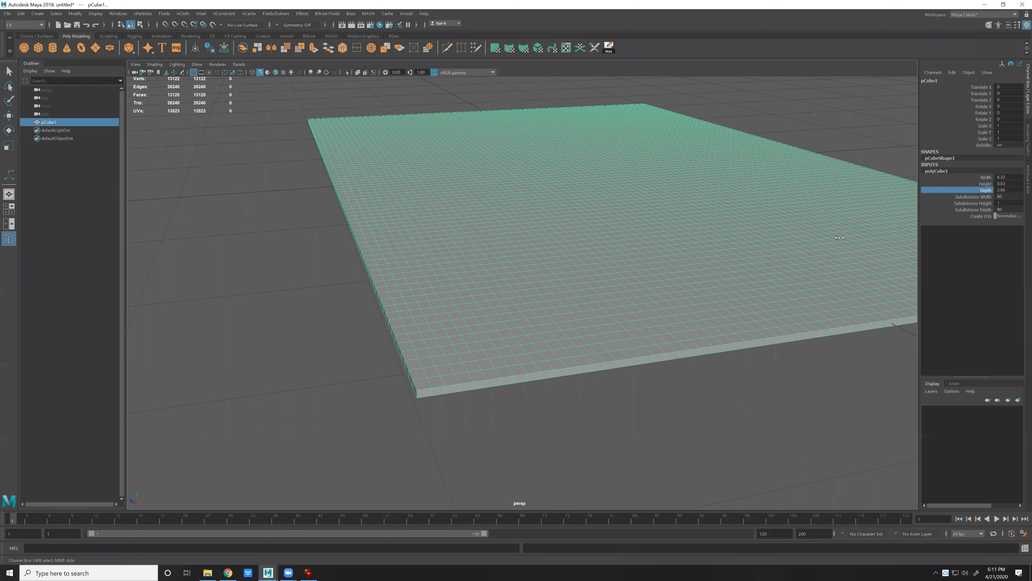
key(ctrl+z)
Set the slab's height subdivisions to 2 and reselect the slab.
click(1002, 203)
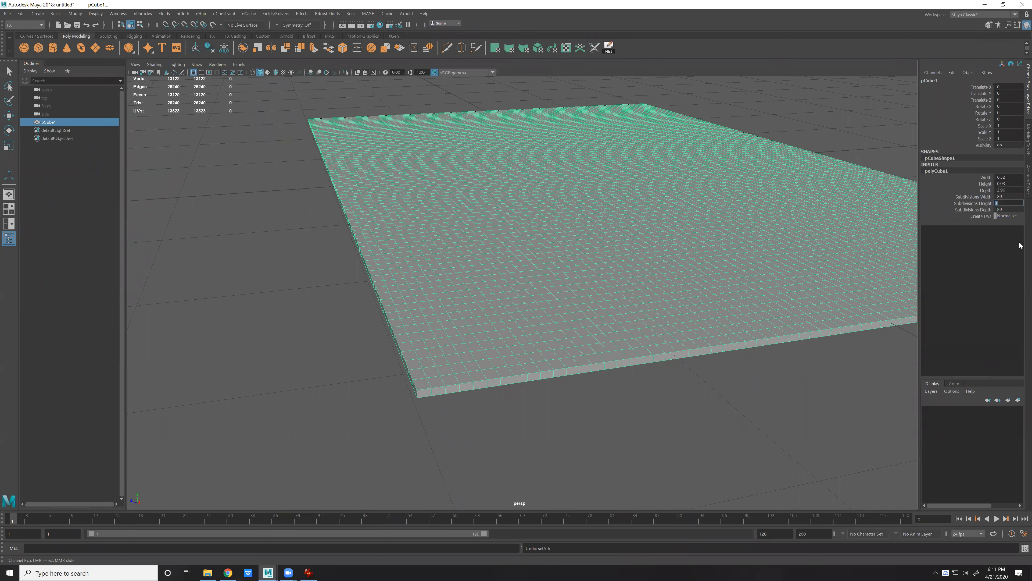
text(2)
click(475, 384)
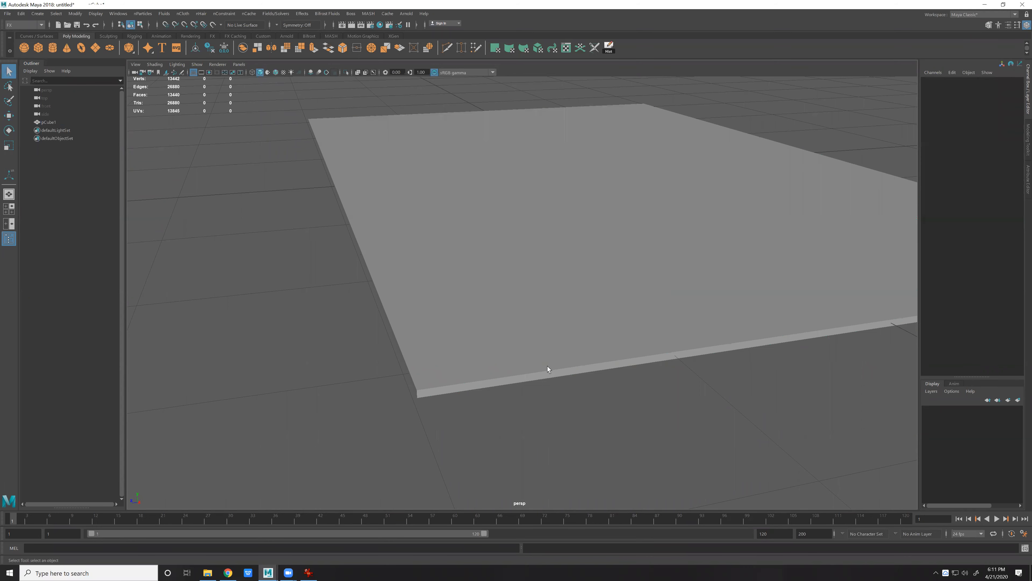
click(547, 368)
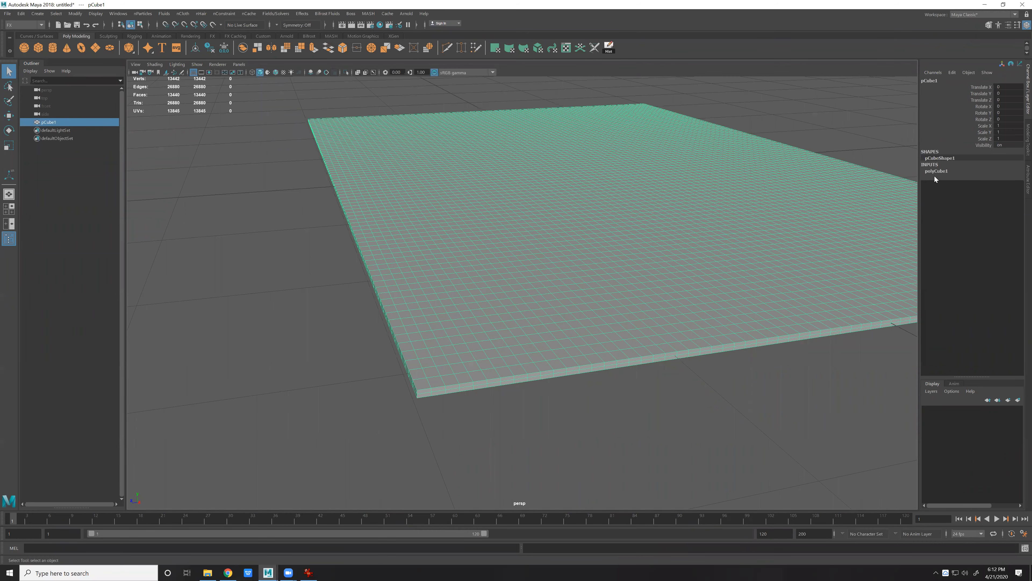
Enlarge the slab's width to about 6.52 and its depth to about 4.33.
alt+right_drag(618, 300, 691, 281)
key(f)
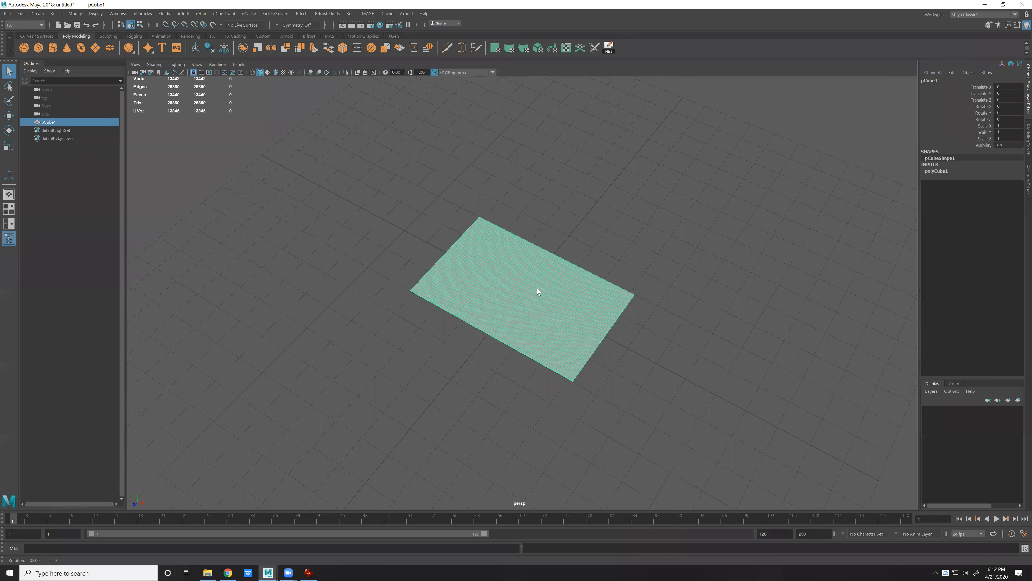
alt+drag(537, 288, 603, 275)
click(951, 170)
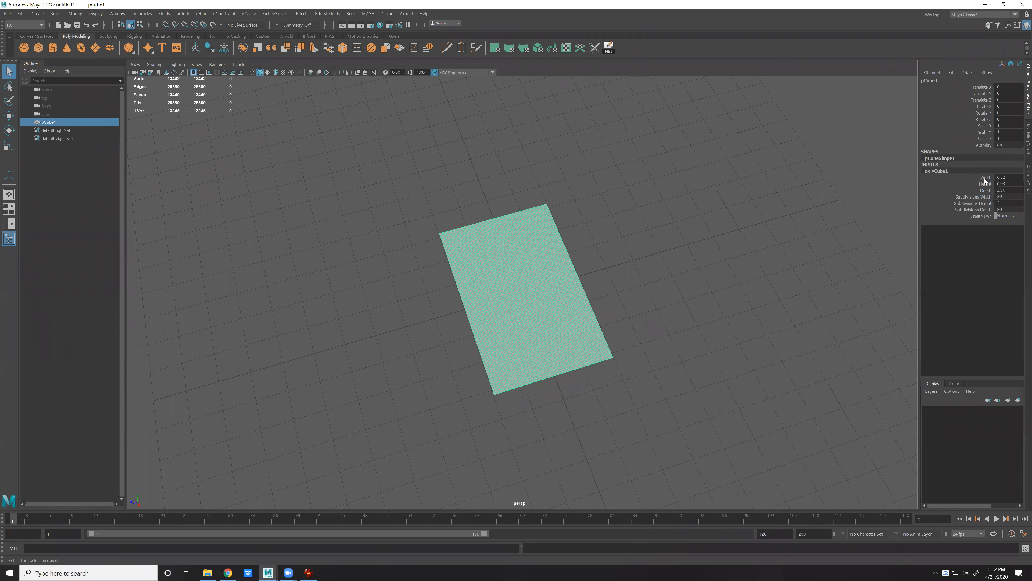
click(973, 178)
middle_drag(973, 178, 975, 183)
click(980, 189)
middle_drag(803, 227, 812, 227)
alt+drag(569, 357, 604, 295)
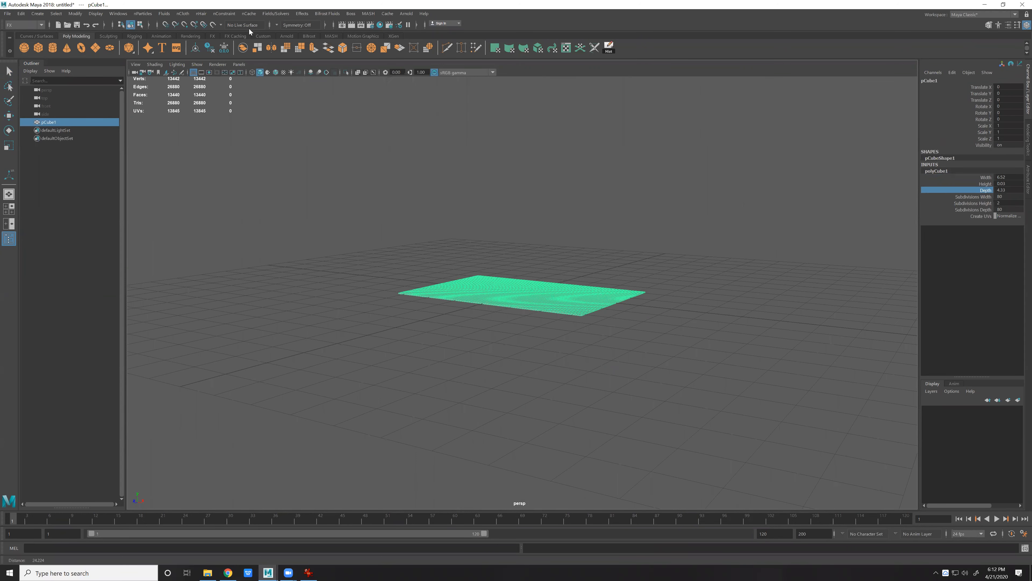
click(20, 25)
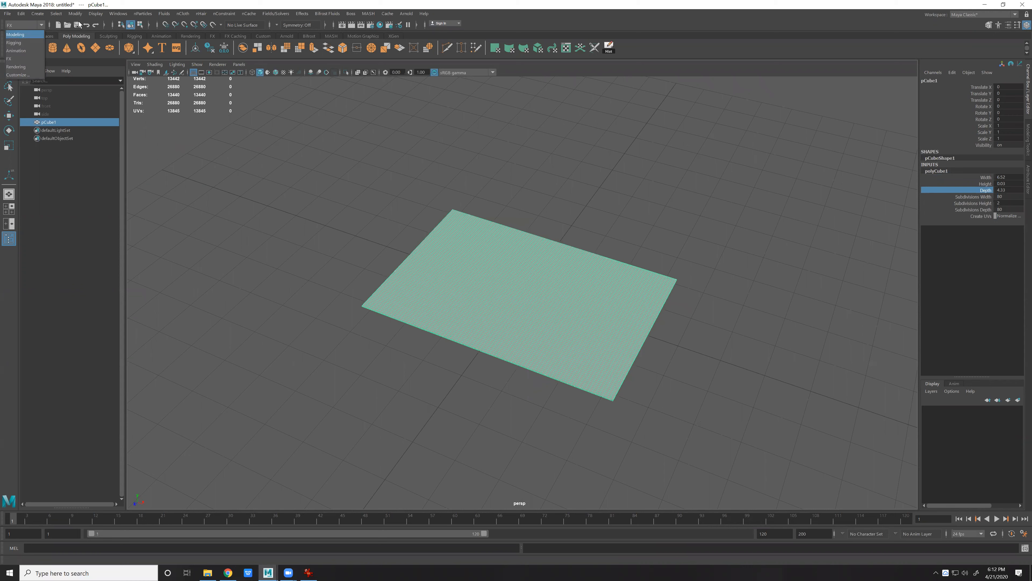
key(Return)
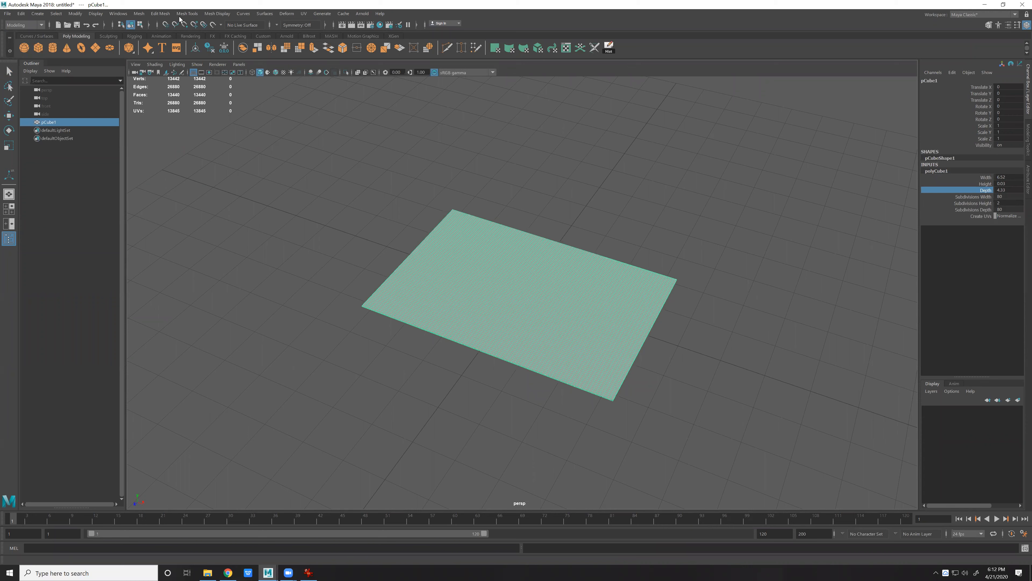
click(23, 27)
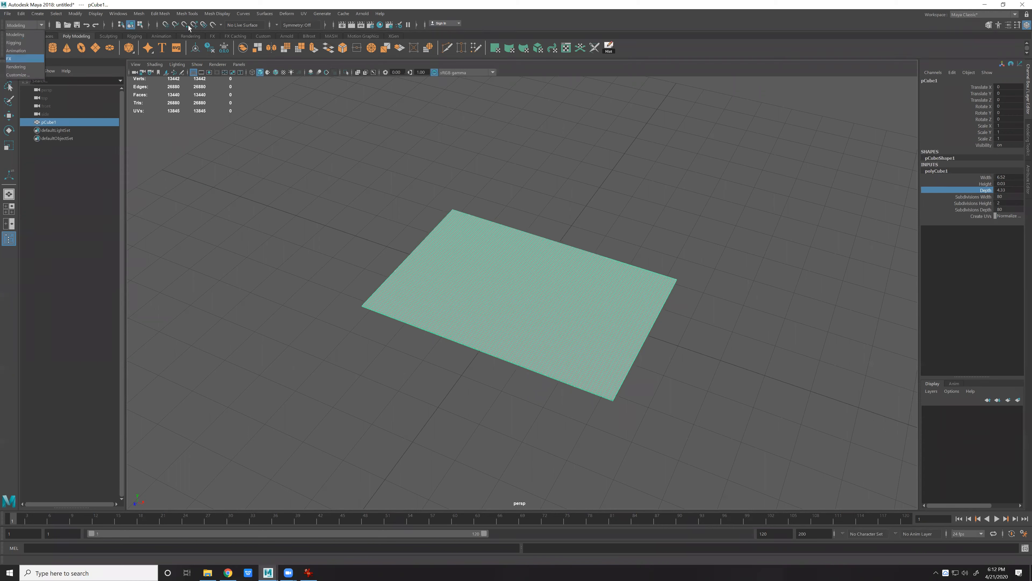
key(Return)
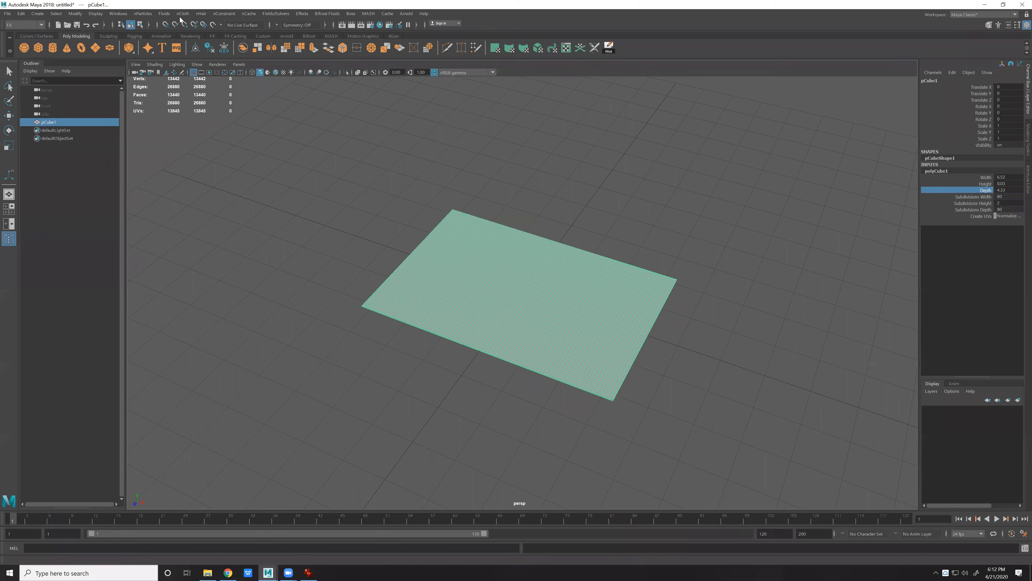
Convert the subdivided slab into an nCloth object.
click(182, 14)
click(146, 16)
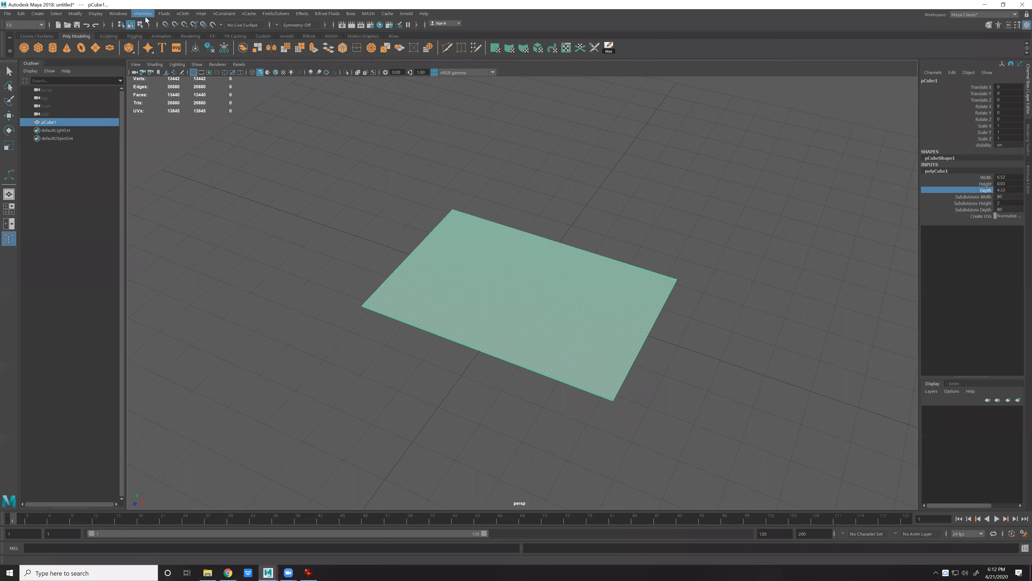
click(162, 16)
click(184, 14)
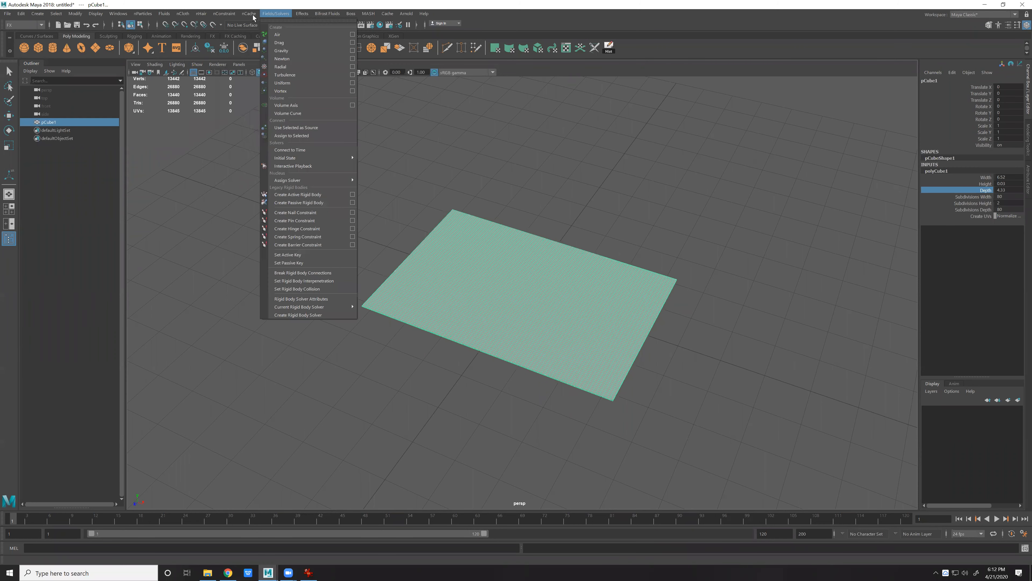
click(183, 15)
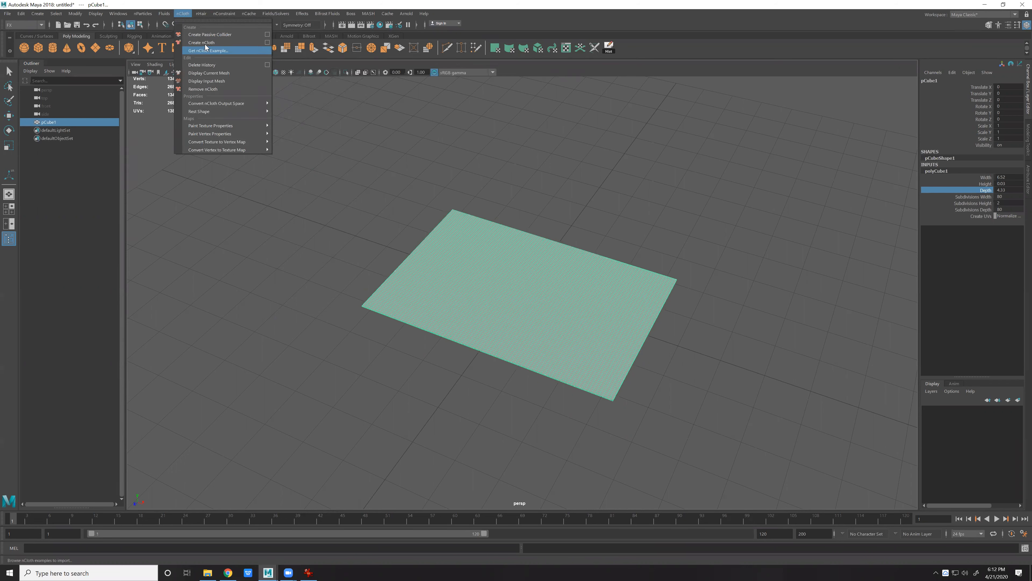
key(Return)
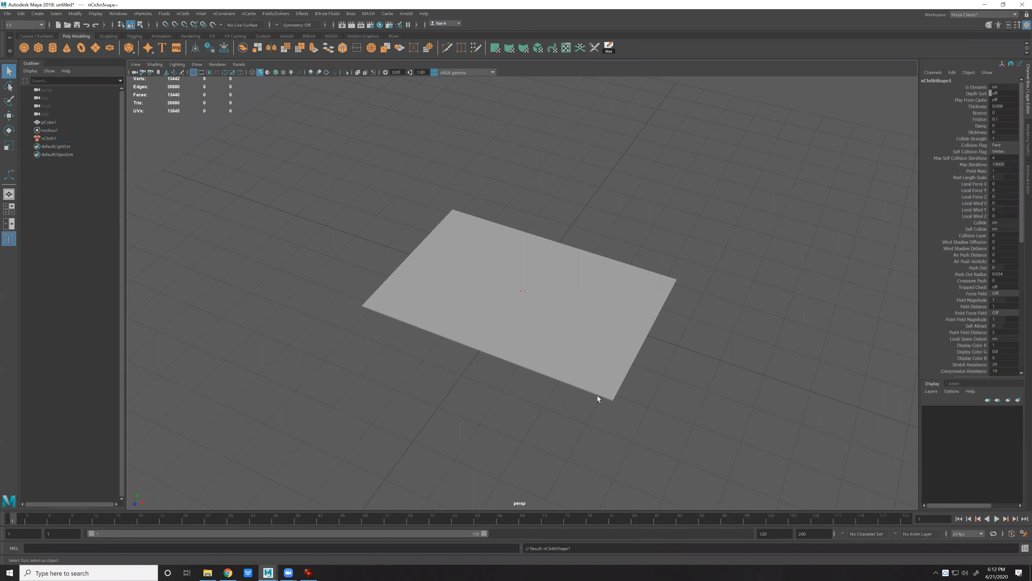
Select the nucleus solver's gravity indicator below the cloth slab and examine it from underneath.
scroll(650, 332, up, 5)
alt+drag(691, 396, 511, 343)
click(520, 381)
scroll(519, 379, down, 4)
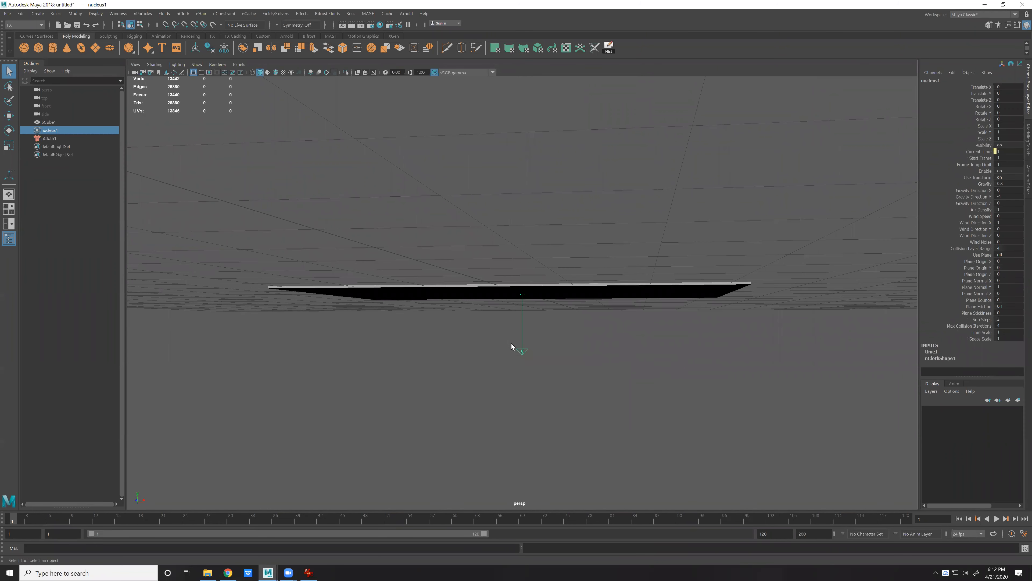
Play the nCloth simulation, follow the slab as it falls under gravity, and stop the playback.
scroll(559, 377, down, 3)
alt+drag(580, 304, 553, 346)
click(996, 519)
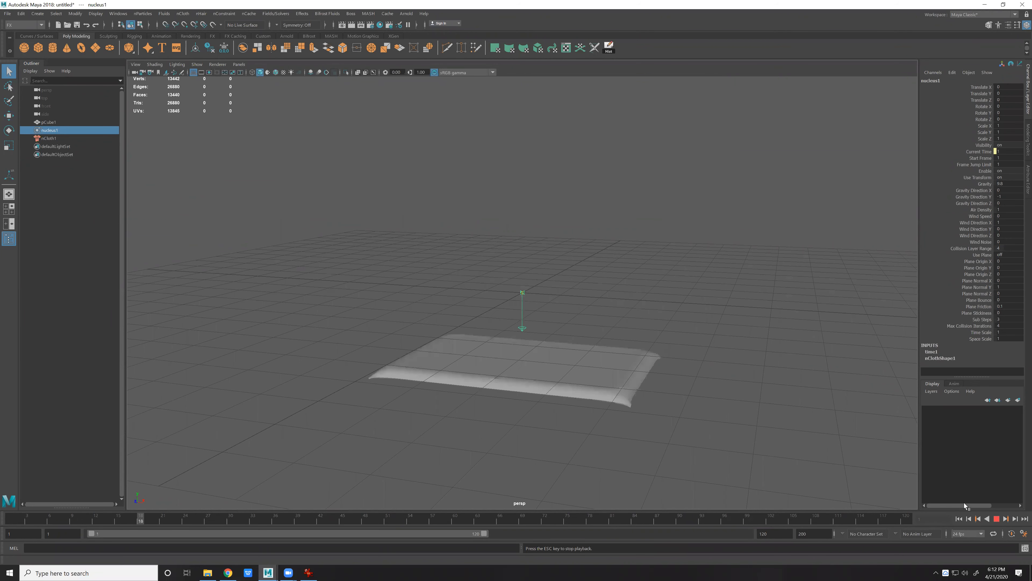
alt+right_drag(704, 423, 650, 439)
alt+drag(646, 442, 581, 441)
alt+middle_drag(580, 442, 597, 277)
alt+right_drag(596, 277, 598, 379)
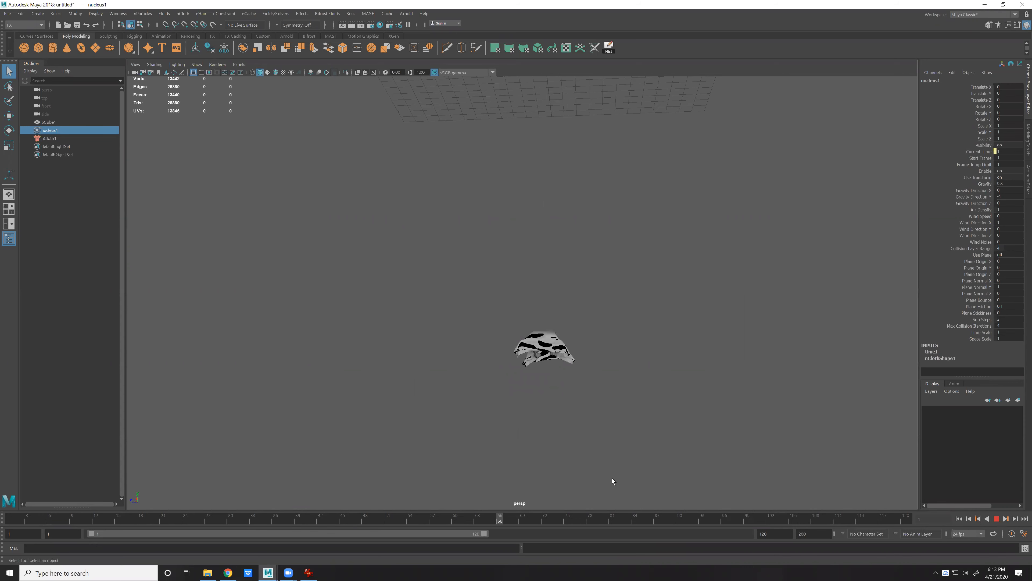
key(Escape)
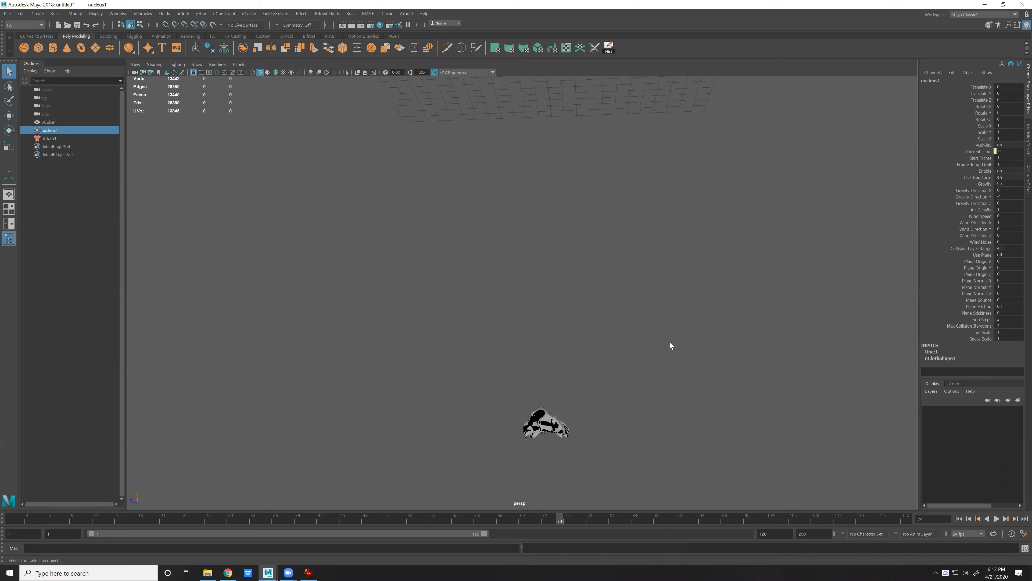
Undo the simulation playback to return to the first frame and frame the flat cloth slab again.
alt+right_drag(670, 342, 697, 394)
scroll(758, 447, up, 2)
key(ctrl+z)
alt+drag(655, 309, 615, 299)
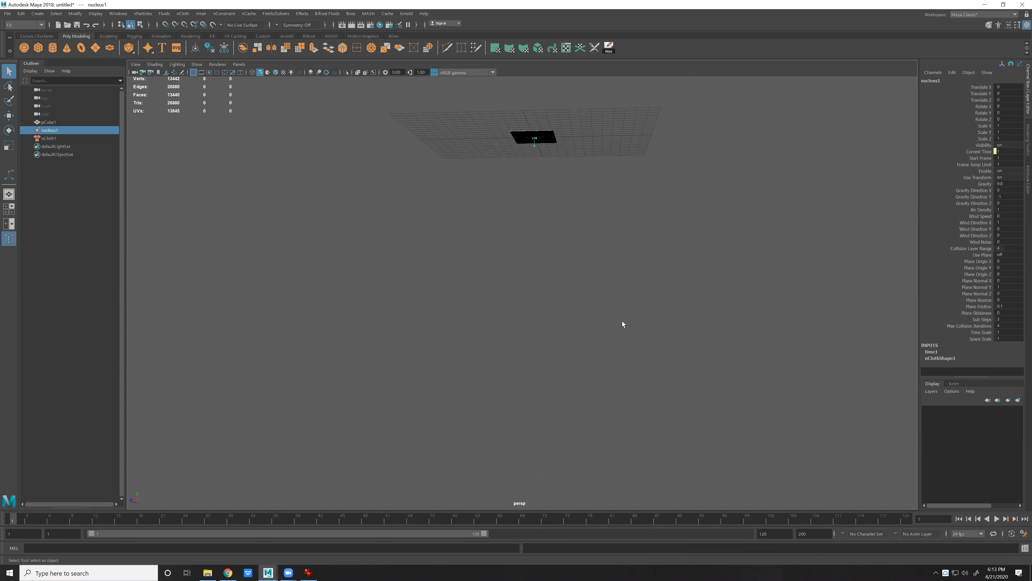
key(f)
alt+drag(516, 225, 680, 309)
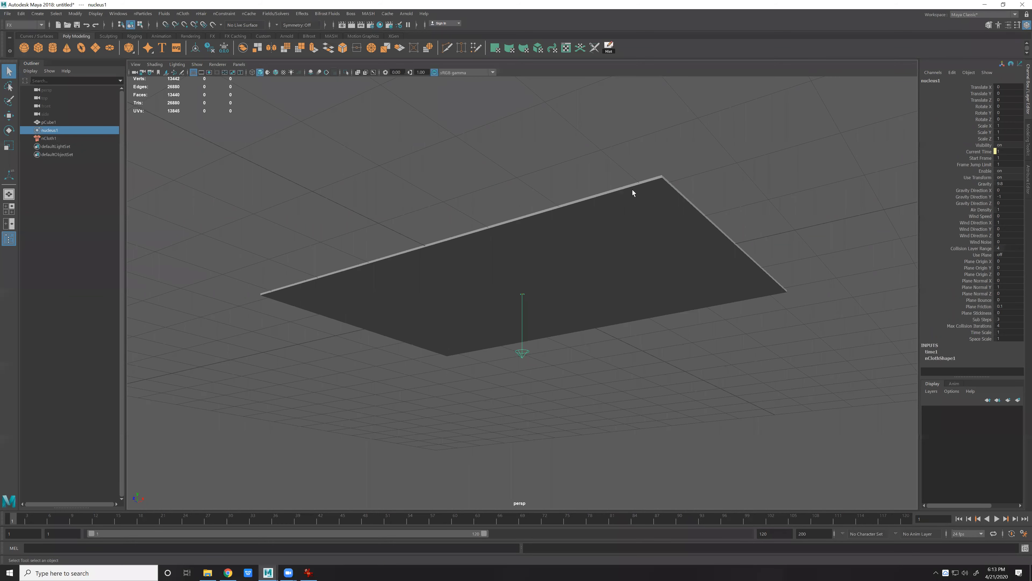
Select only the cloth slab and show its node settings in the Attribute Editor.
right_drag(764, 285, 736, 234)
scroll(696, 281, down, 2)
alt+drag(697, 281, 611, 309)
key(ctrl+a)
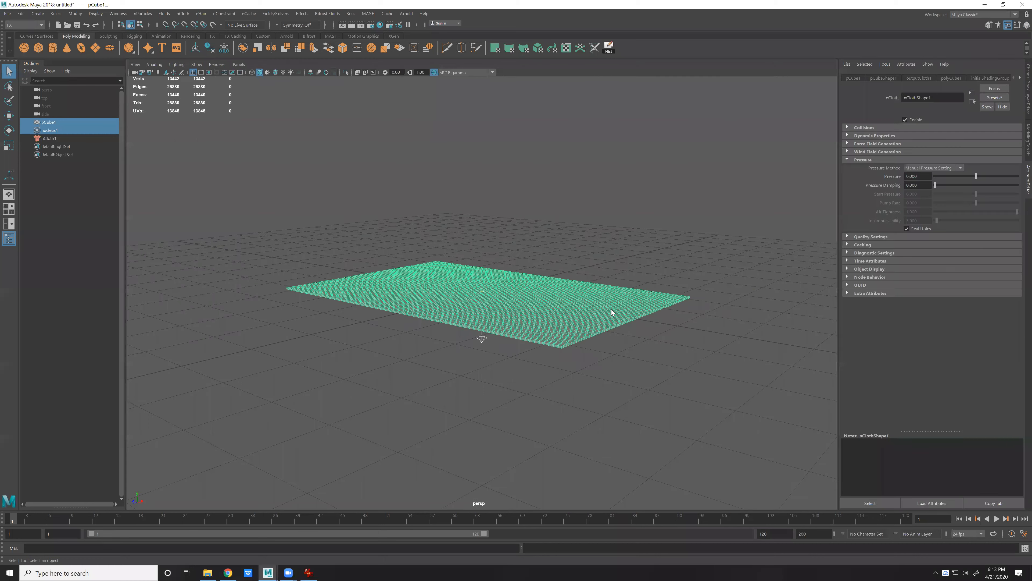
click(582, 320)
scroll(646, 298, up, 2)
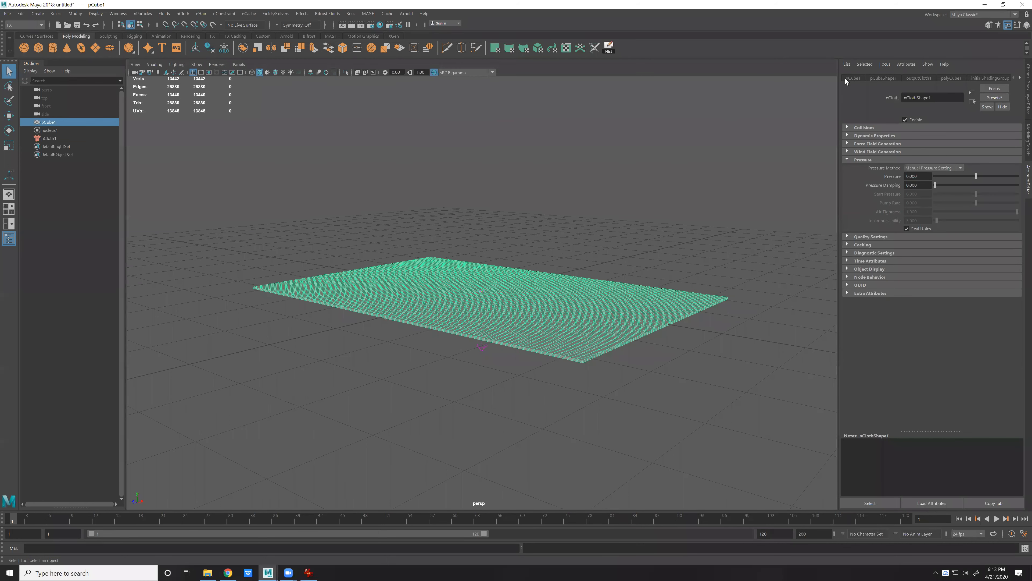
Look through the slab's shape, polyCube and initial shading group attributes.
click(899, 80)
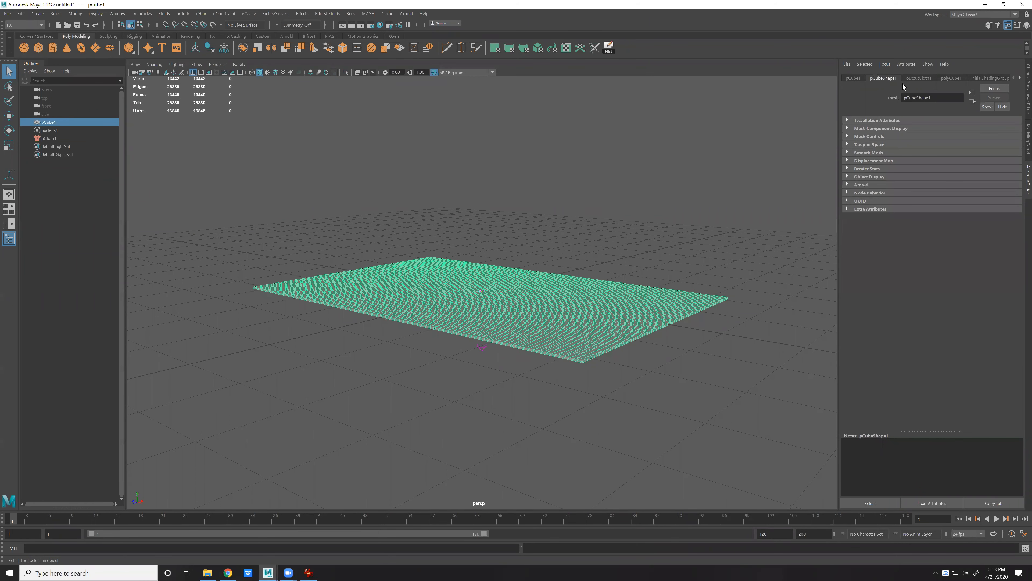
click(951, 79)
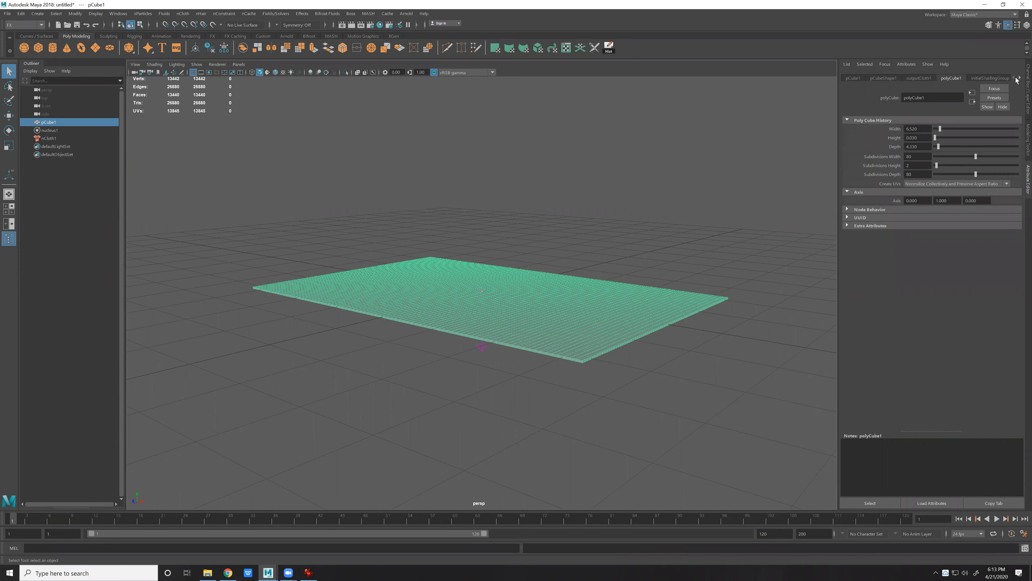
click(992, 78)
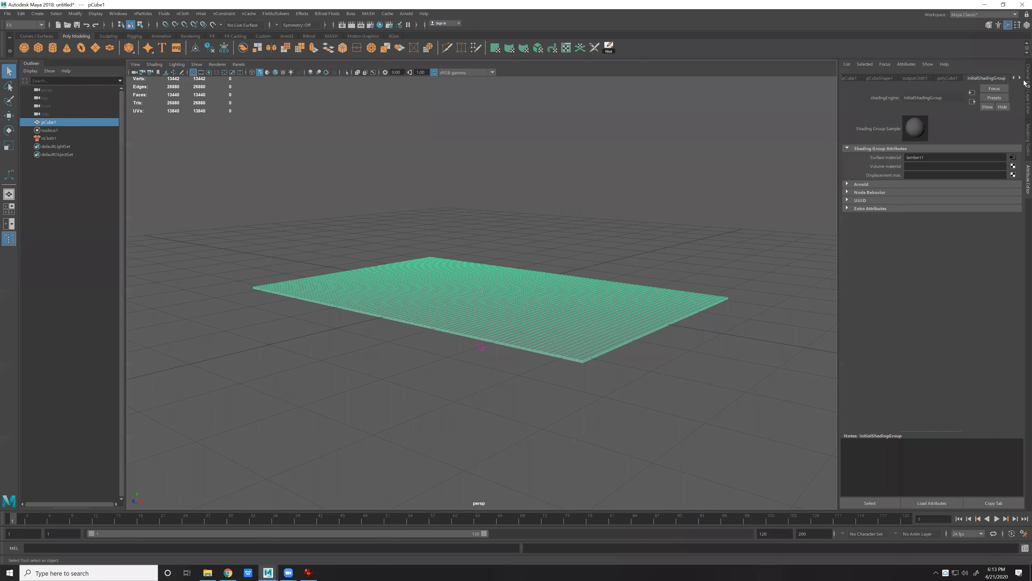